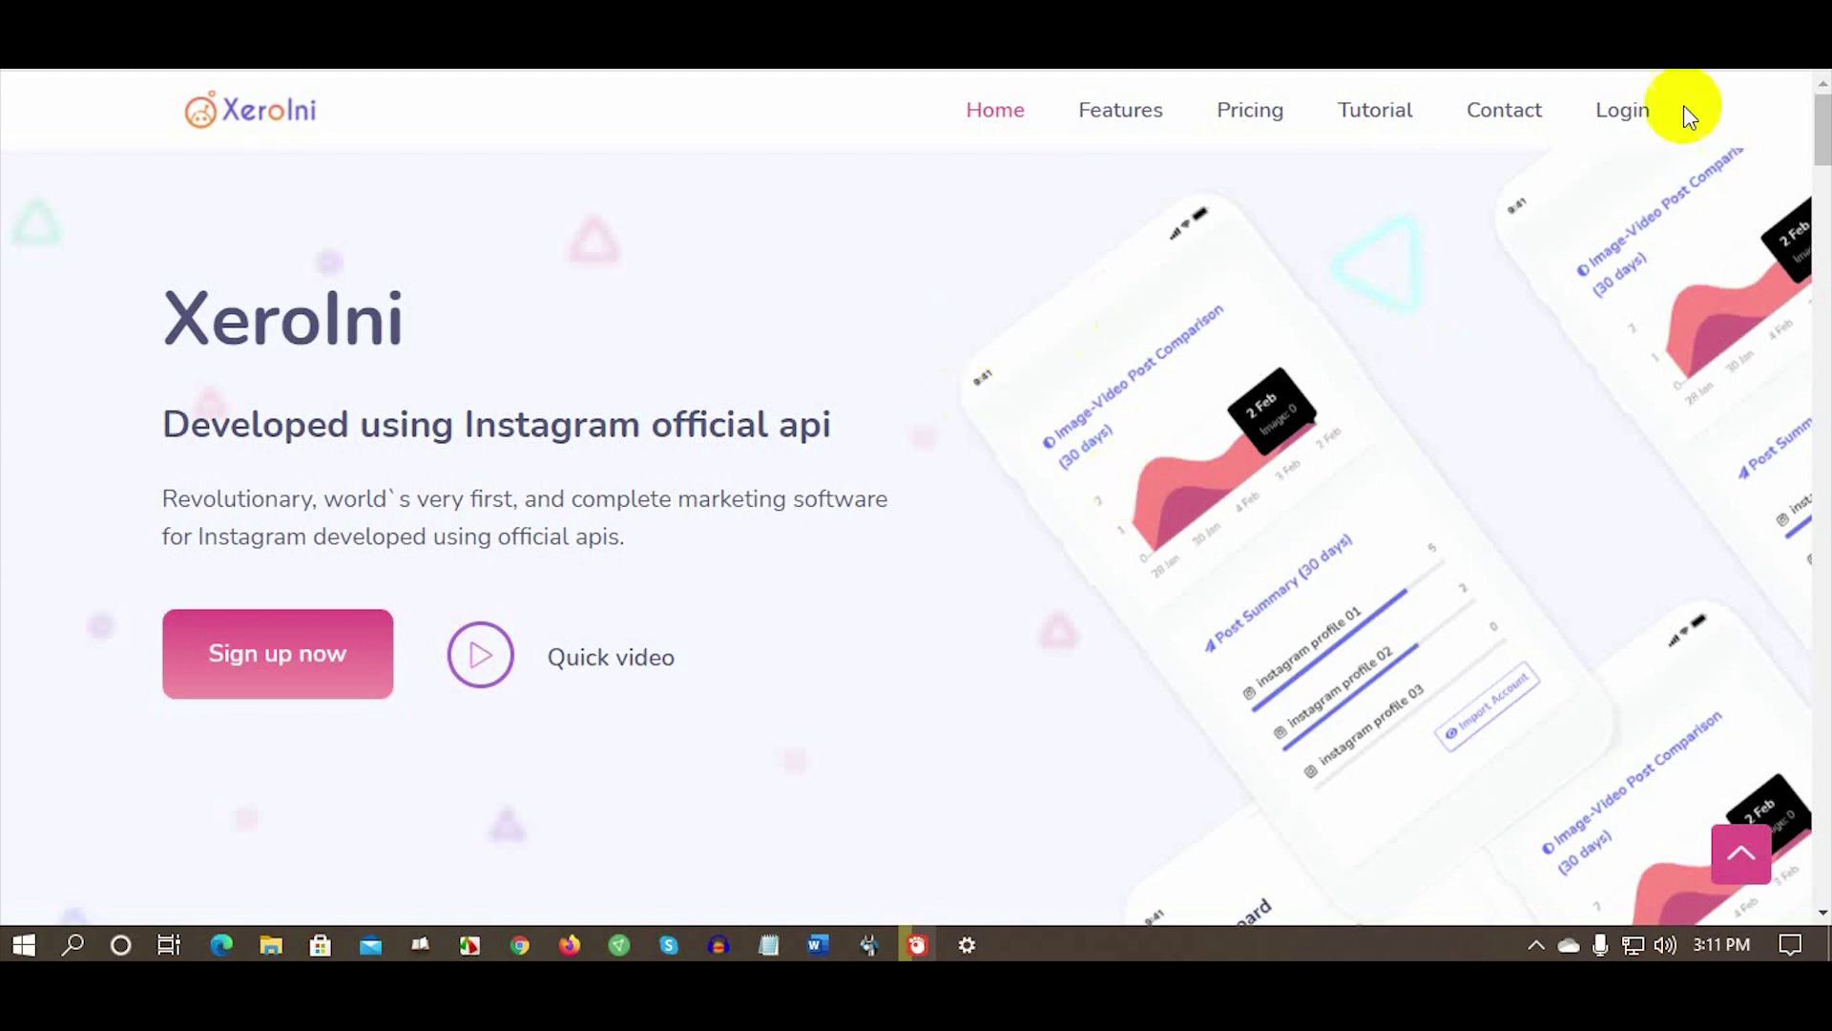
Go from the XeroIni home page to the login page
click(1625, 112)
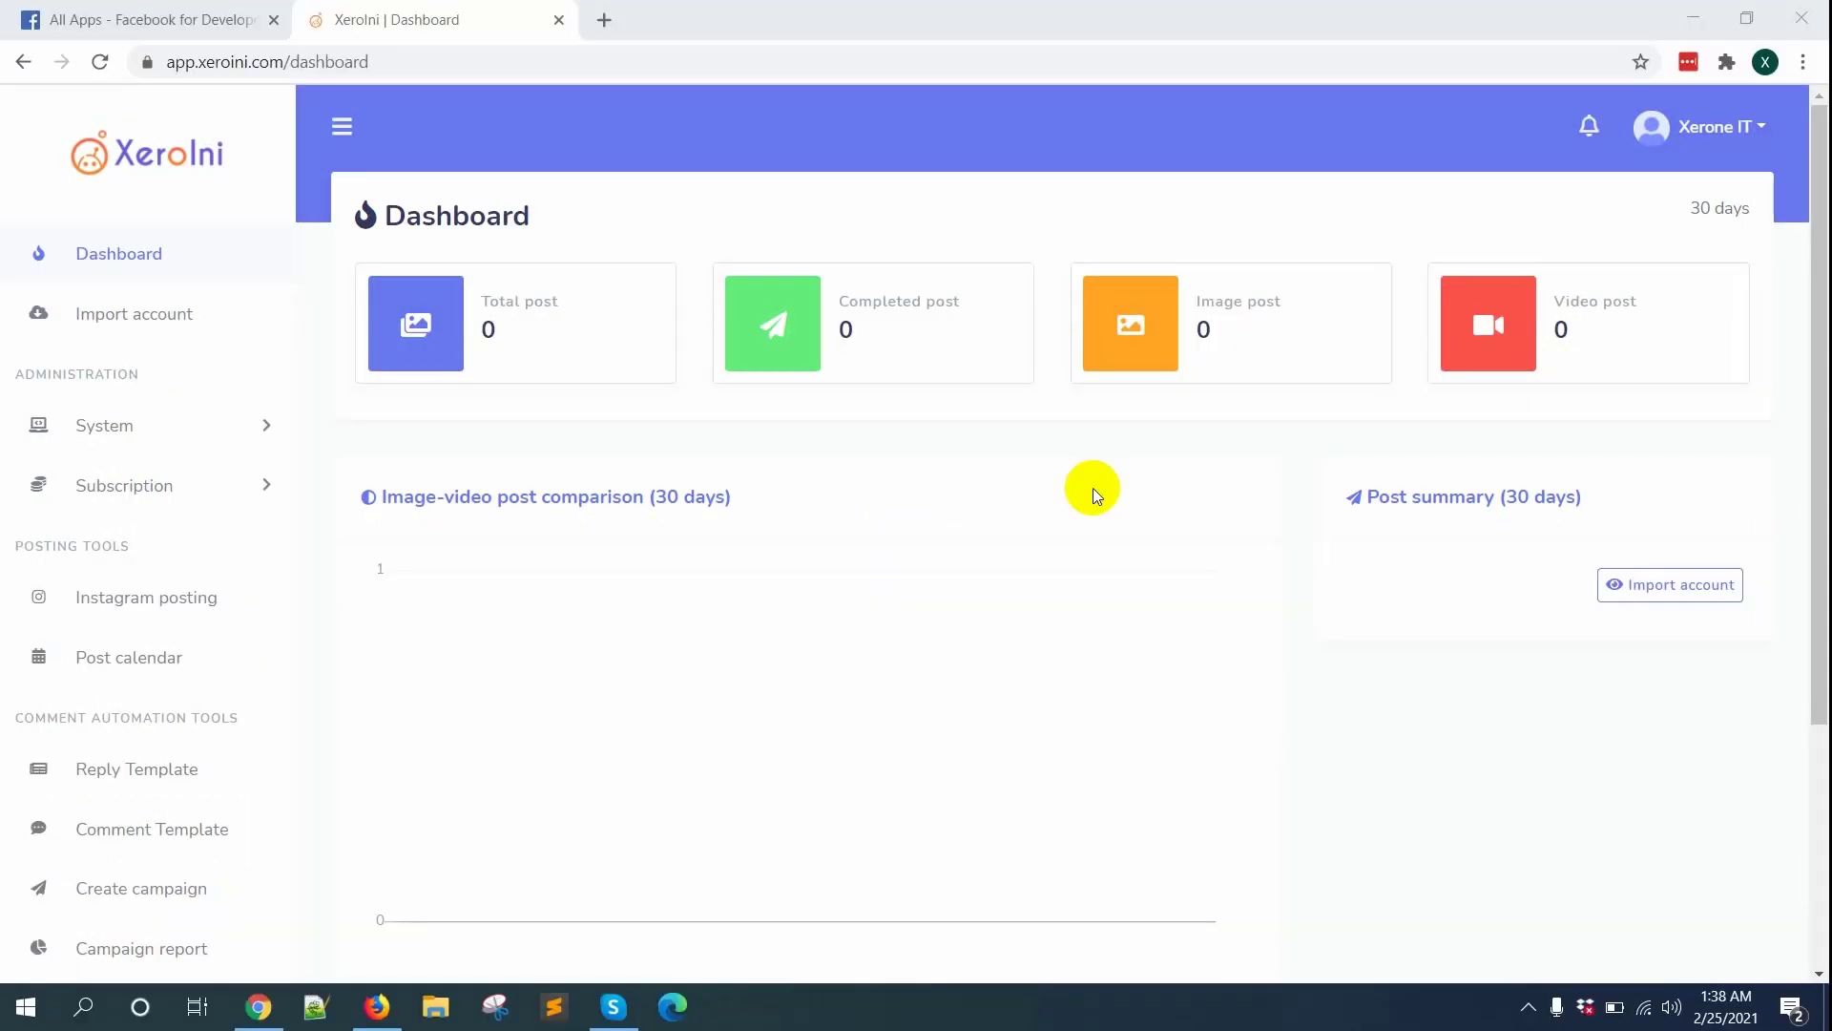
Start a new Facebook app under System > Social apps, then bring up the Facebook for Developers apps list
click(149, 420)
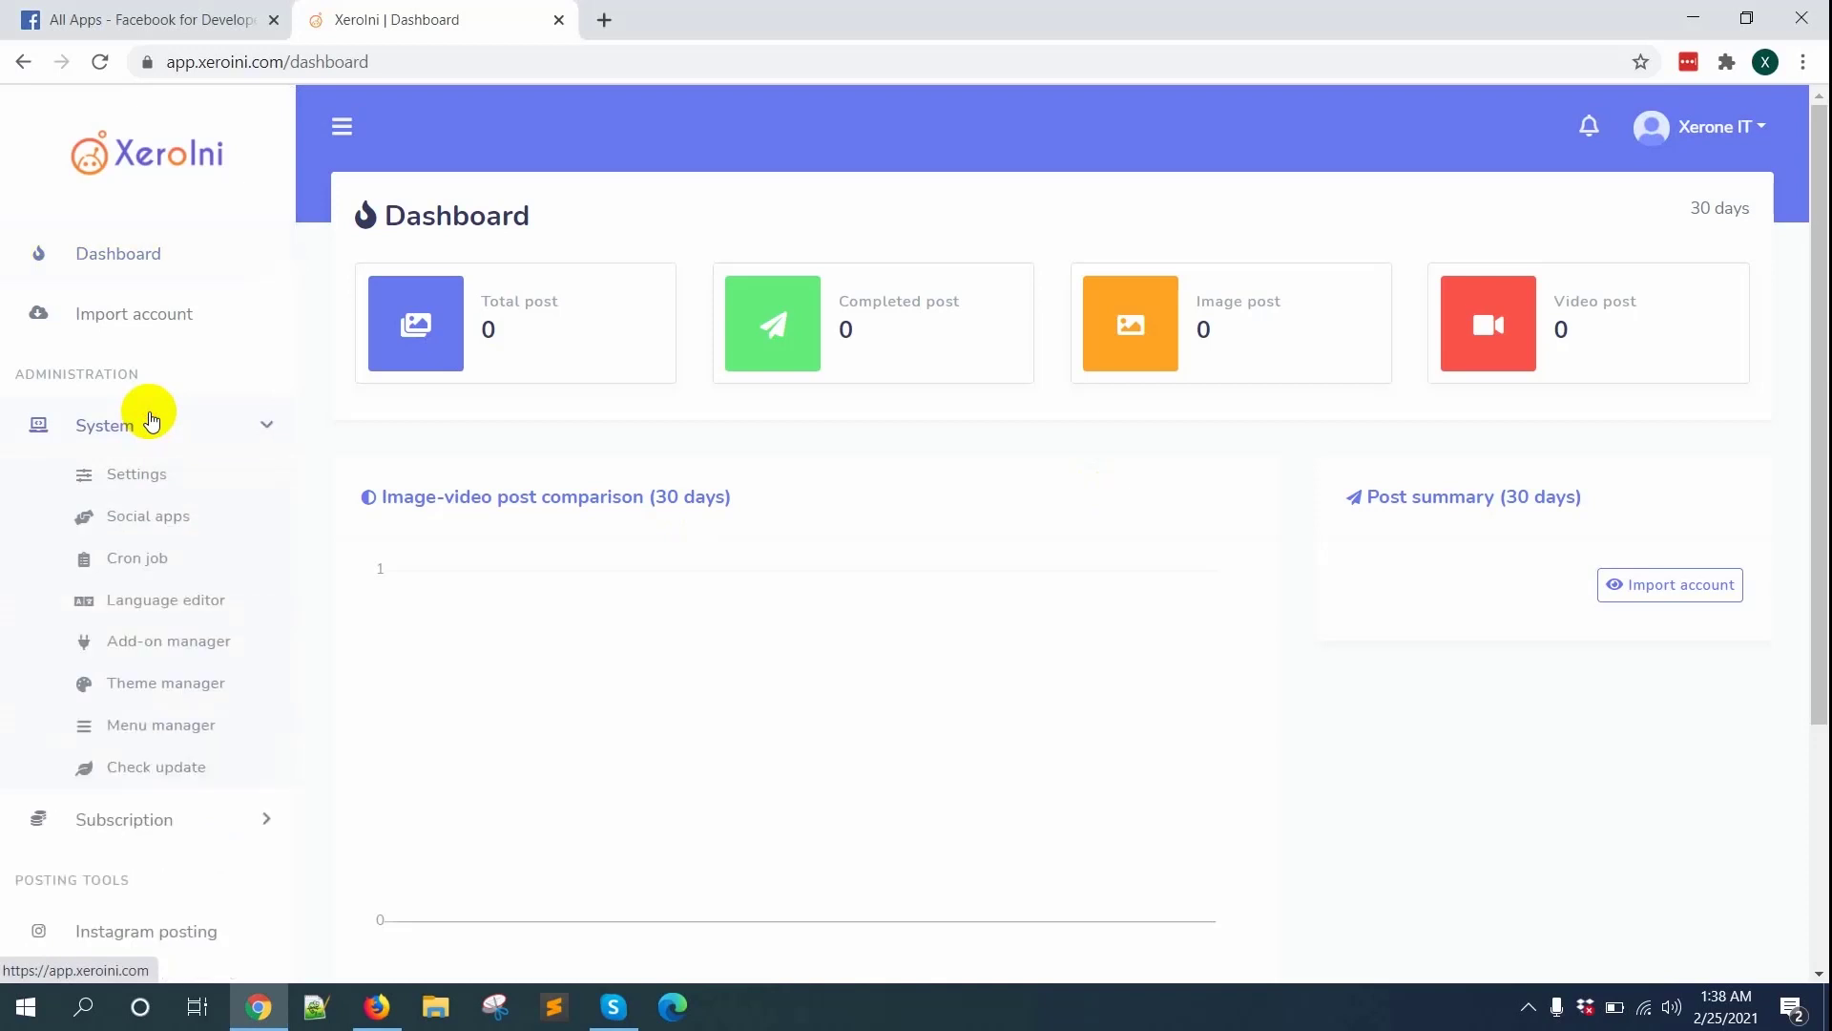
click(149, 515)
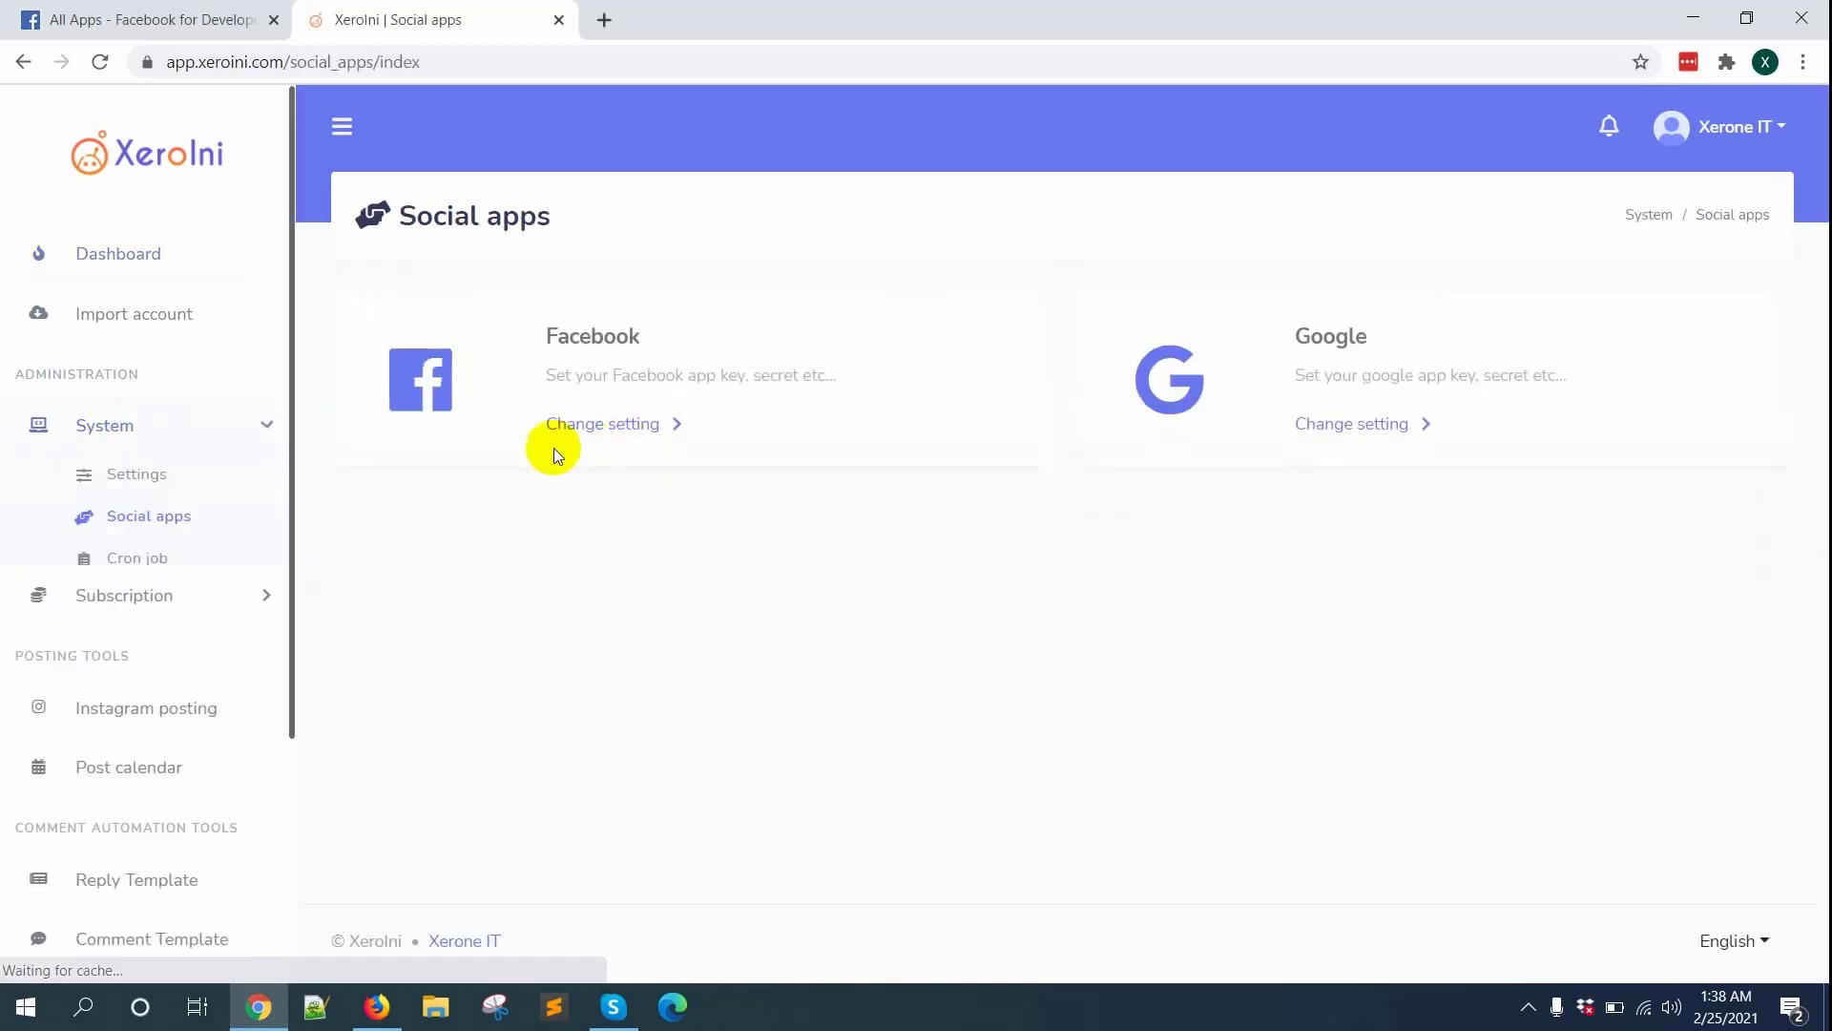
click(603, 426)
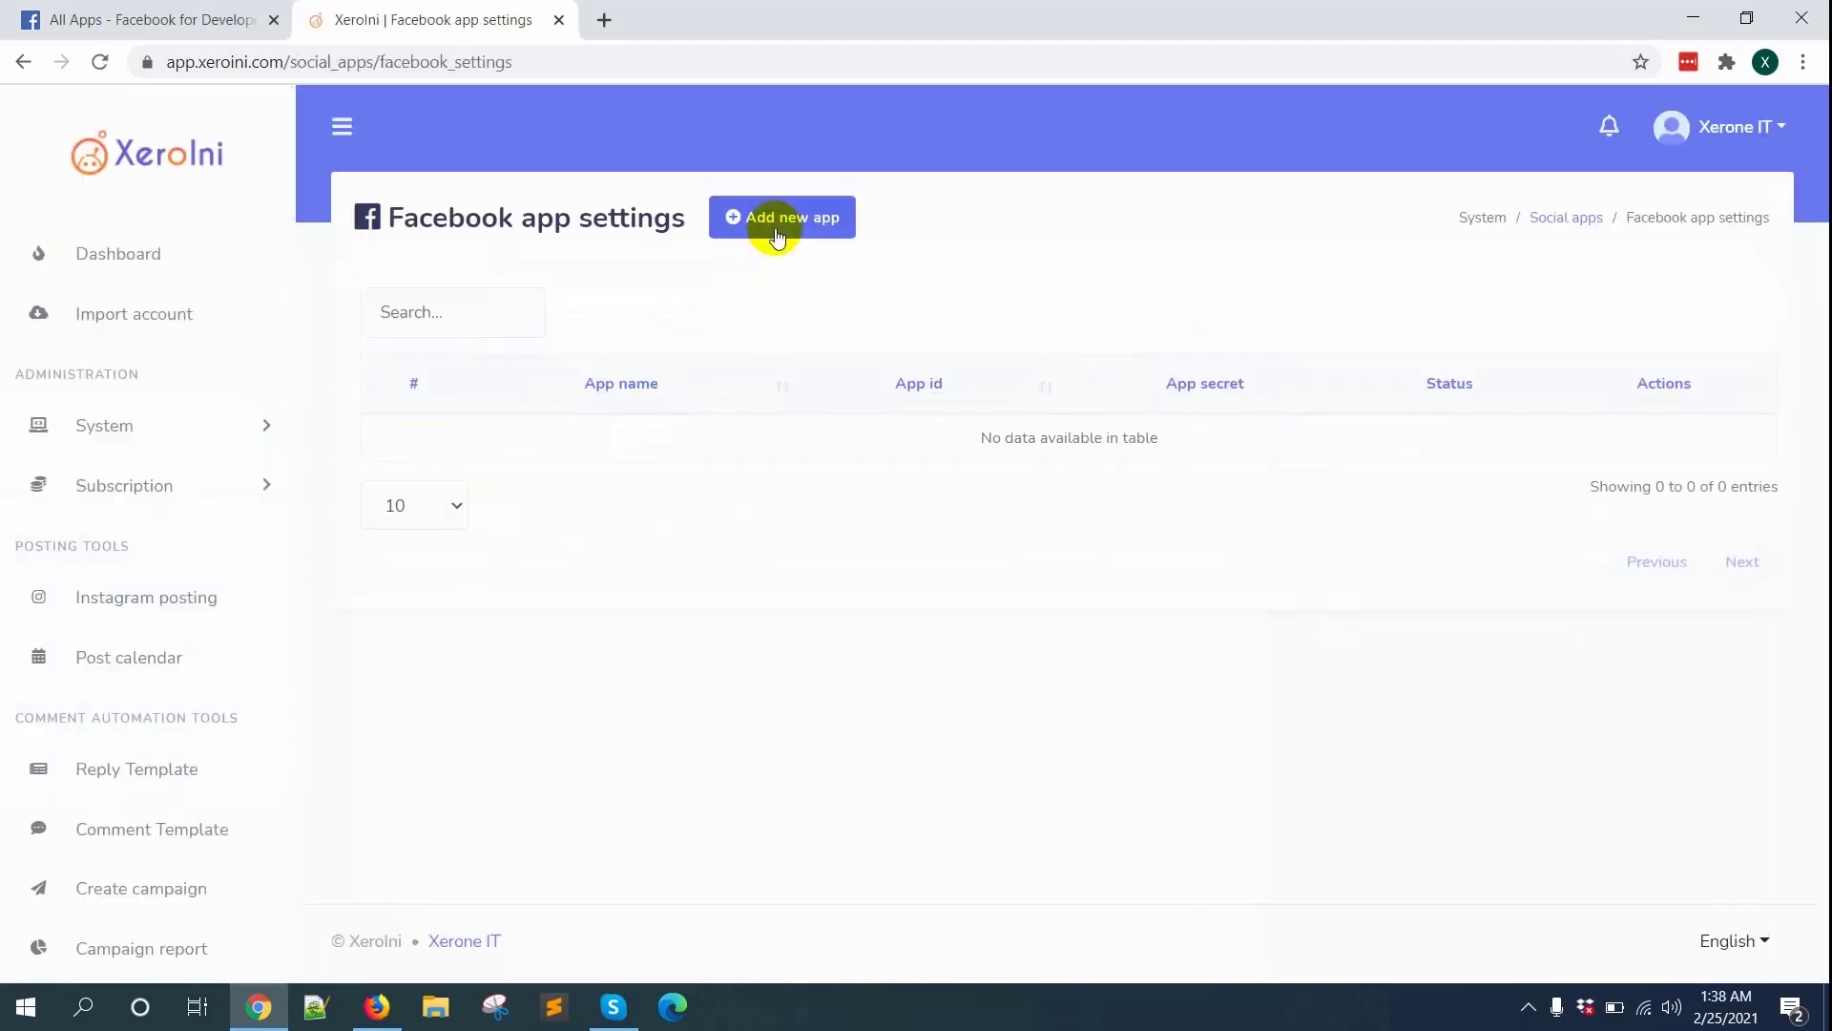
click(773, 241)
click(191, 19)
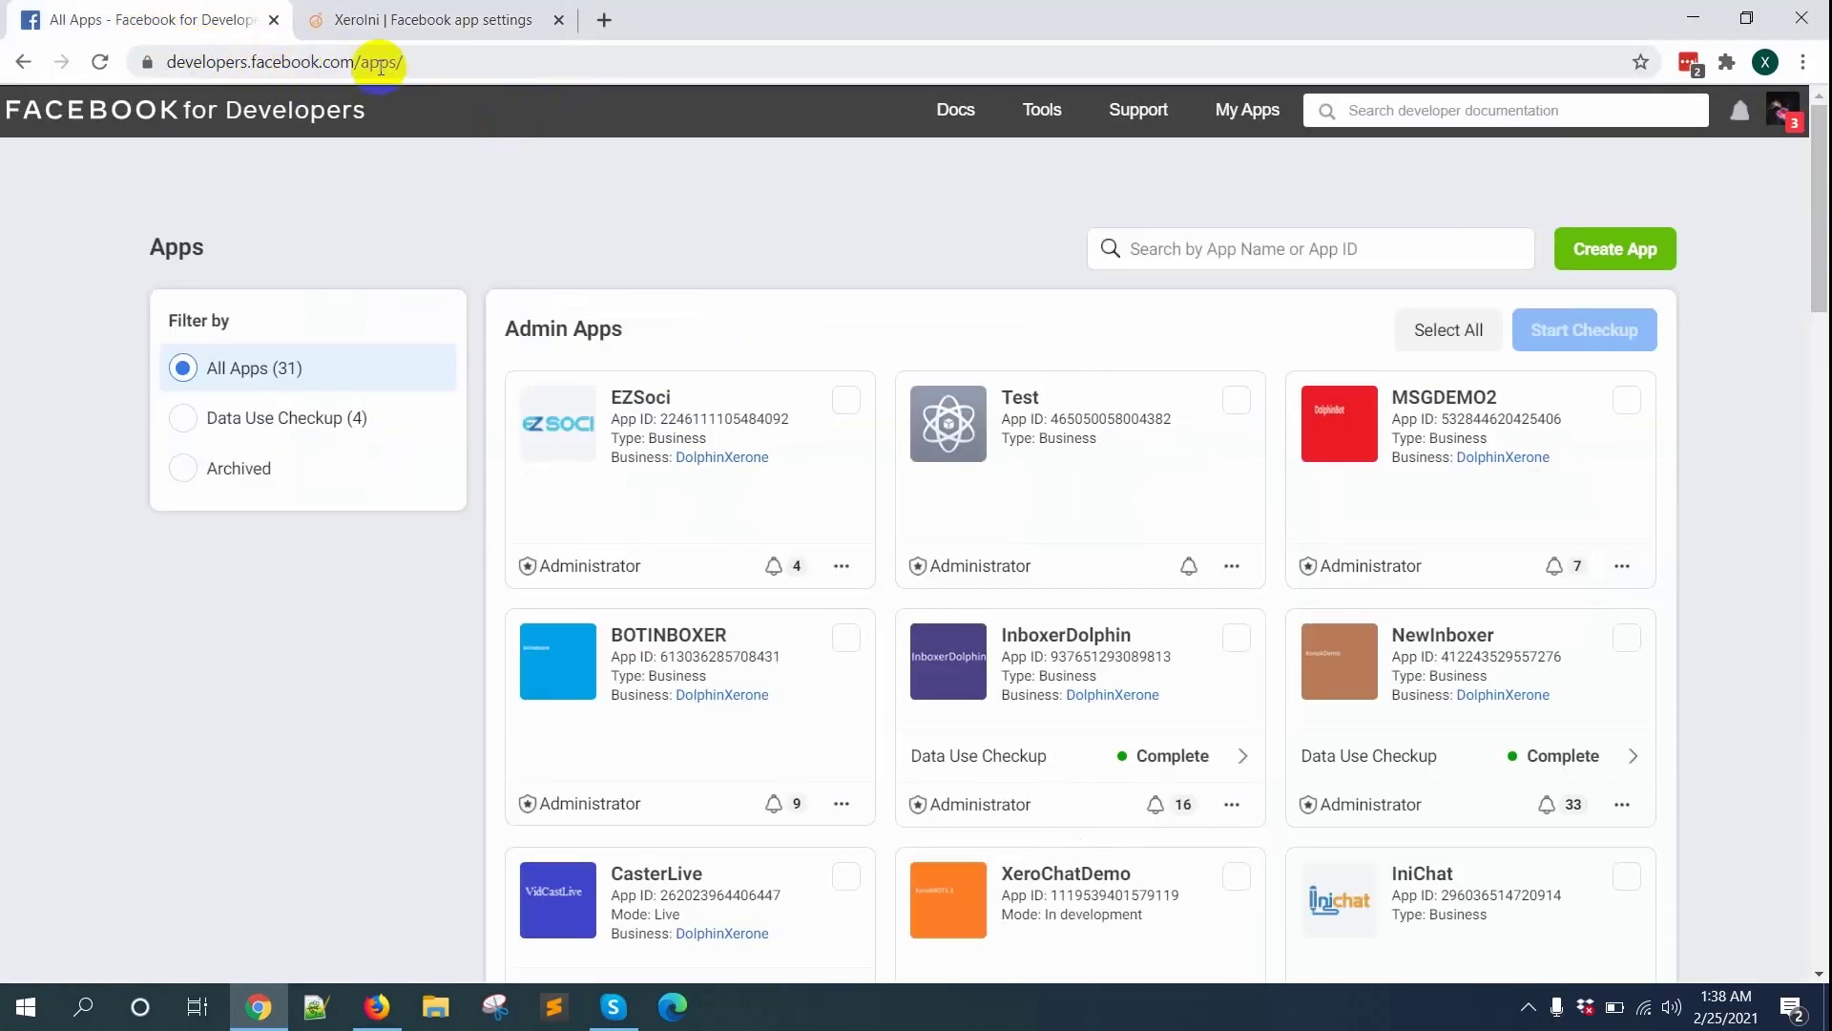
Create a Manage Business Integrations app named 'Demo Xerolni' for Clients and pass the security check
click(1635, 251)
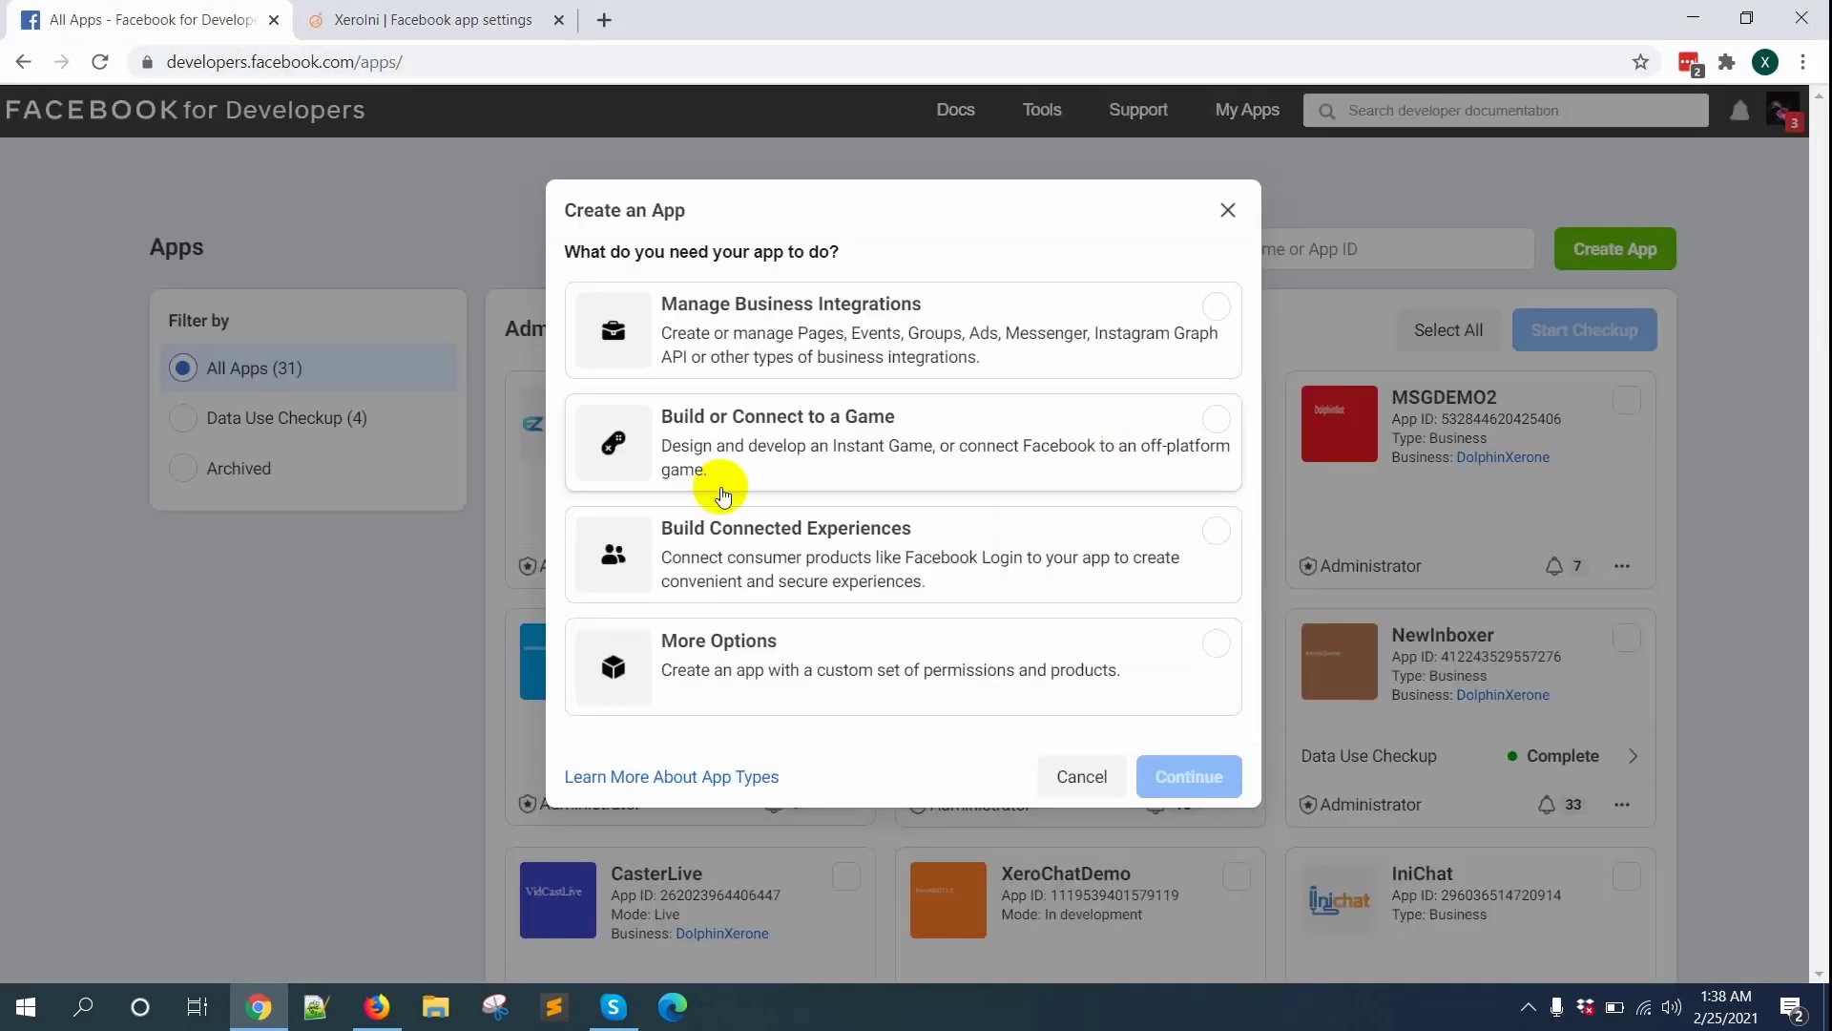
click(795, 327)
click(1190, 775)
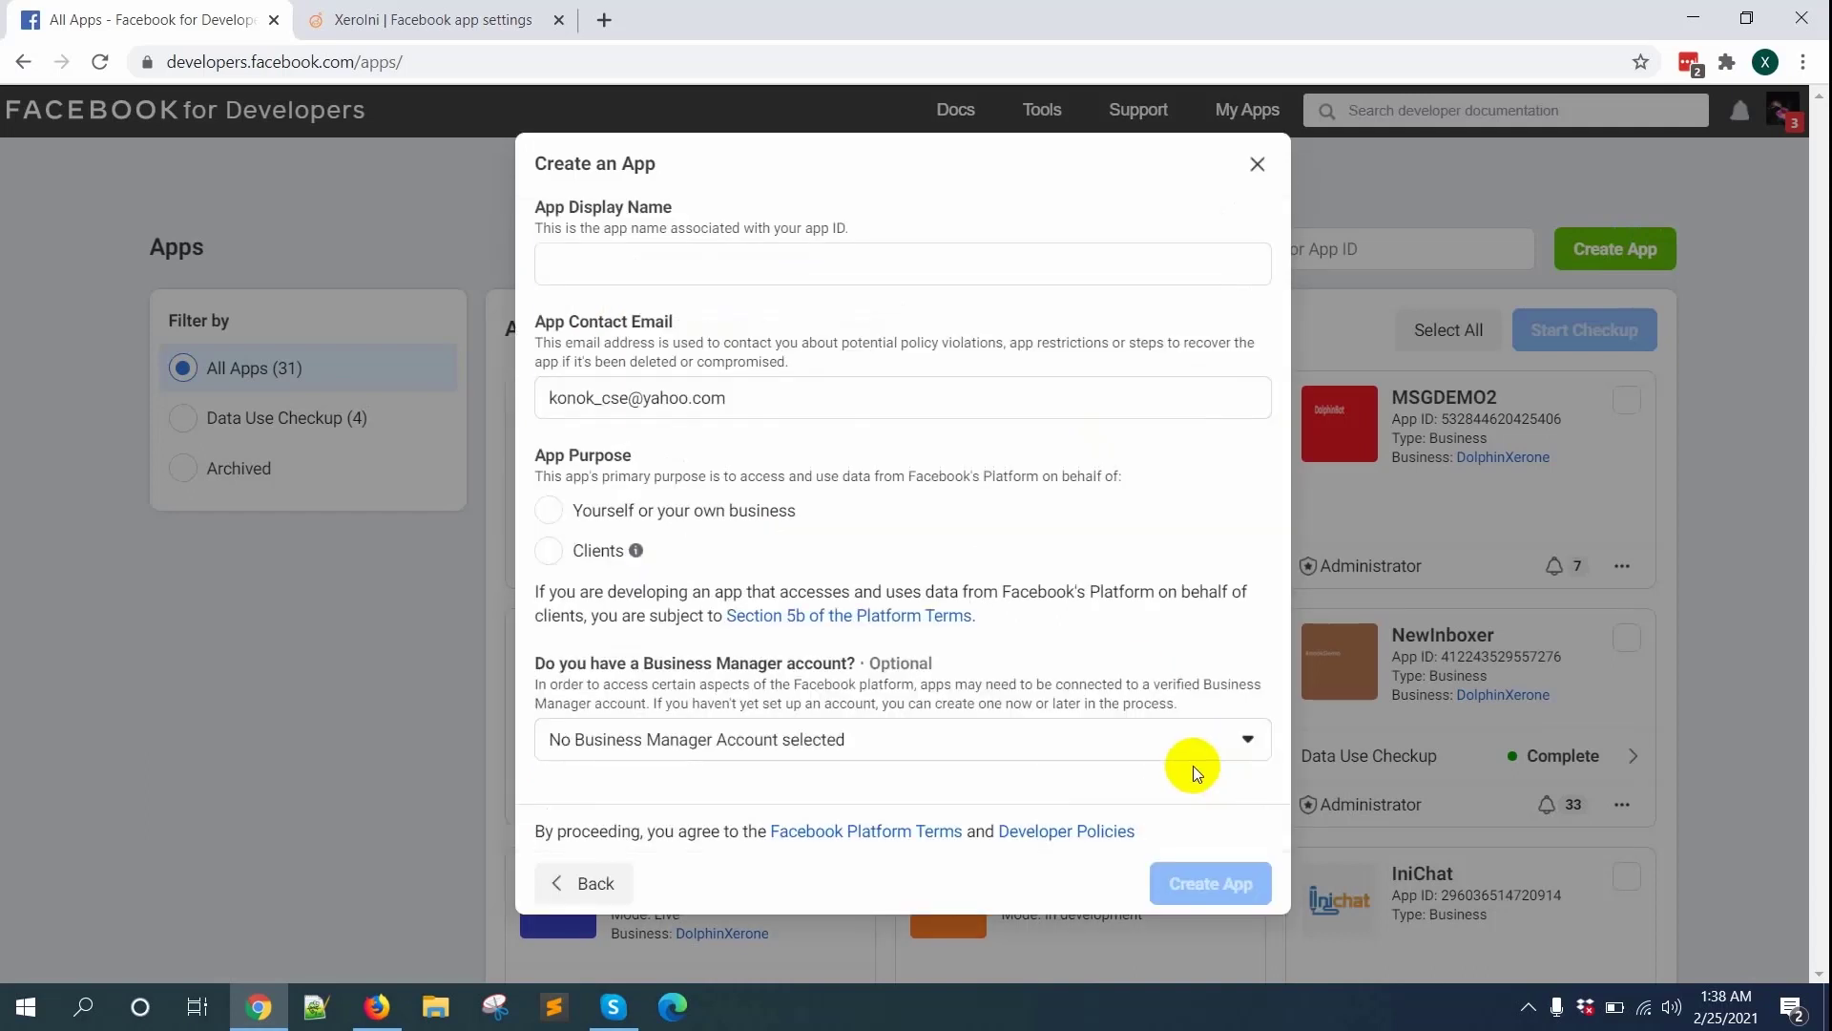
click(724, 260)
text(Demo Xerolni)
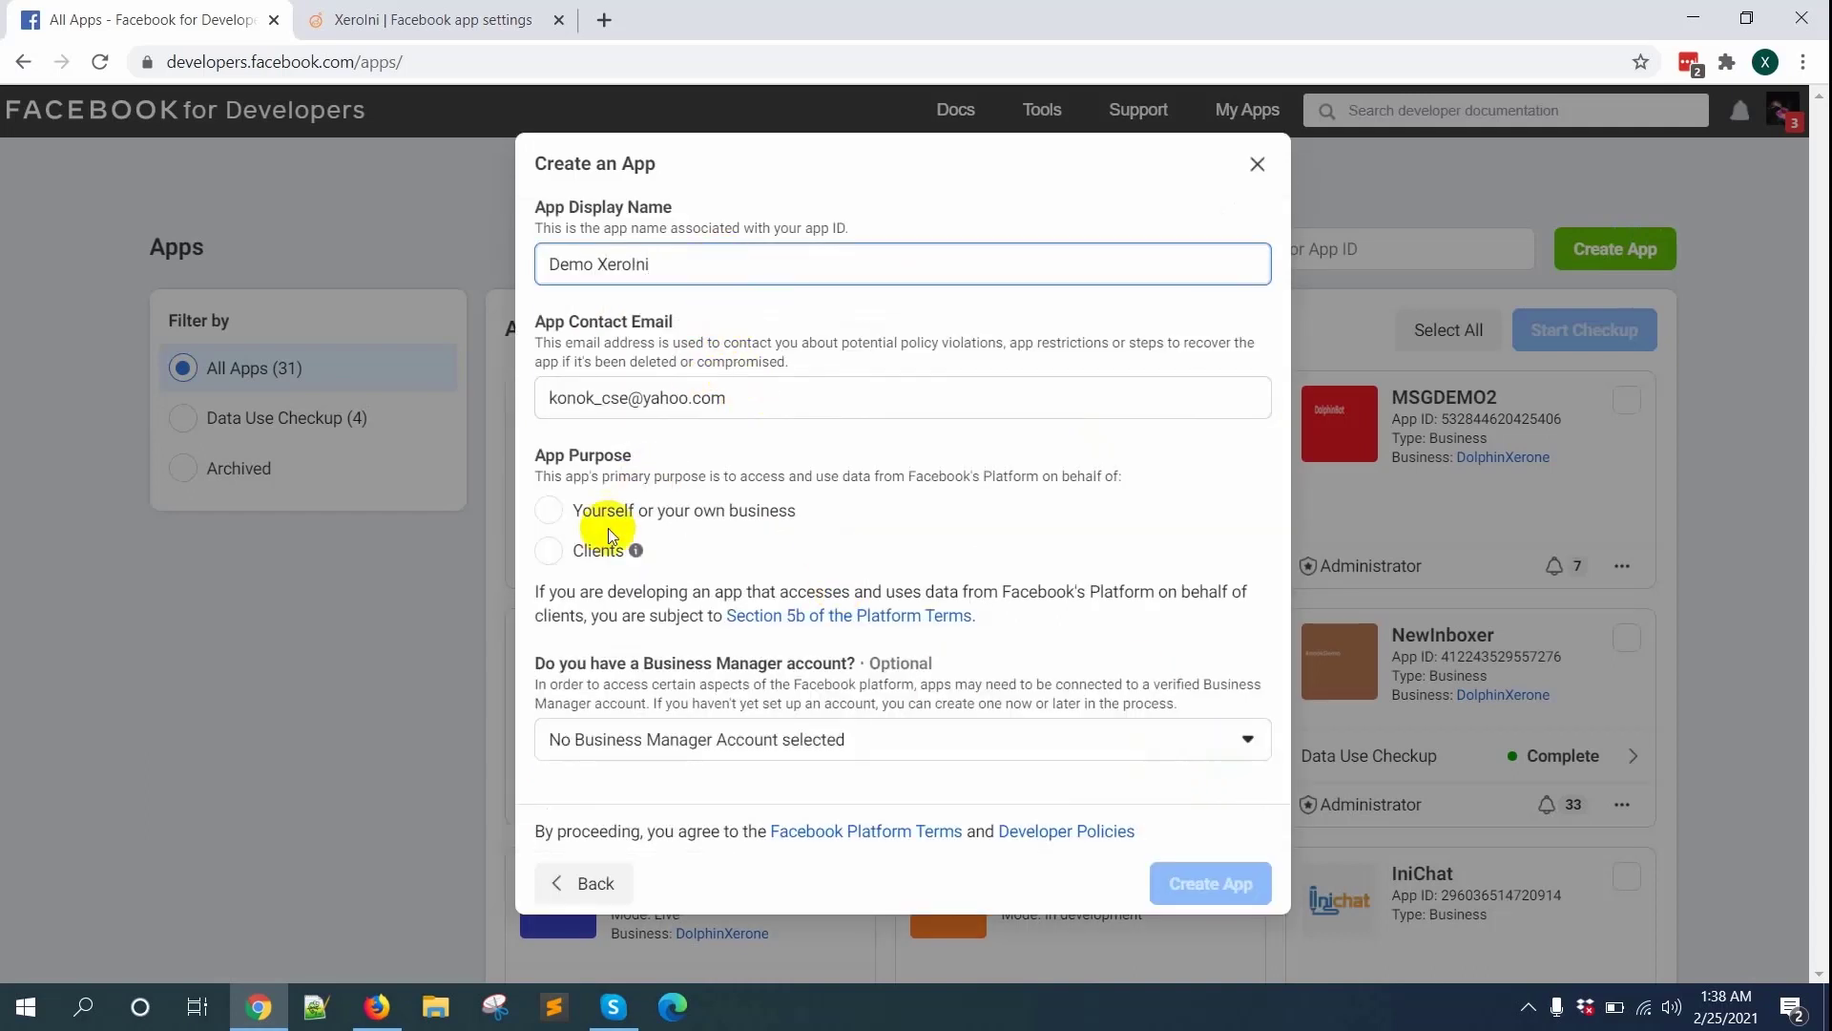
click(562, 563)
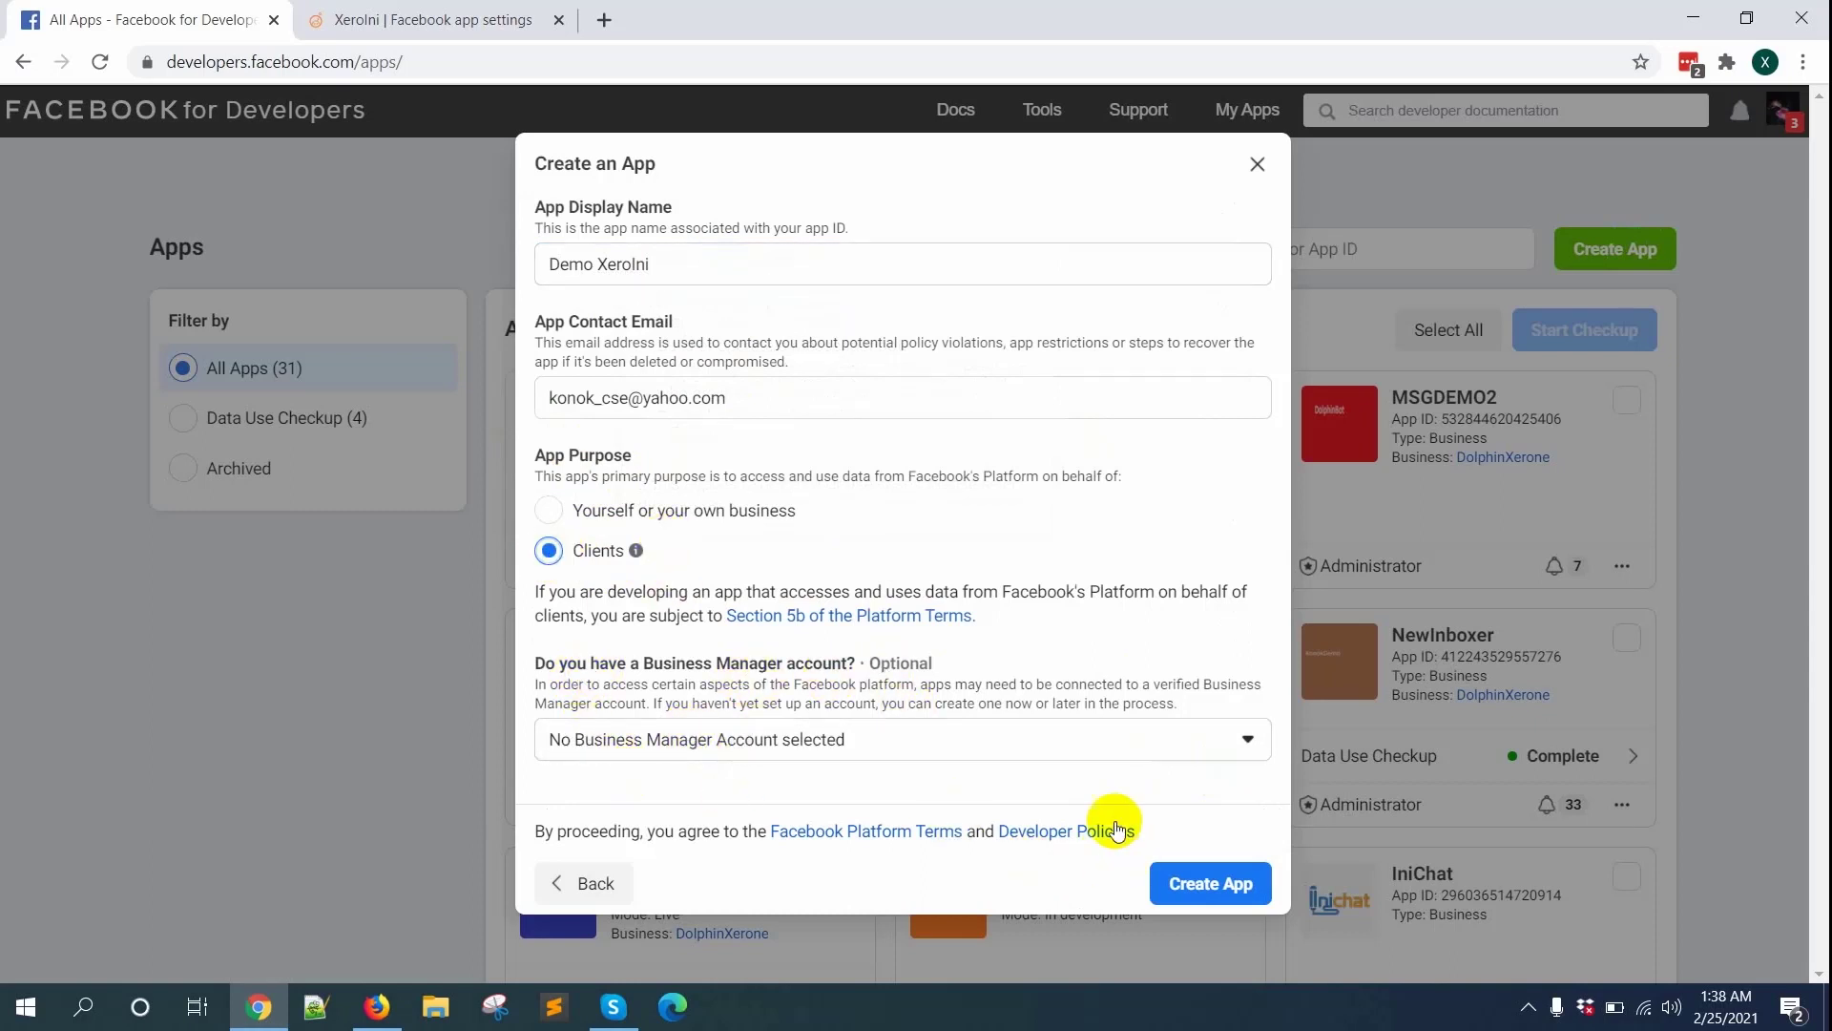
click(1215, 892)
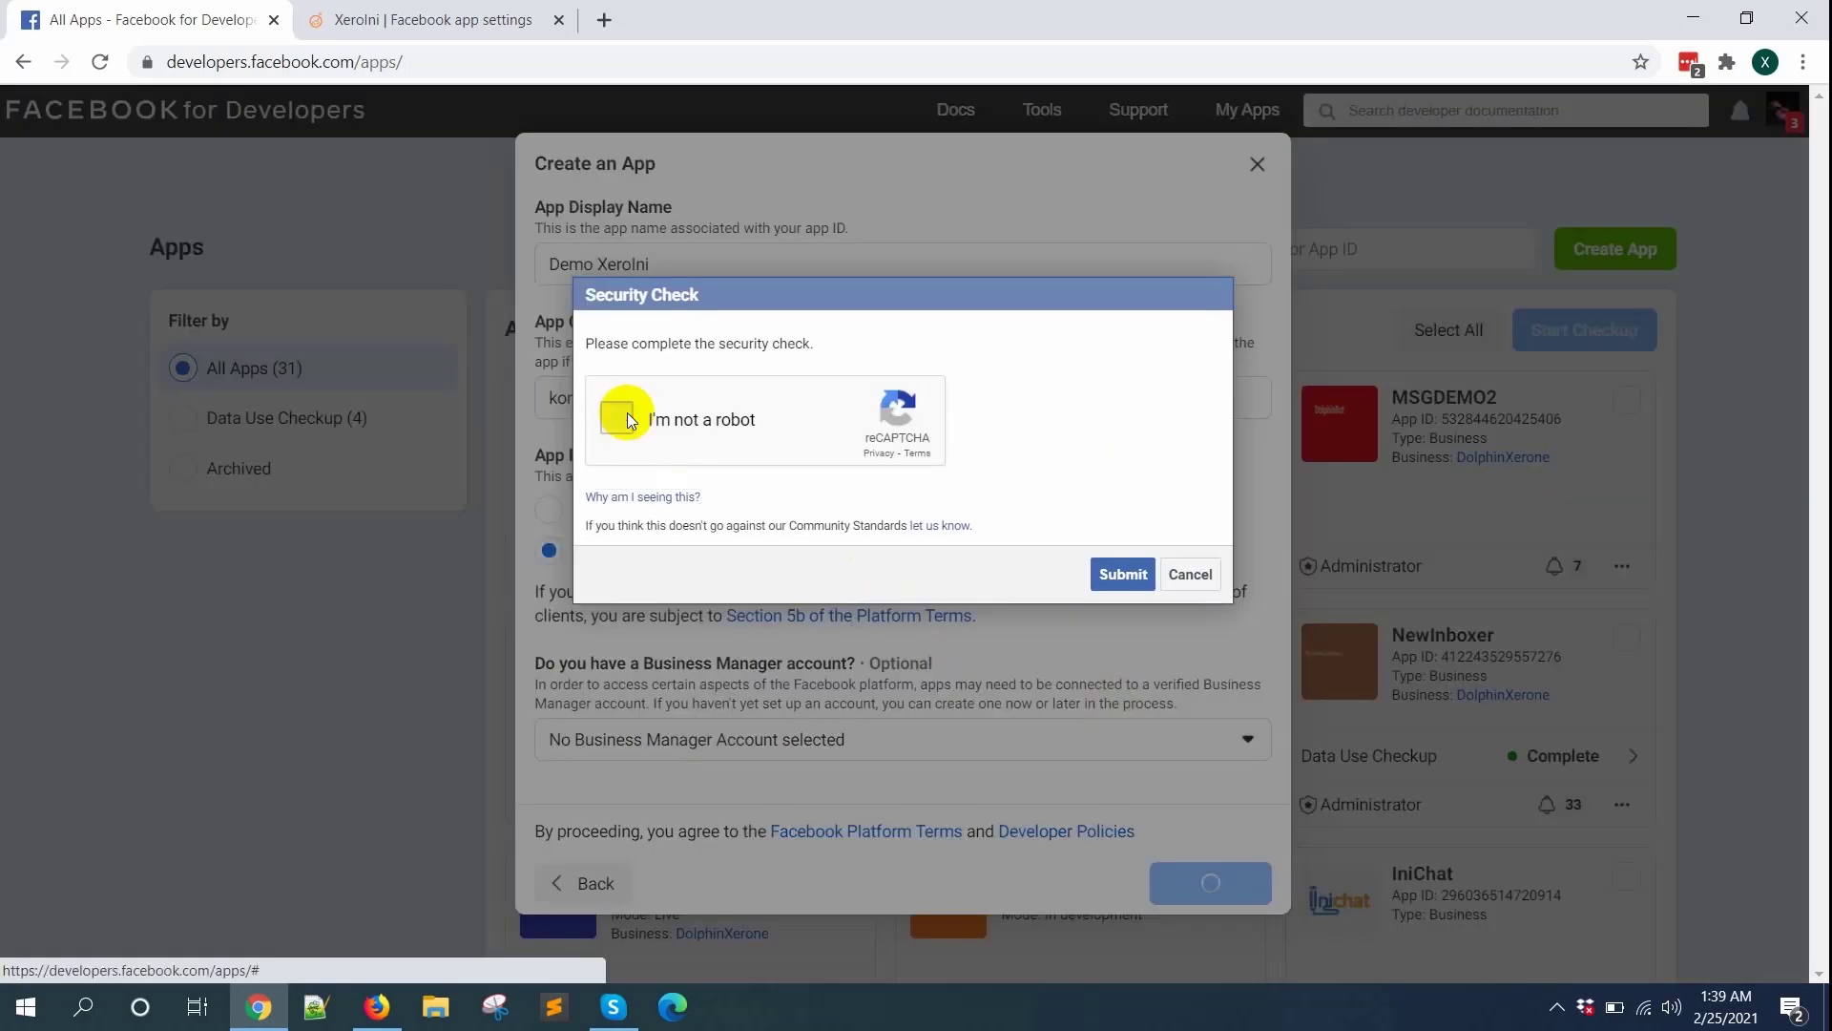
click(618, 416)
click(1109, 574)
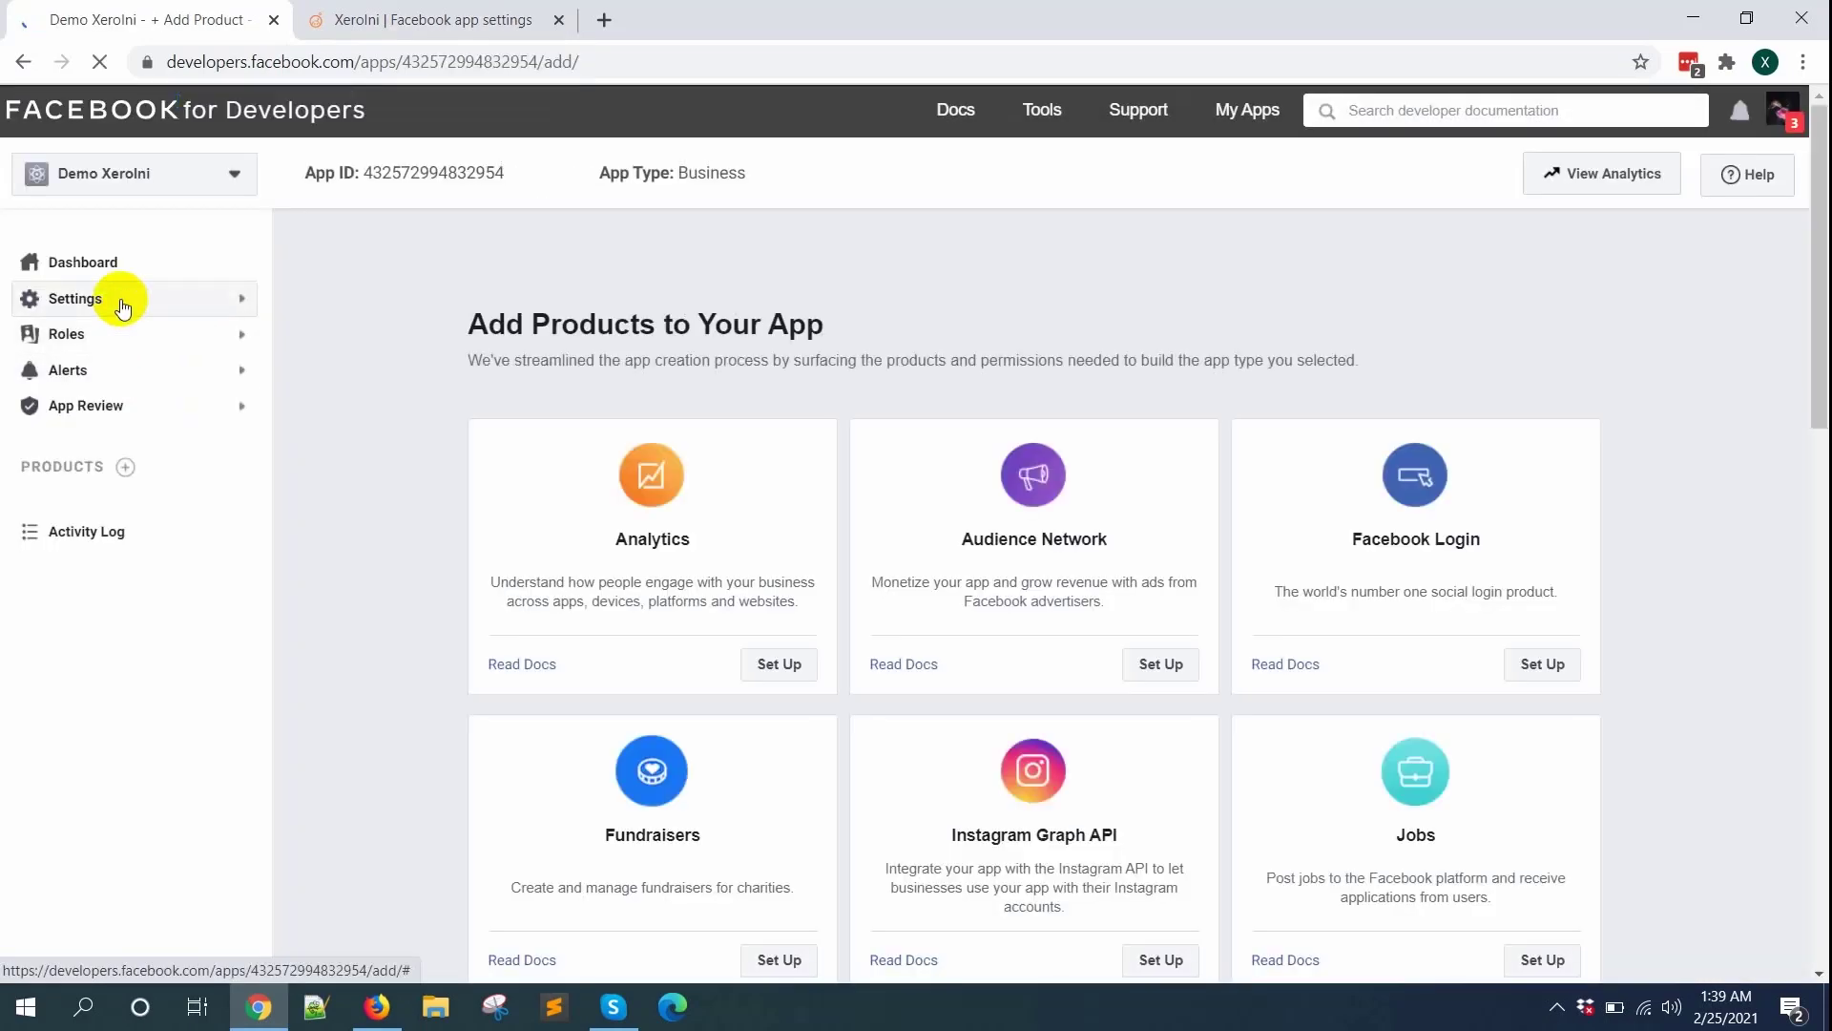
In Settings > Basic, enter app.xeroini.com from XeroIni as the App Domain
click(122, 304)
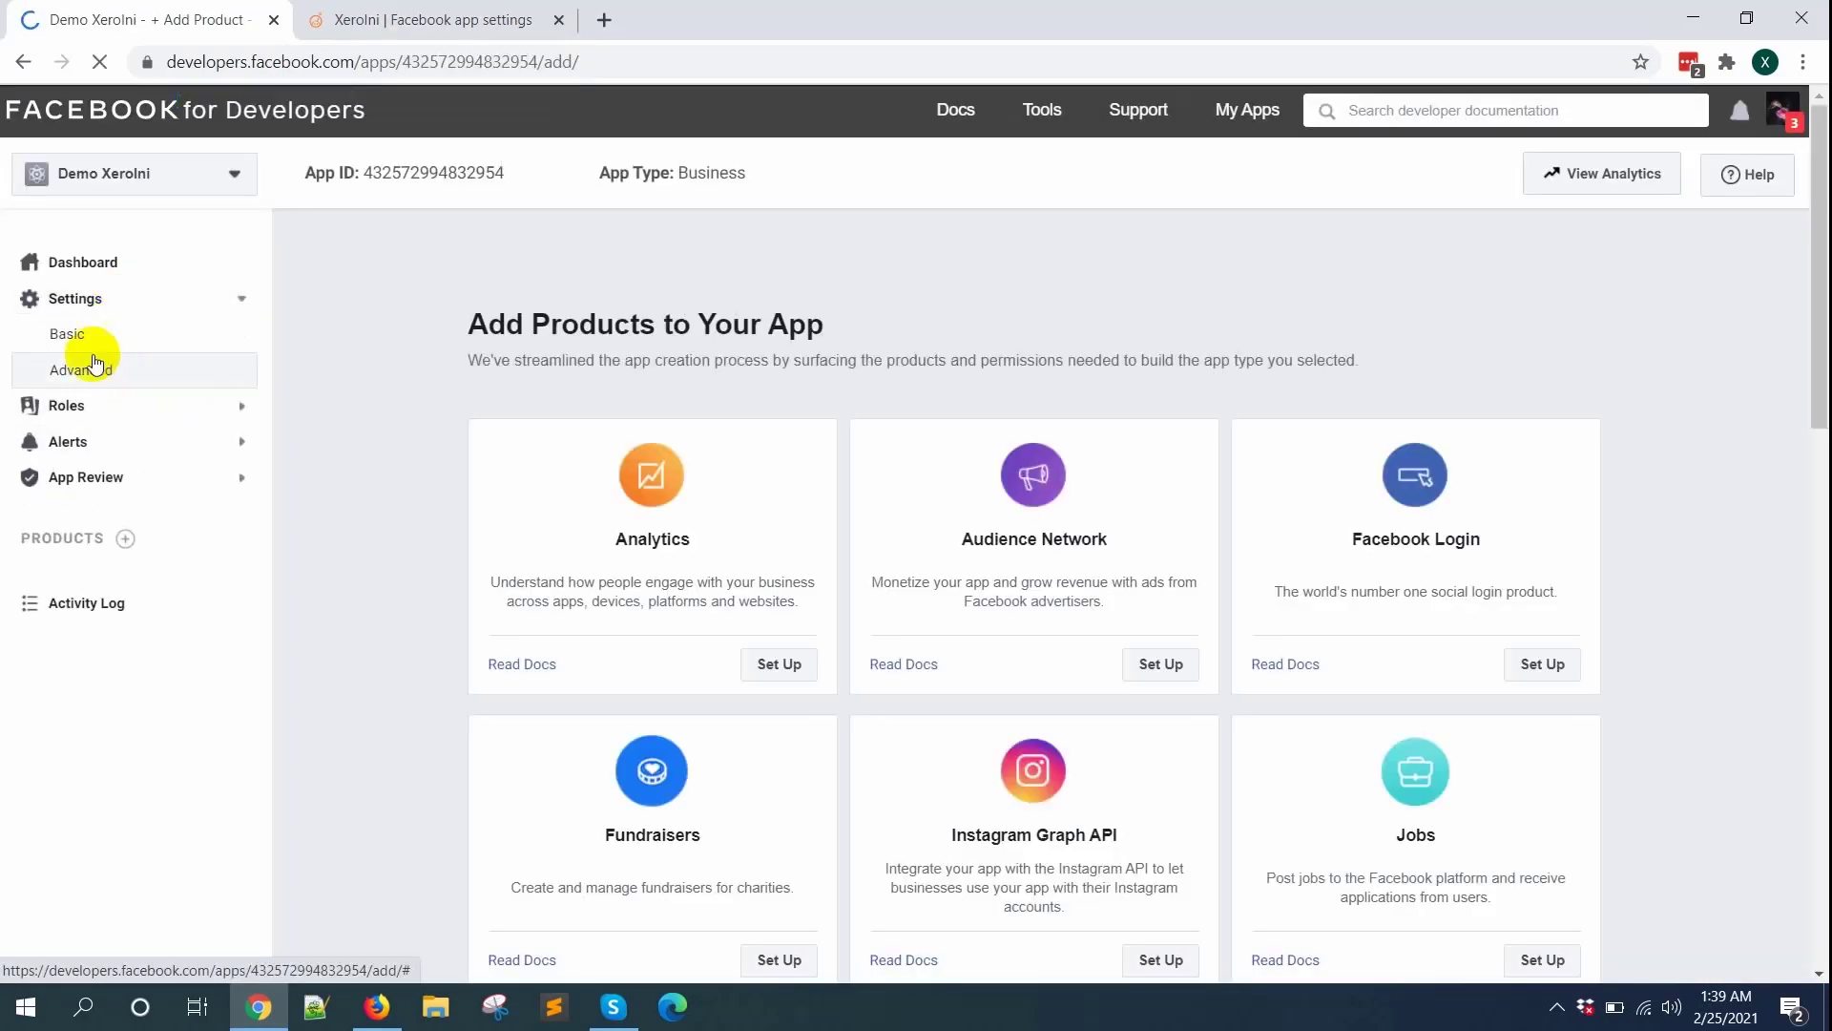
click(93, 347)
click(414, 26)
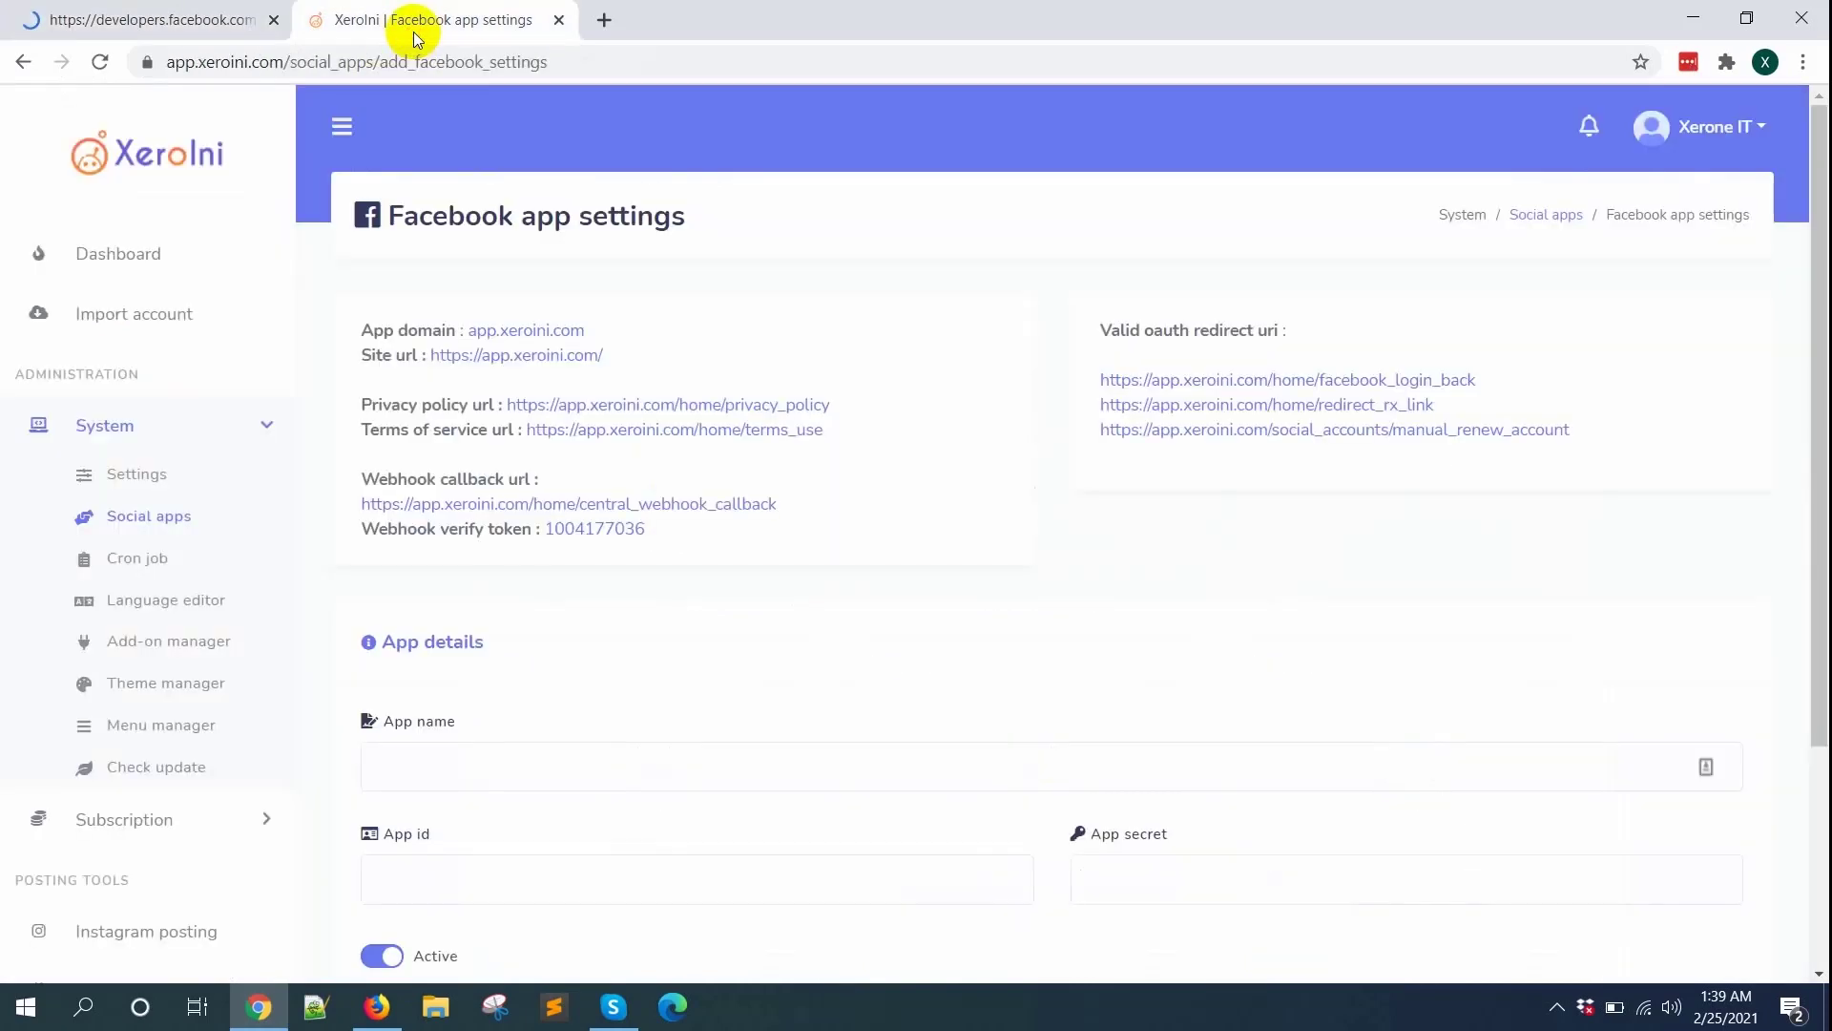
drag(468, 330, 589, 330)
key(ctrl+c)
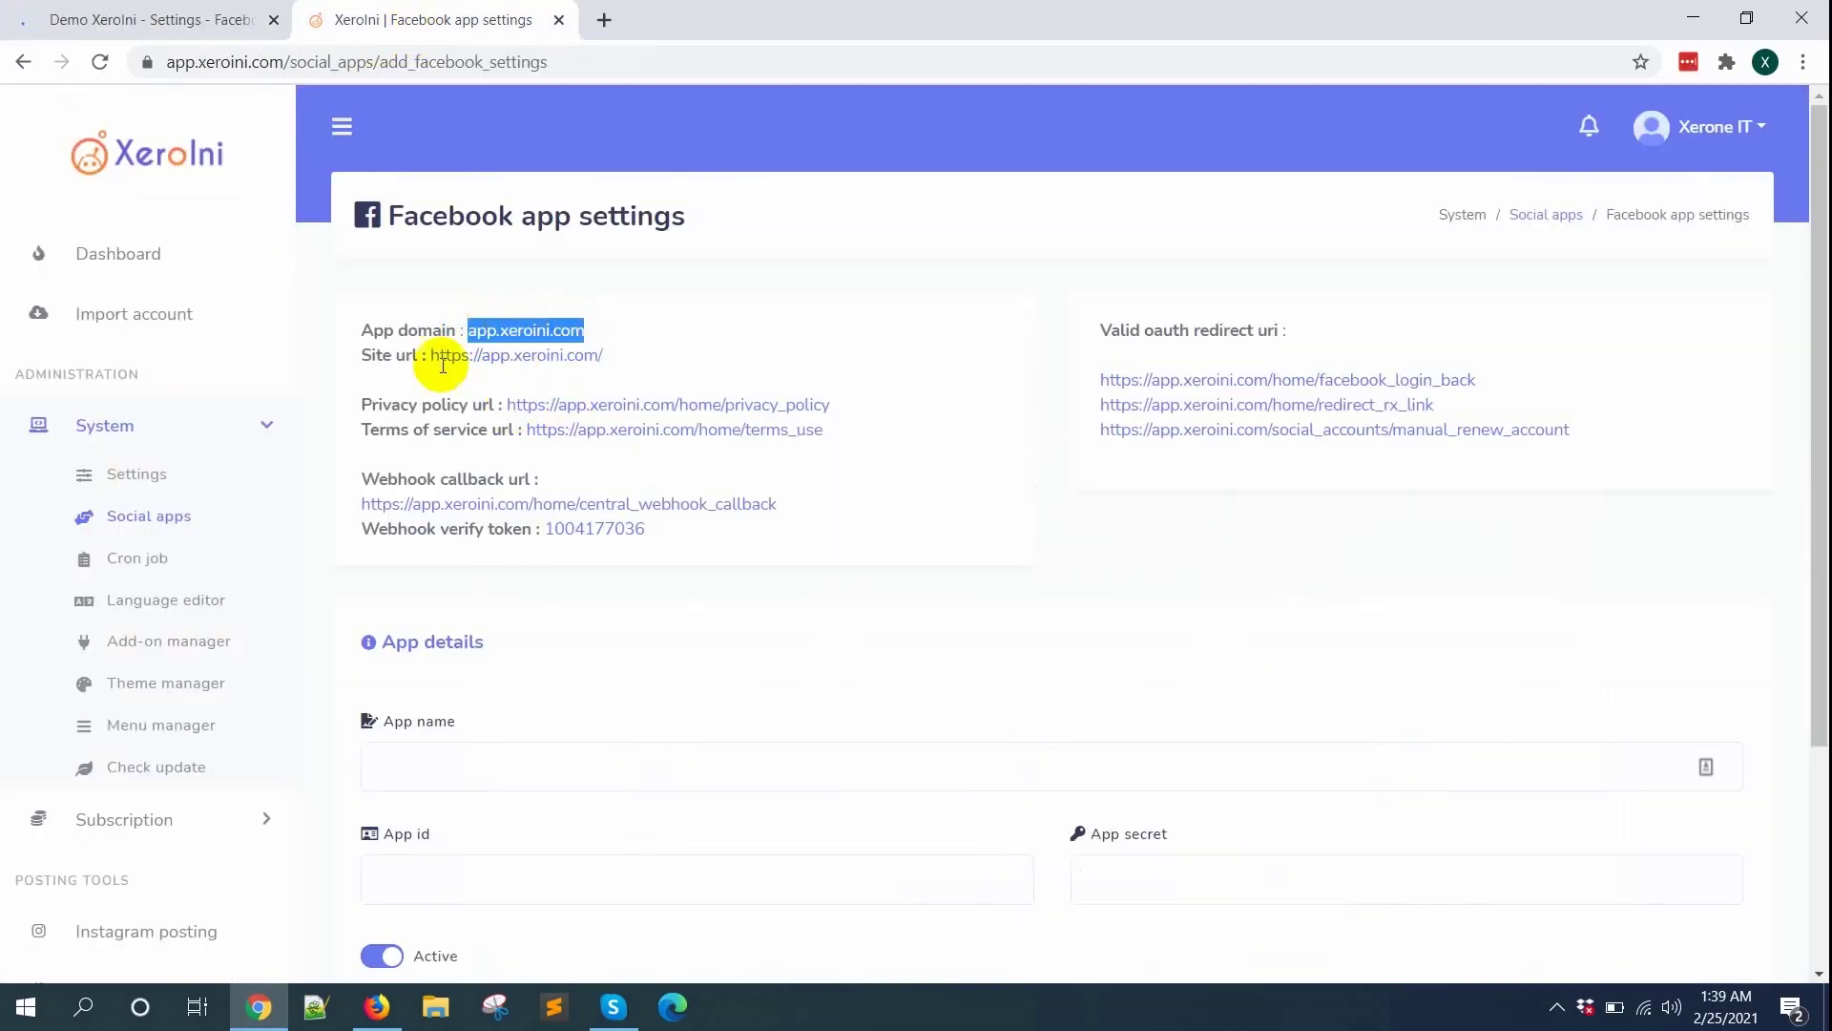
key(ctrl+Tab)
click(590, 498)
key(ctrl+v)
Copy XeroIni's privacy policy and terms of service URLs into the app's matching fields
click(414, 27)
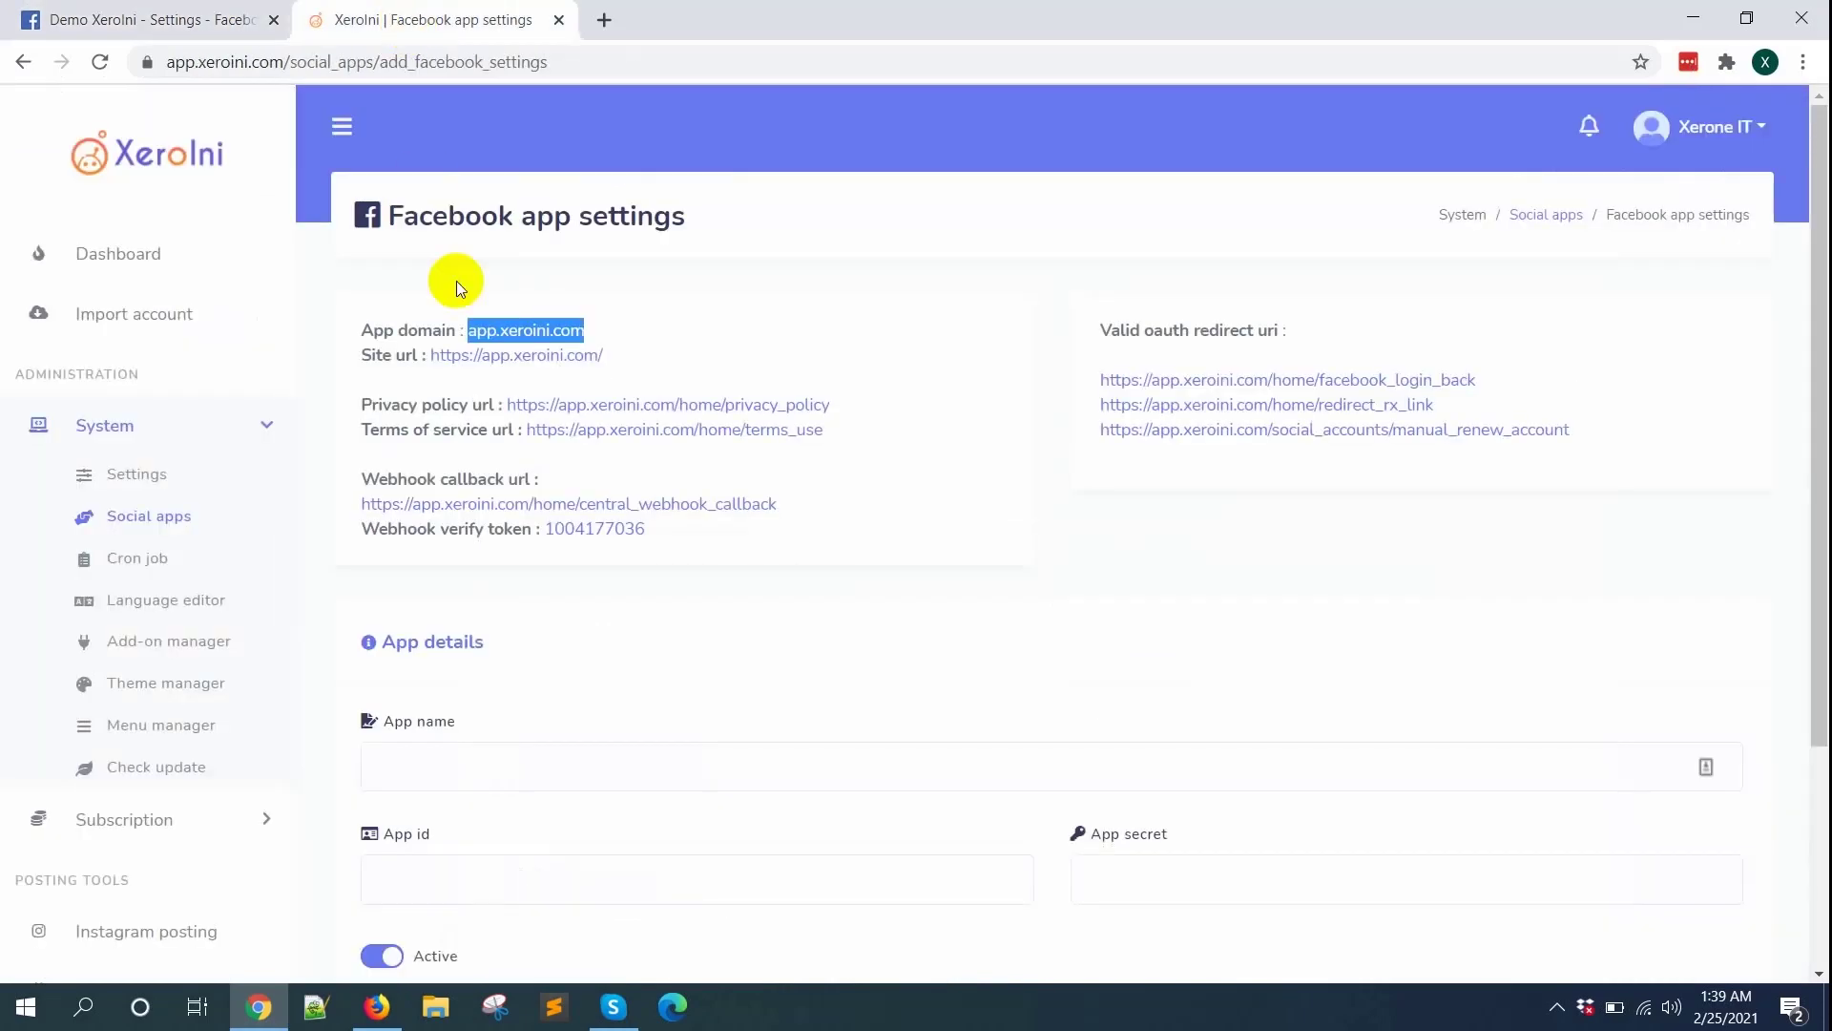
drag(507, 408, 857, 420)
key(ctrl+c)
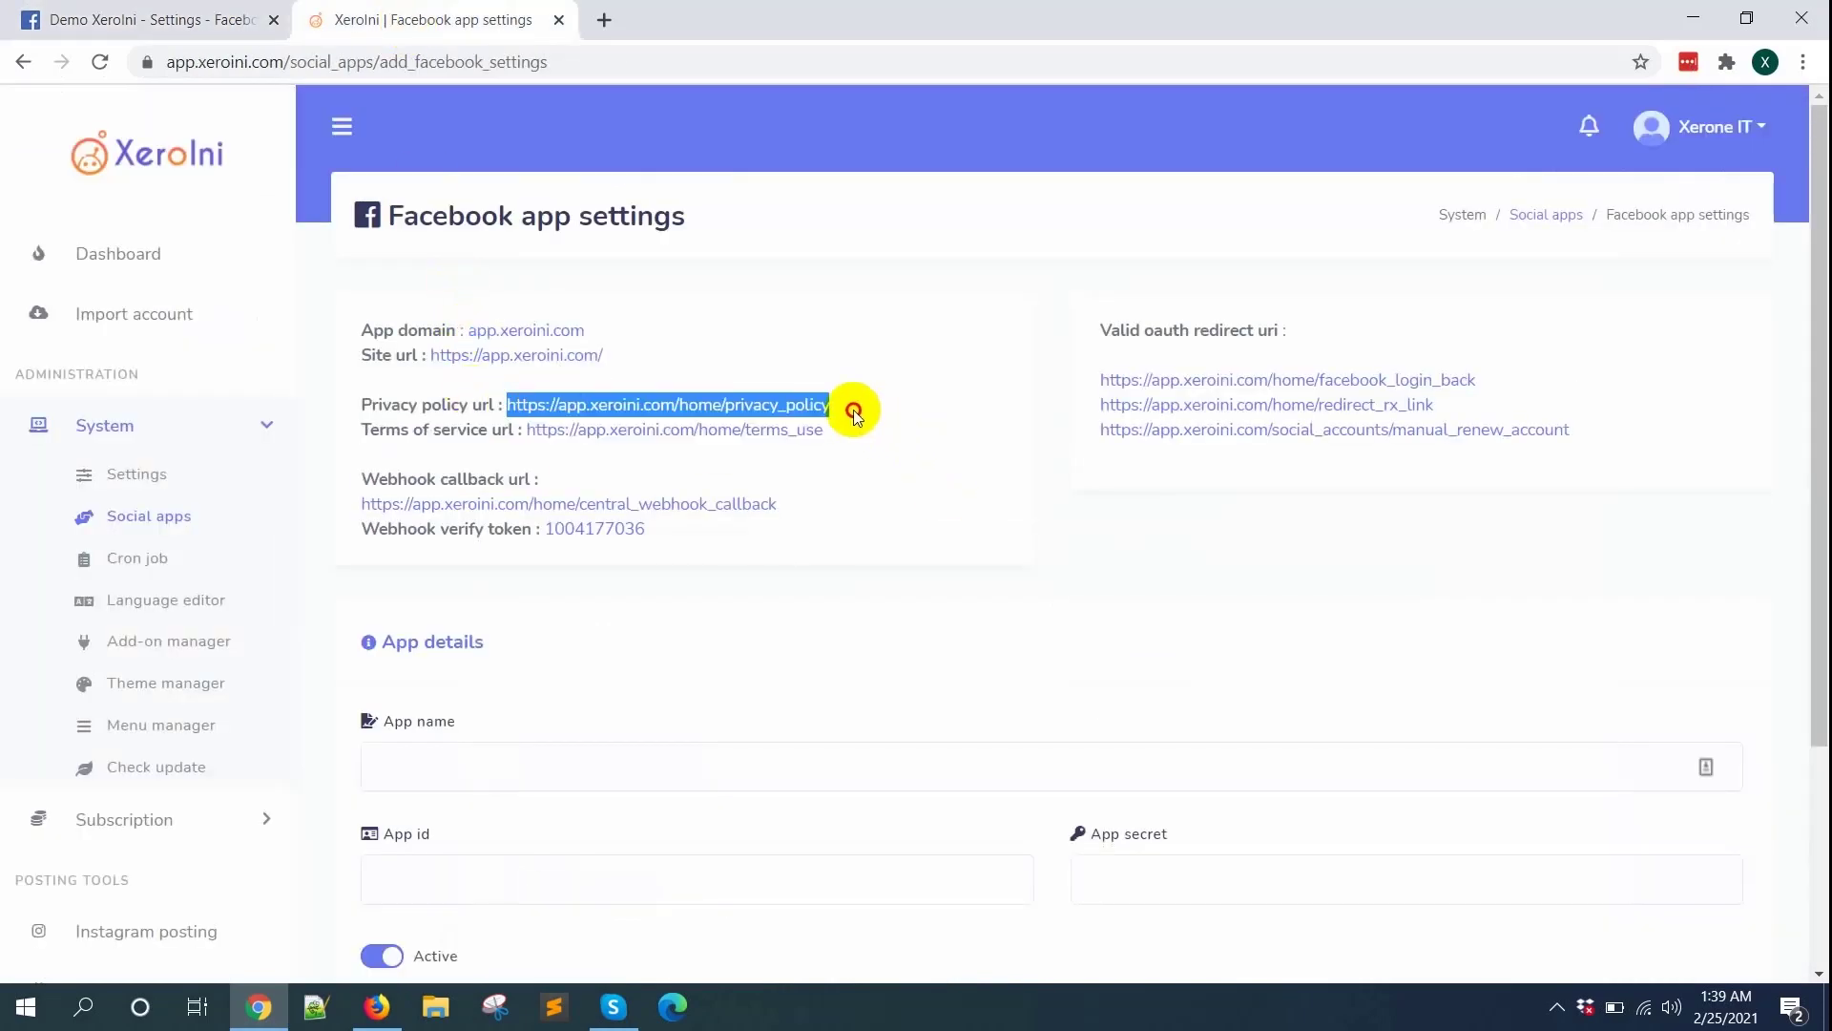
click(215, 23)
click(592, 596)
key(ctrl+v)
click(444, 23)
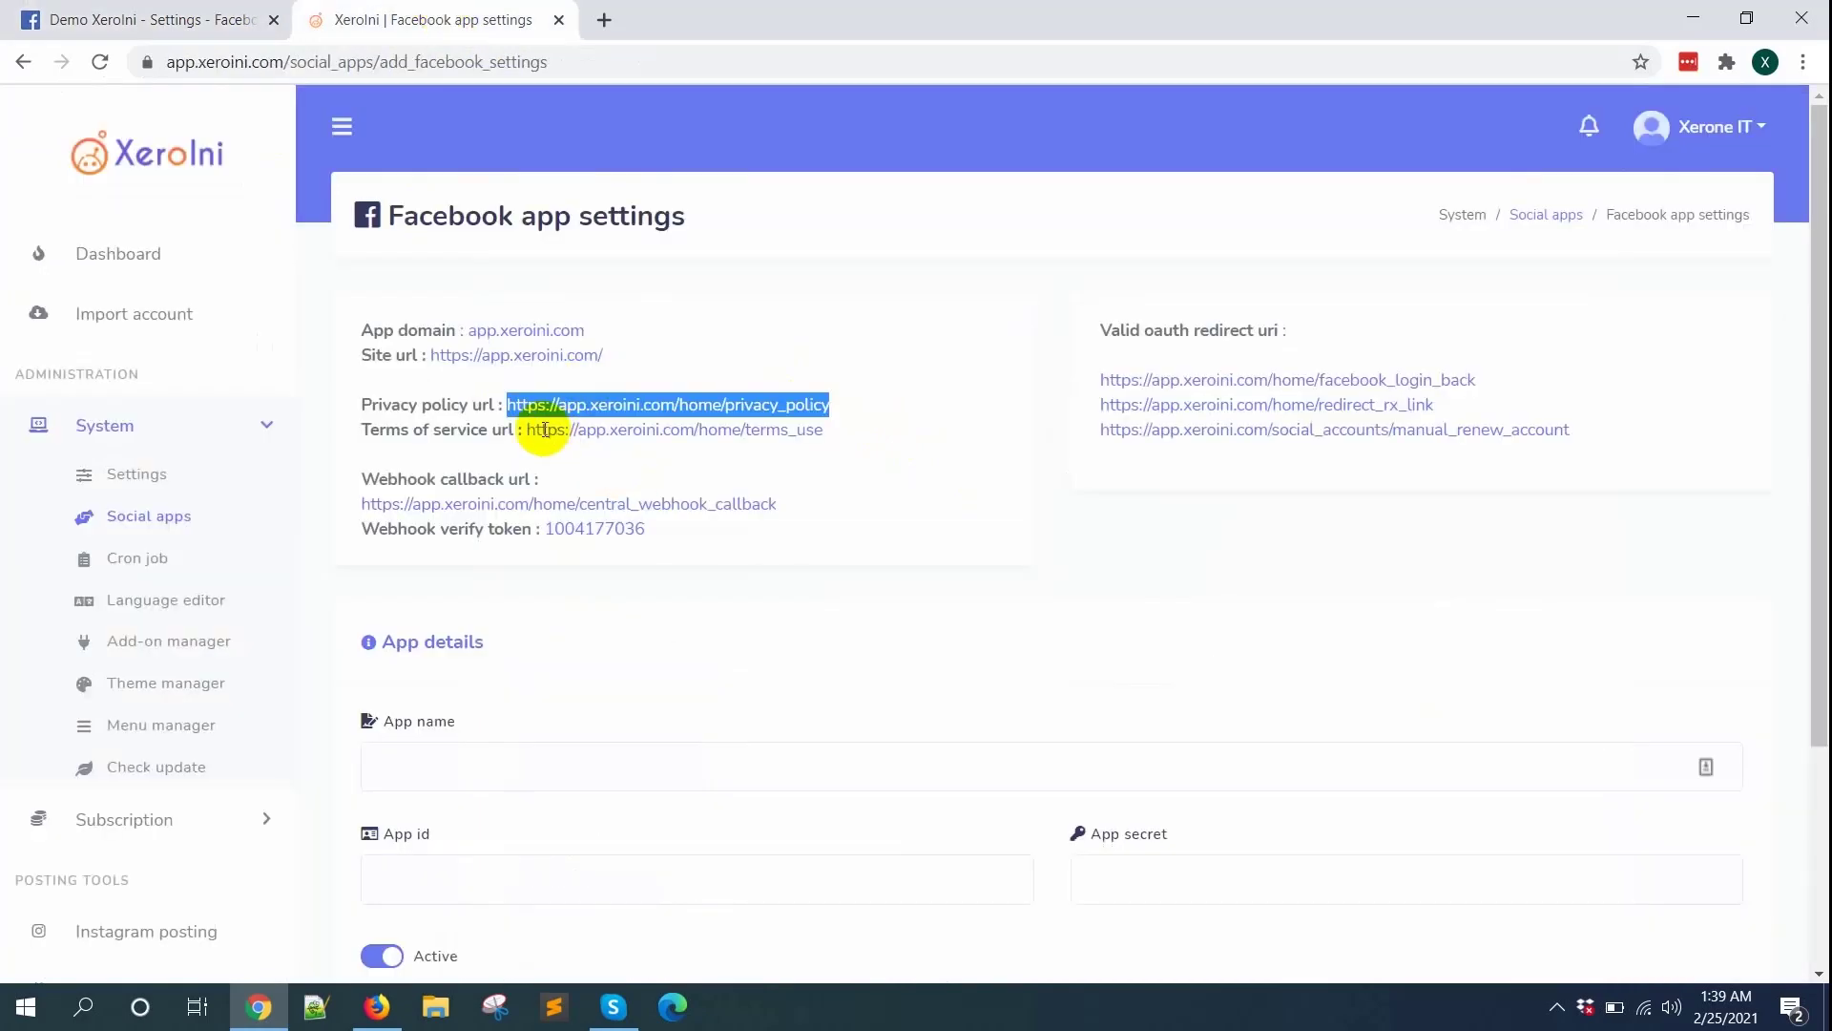
drag(528, 432, 722, 429)
drag(846, 433, 839, 438)
key(ctrl+c)
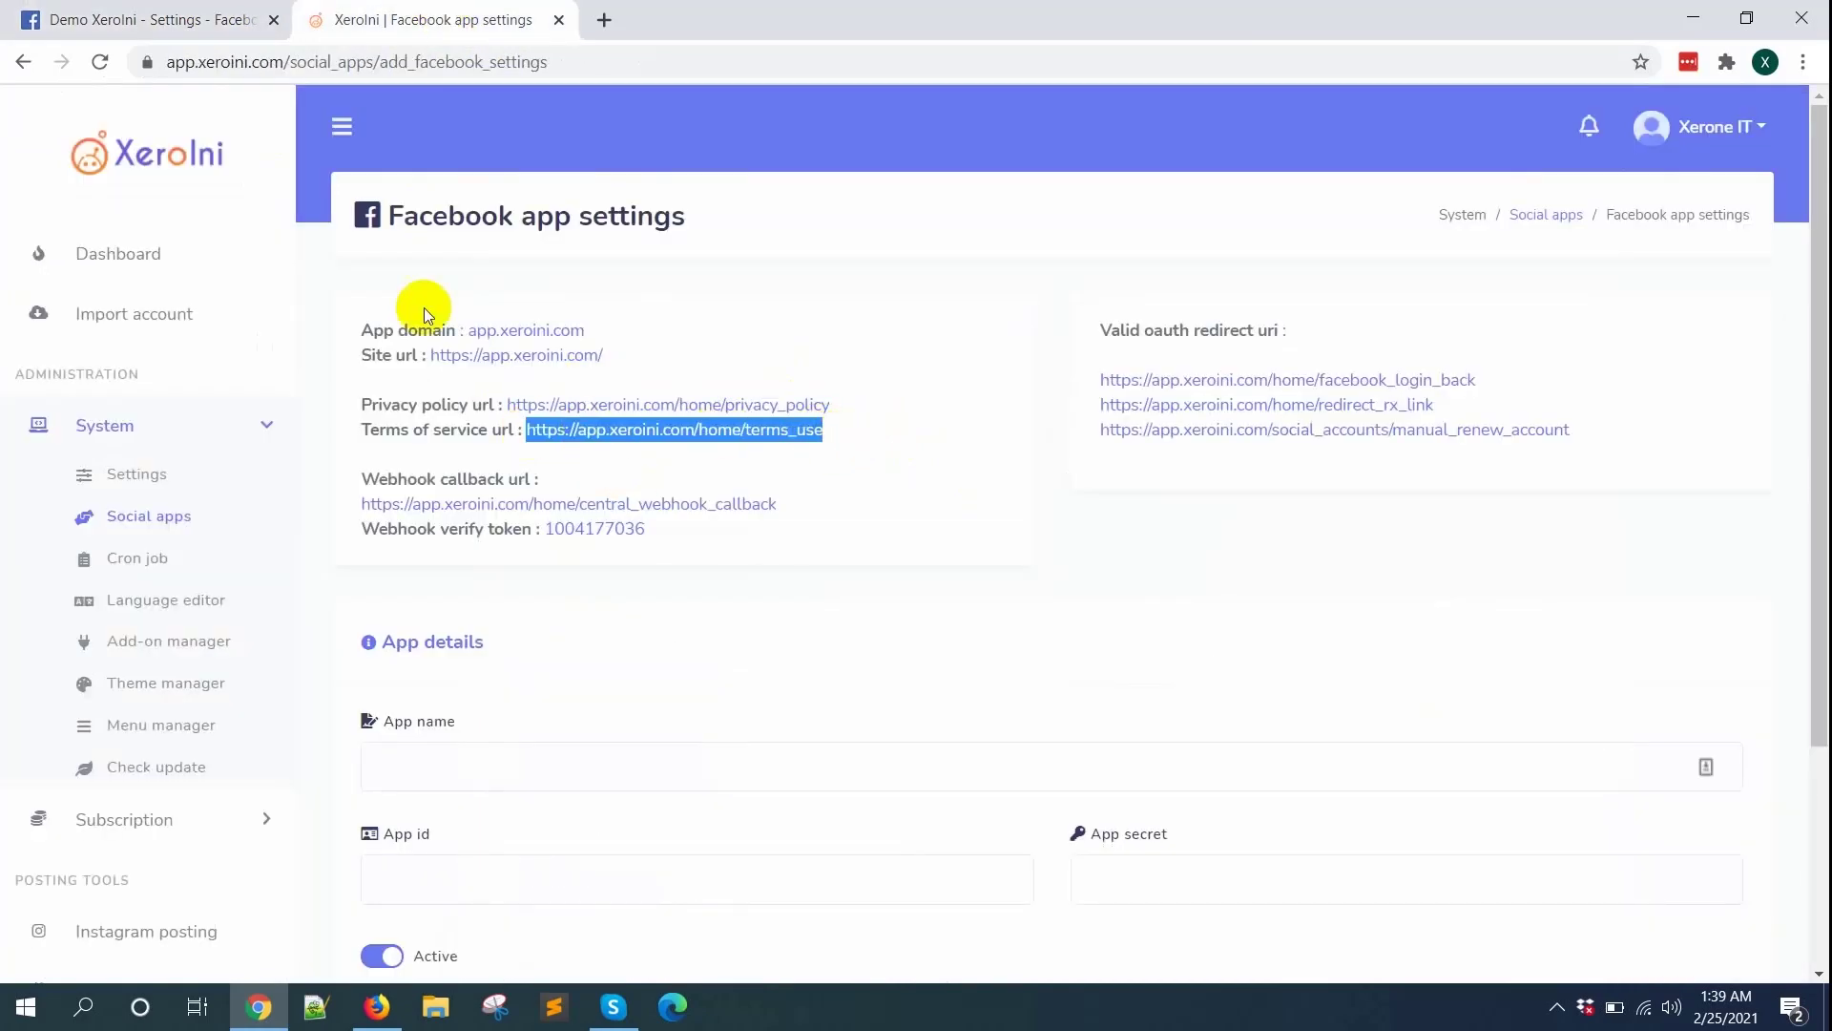
click(204, 20)
click(1228, 586)
key(ctrl+v)
Open the app category choices and upload an icon image for the app
click(1107, 670)
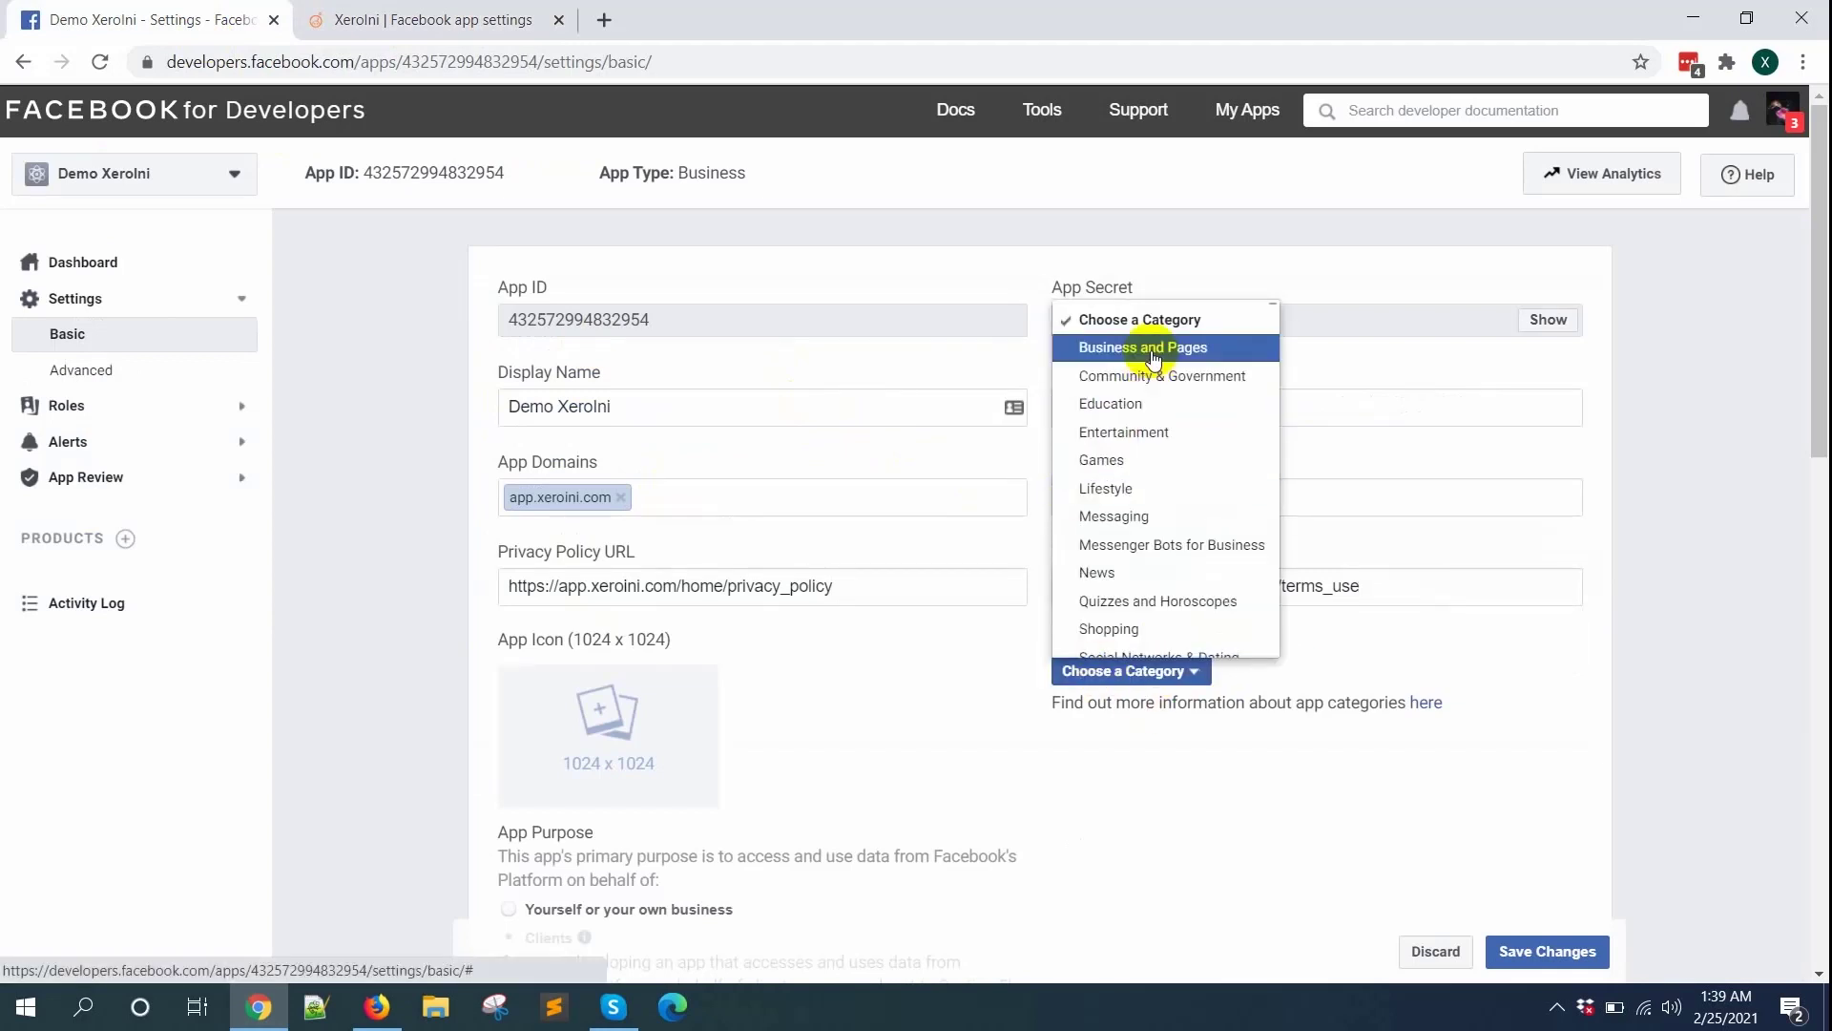
click(653, 735)
click(711, 411)
double_click(988, 788)
scroll(861, 679, down, 15)
Add a Website platform with XeroIni's site URL and save the app settings
click(1061, 848)
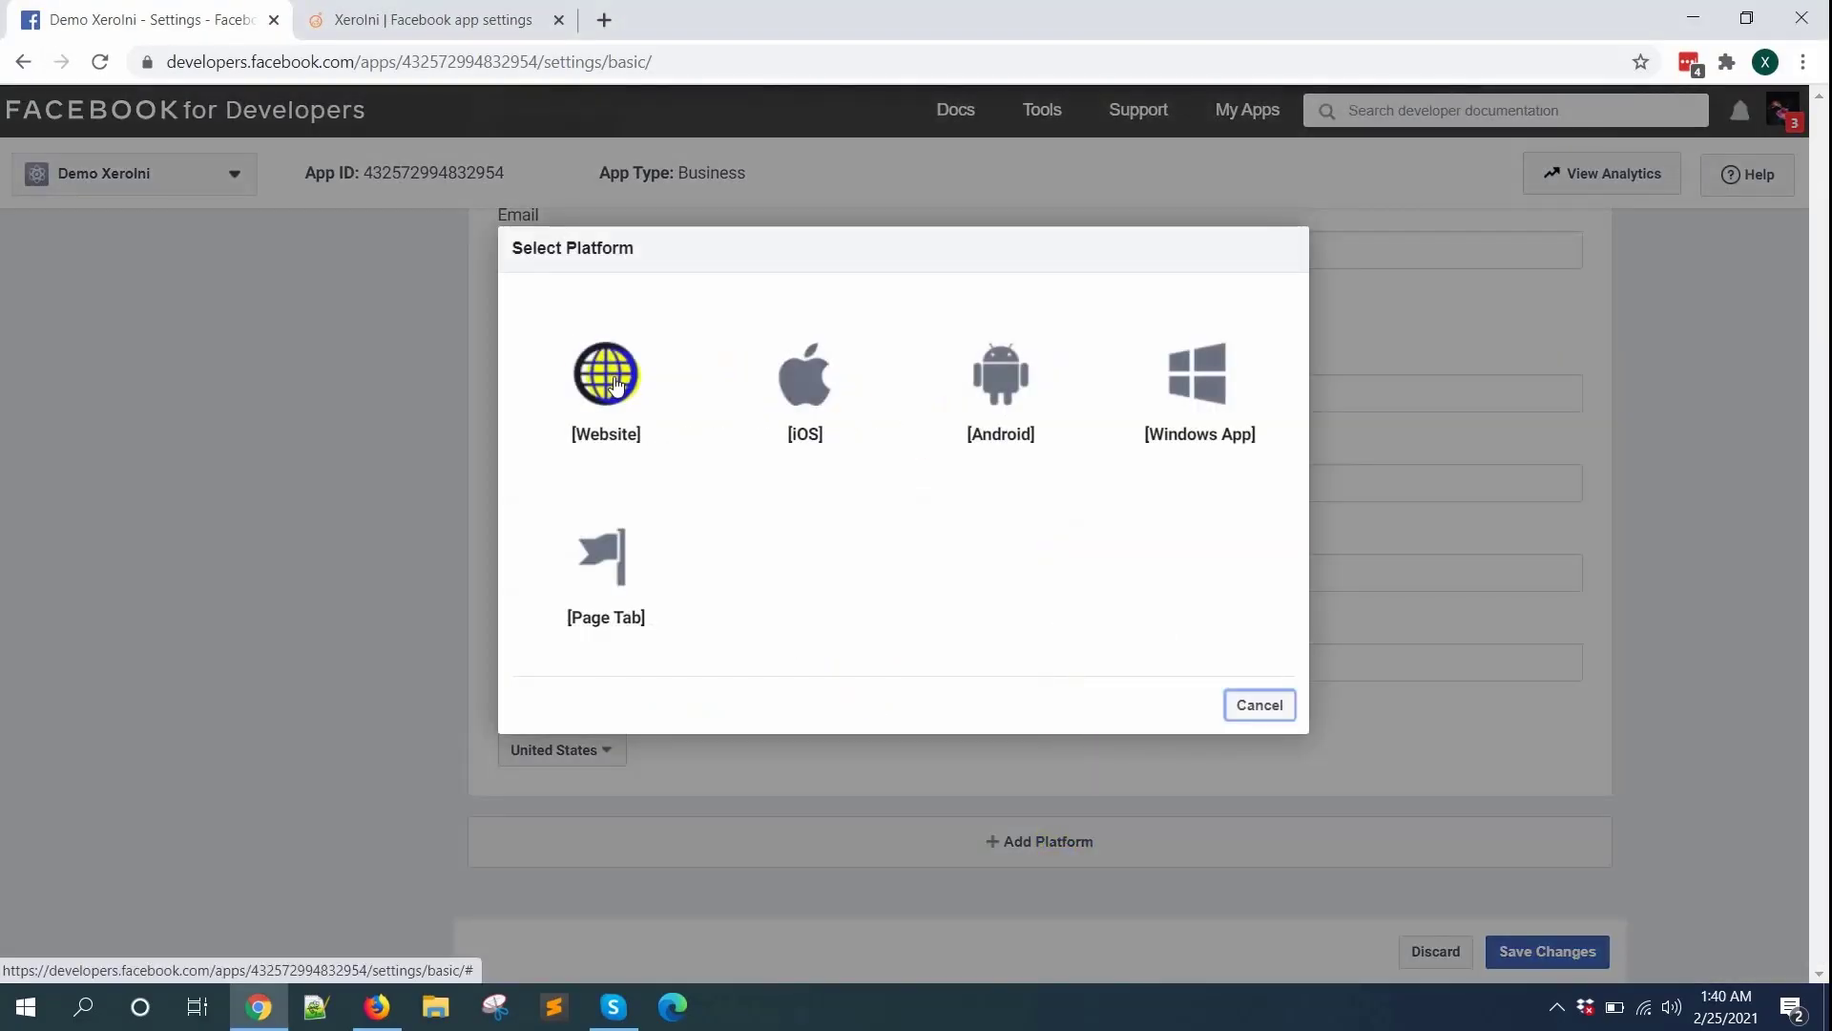
click(615, 384)
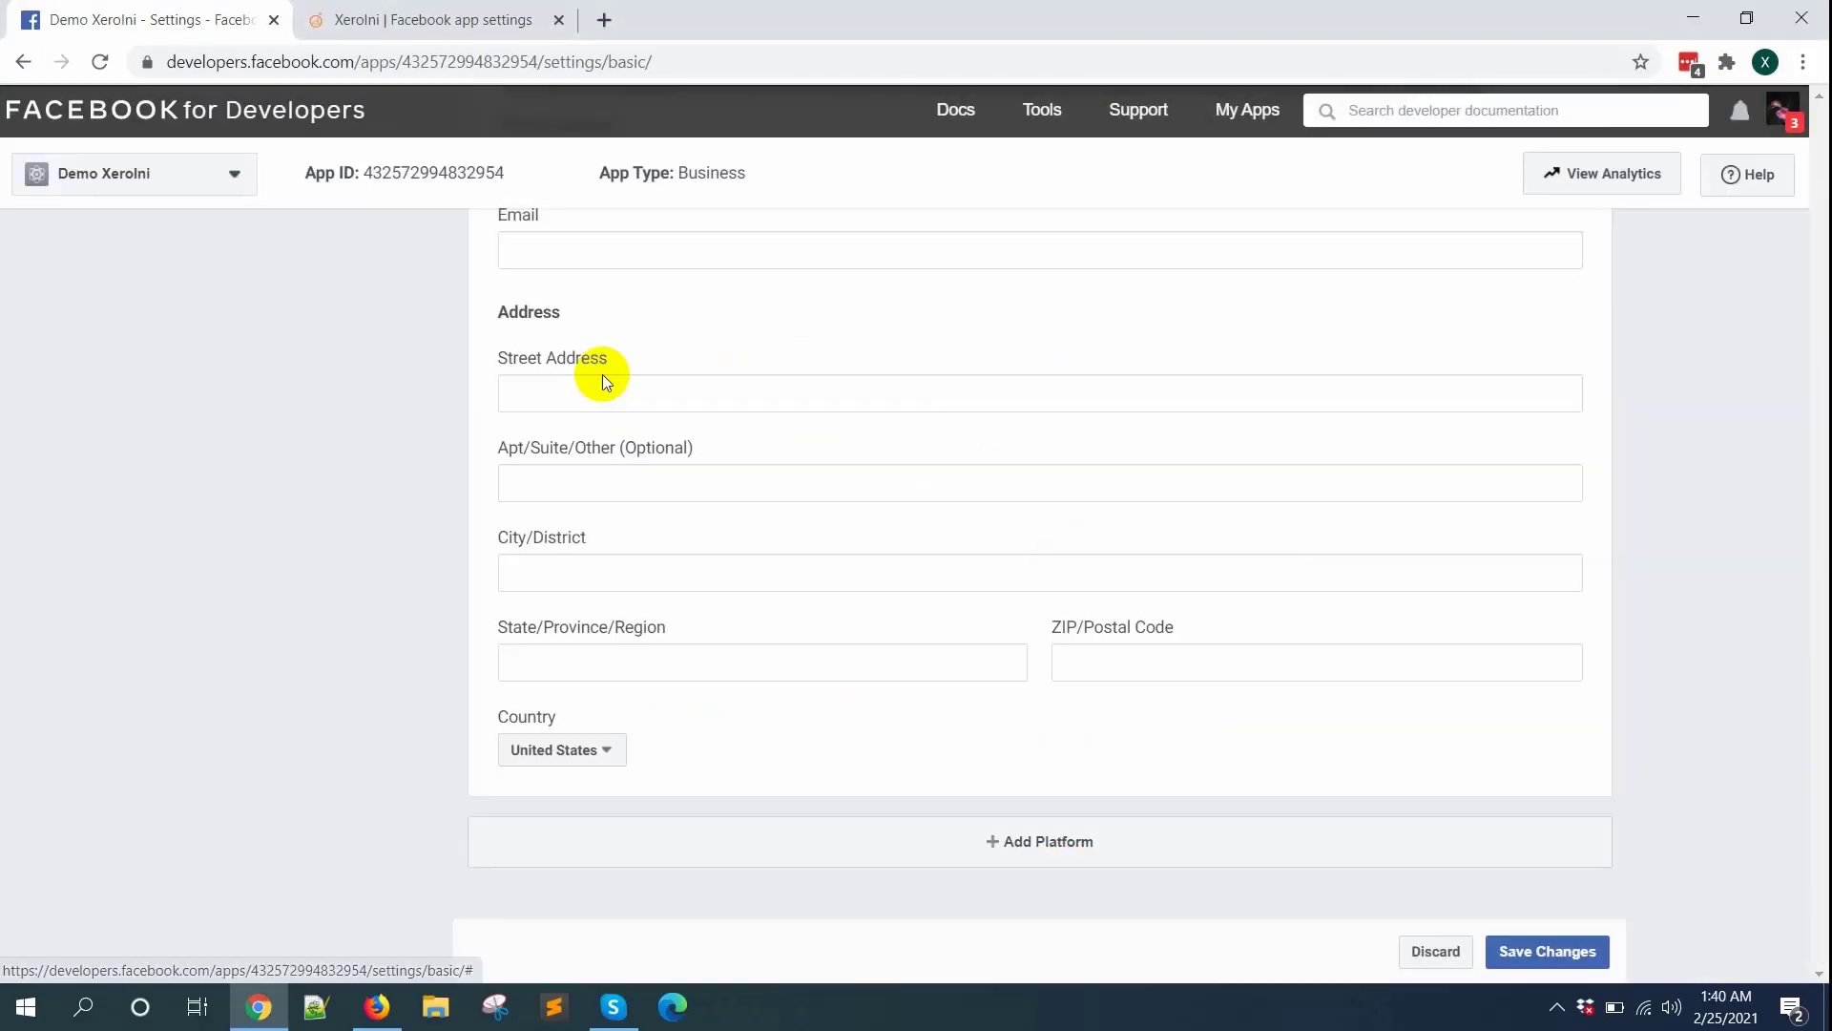
click(434, 20)
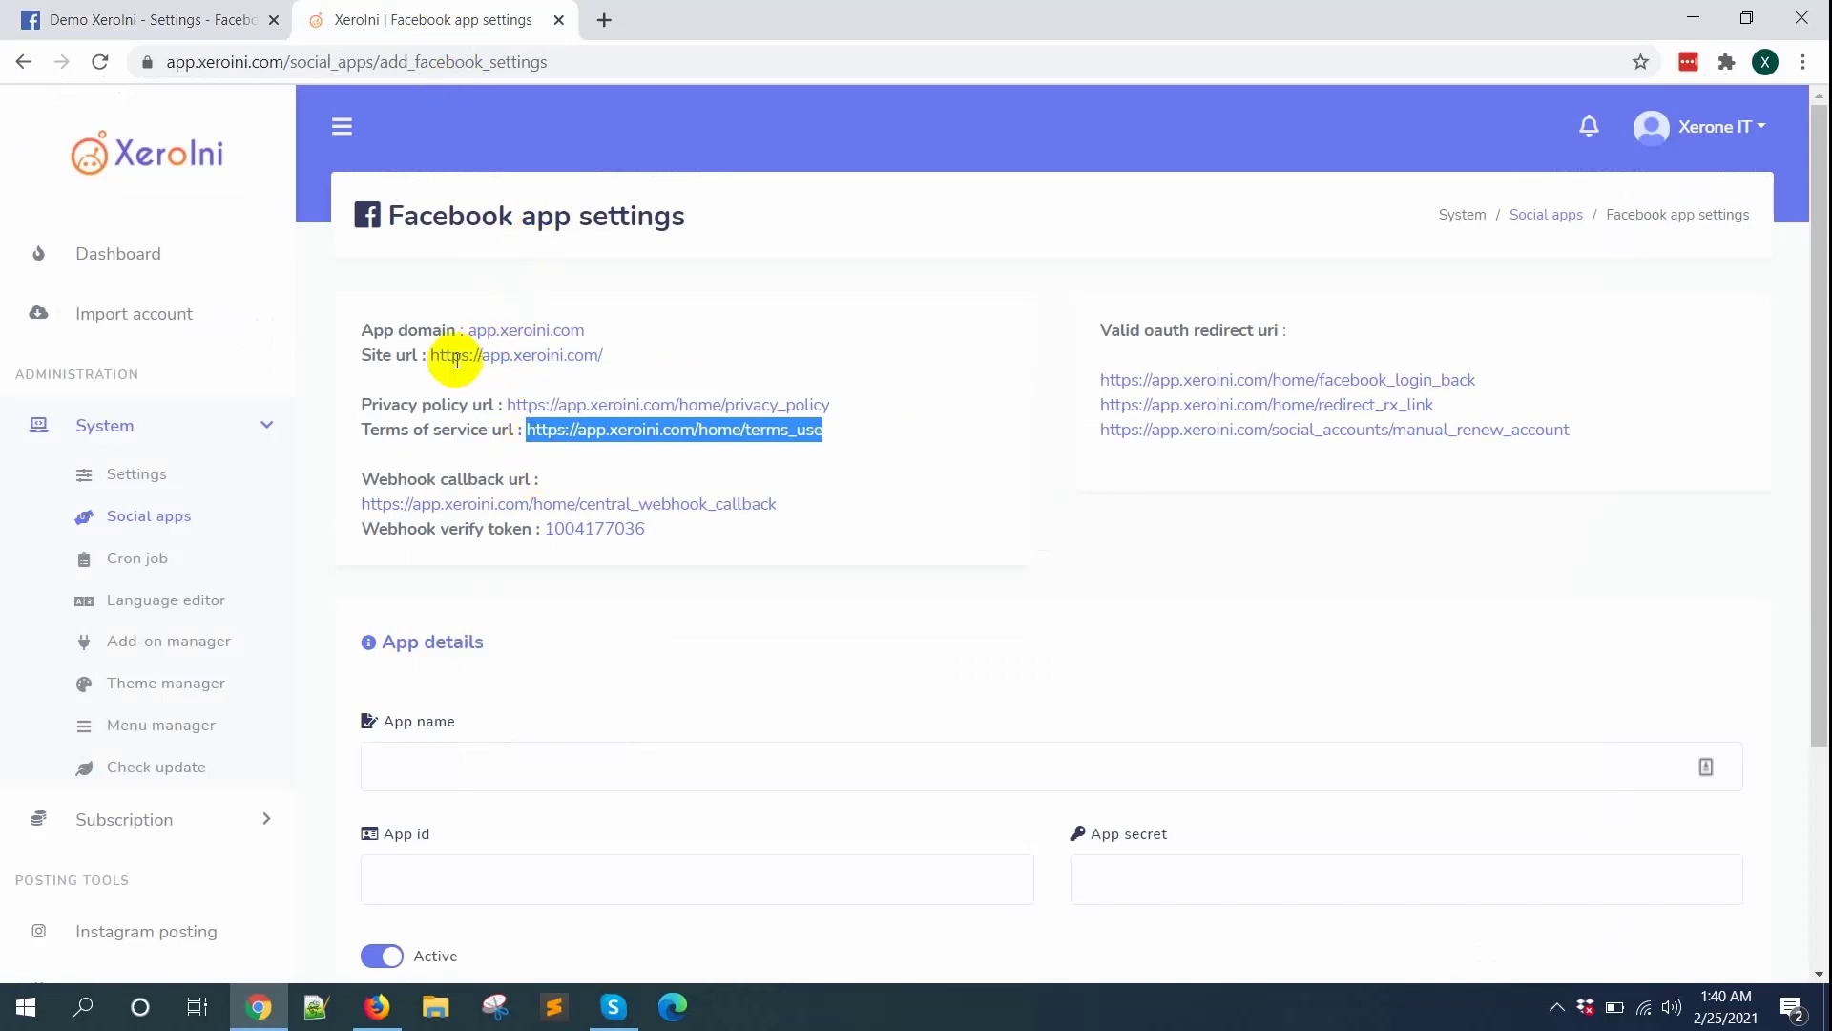
drag(435, 354, 633, 356)
key(ctrl+c)
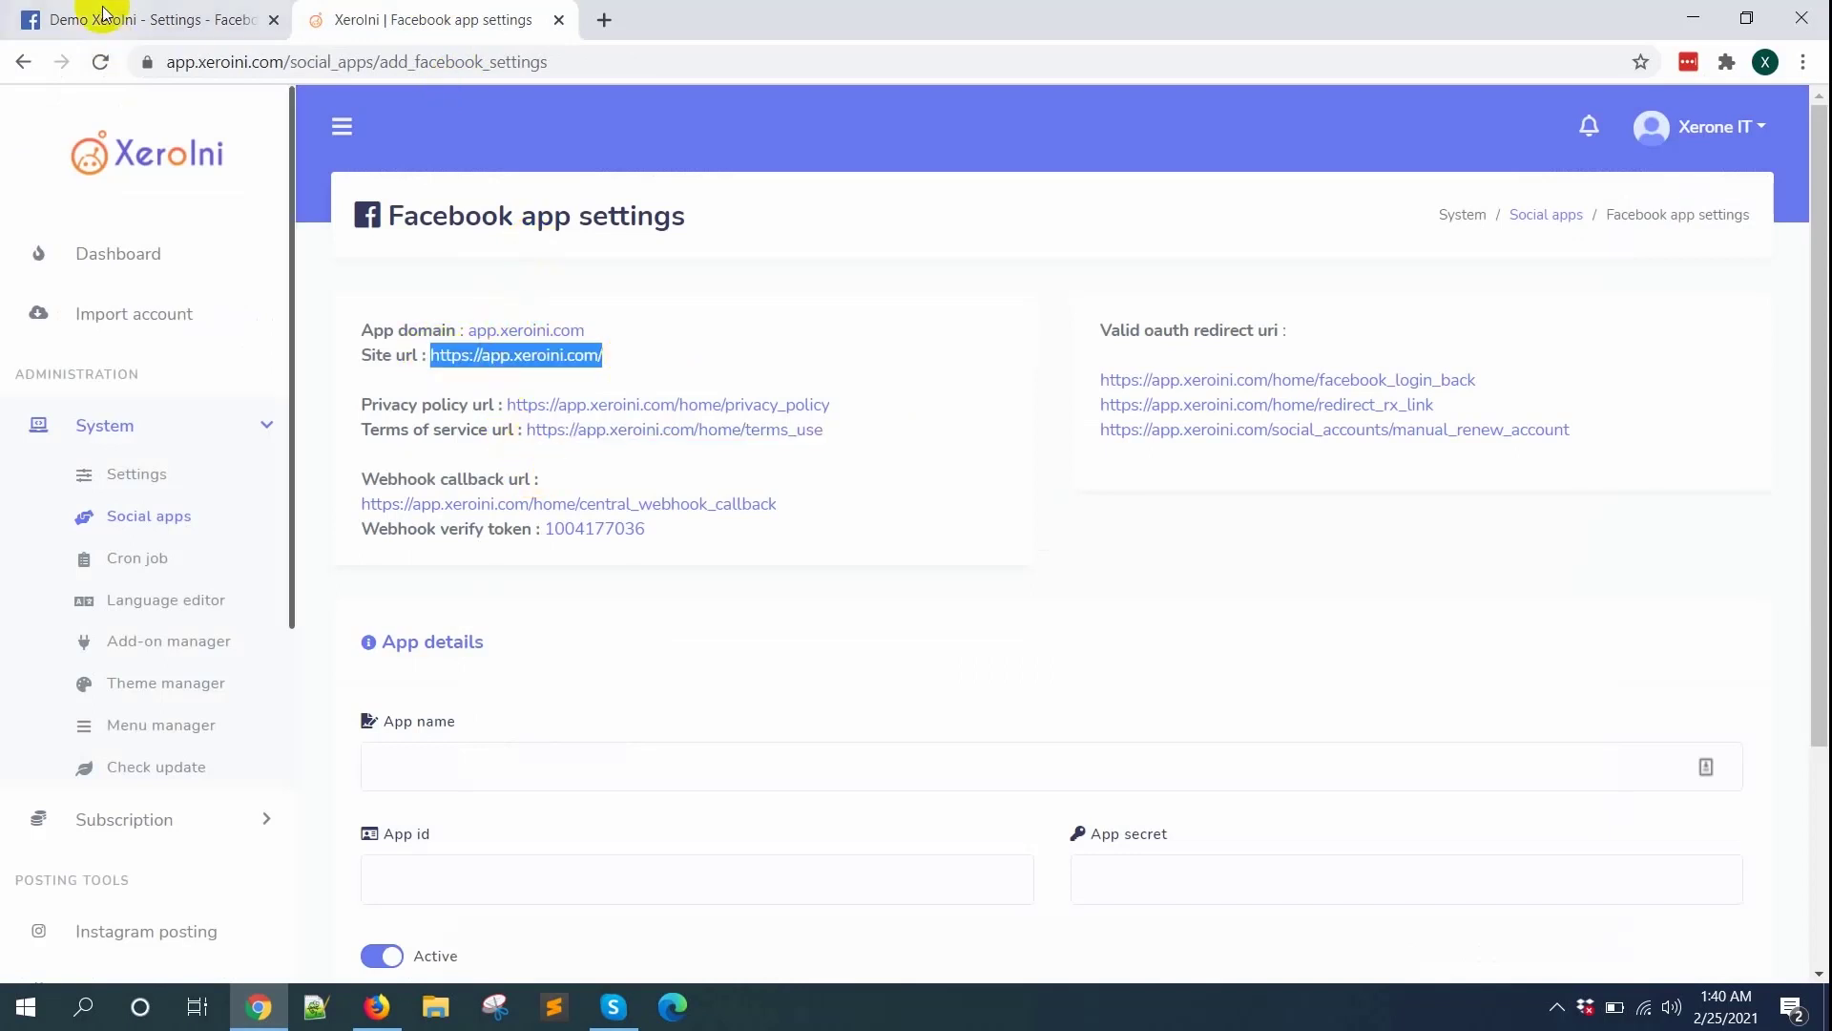
click(144, 19)
click(781, 744)
key(ctrl+v)
click(1546, 951)
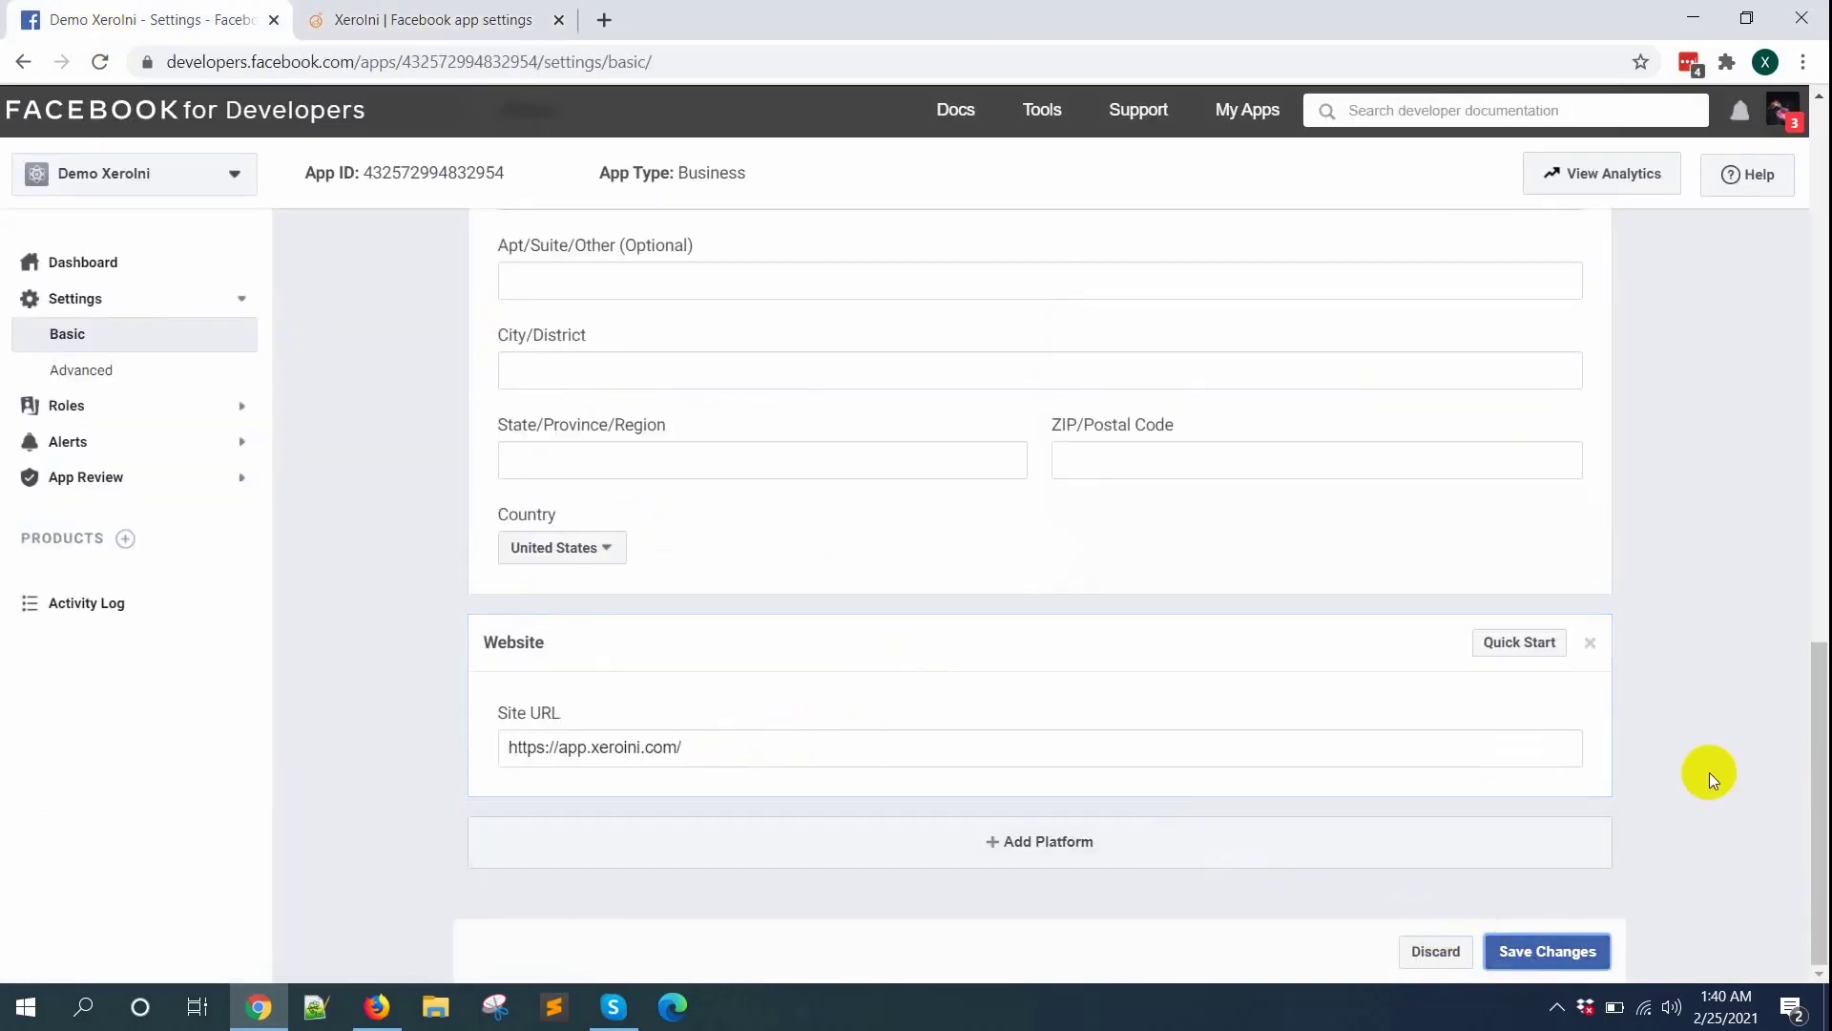
click(126, 541)
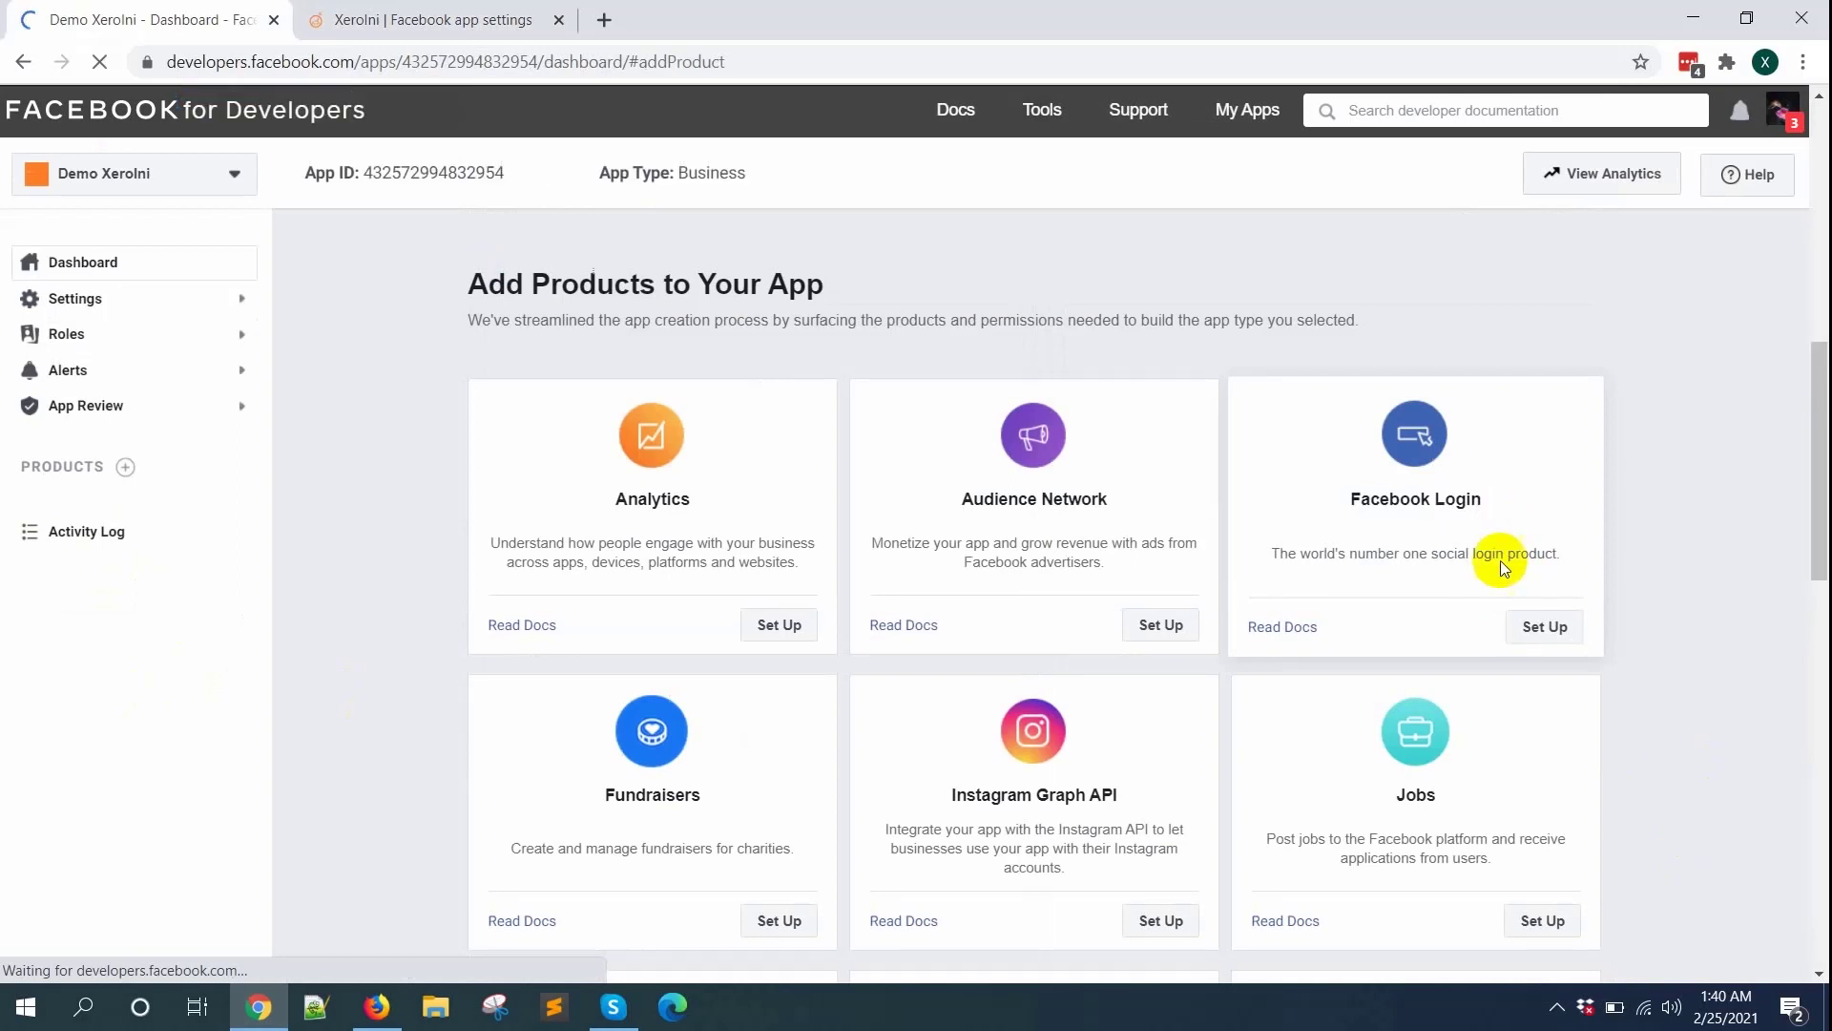
Add Facebook Login for the Web platform and bring up its Valid OAuth Redirect URIs setting
click(1558, 645)
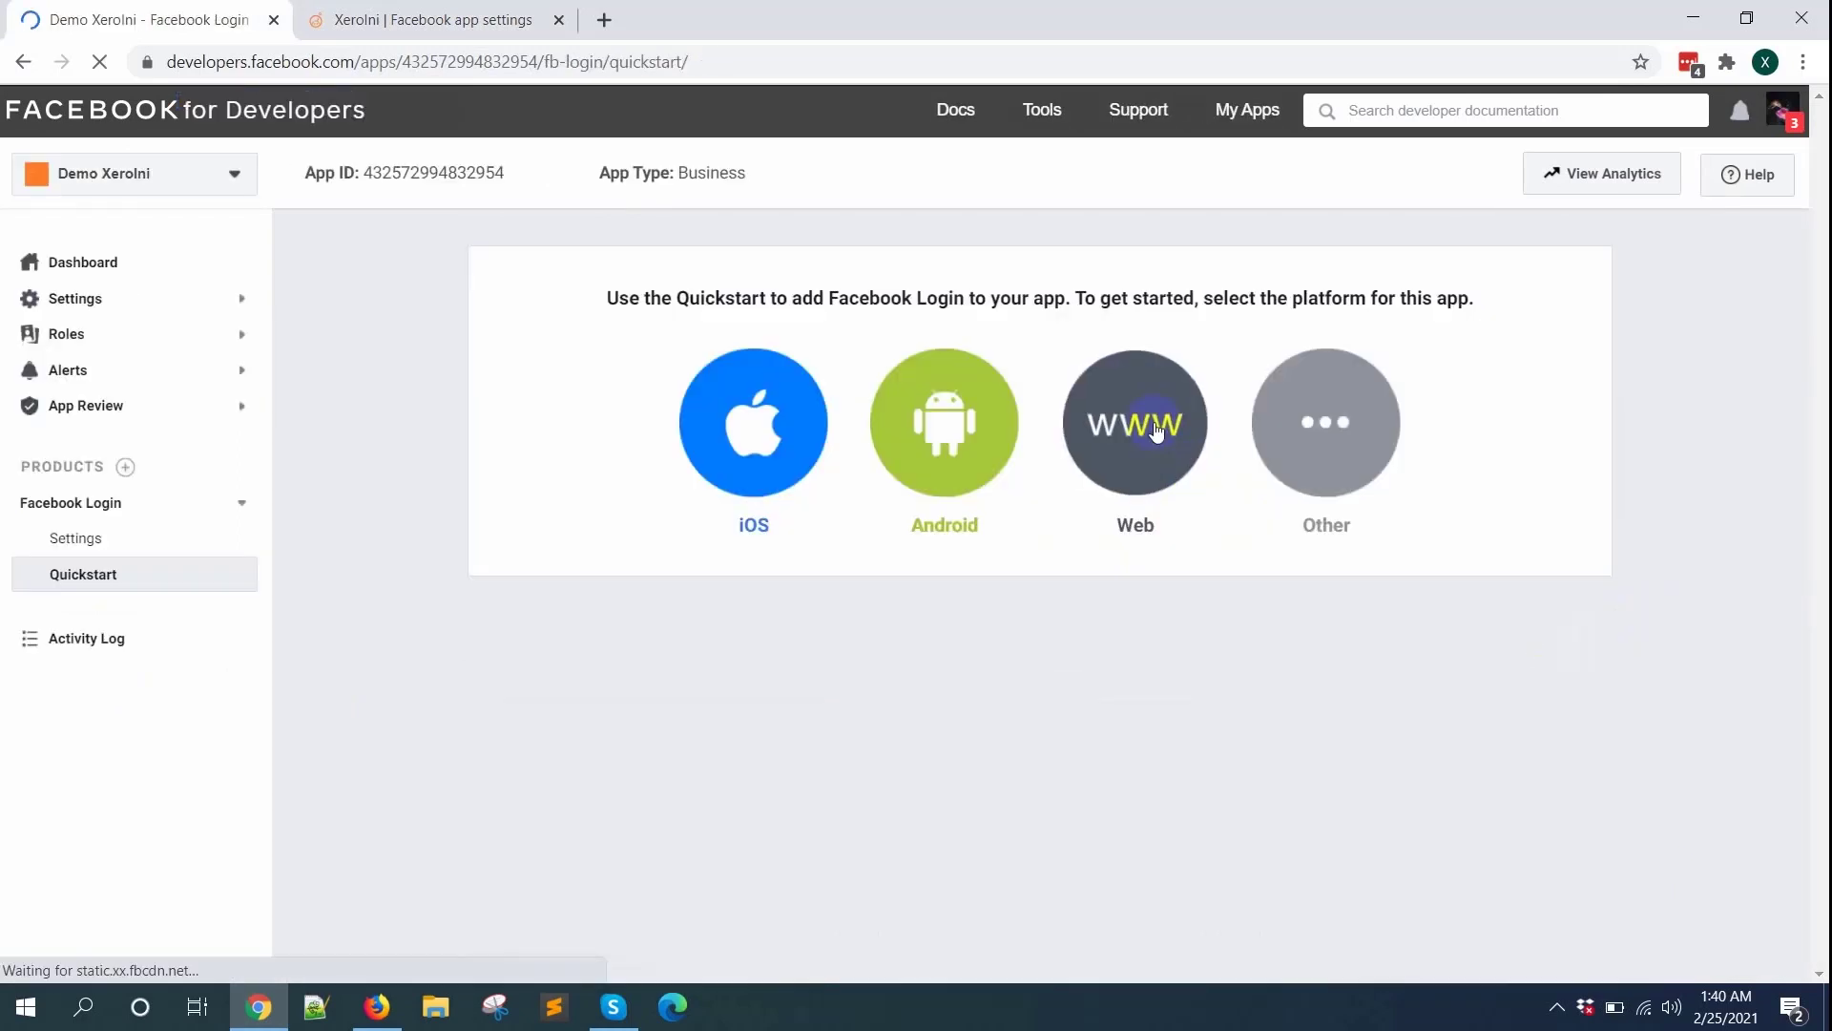
click(1155, 427)
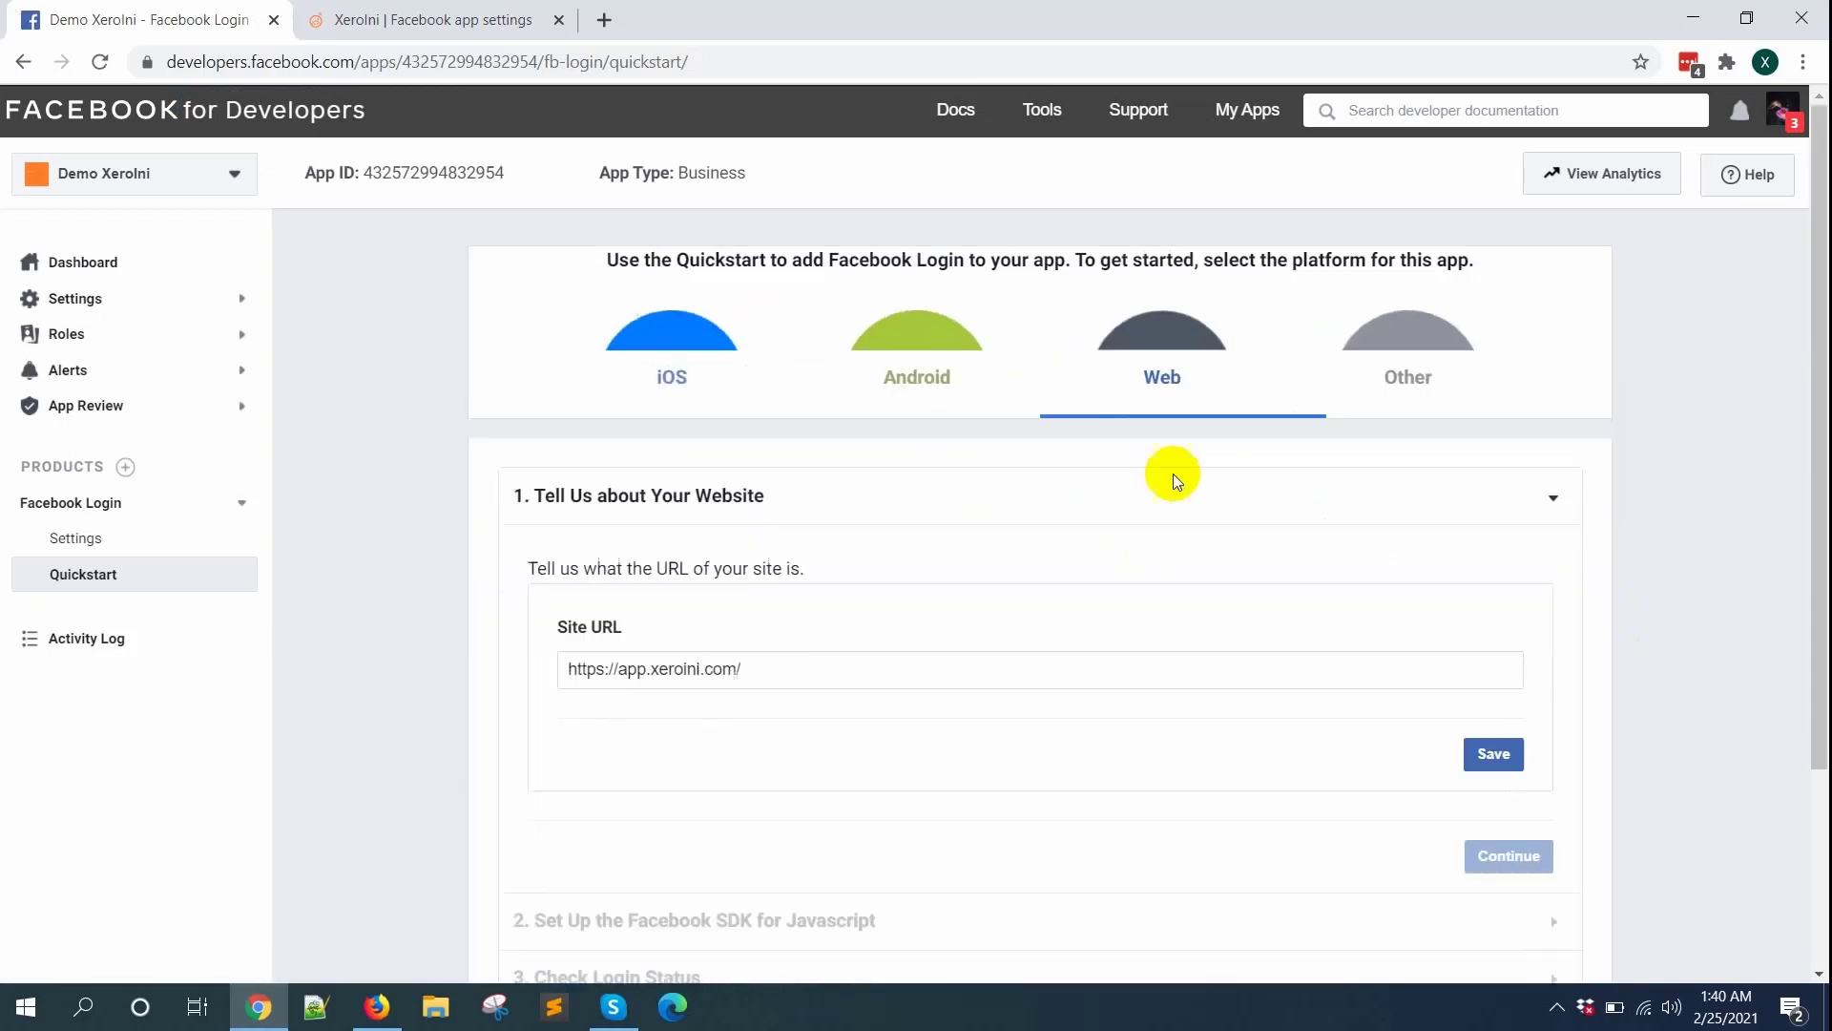
click(1473, 639)
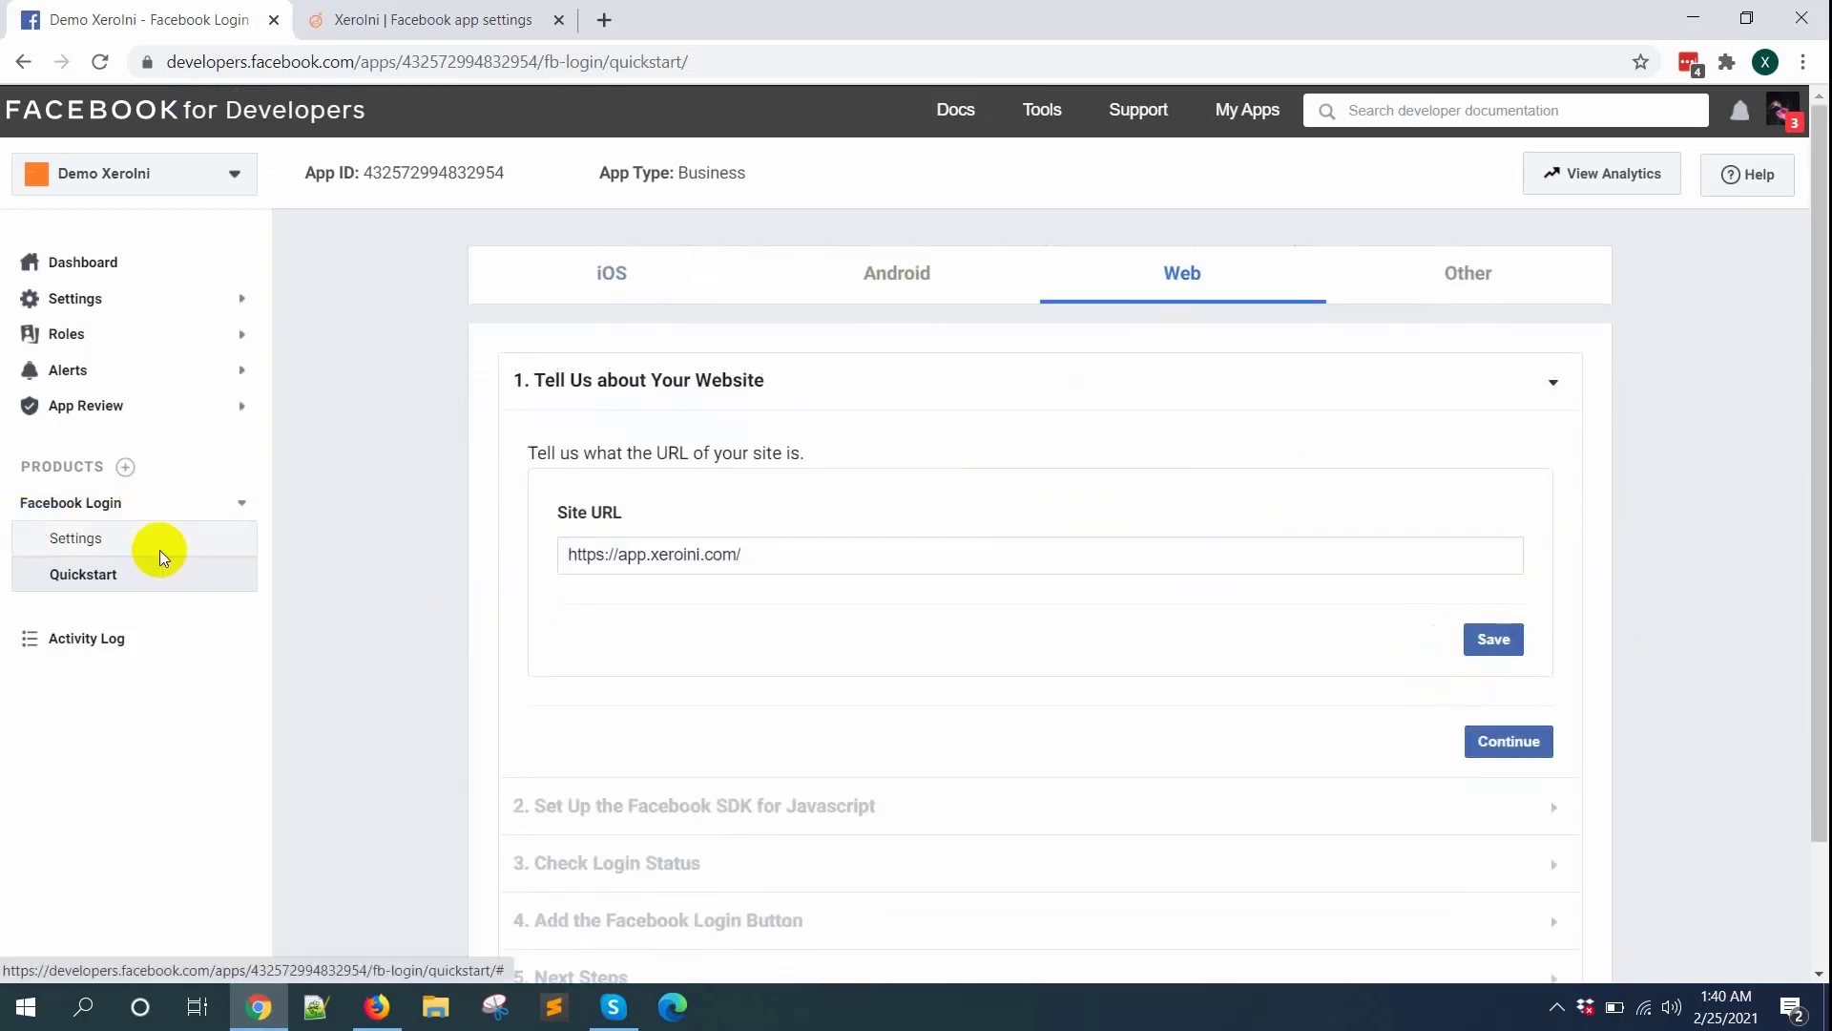
click(99, 535)
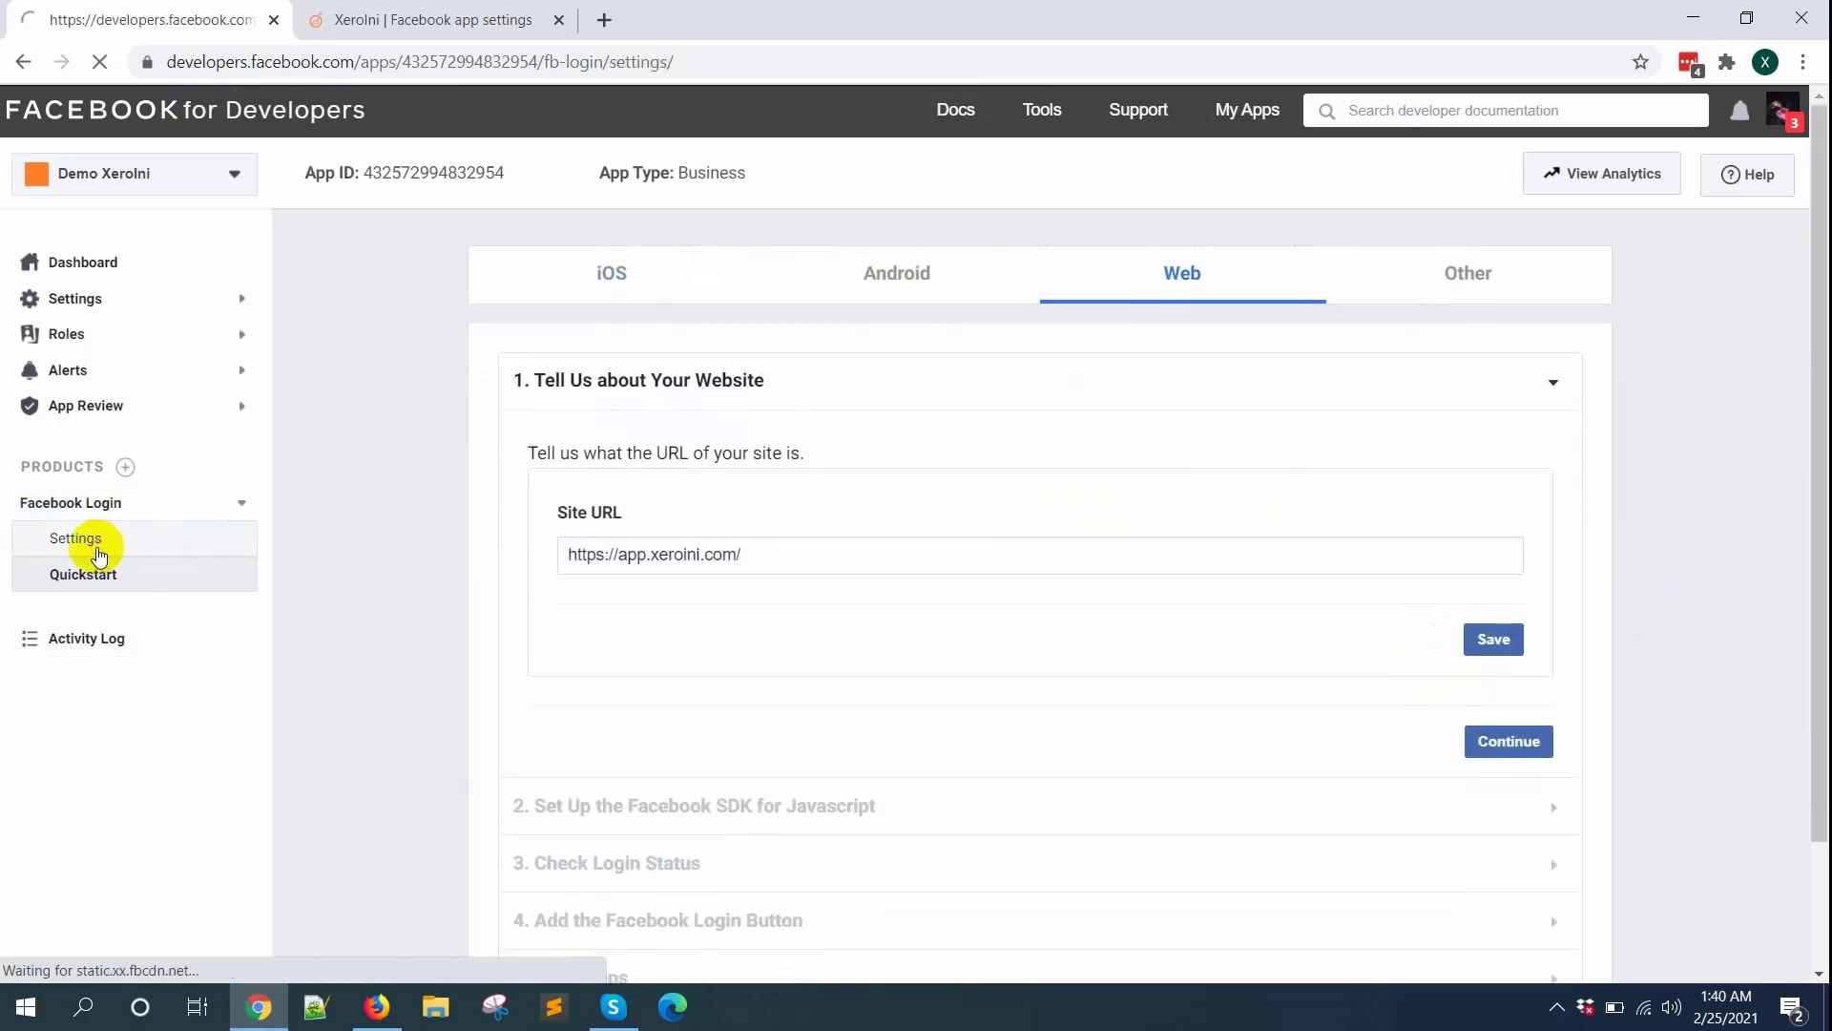
scroll(748, 723, down, 3)
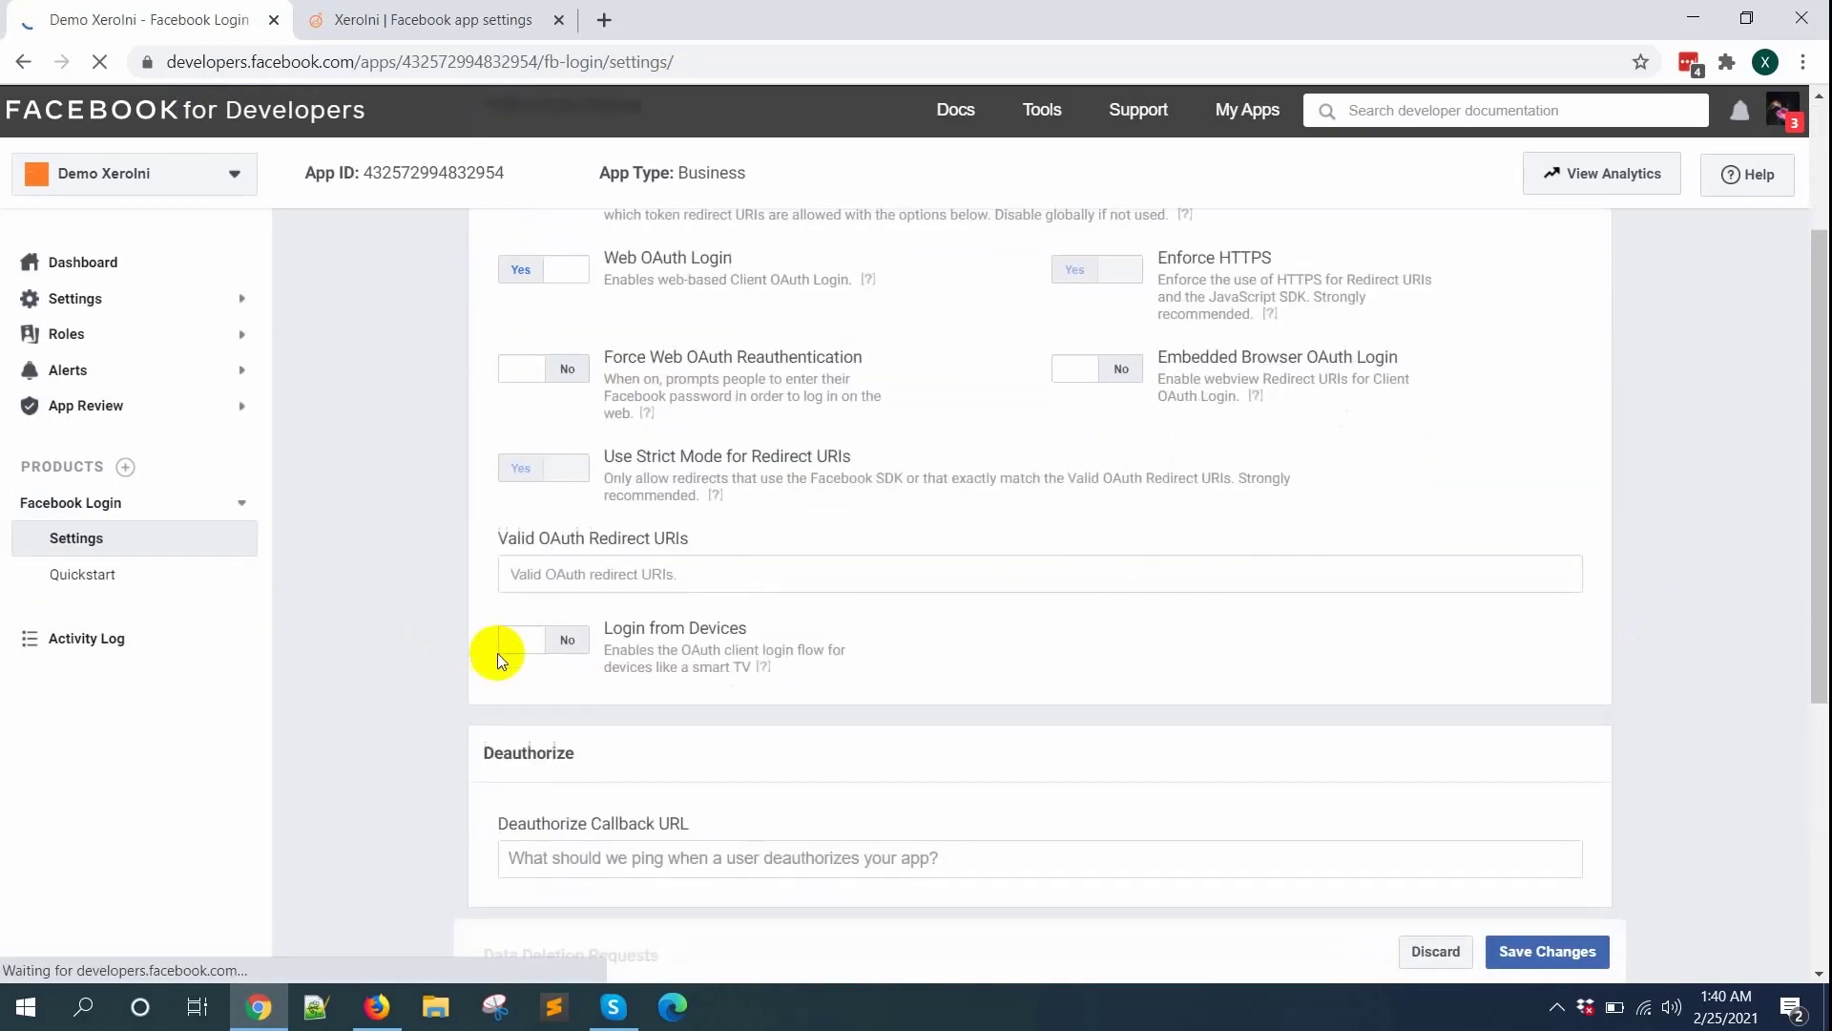
Add the first two XeroIni redirect URIs to Valid OAuth Redirect URIs
click(452, 19)
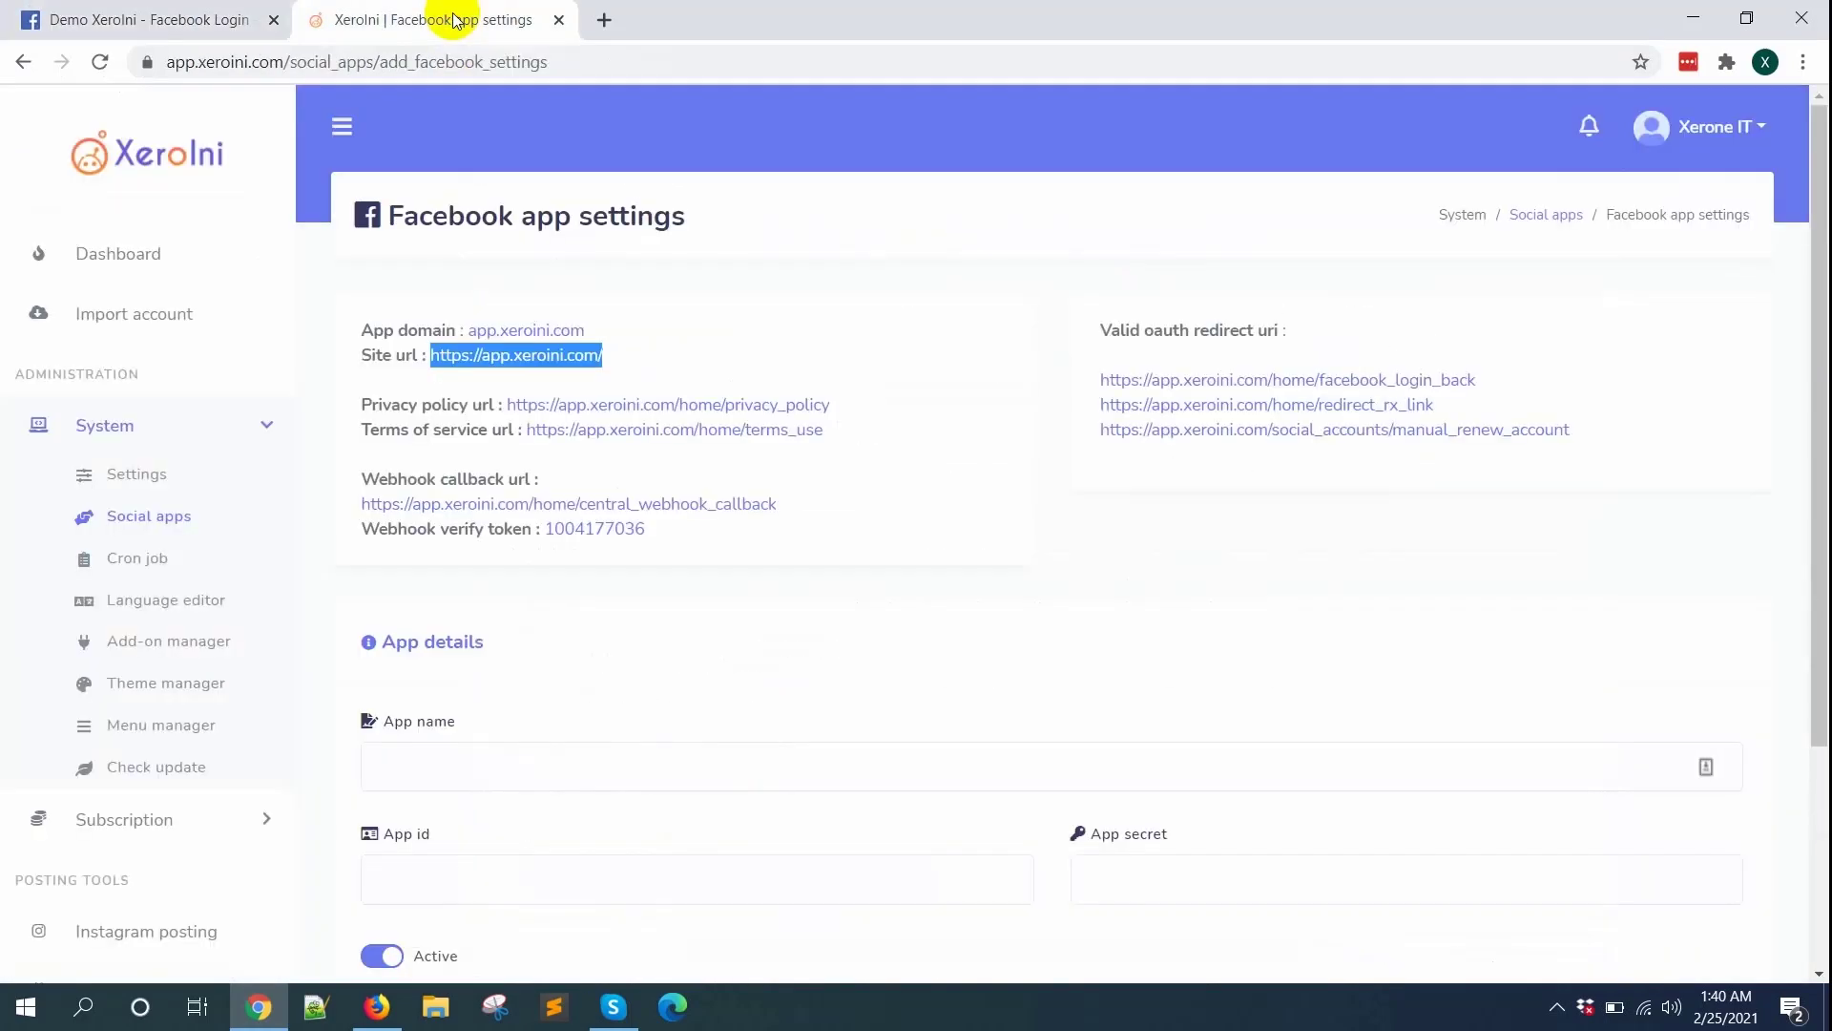
drag(1104, 372, 1494, 386)
key(ctrl+c)
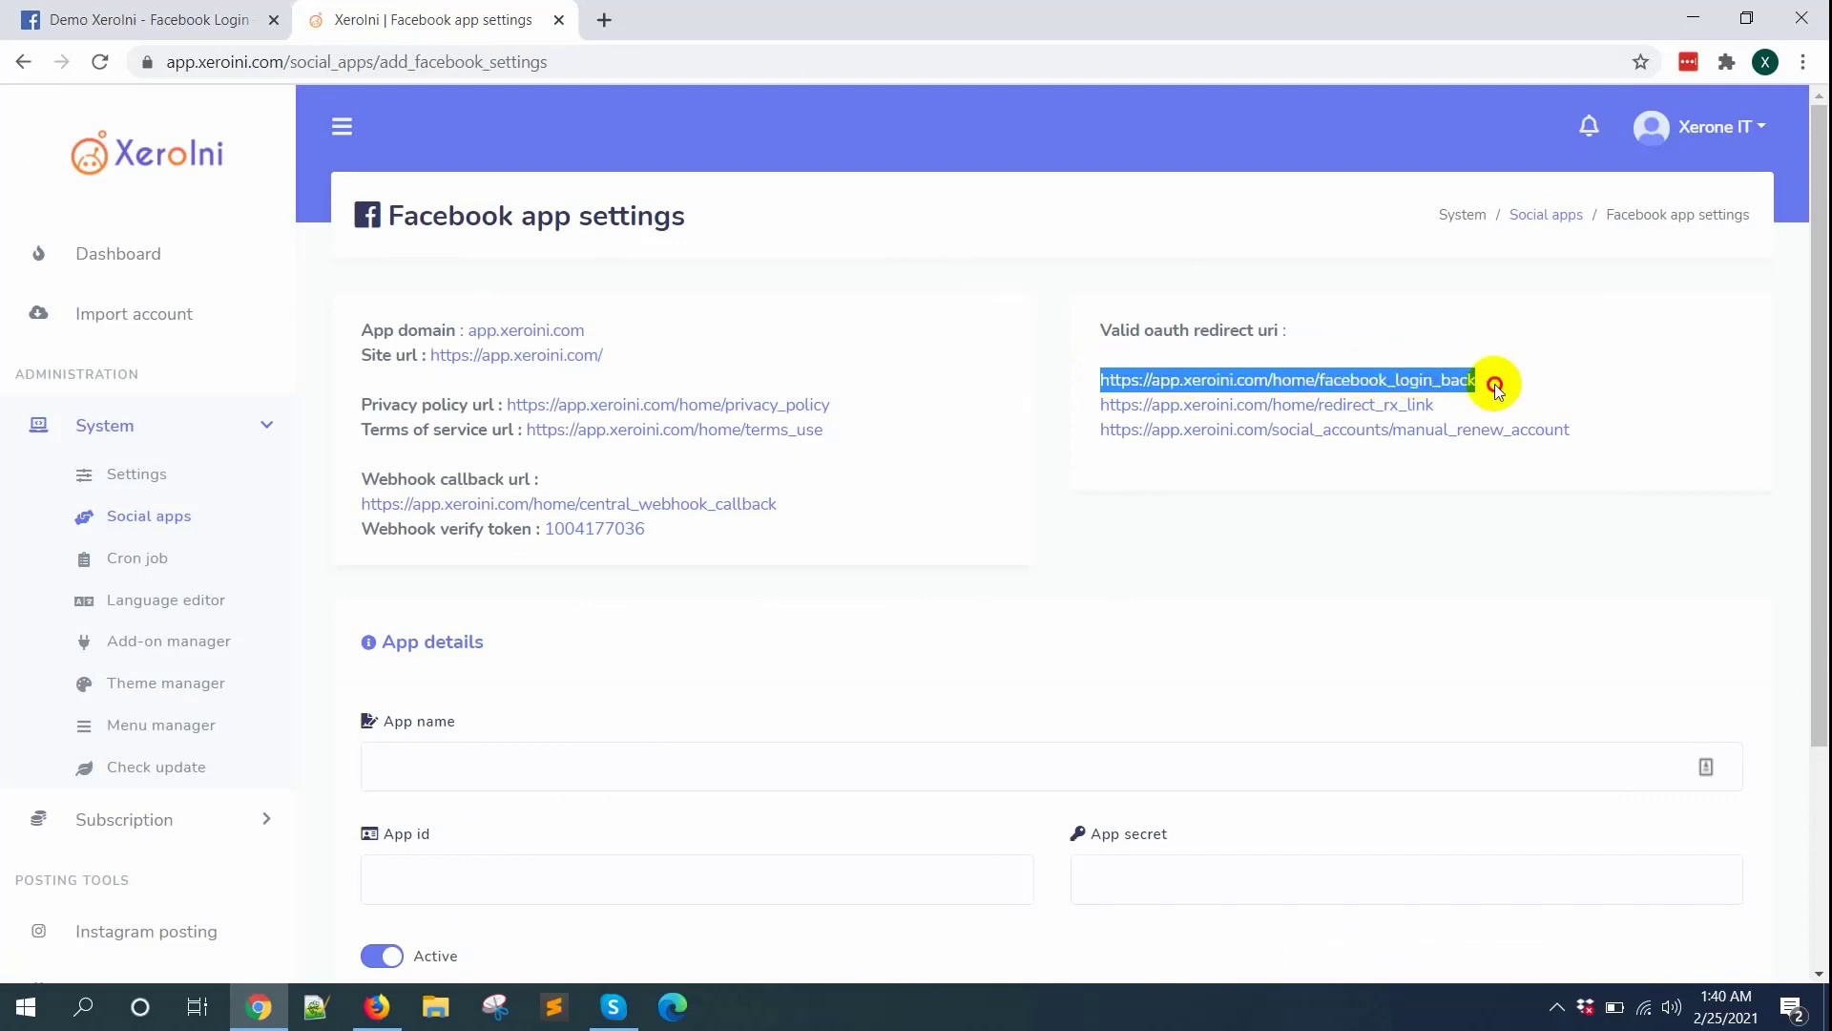
click(86, 19)
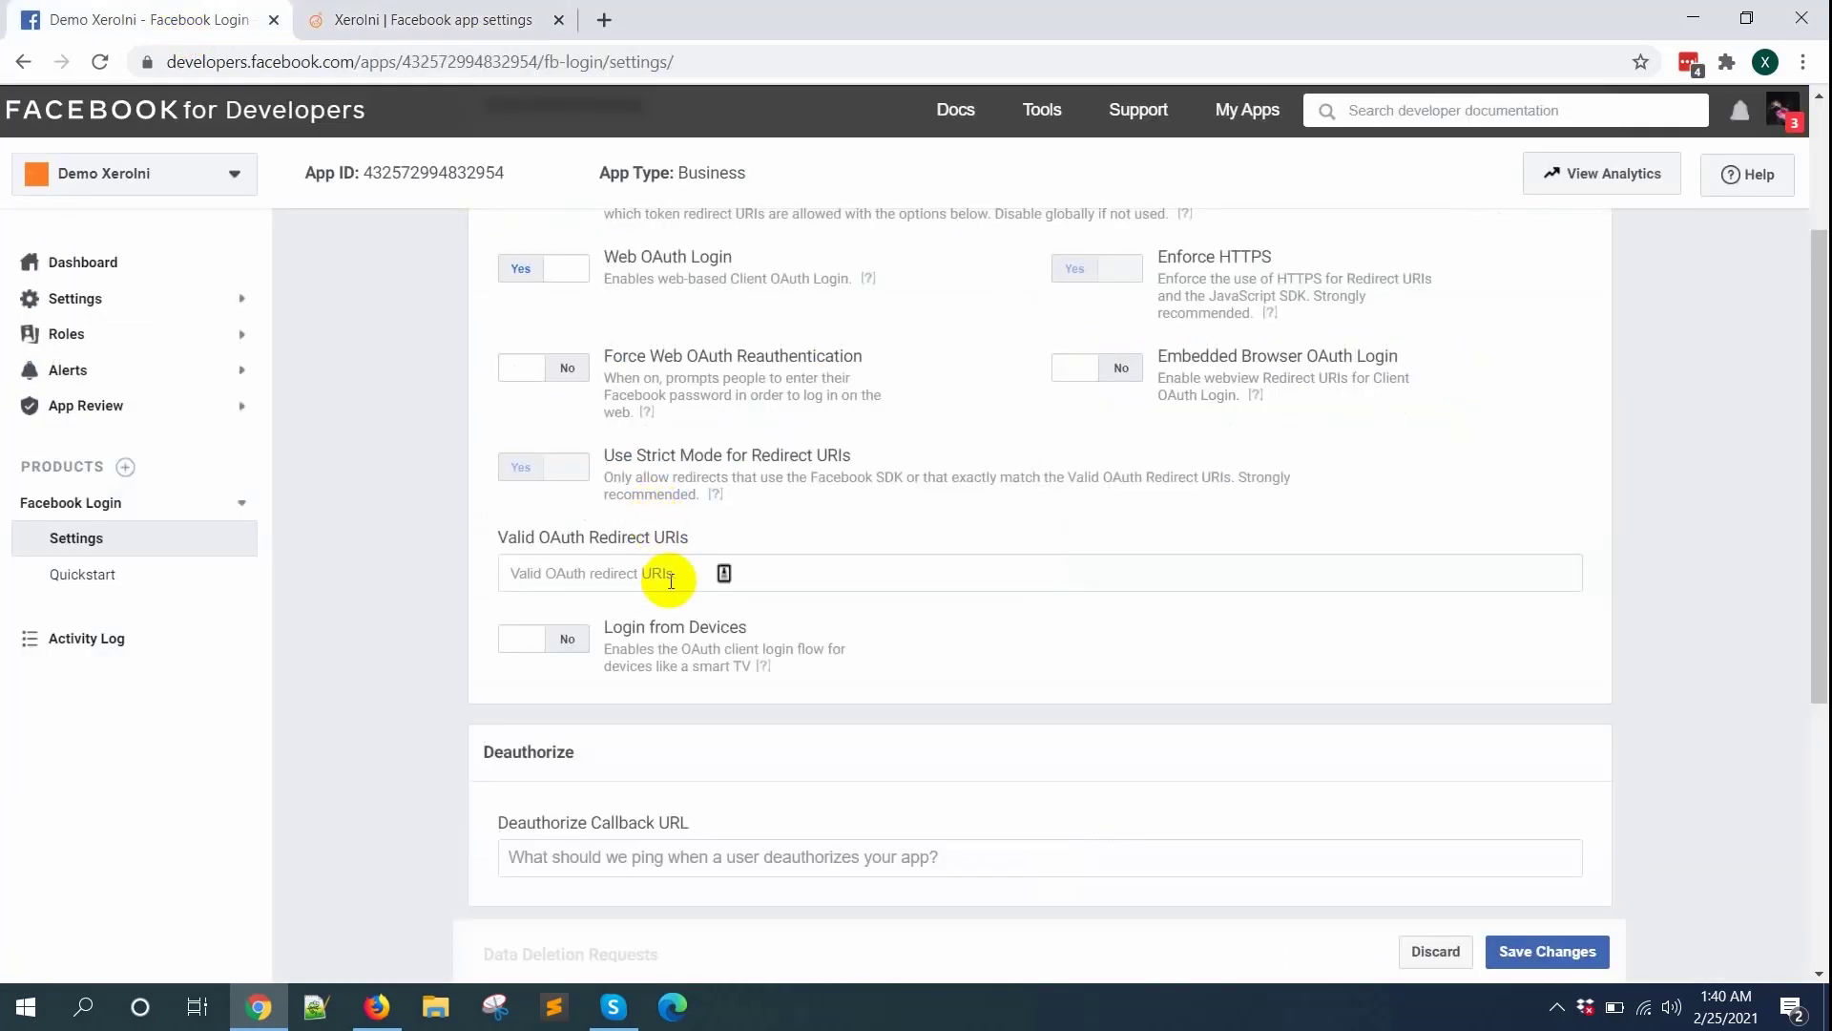
key(ctrl+v)
click(668, 612)
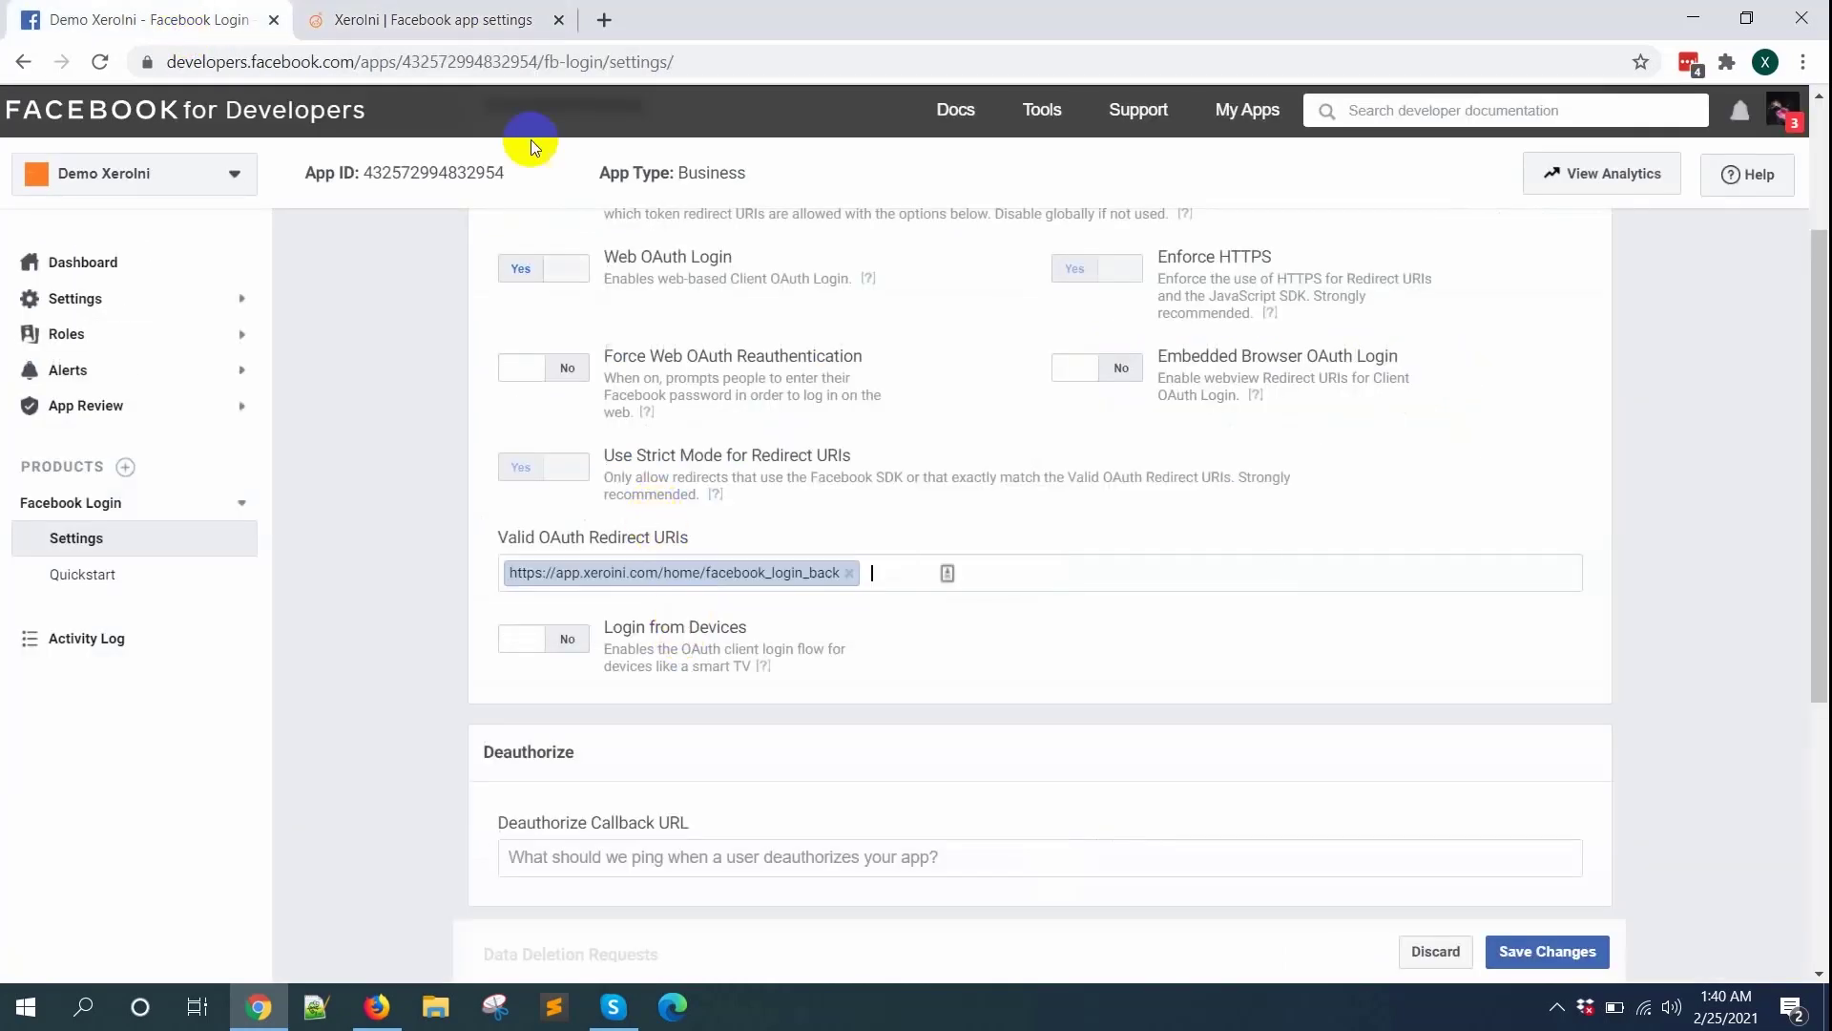
click(487, 21)
drag(1107, 408, 1478, 404)
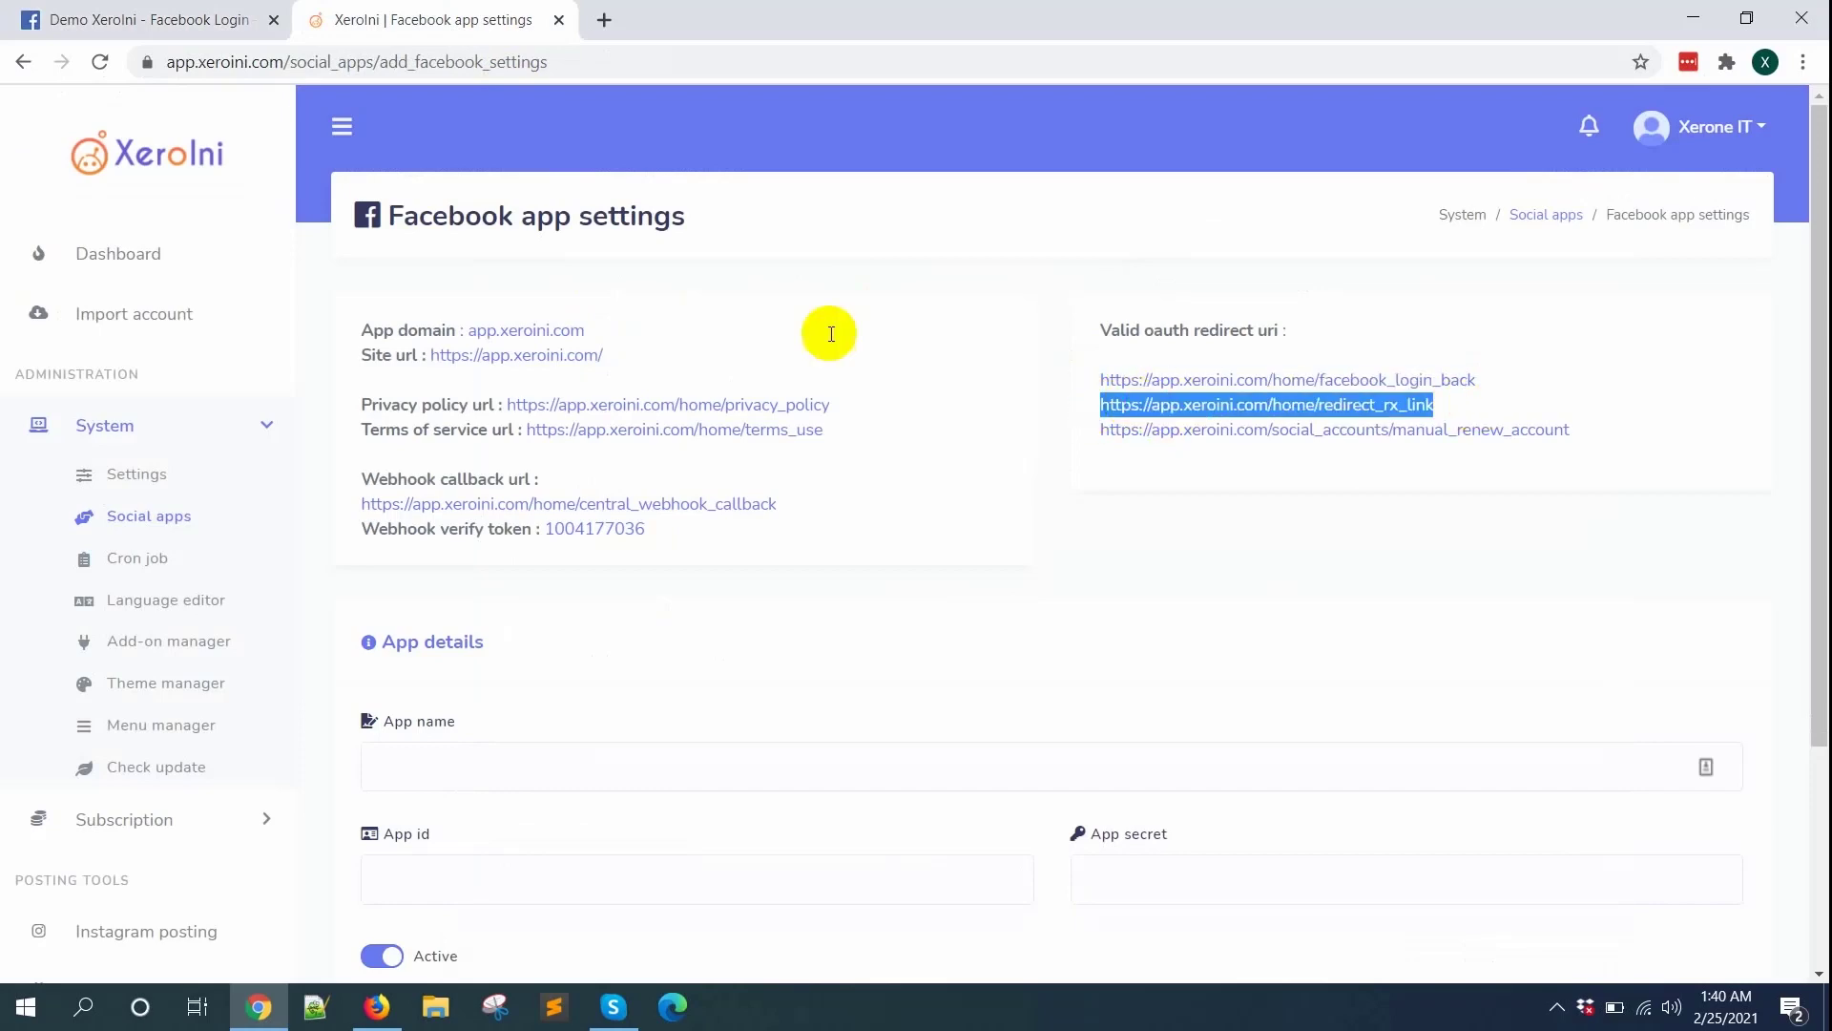
key(ctrl+c)
click(194, 21)
key(ctrl+v)
click(954, 612)
Add the third XeroIni redirect URI and save the Facebook Login settings
click(470, 20)
drag(1098, 432, 1596, 450)
key(ctrl+c)
click(124, 27)
key(ctrl+v)
click(821, 641)
click(1531, 951)
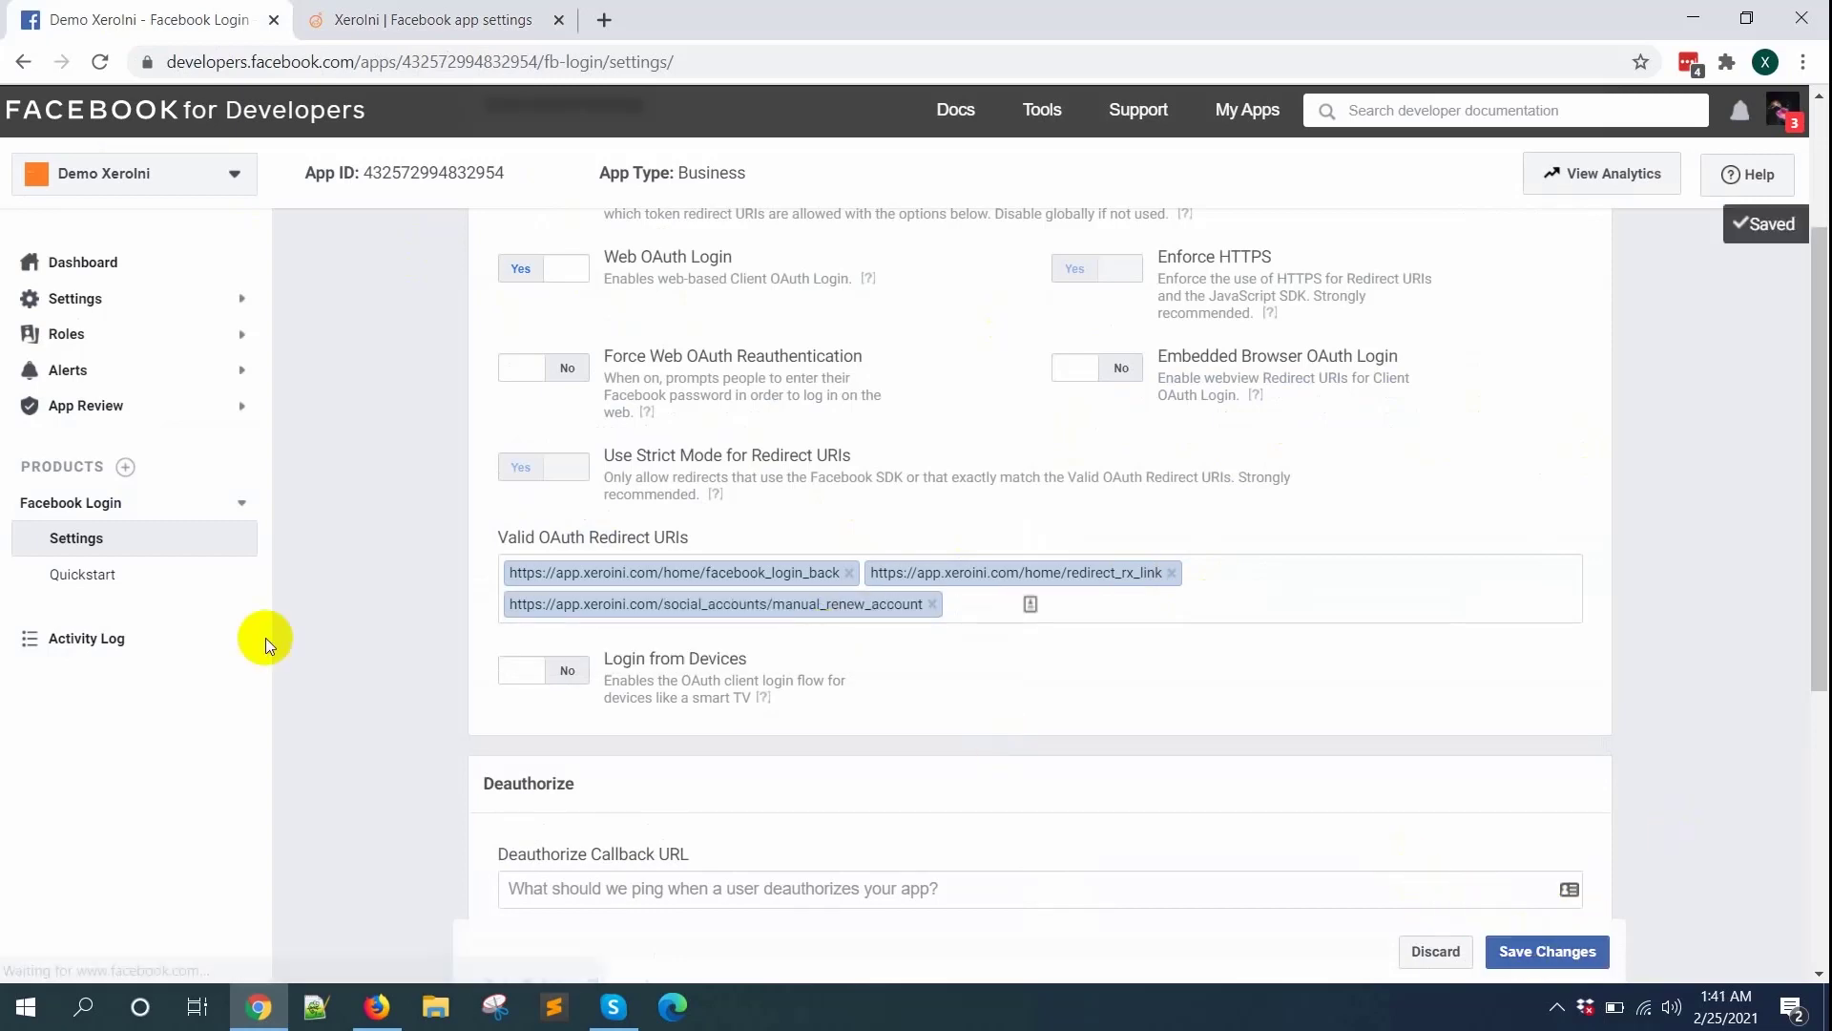
scroll(523, 633, up, 3)
scroll(472, 630, down, 8)
click(125, 466)
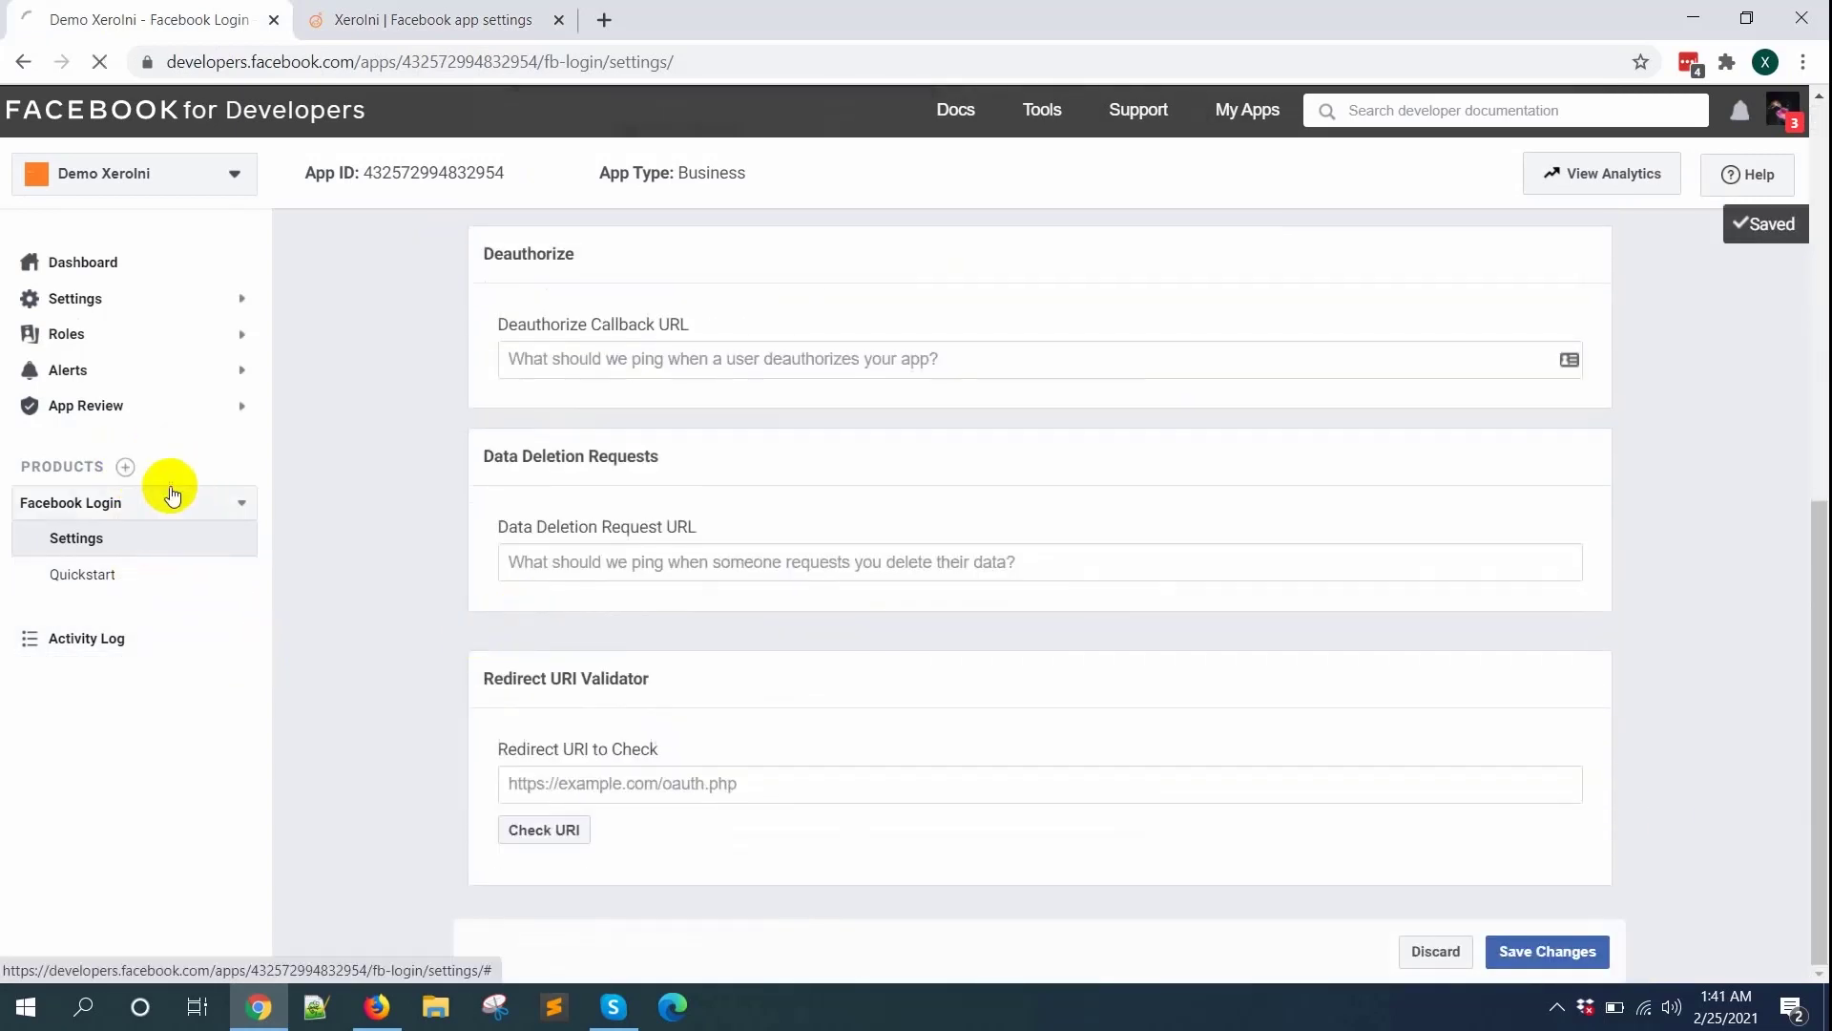
Add the Instagram Graph API and Webhooks products to the app
scroll(695, 659, down, 10)
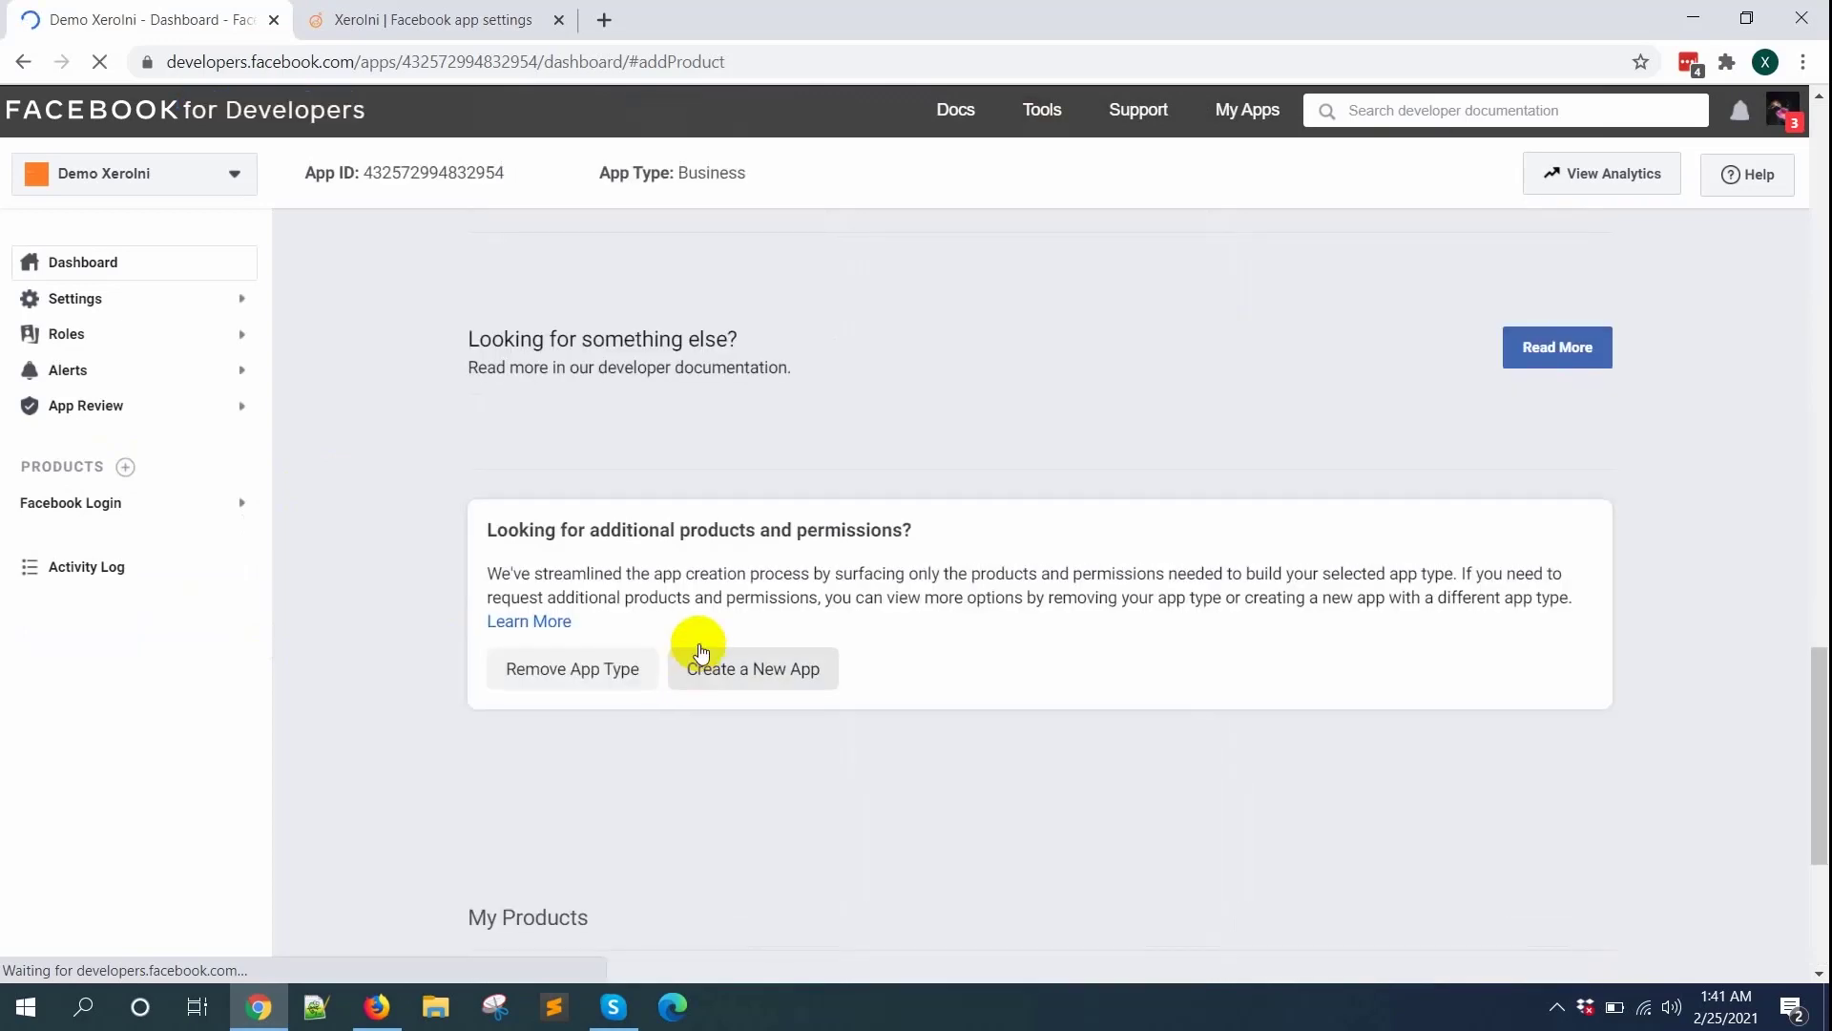
scroll(700, 644, up, 10)
scroll(701, 640, up, 1)
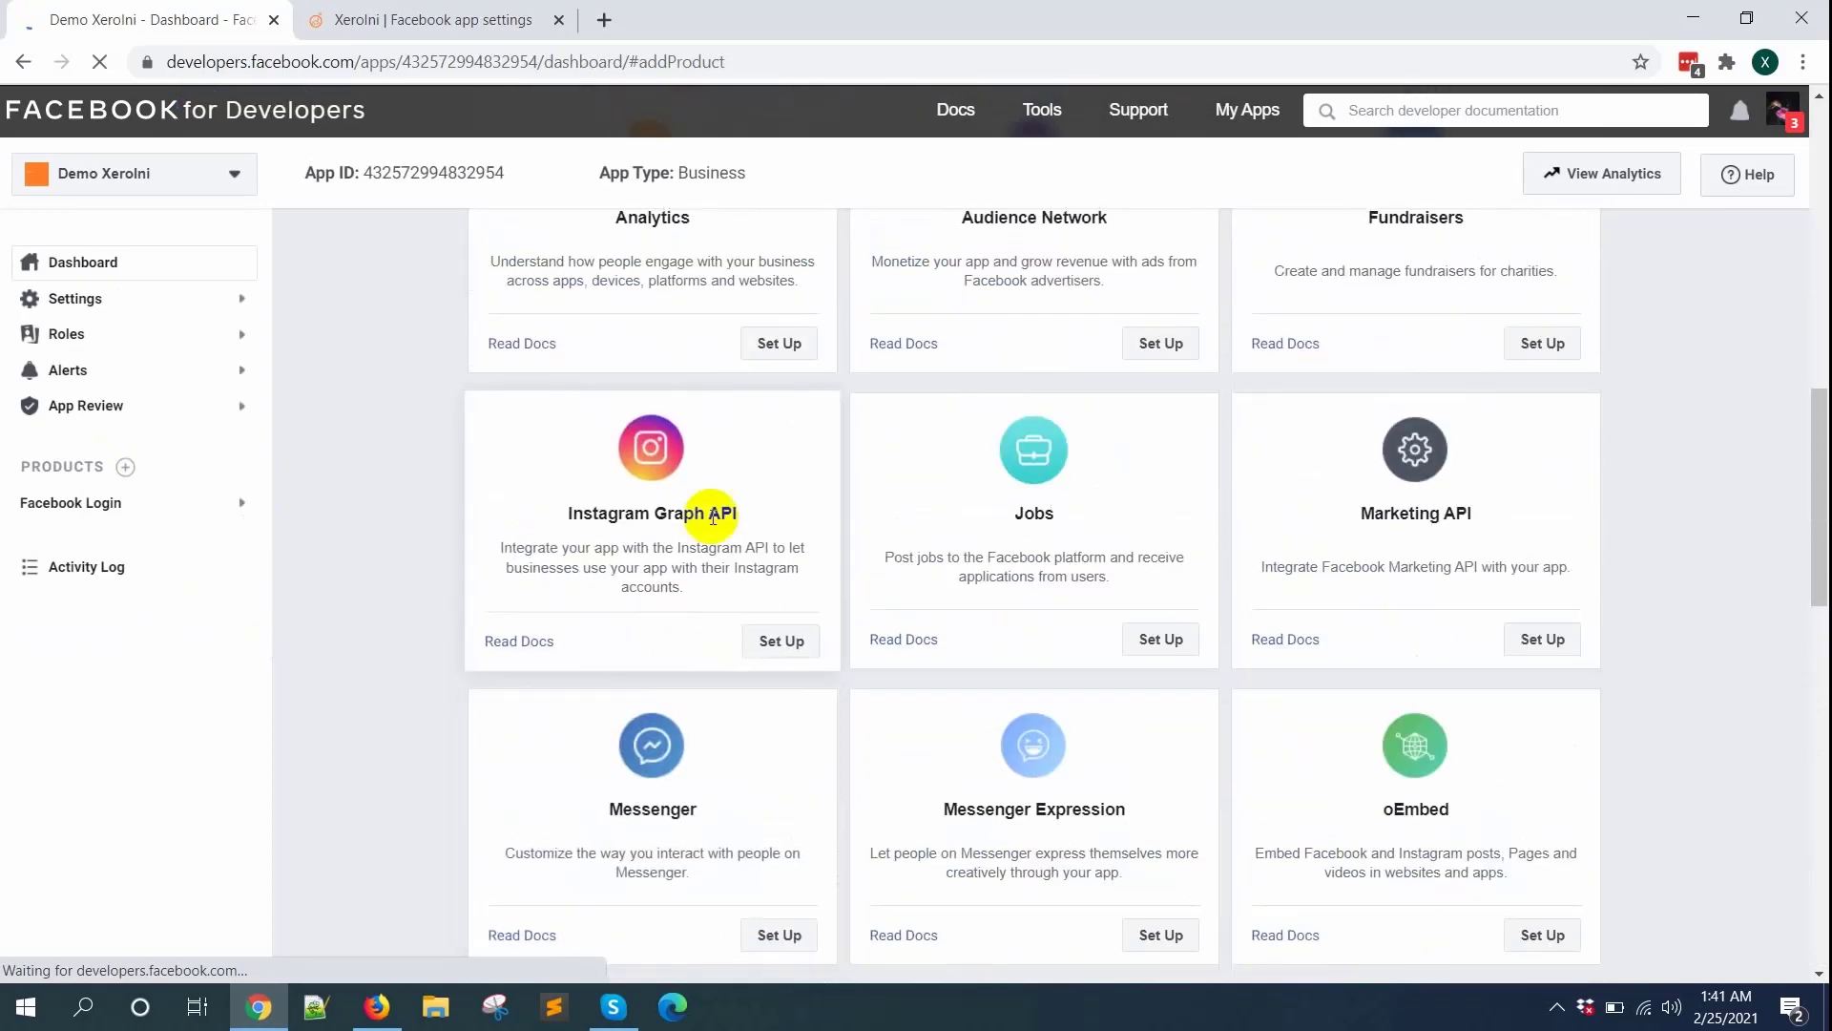
click(772, 654)
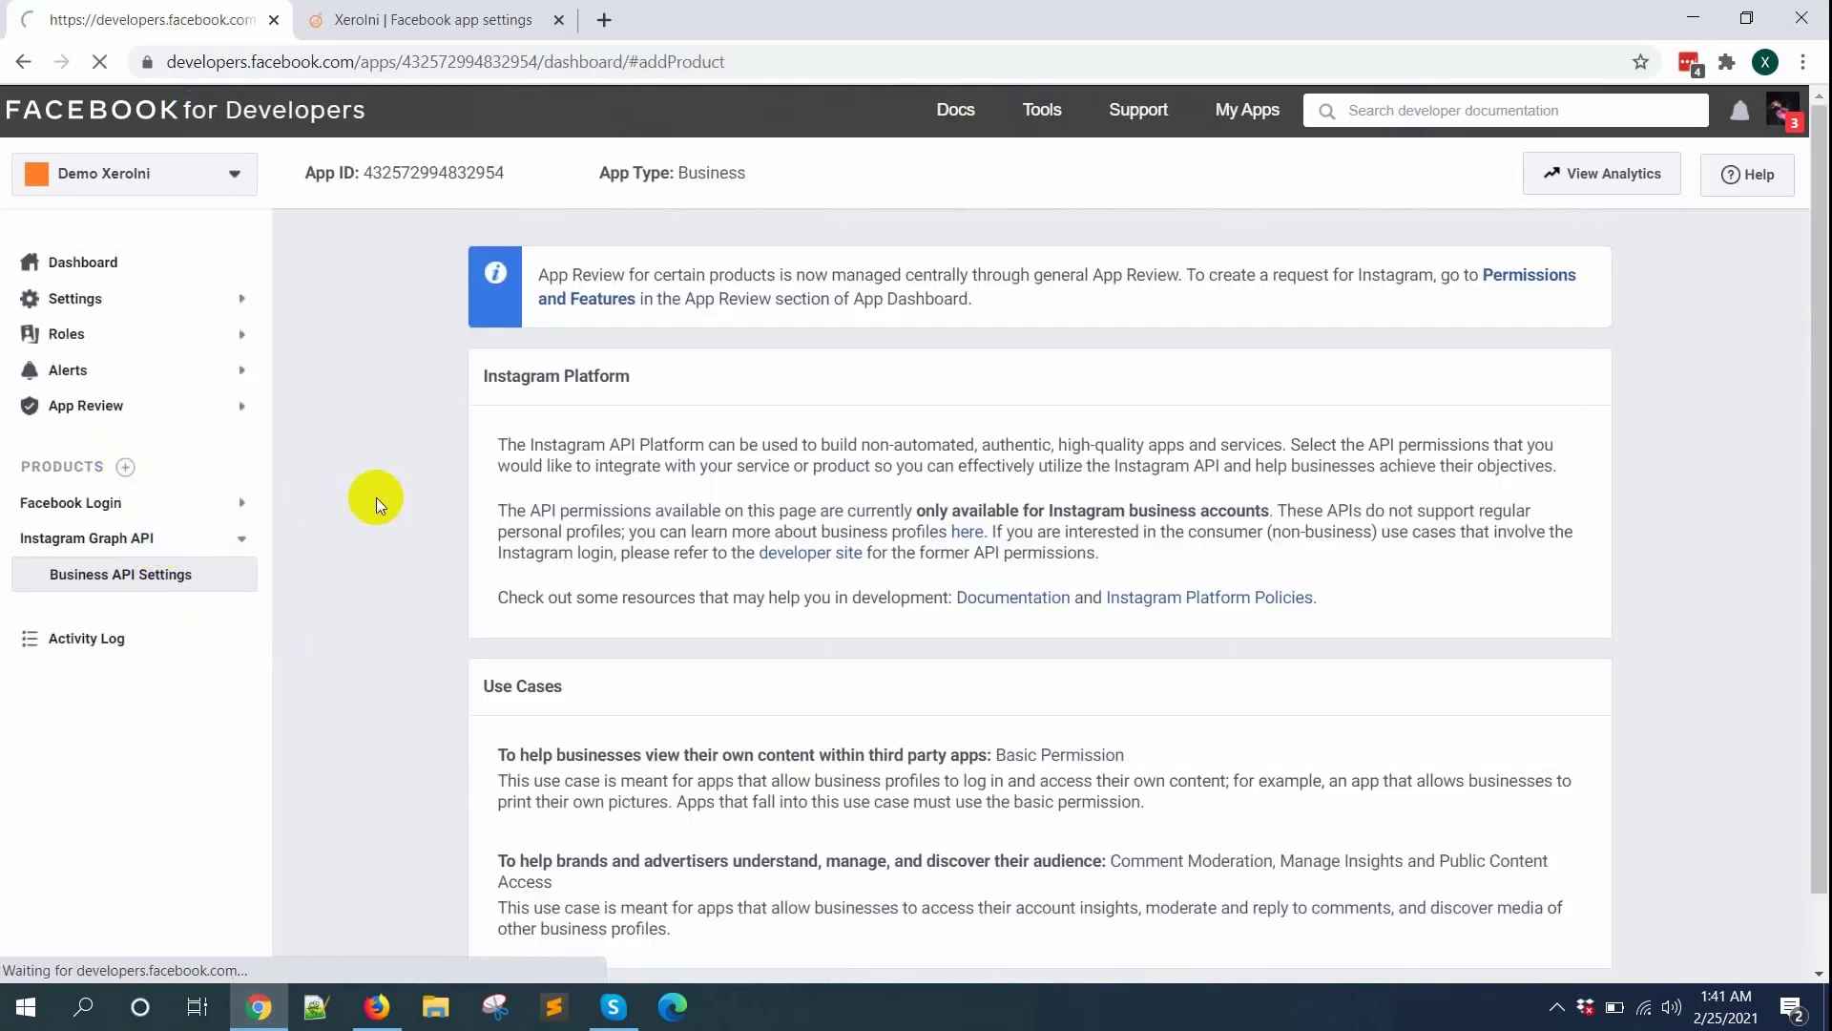
scroll(1493, 585, down, 6)
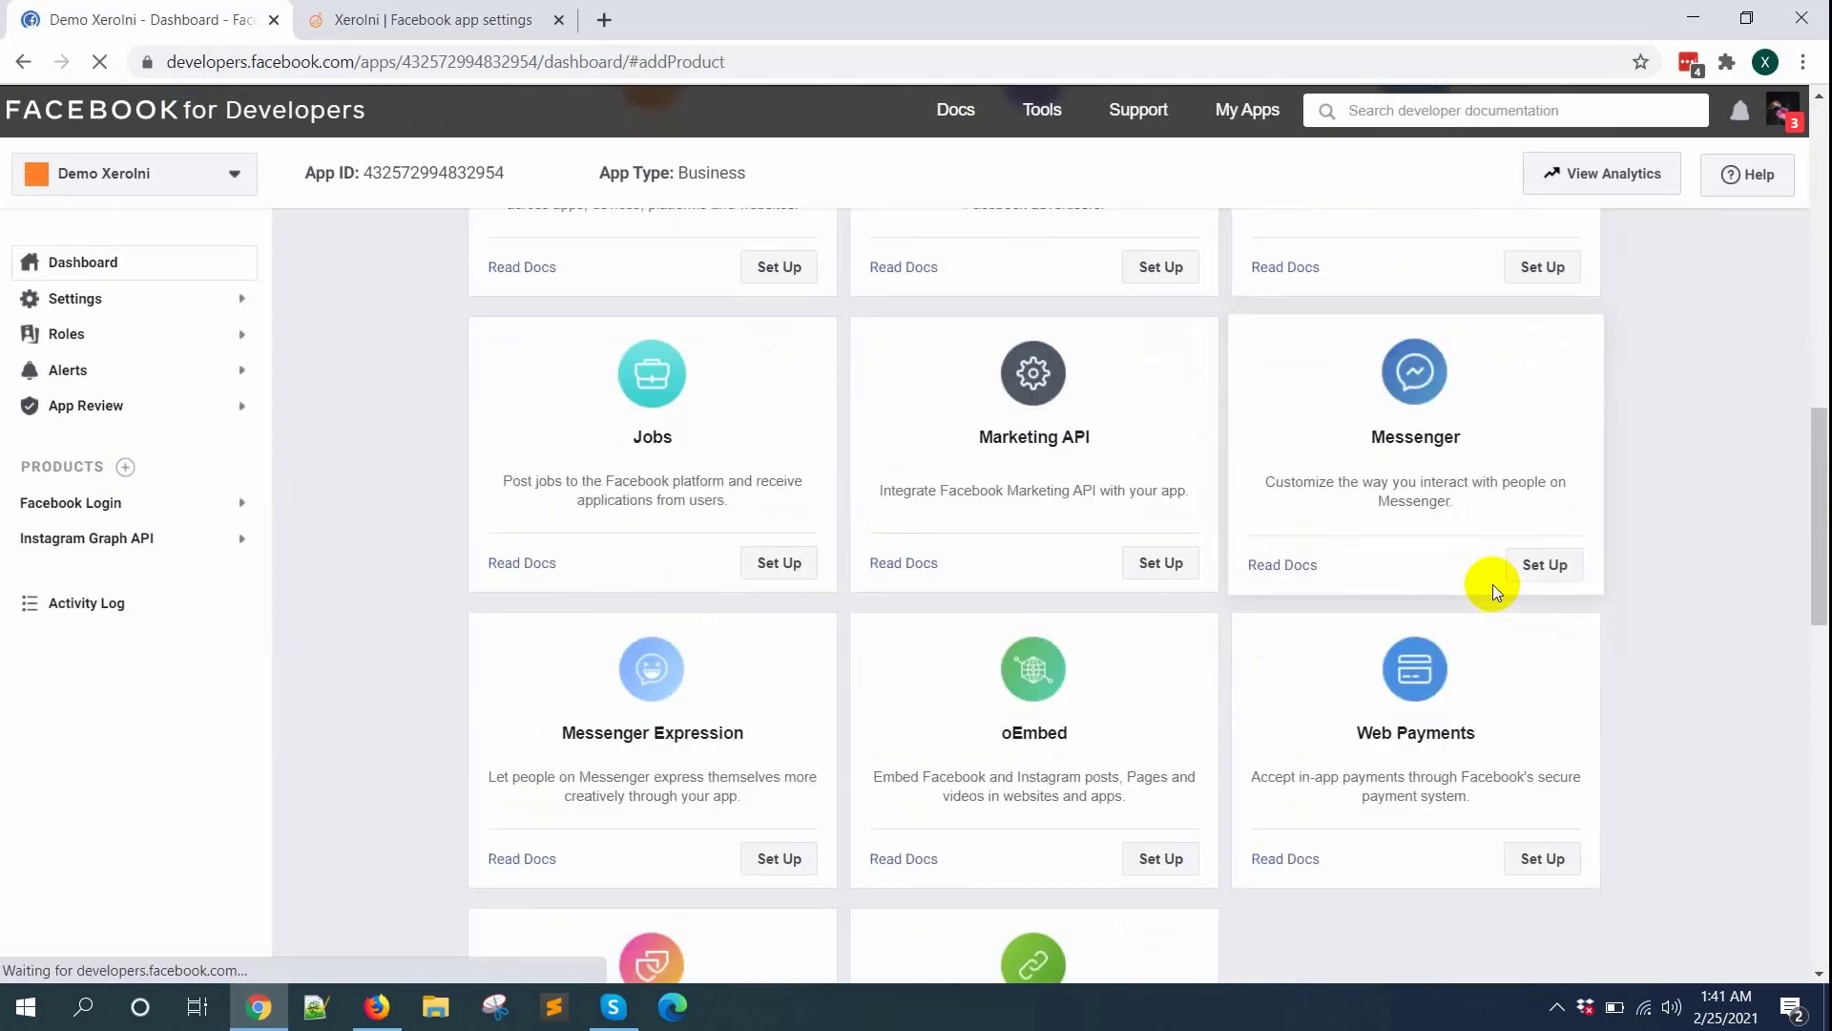
click(1162, 916)
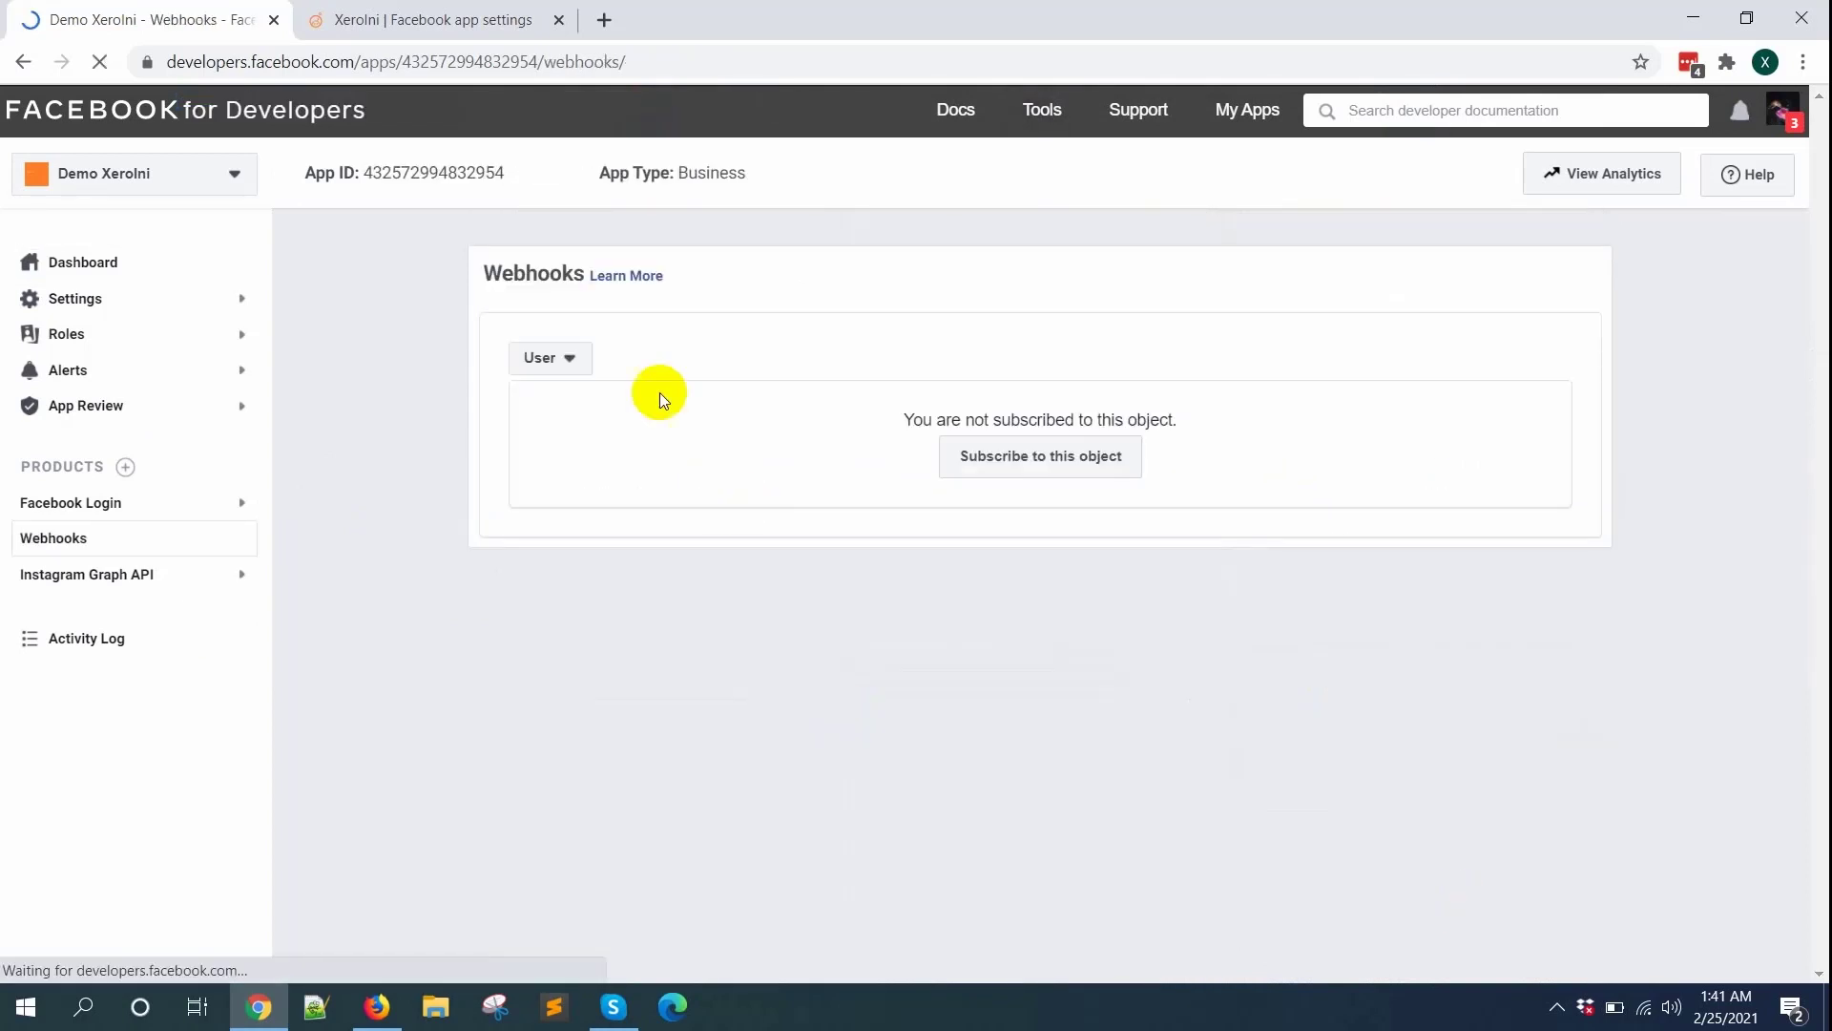
click(566, 359)
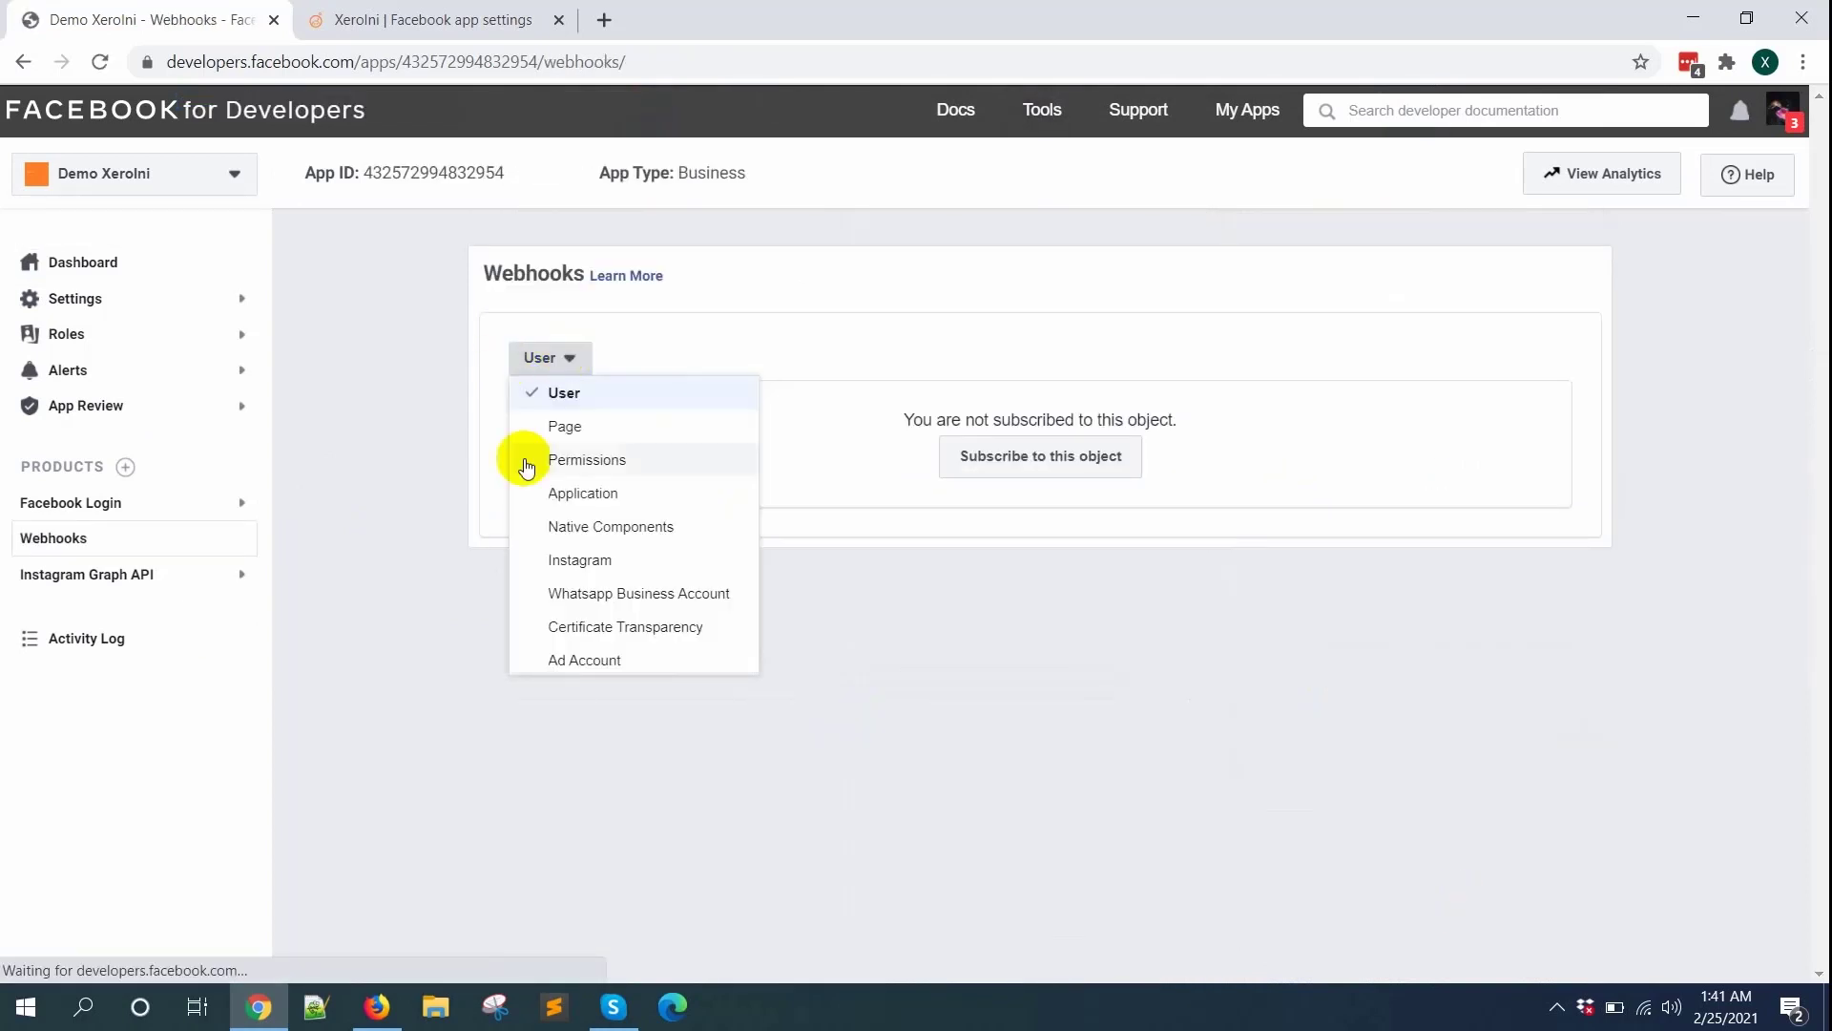
Subscribe to the Instagram webhook object using XeroIni's callback URL
click(593, 569)
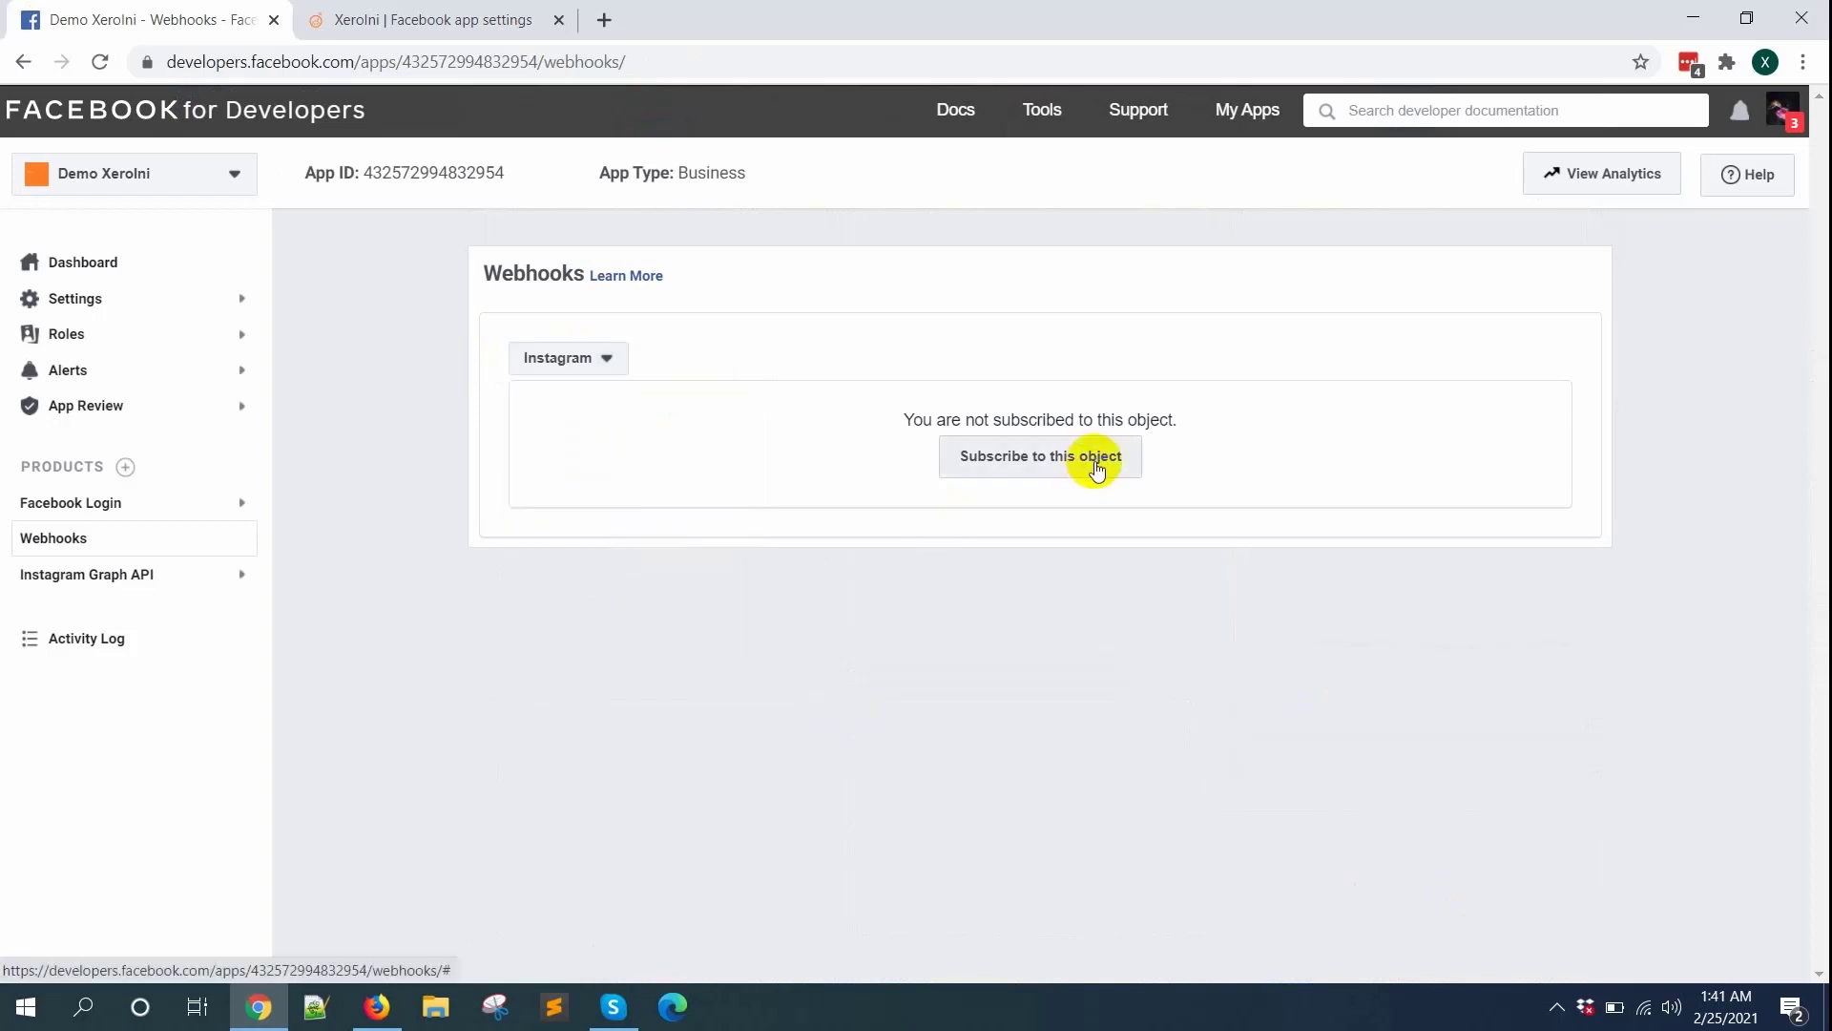
click(1027, 472)
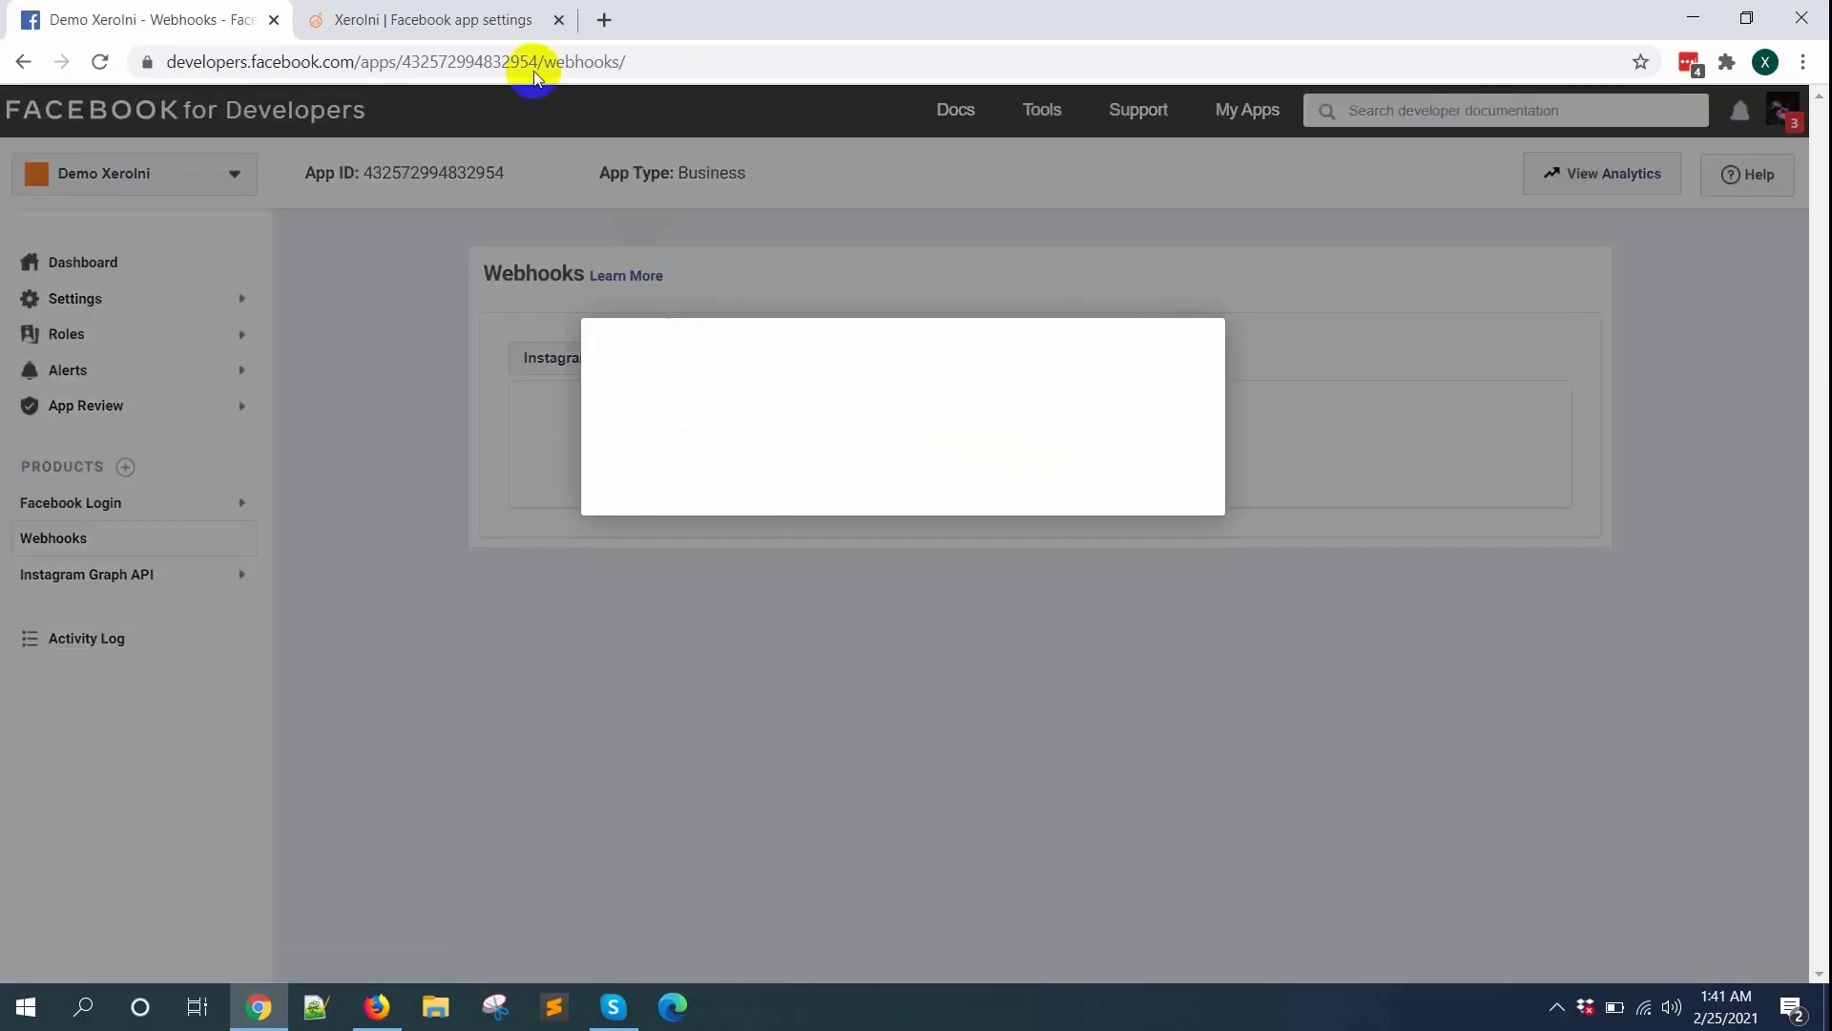
click(496, 32)
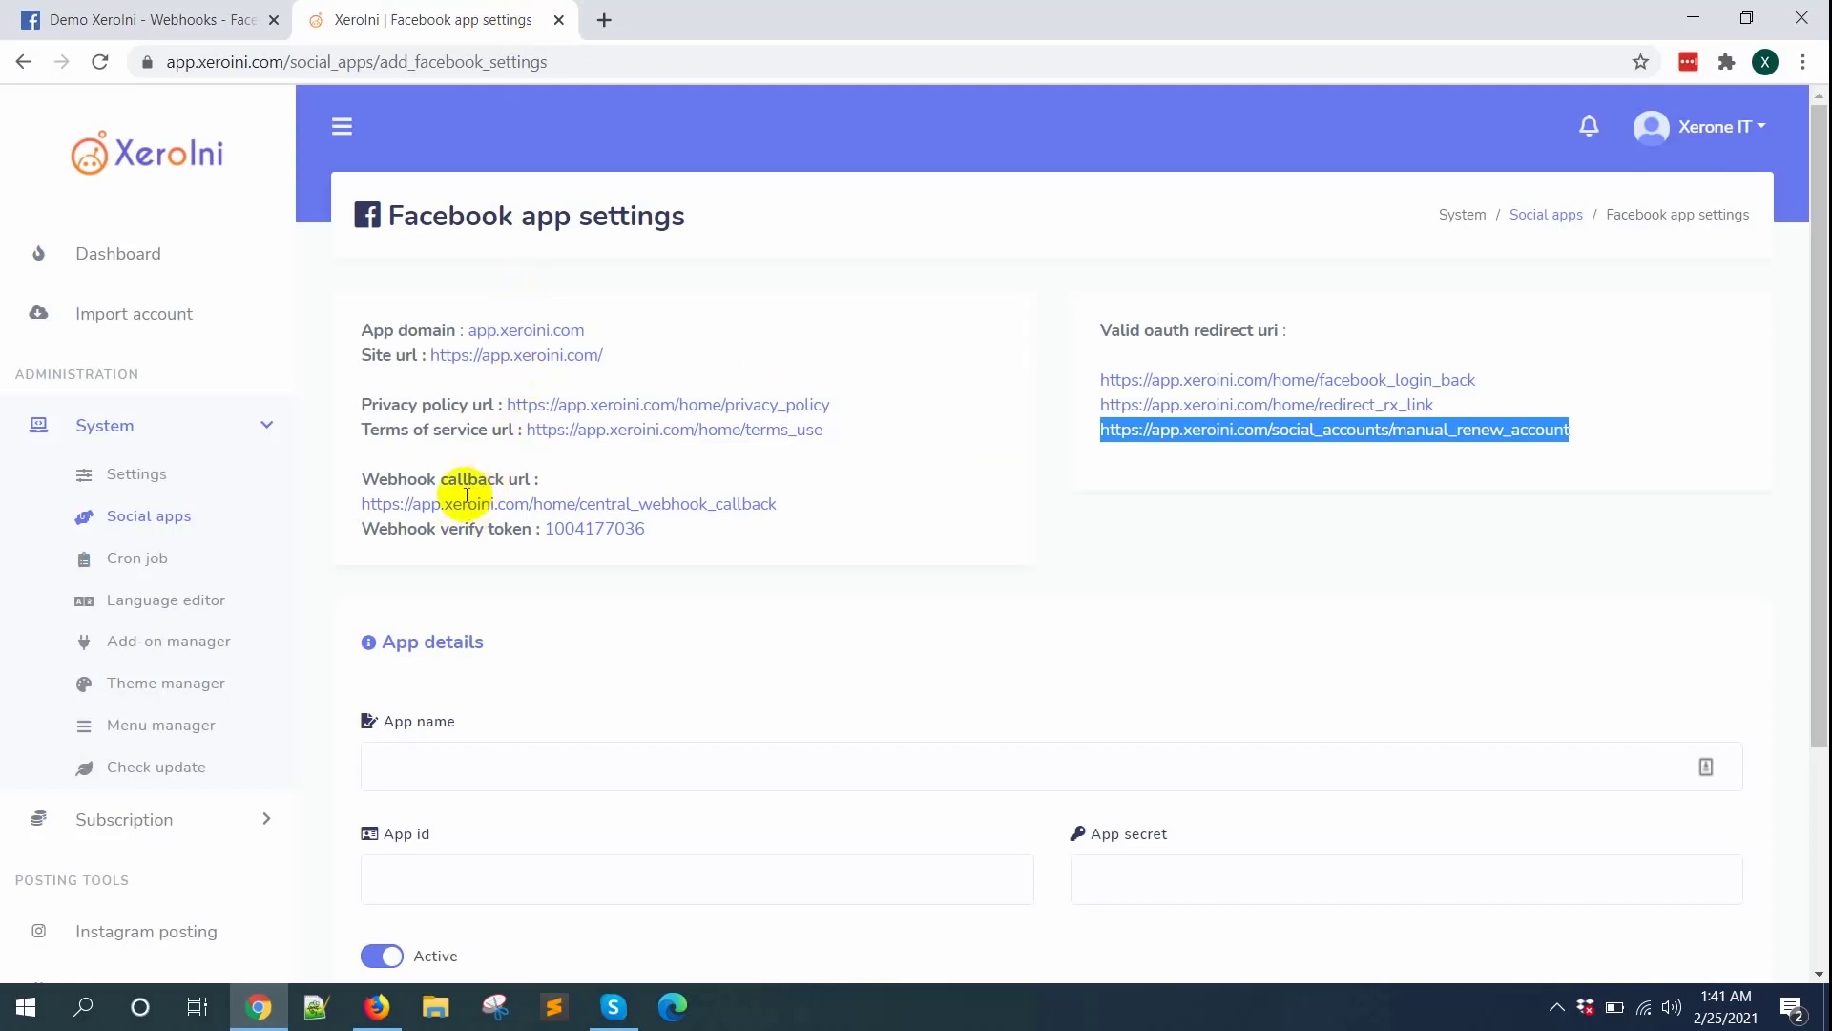
click(388, 518)
drag(397, 506, 773, 501)
key(ctrl+c)
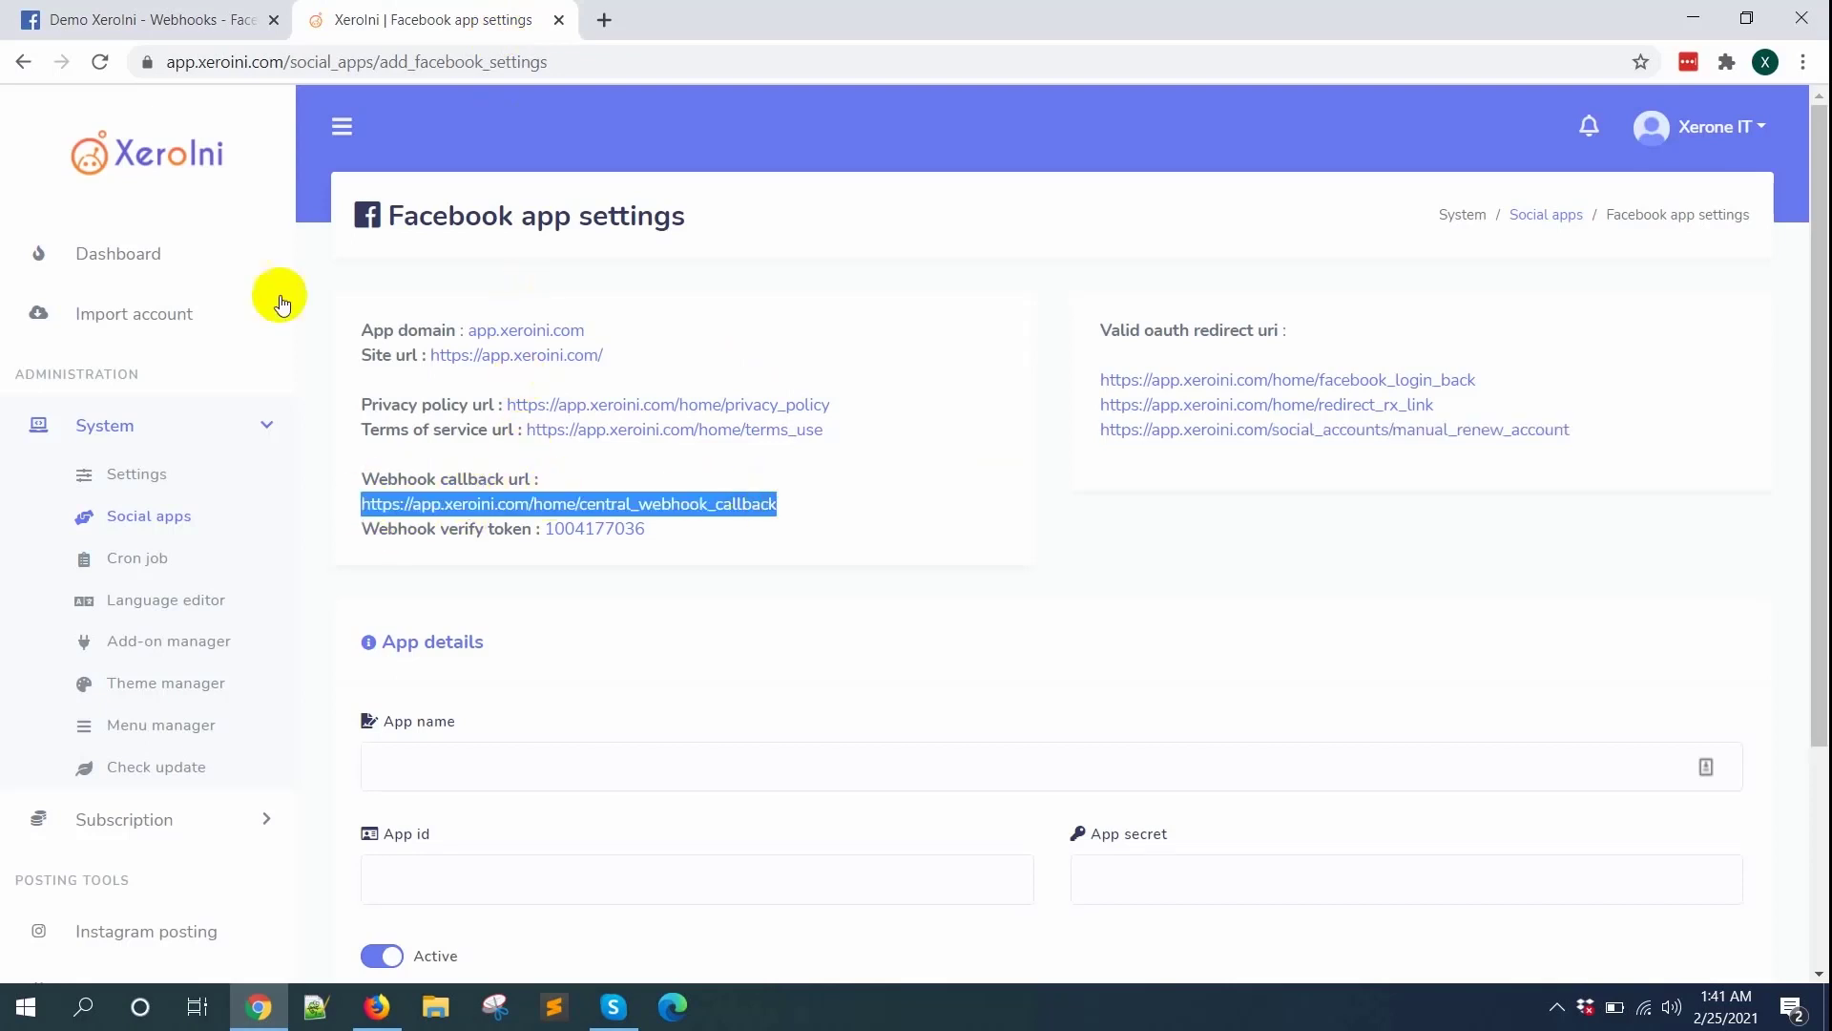
click(191, 21)
click(734, 436)
key(ctrl+v)
Enter XeroIni's verify token and verify and save the Instagram subscription
click(398, 19)
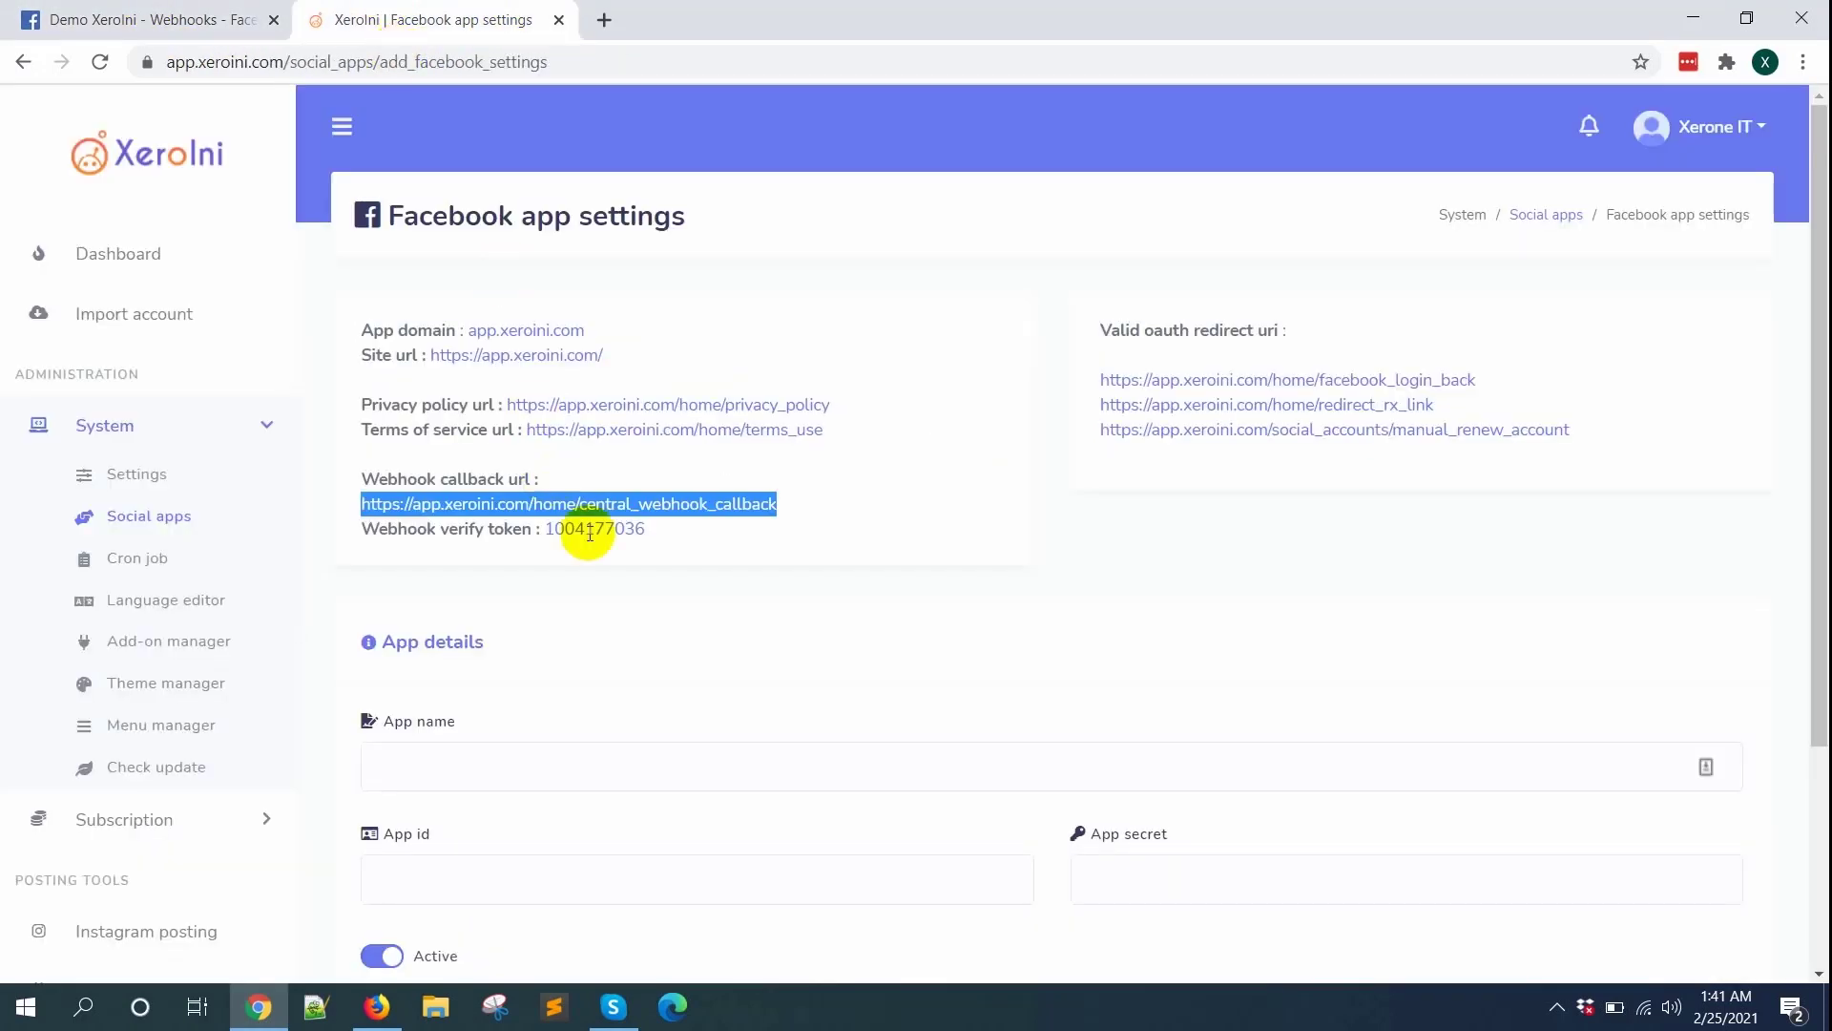
double_click(602, 528)
key(ctrl+c)
click(129, 20)
click(608, 512)
key(ctrl+v)
click(1300, 580)
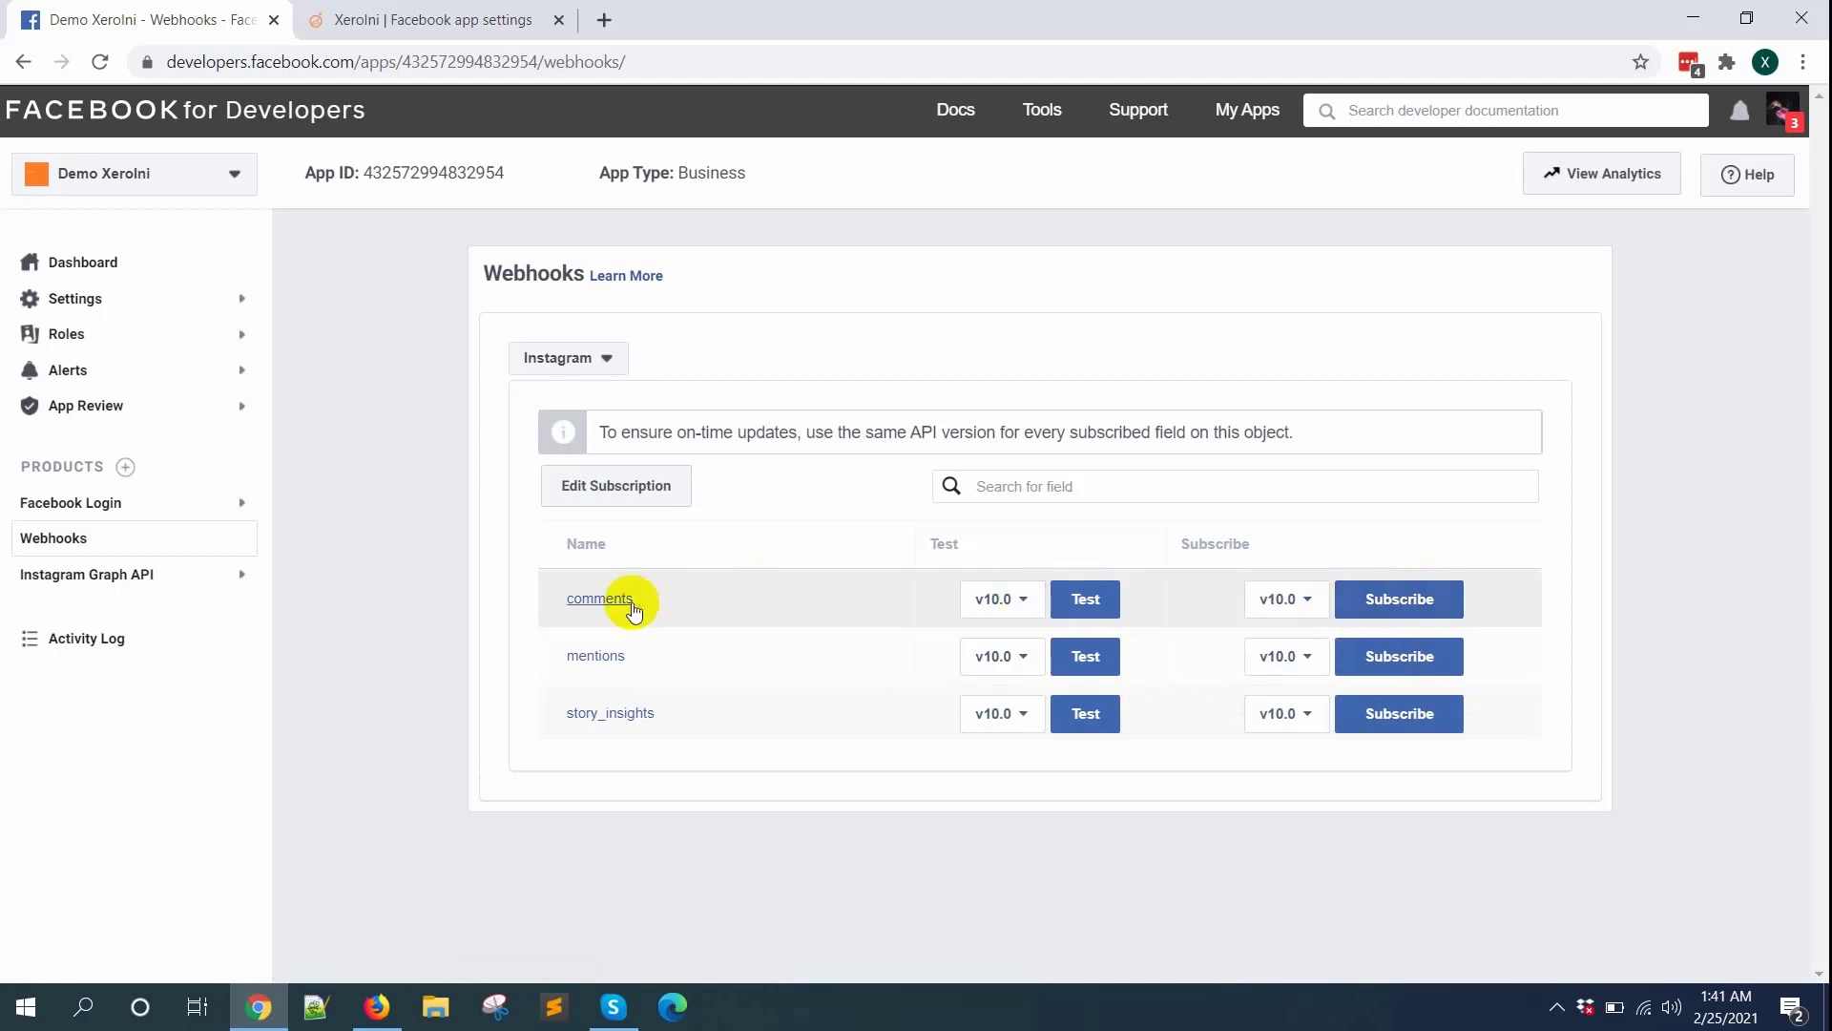
Subscribe the Instagram webhook to the comments and mentions fields
click(1370, 618)
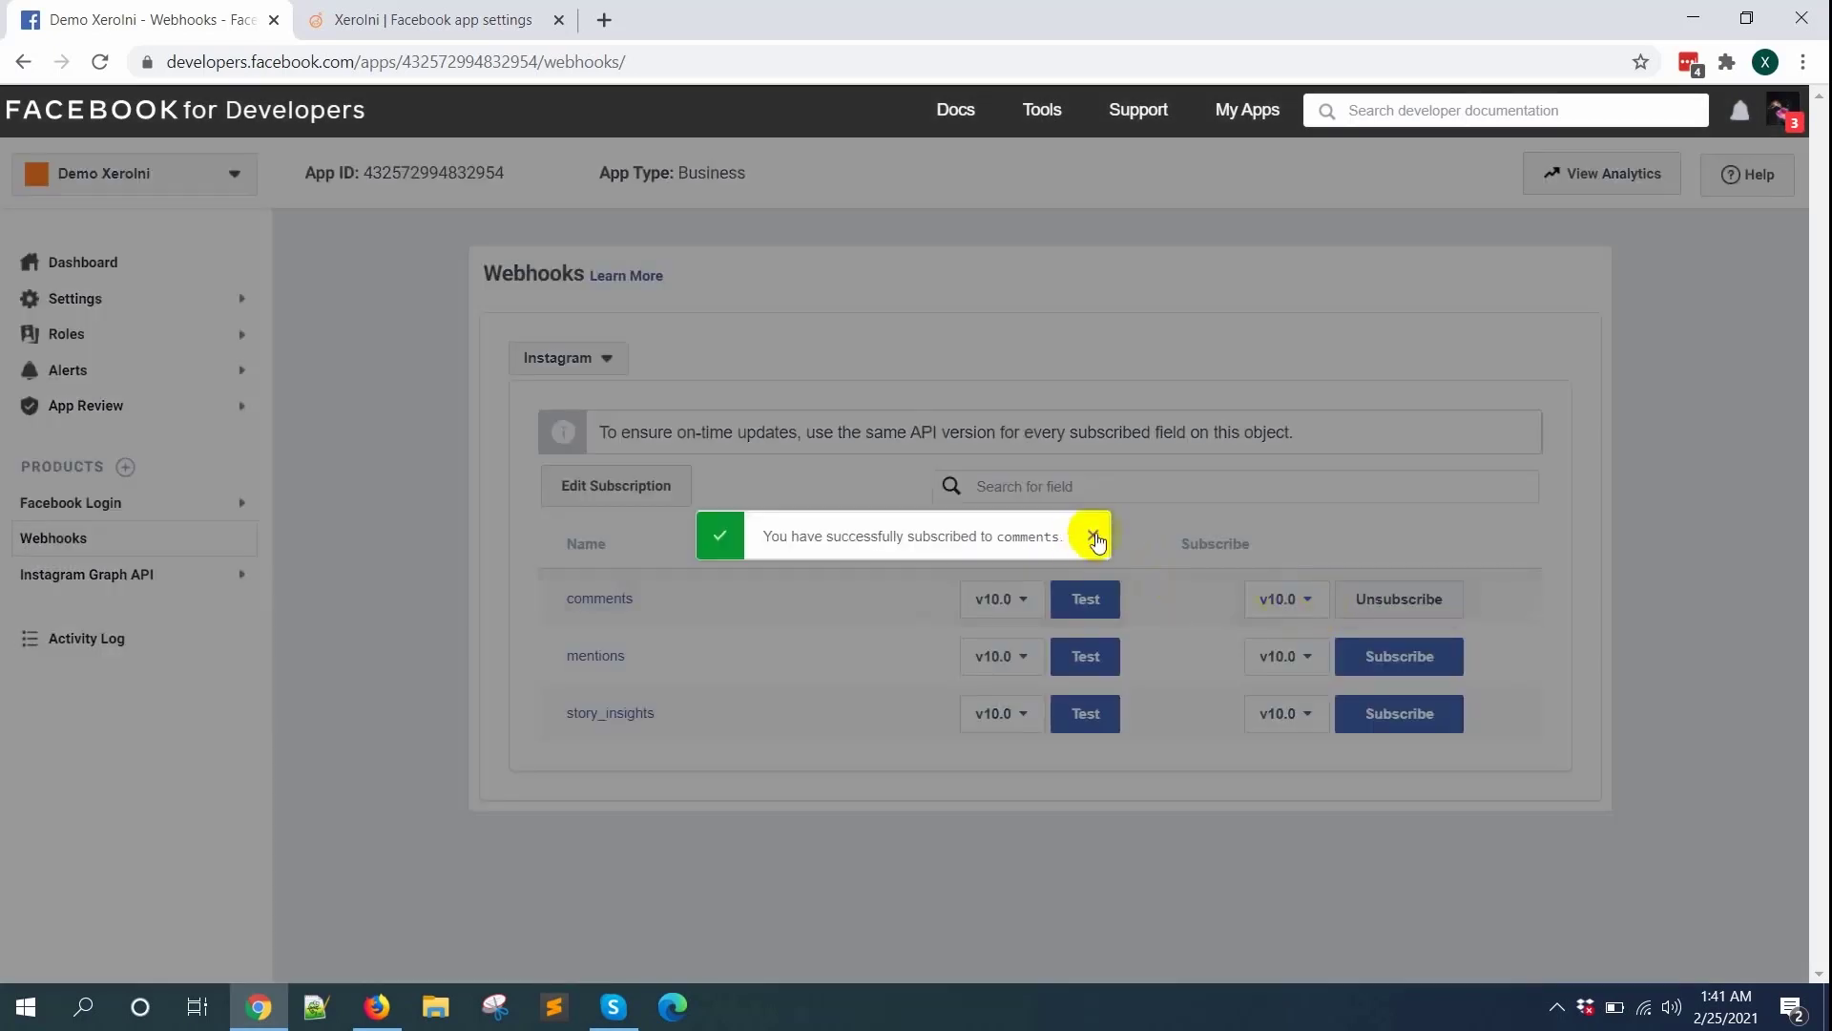
click(1094, 537)
click(1399, 655)
click(1091, 537)
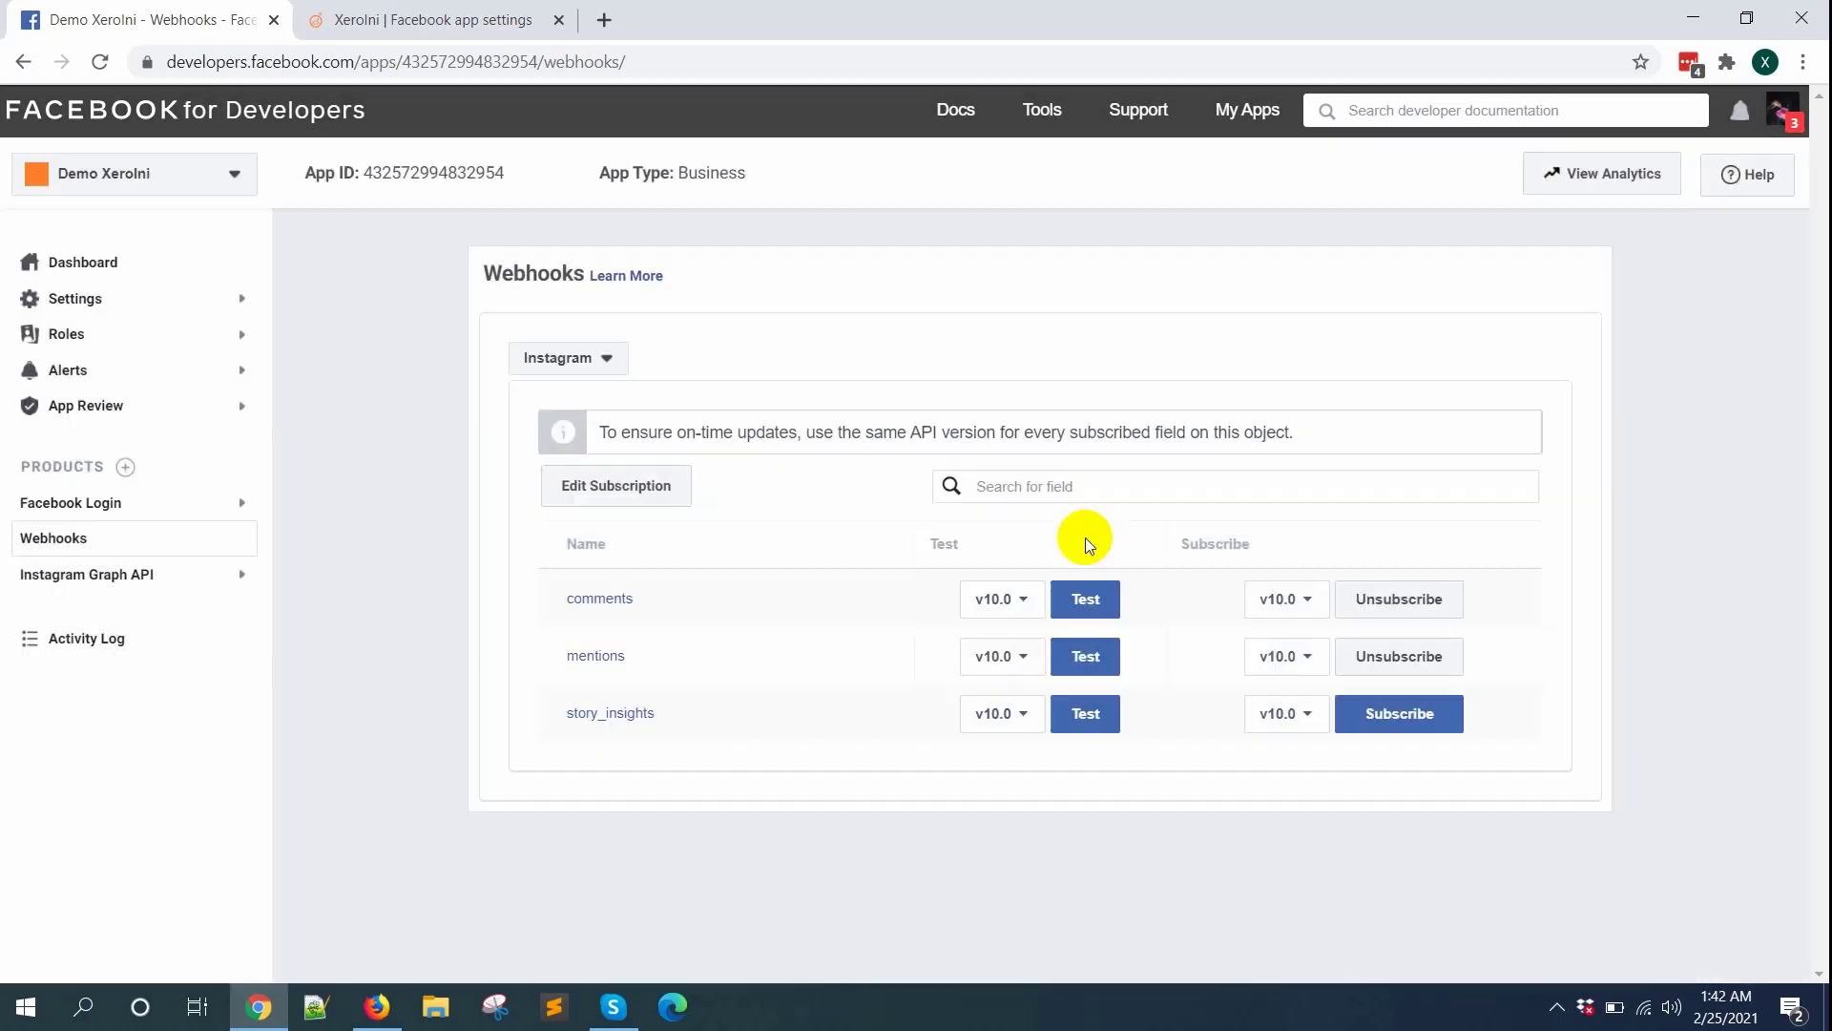
click(164, 408)
Grant public_profile Advanced Access, confirming with the account password
click(125, 477)
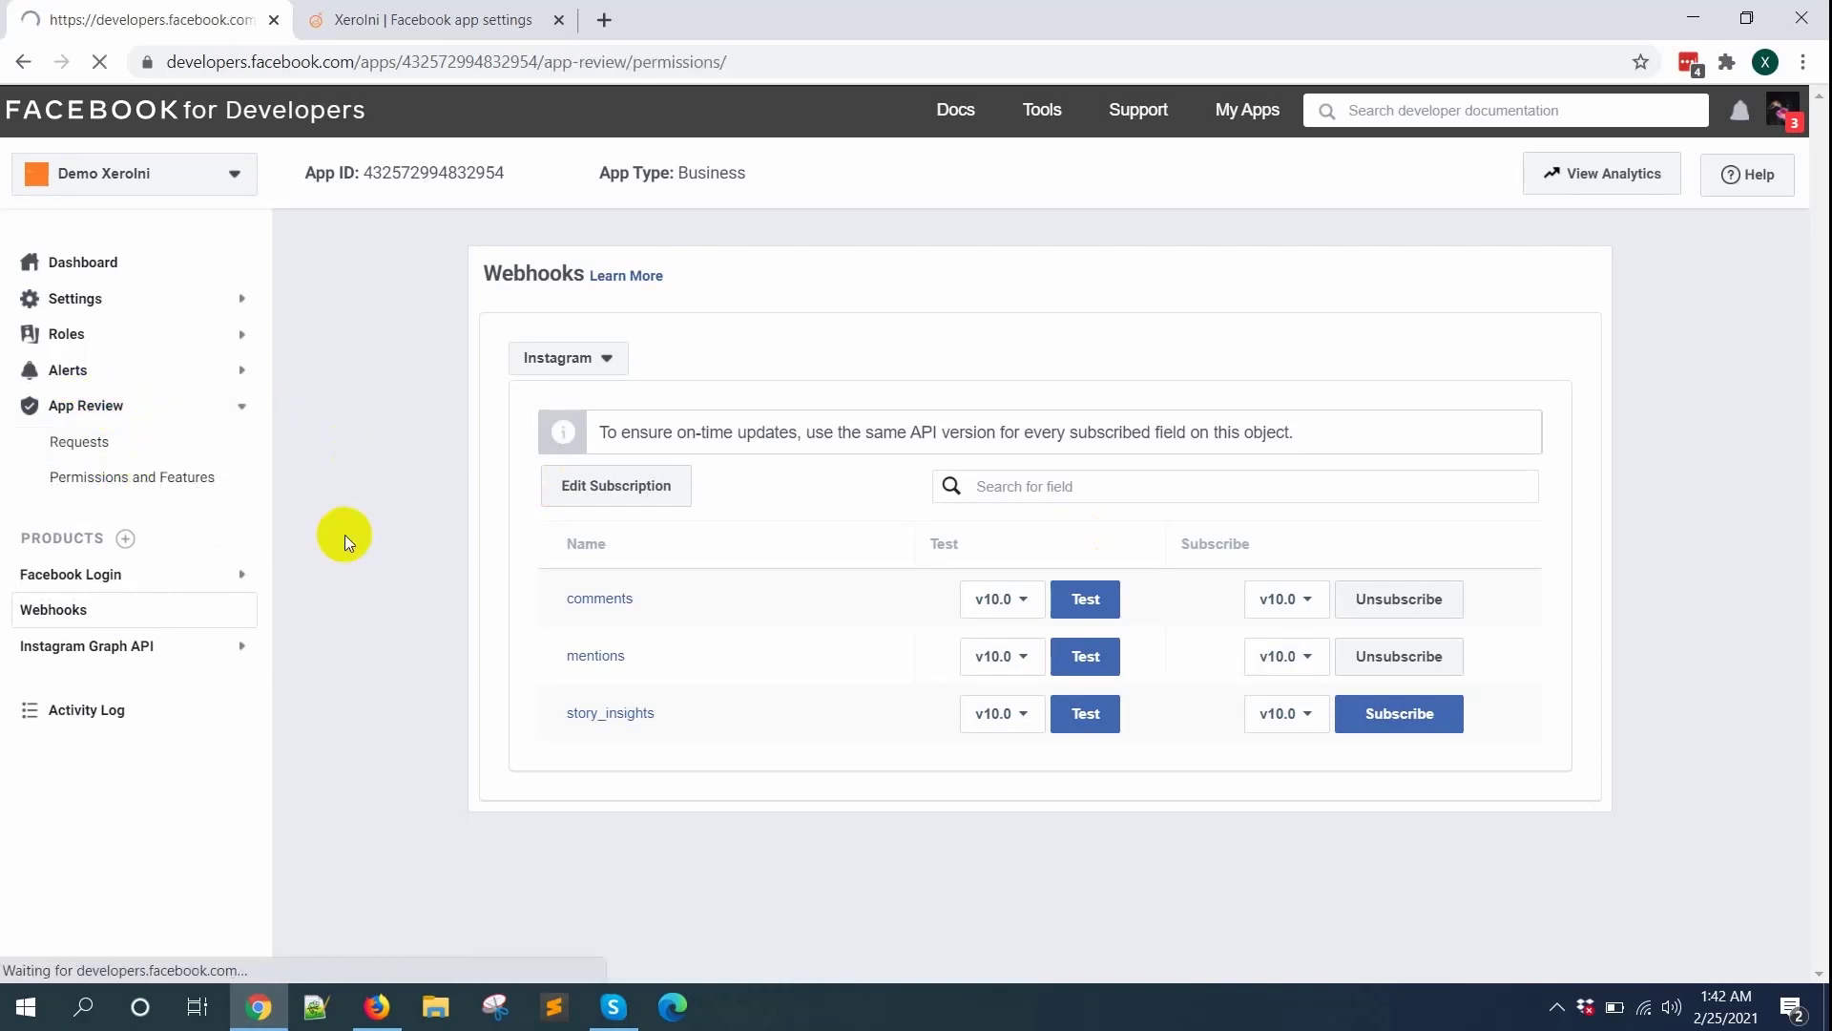
scroll(680, 585, down, 2)
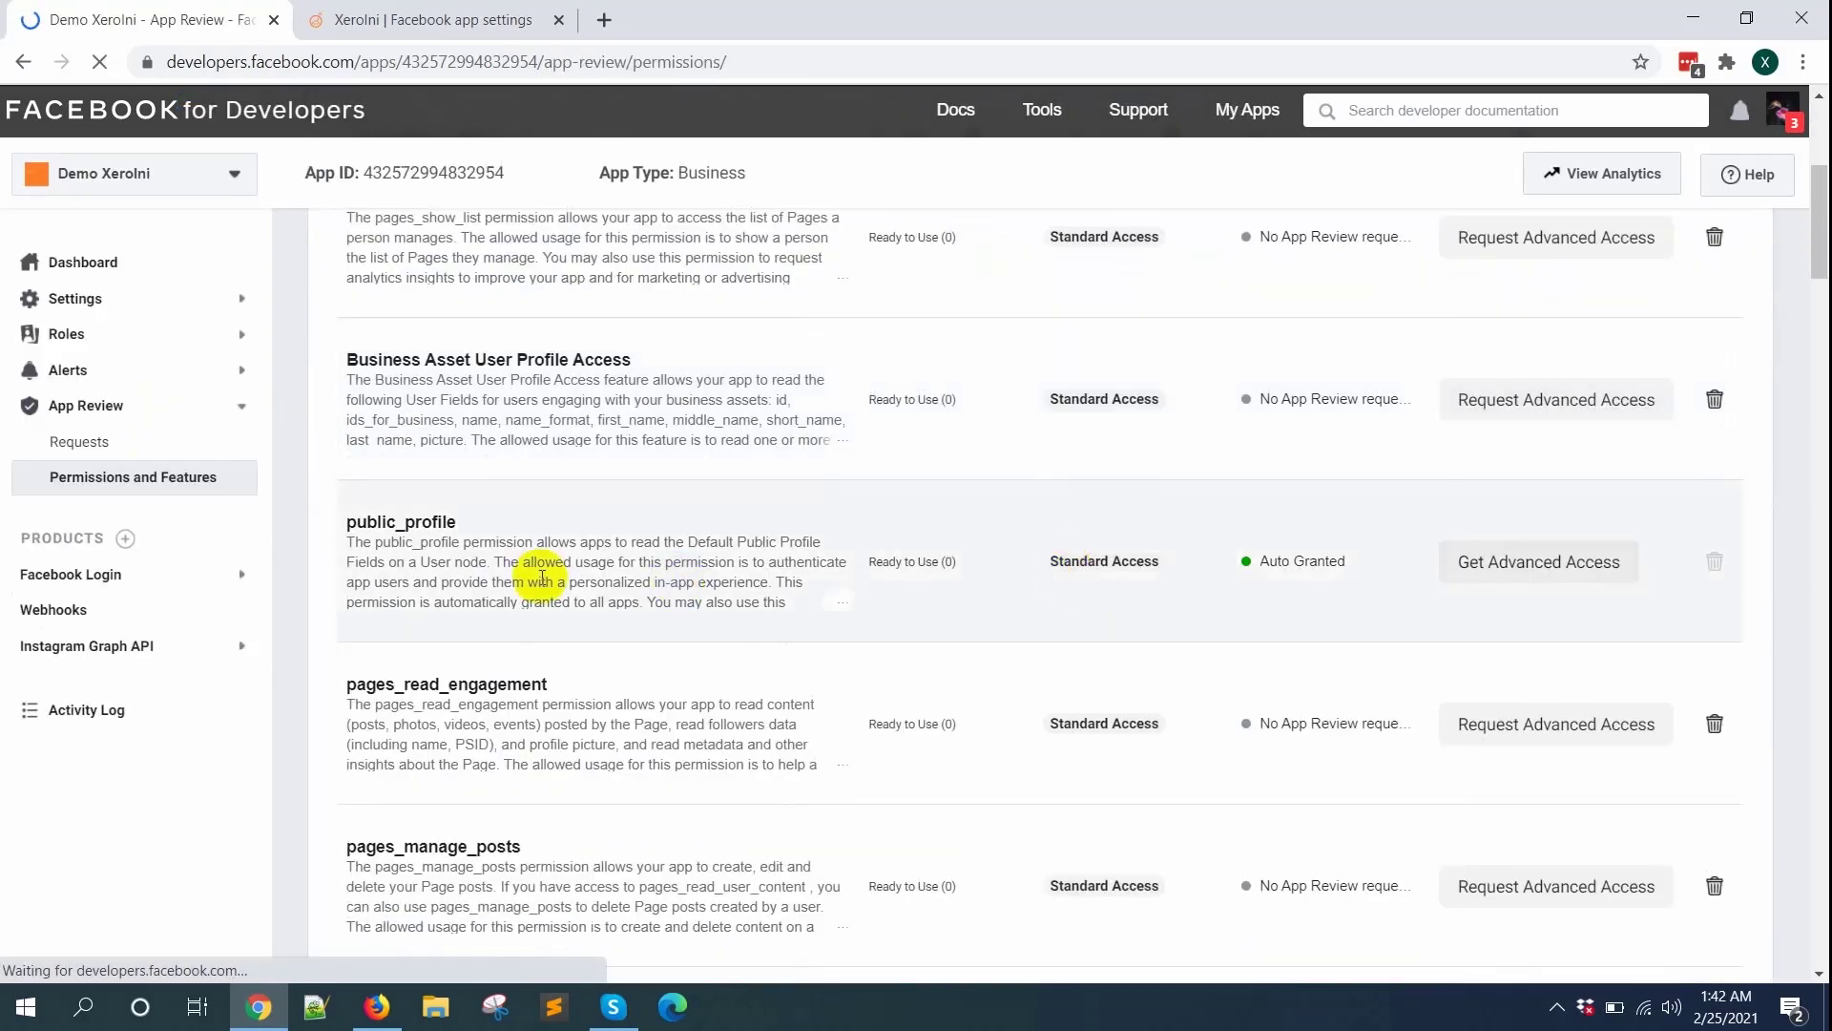
click(1610, 570)
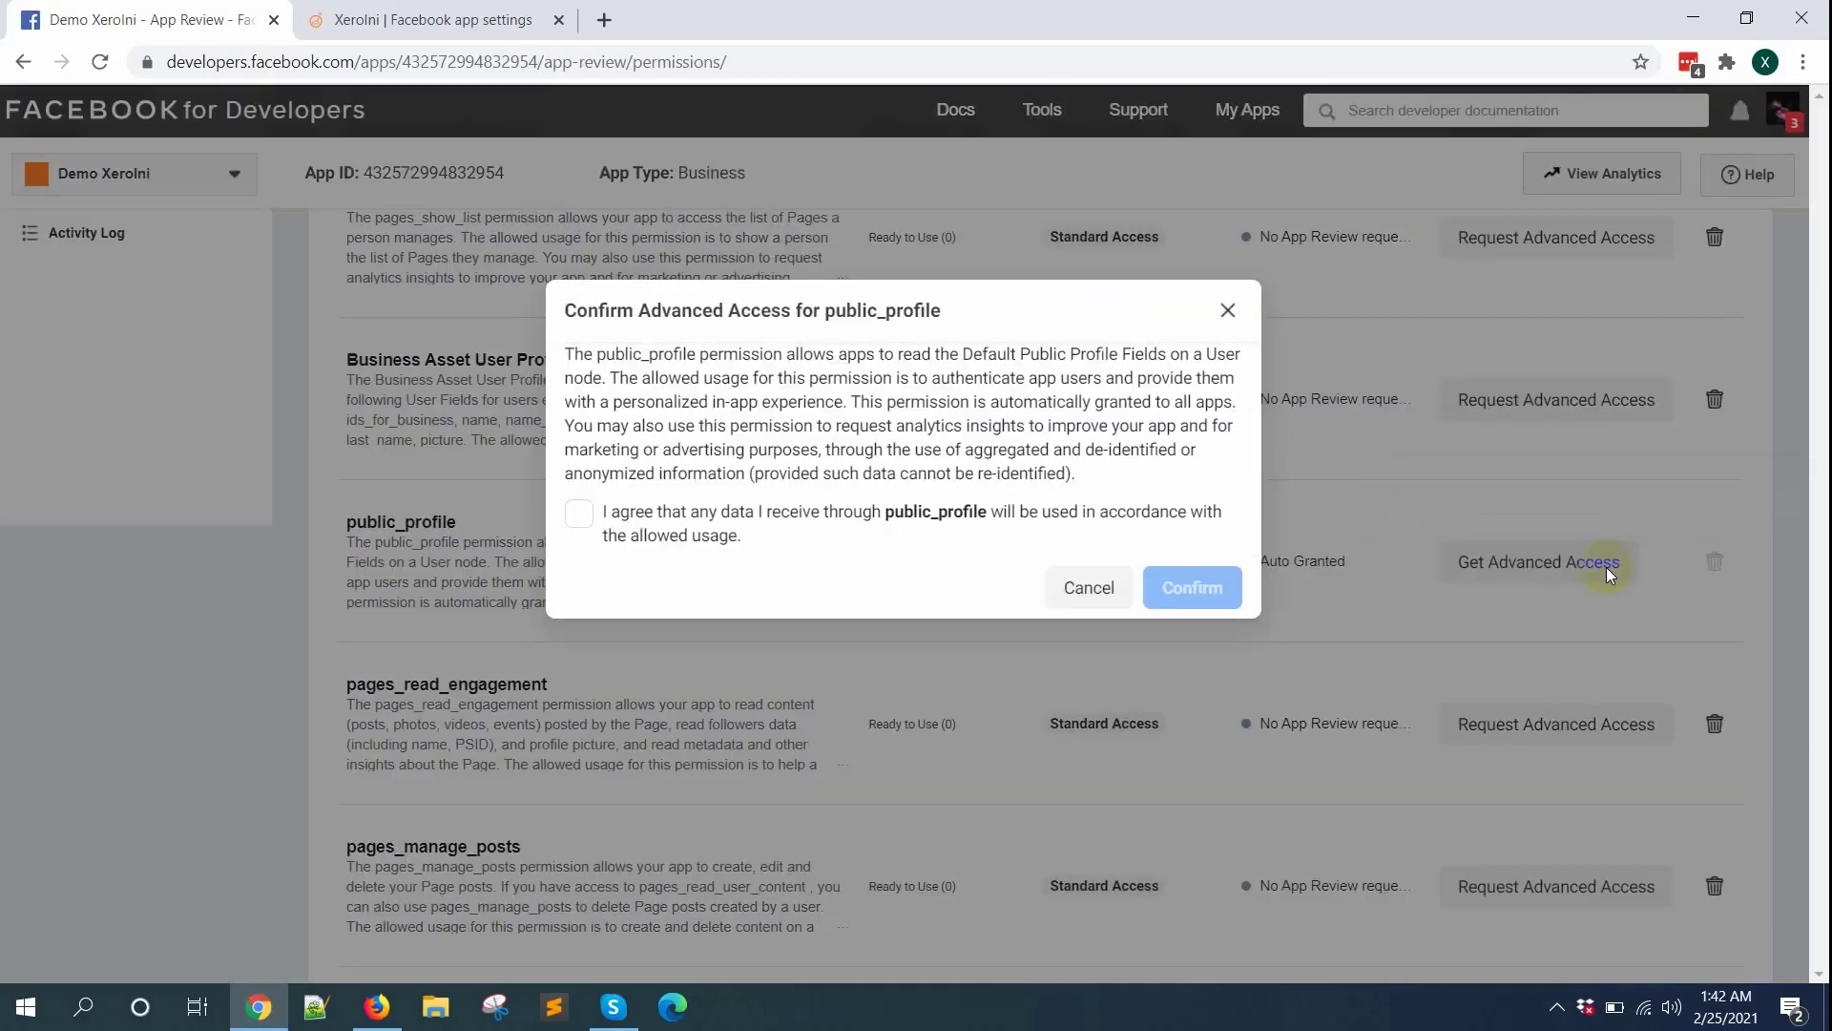
click(866, 533)
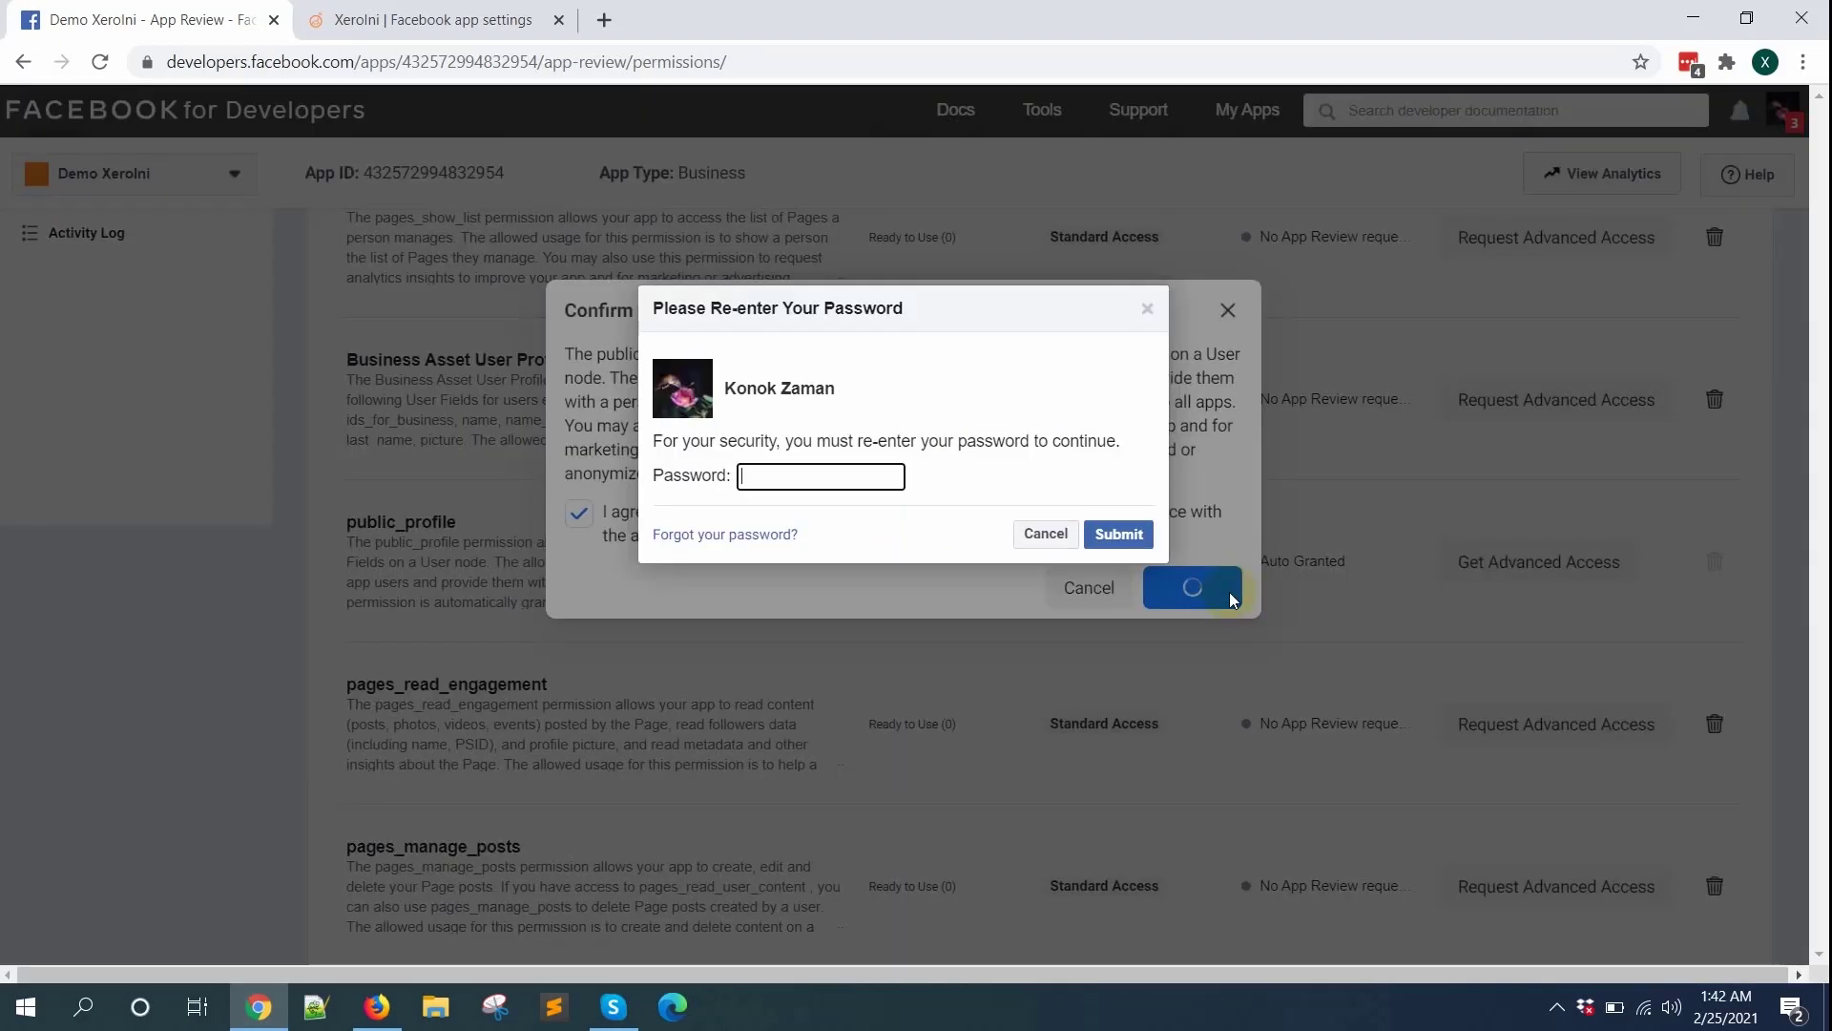
click(748, 474)
key(ctrl+v)
click(1114, 537)
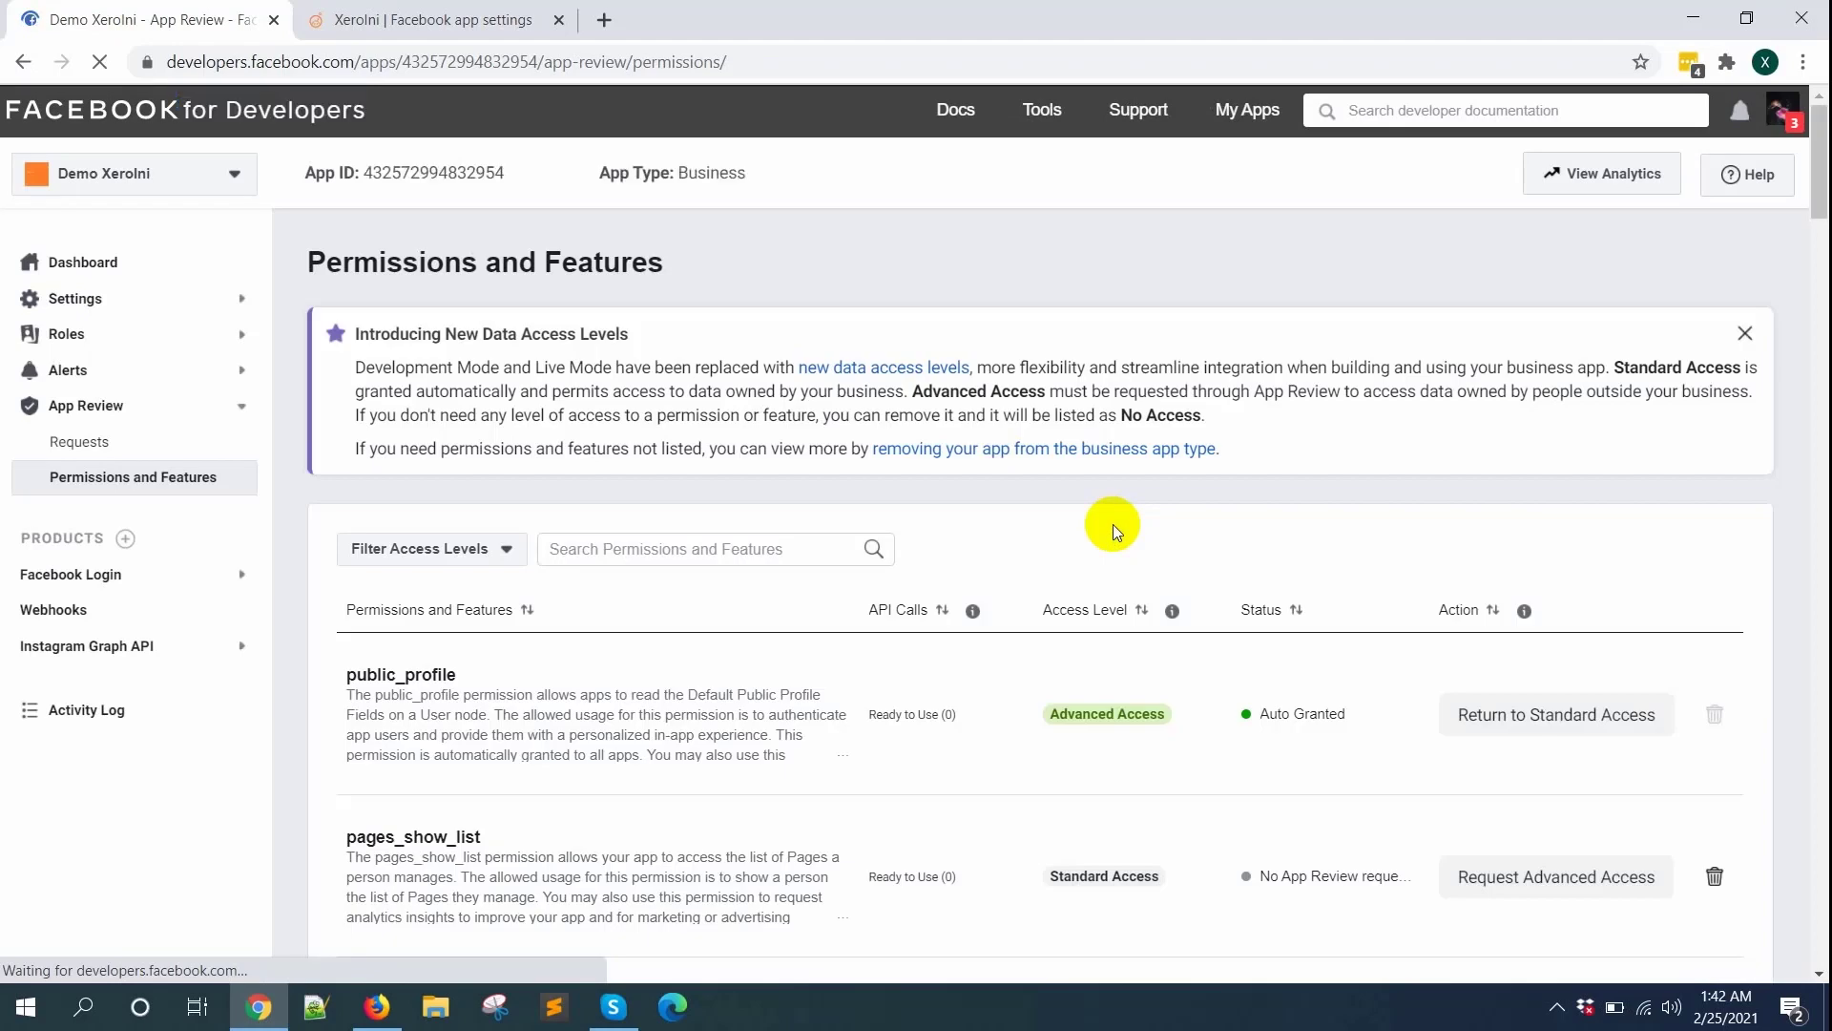
Grant the email permission Advanced Access, then go to the app's basic settings
scroll(1113, 524, down, 20)
scroll(873, 662, down, 20)
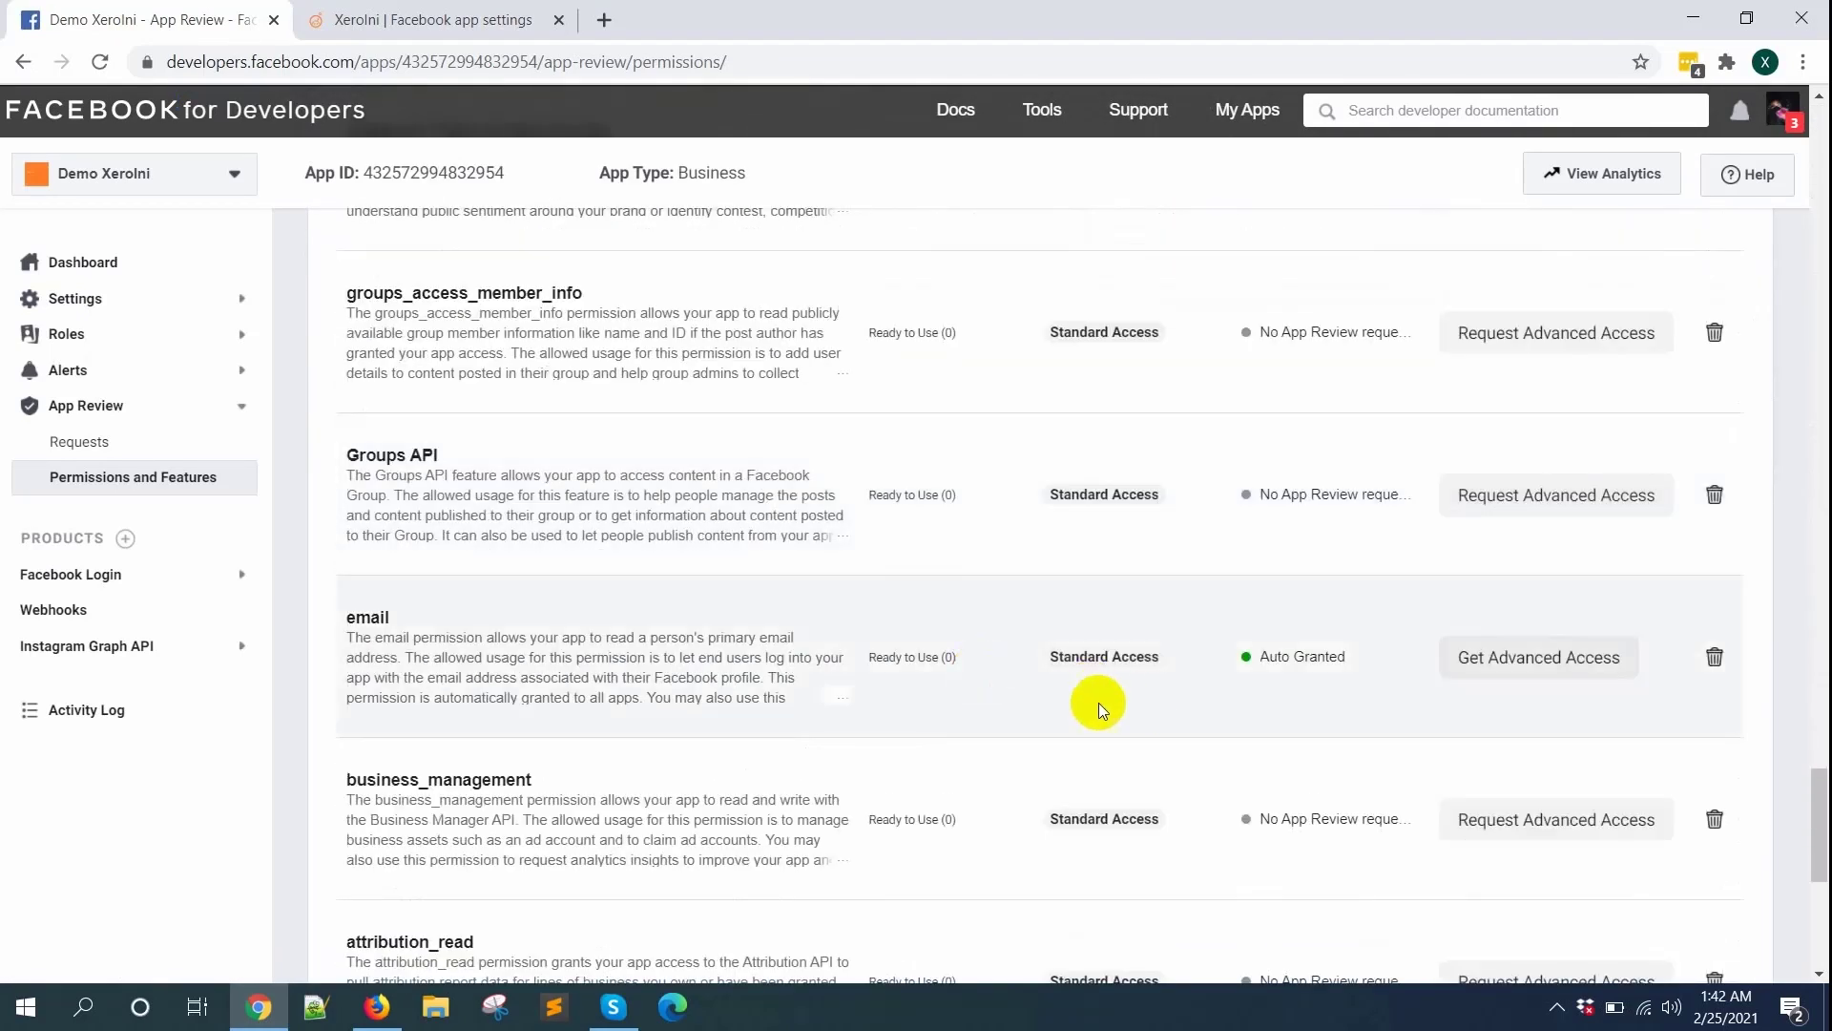
click(1530, 668)
click(579, 513)
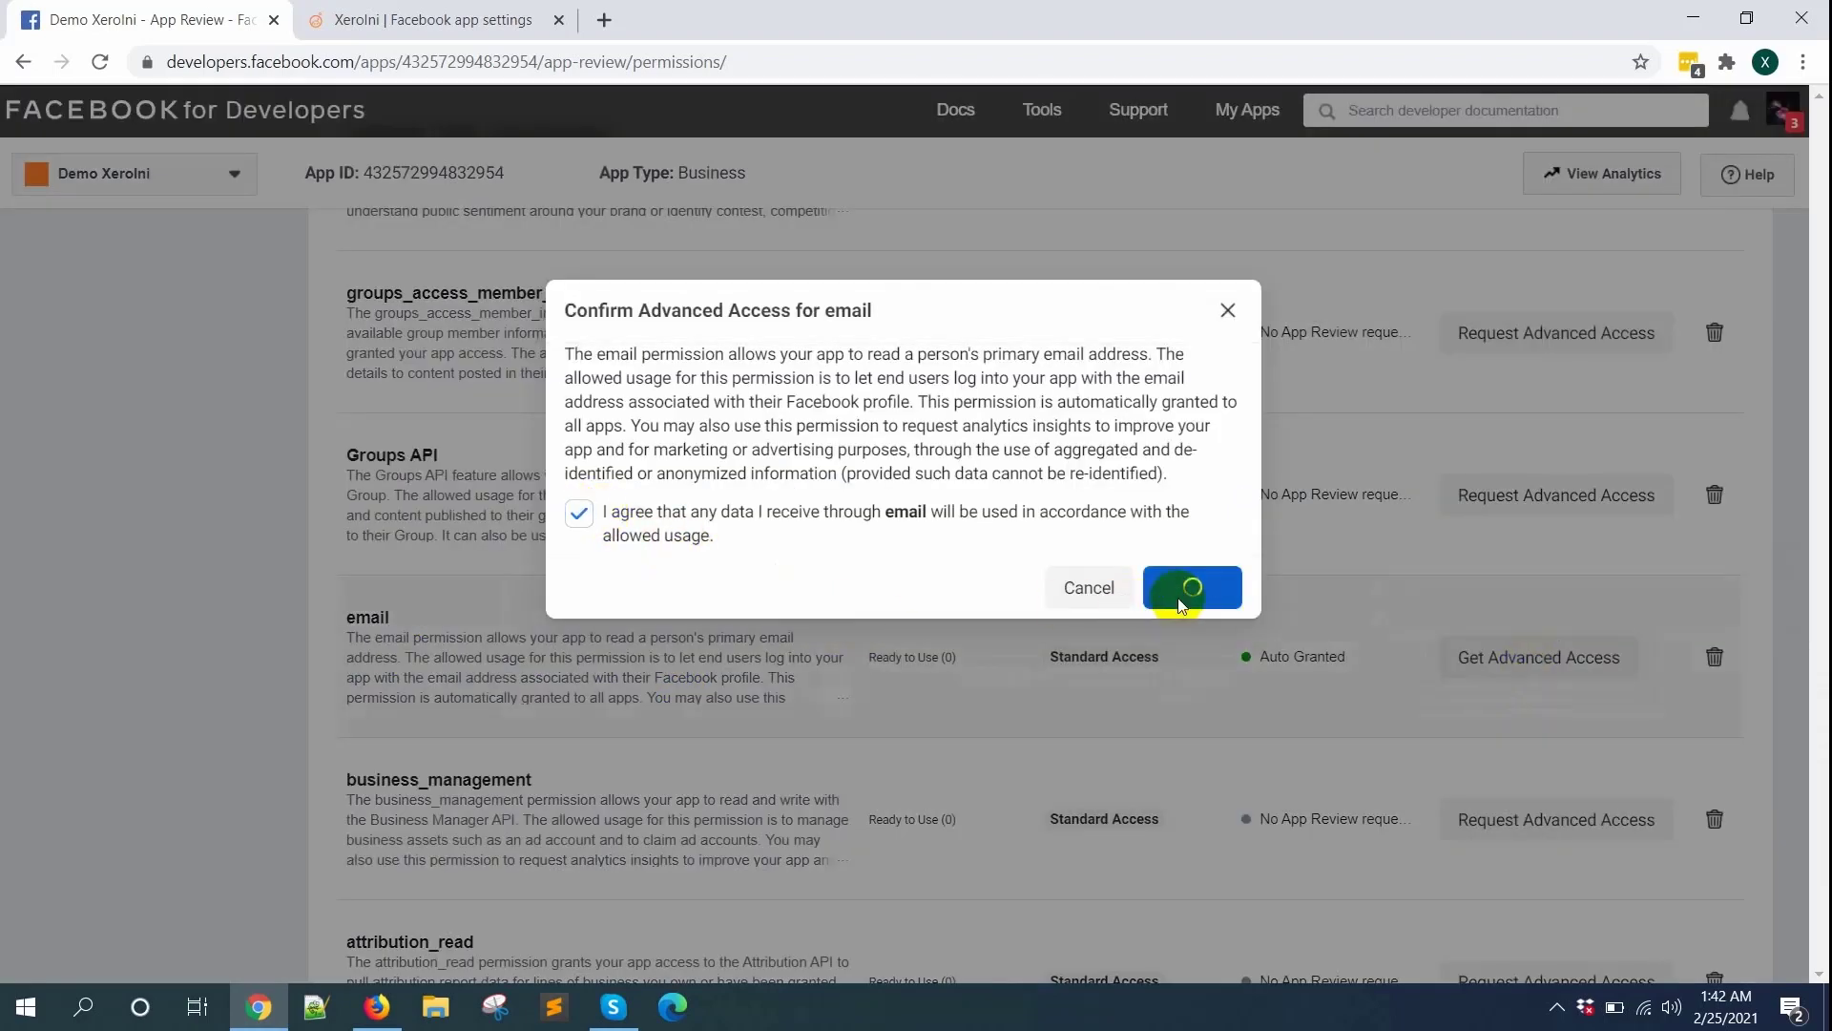
click(1114, 531)
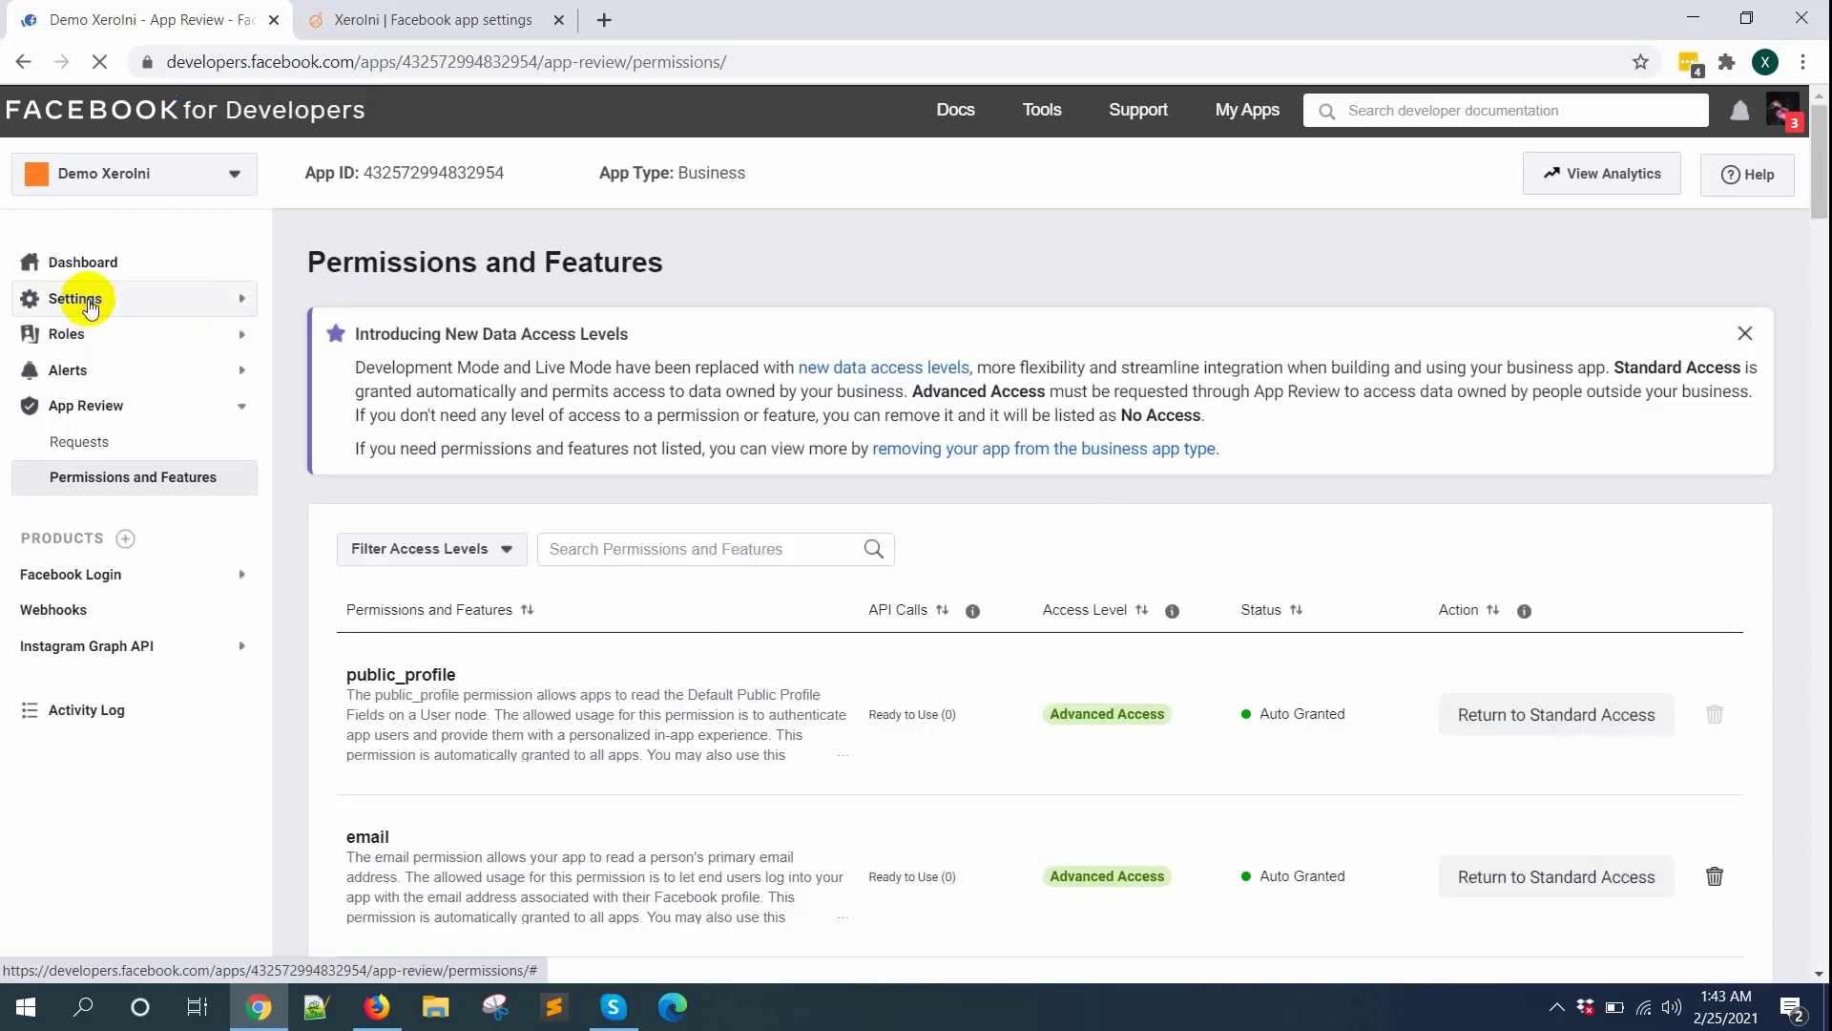
click(82, 297)
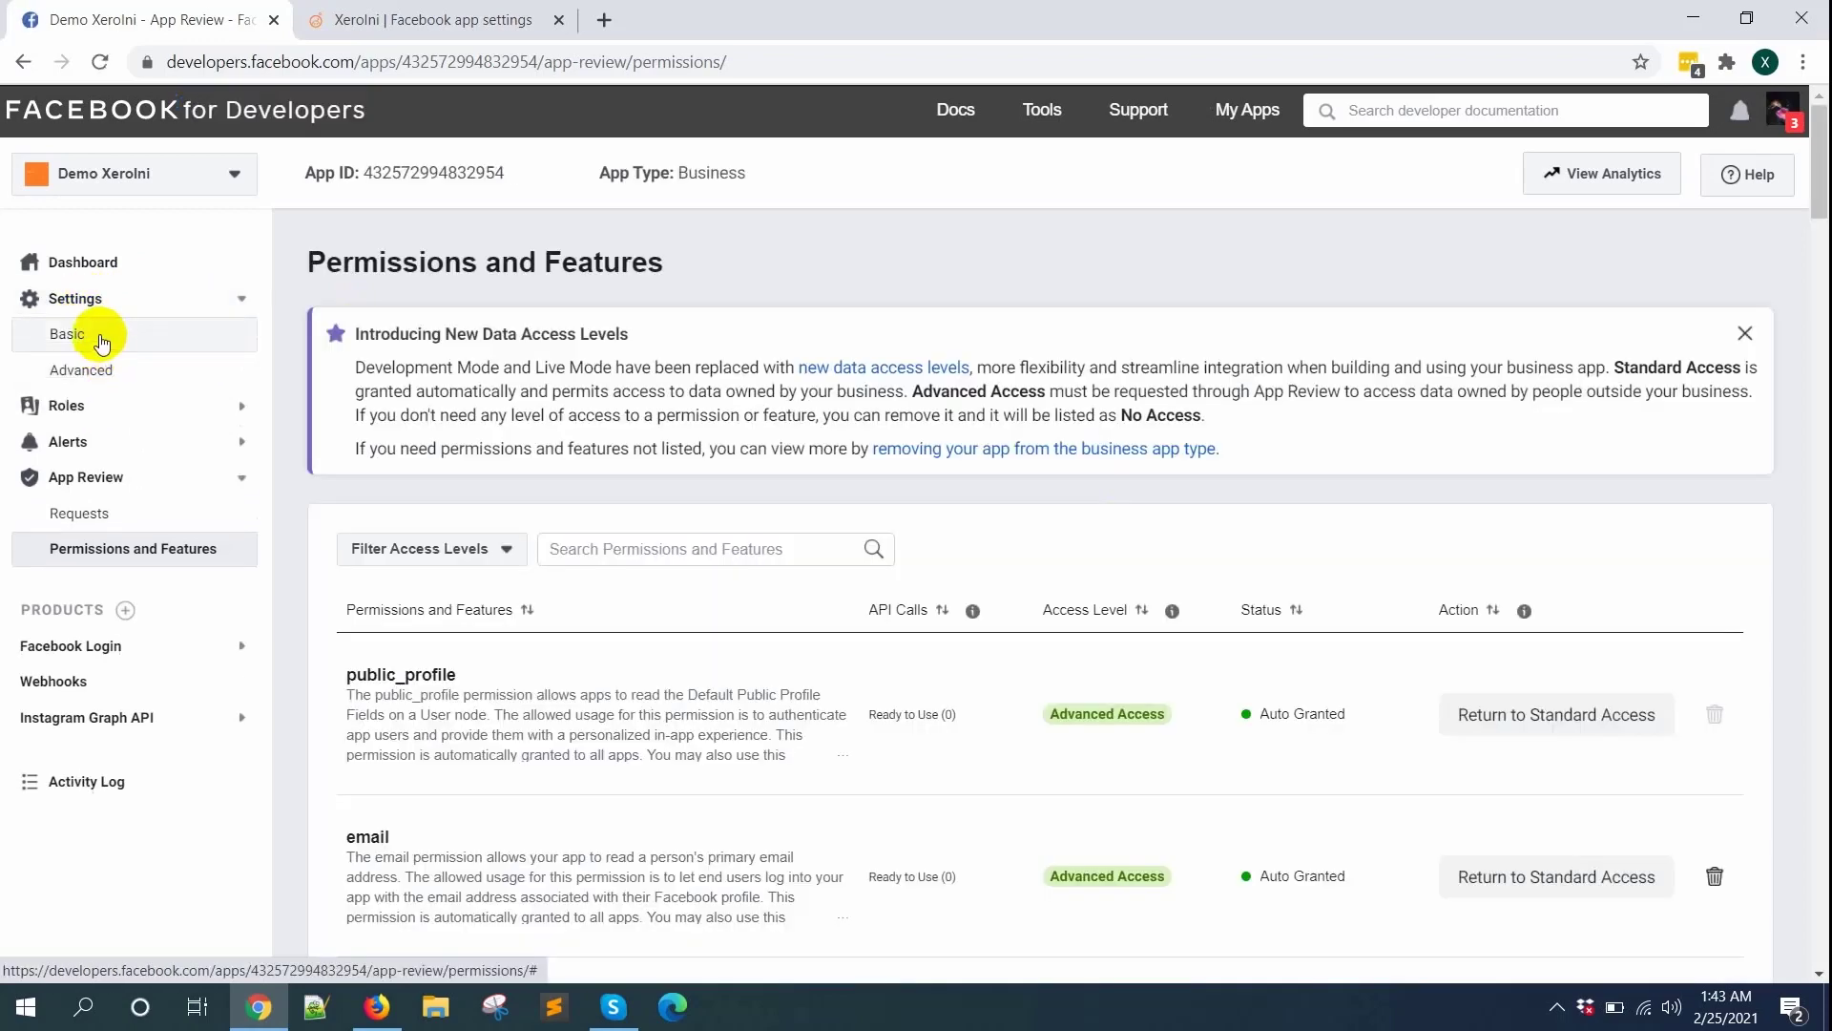
click(67, 334)
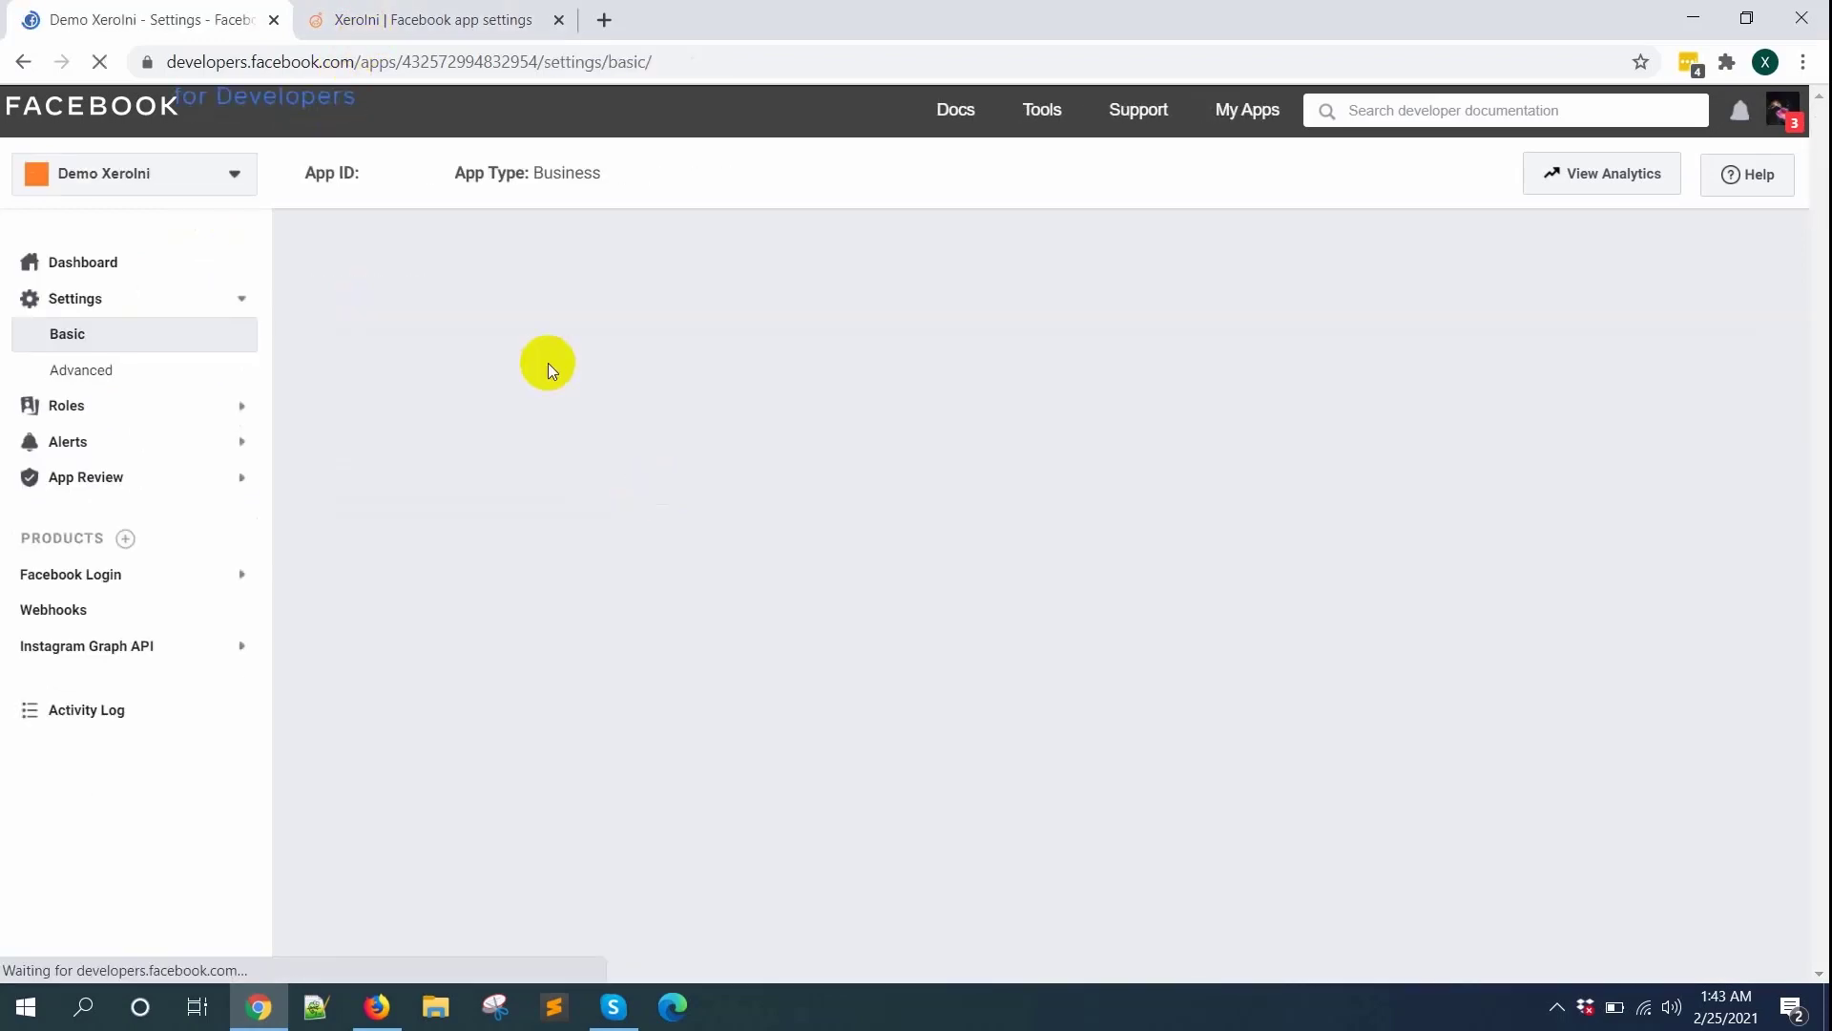
Copy the developer app's App ID into XeroIni's App id field
double_click(593, 318)
key(ctrl+c)
click(448, 19)
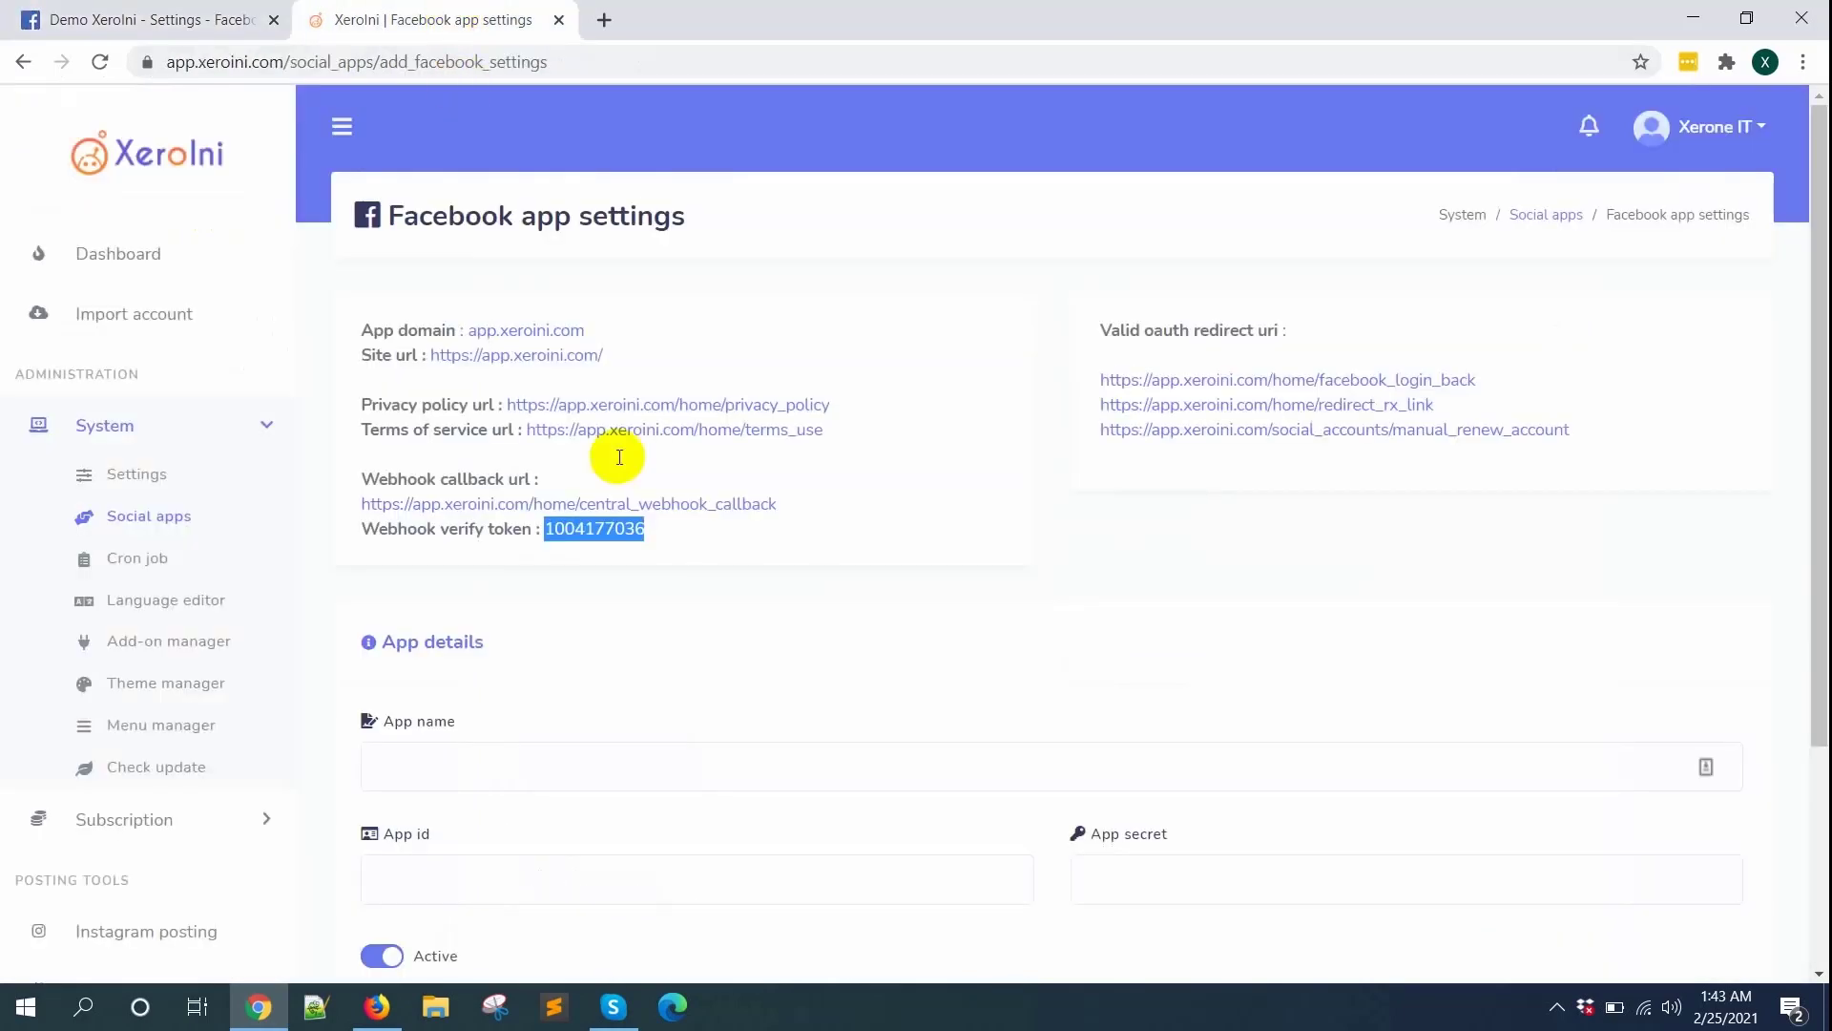
scroll(619, 457, down, 3)
click(483, 621)
key(ctrl+v)
Copy the App Secret into XeroIni and save the Facebook app details
click(234, 14)
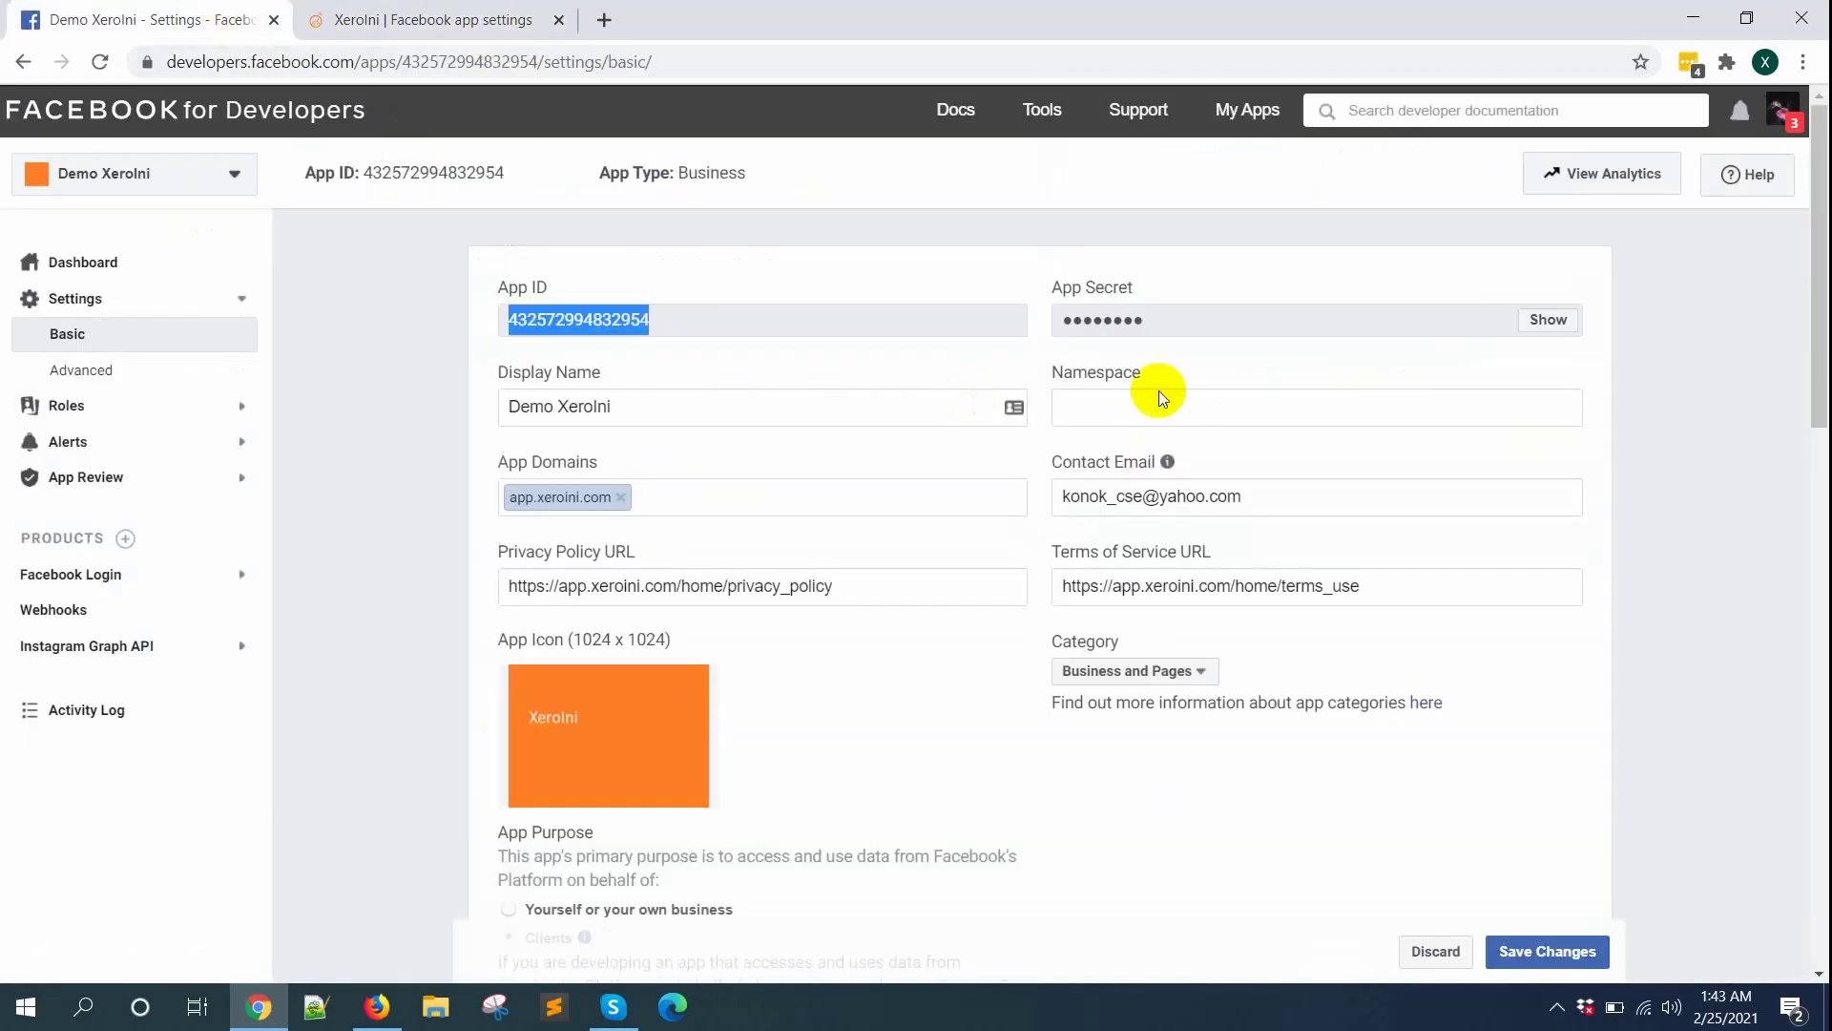
double_click(1142, 320)
key(ctrl+c)
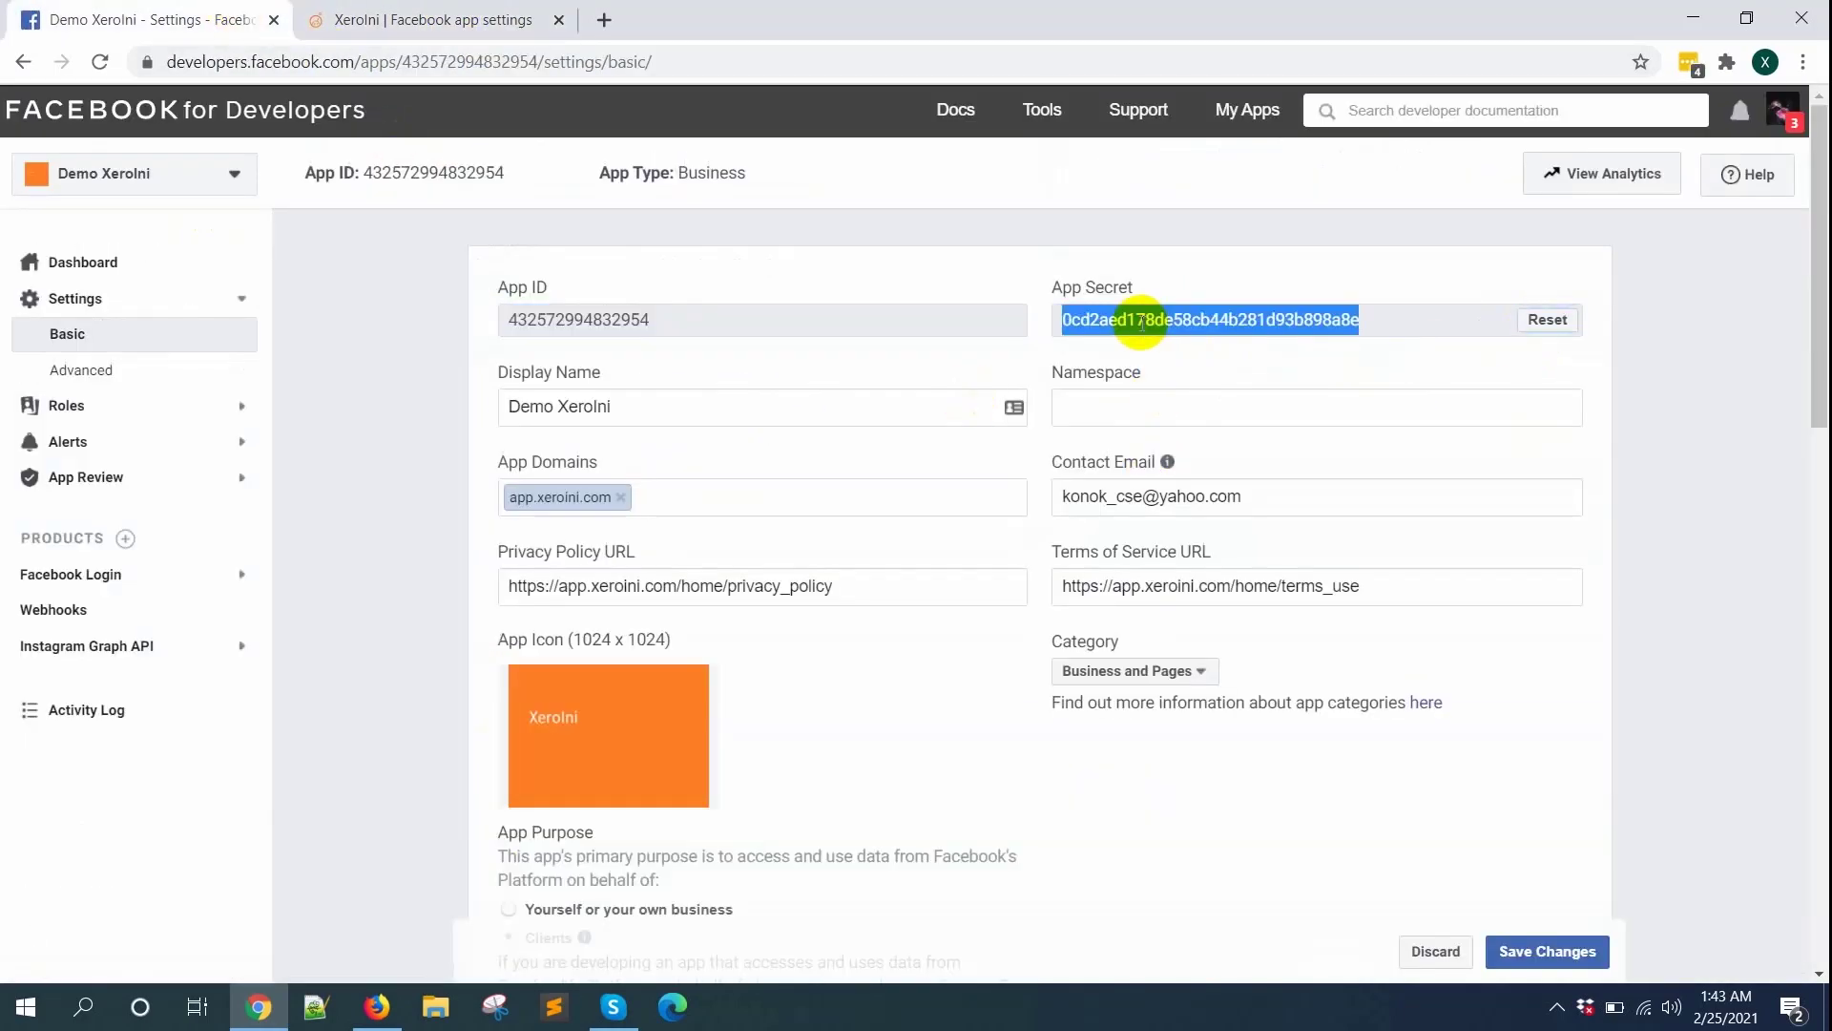
click(449, 19)
click(1104, 642)
key(ctrl+v)
click(766, 526)
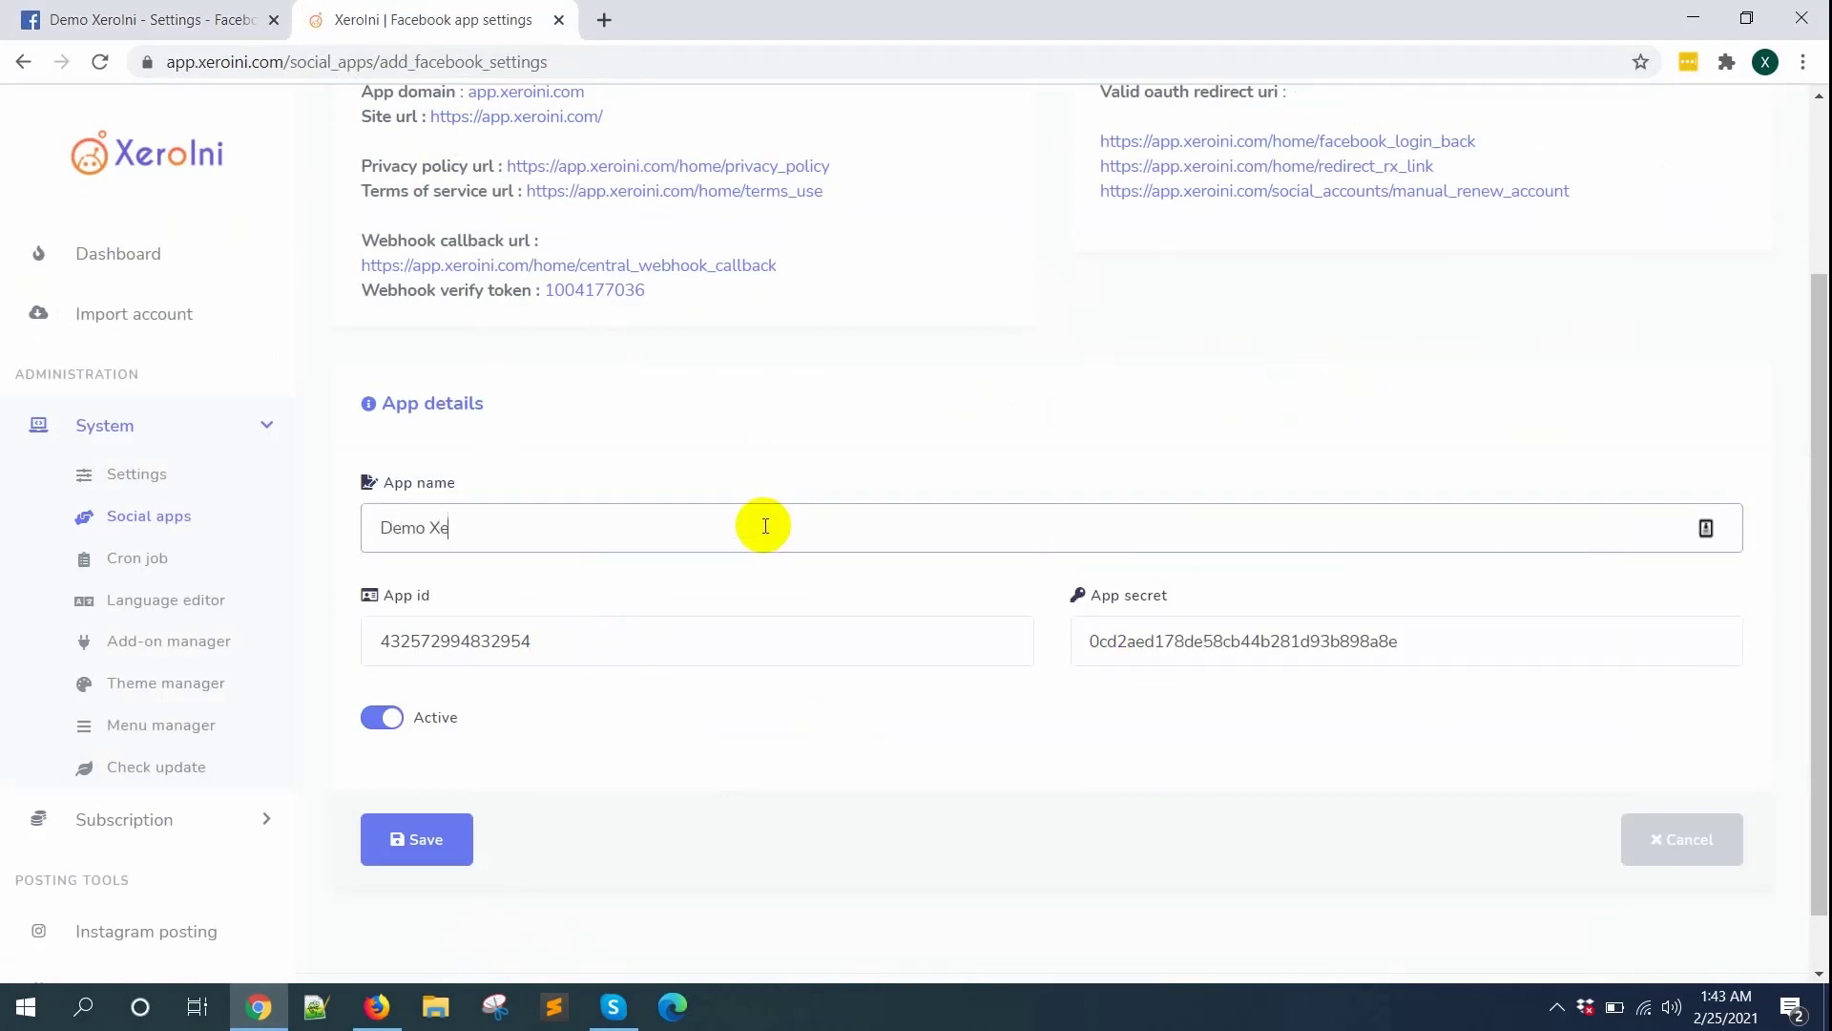
click(428, 864)
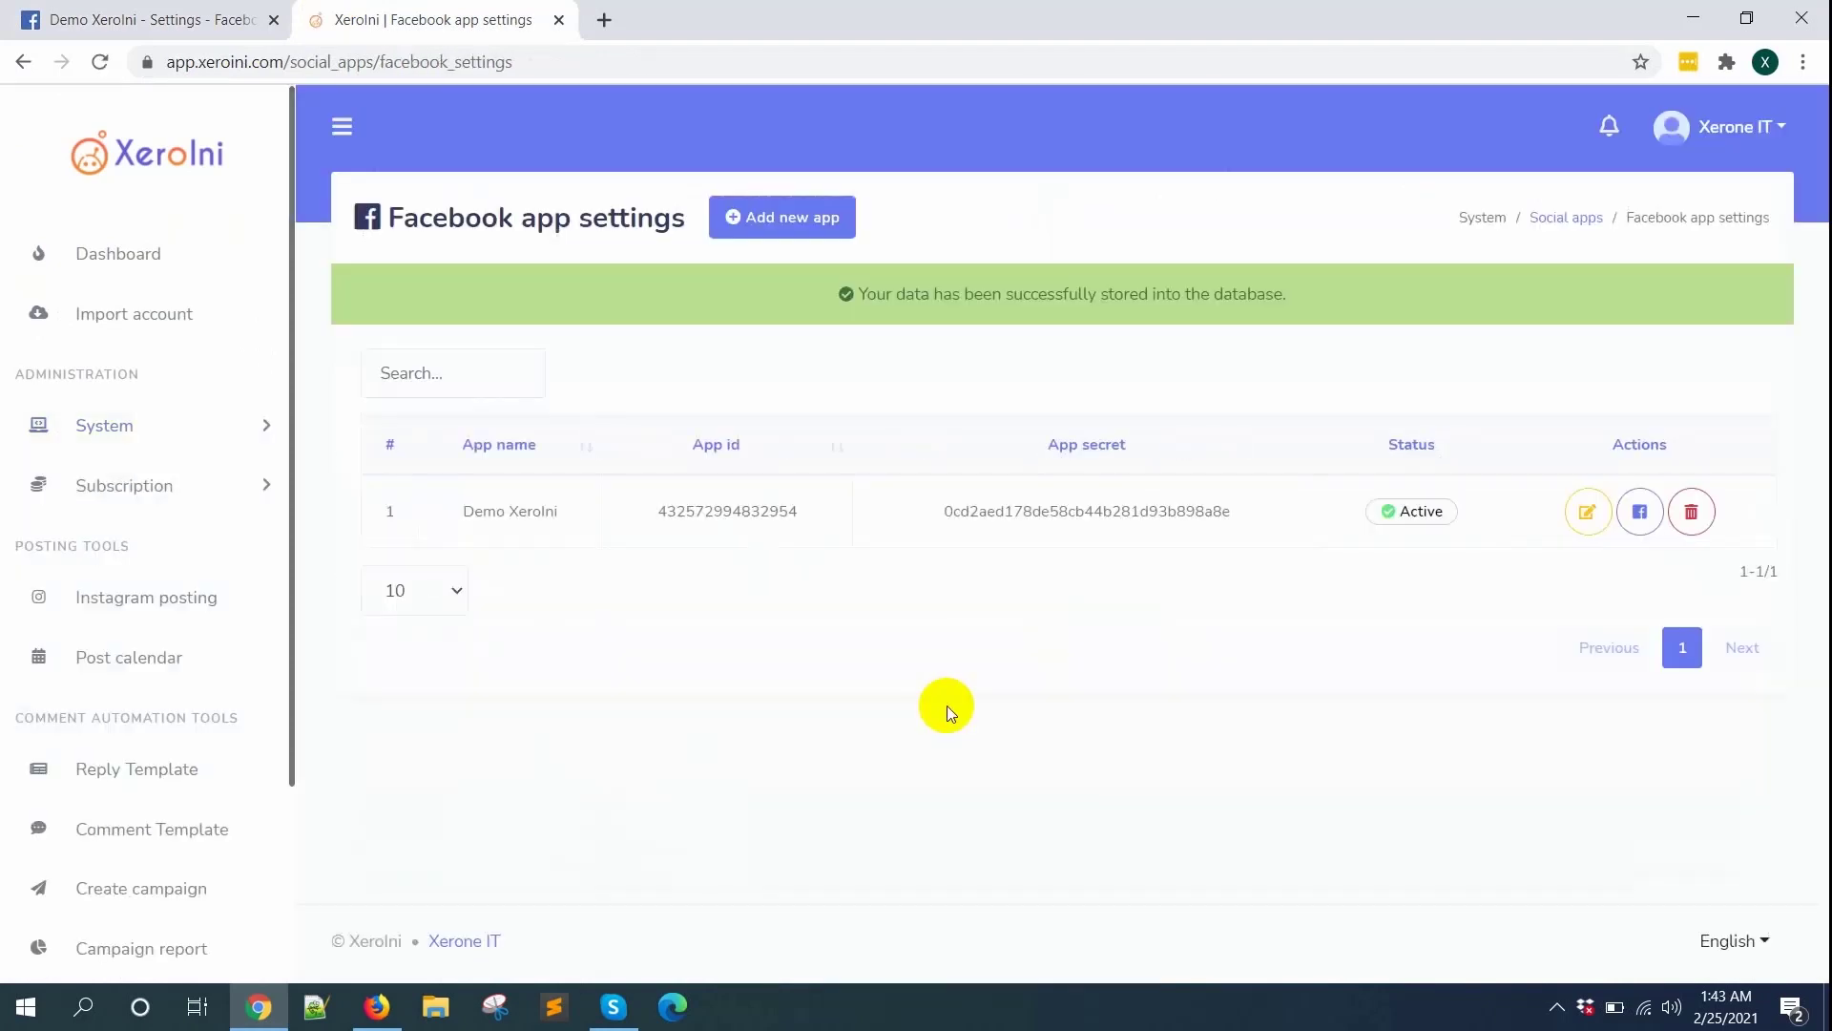
Link the Demo XeroIni app through Facebook, authorising all Instagram business accounts and Pages
click(1649, 520)
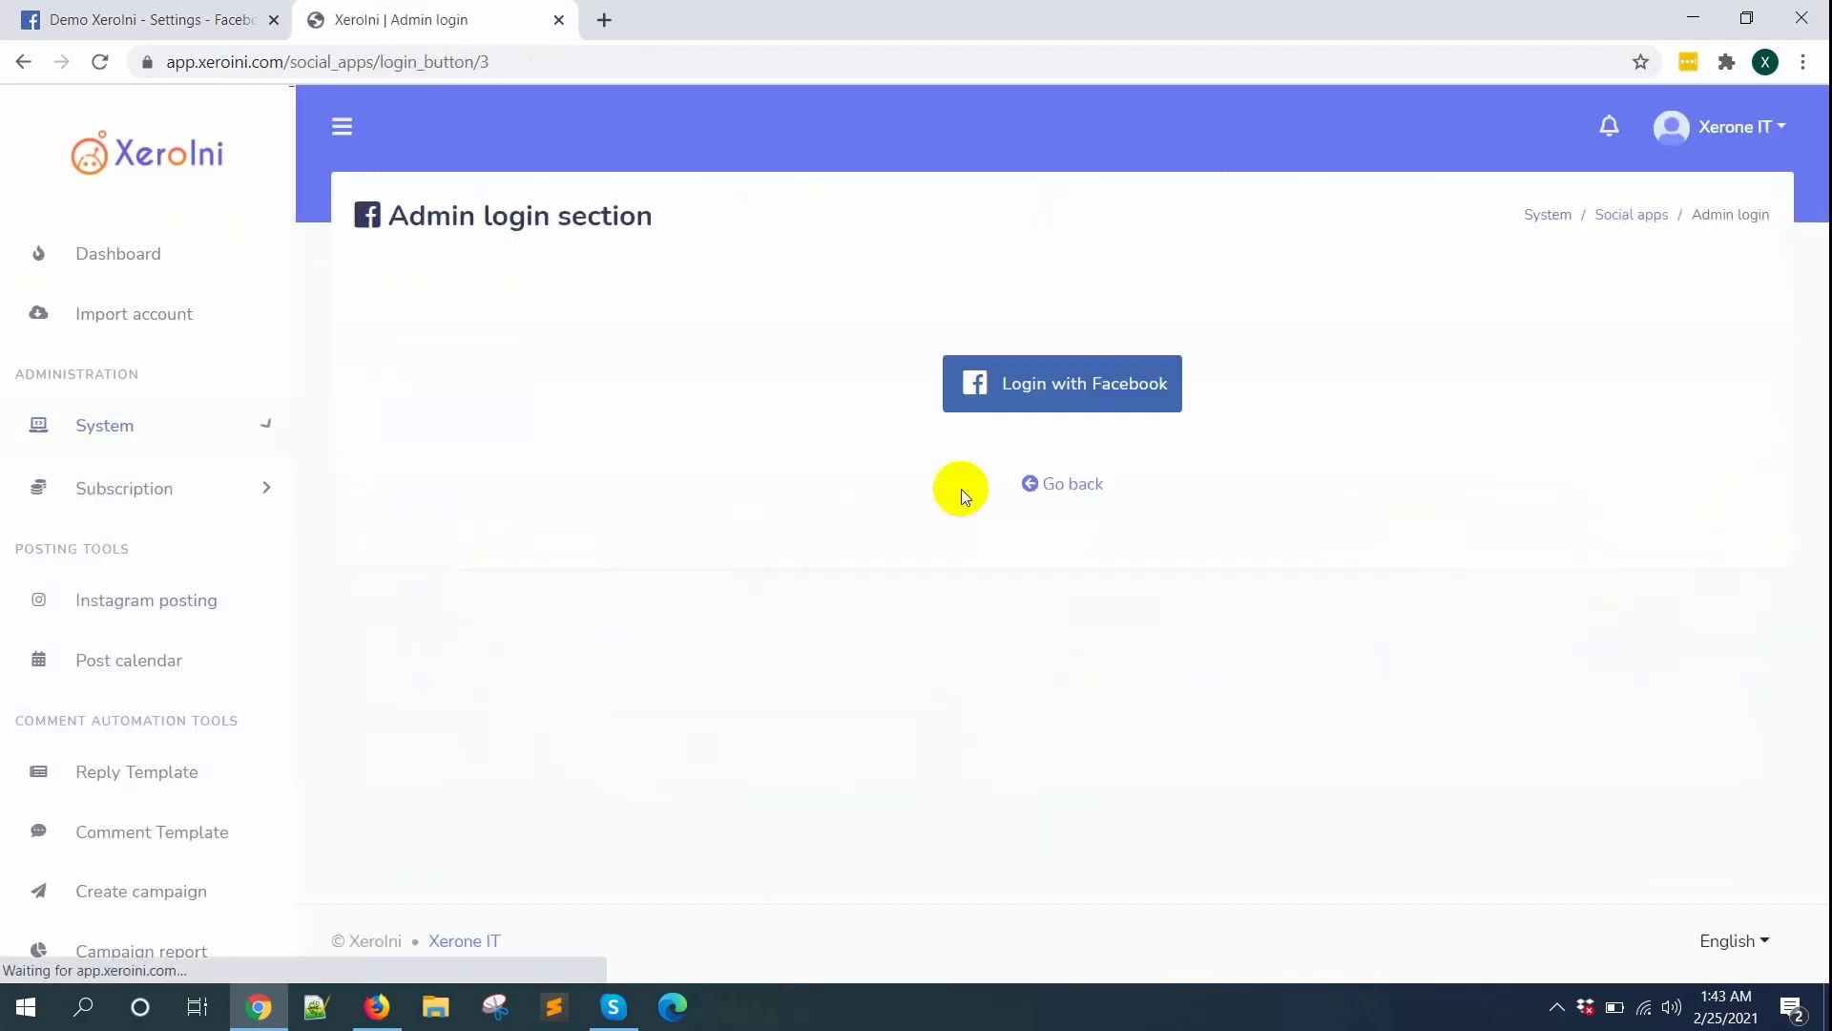
click(1054, 409)
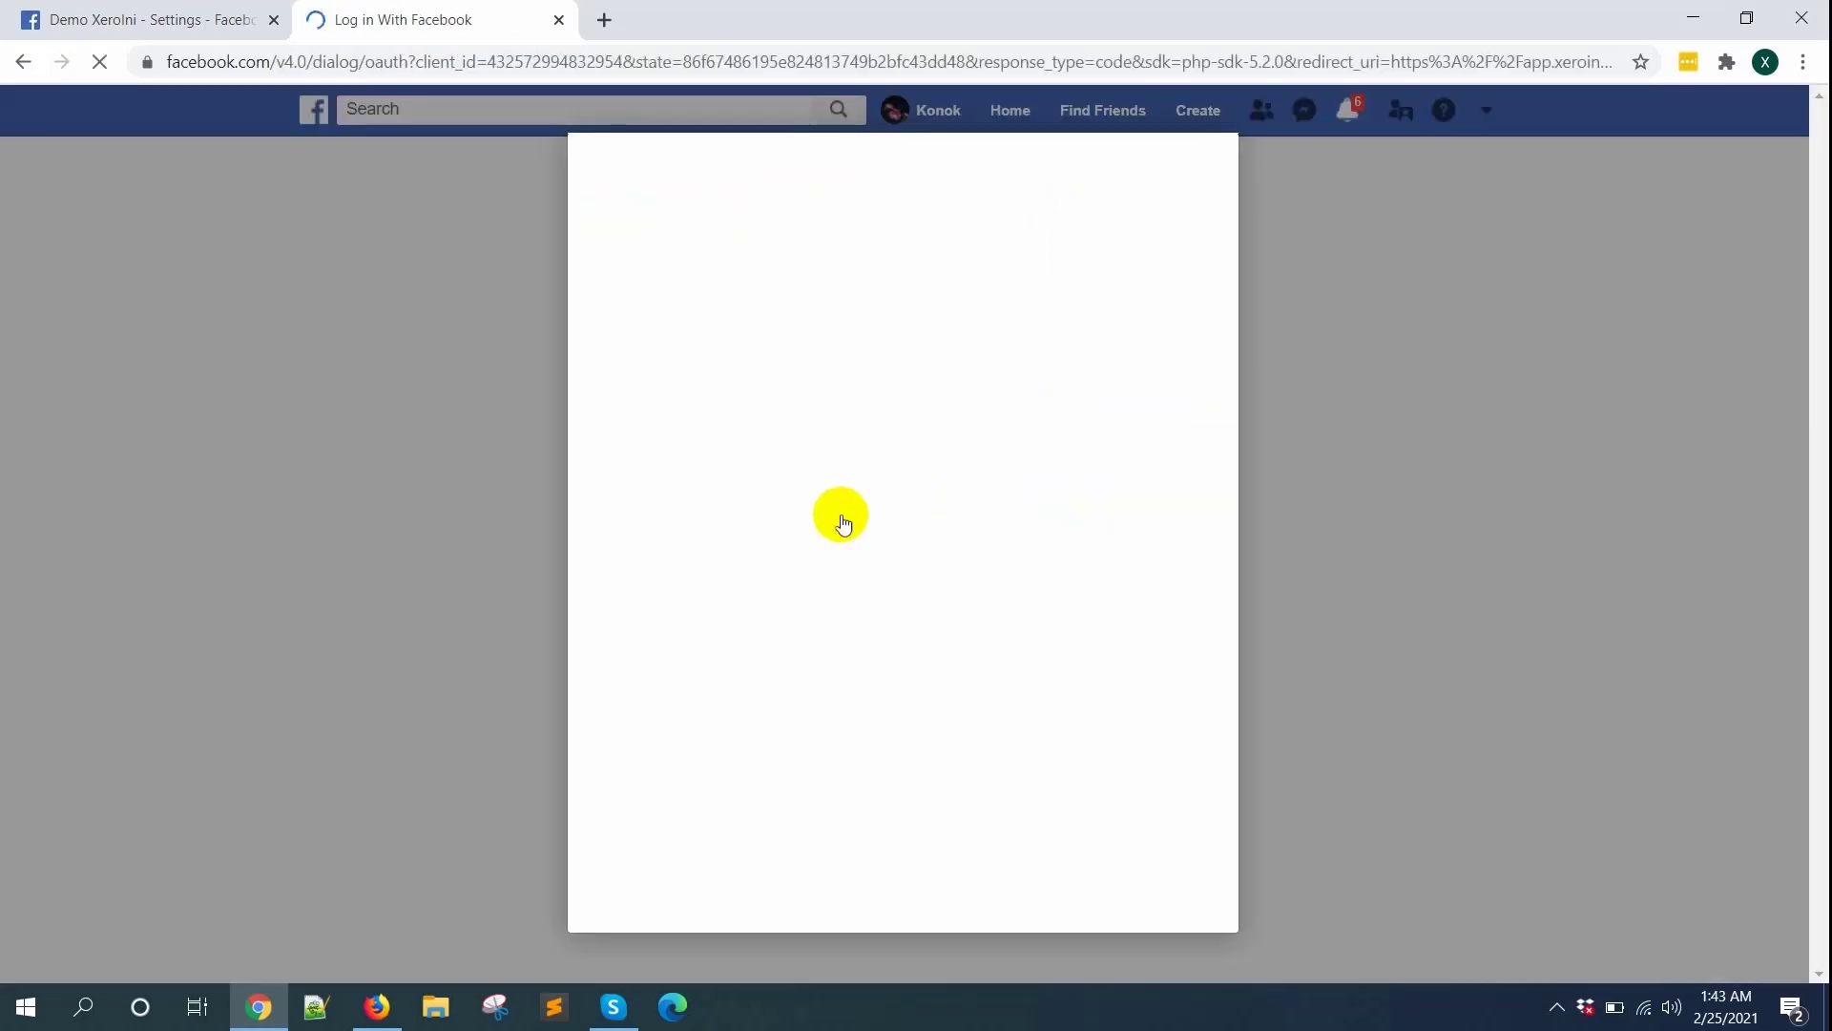
click(1045, 447)
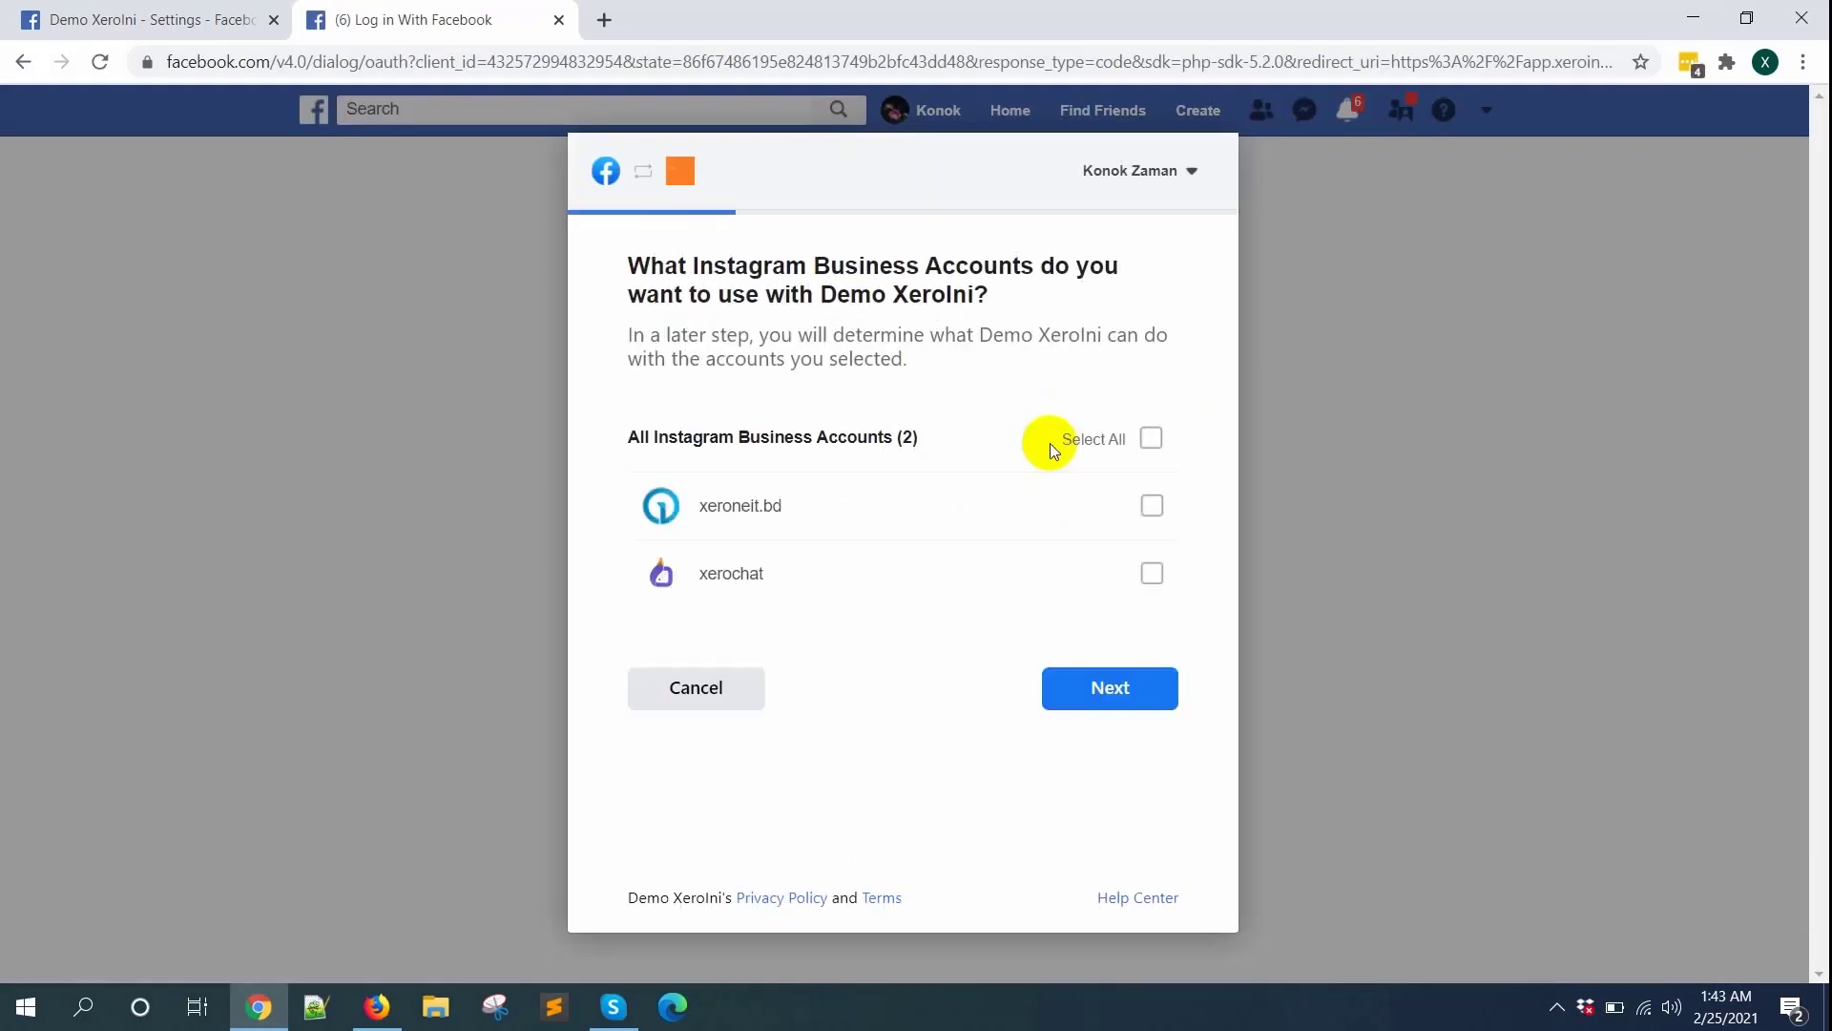
click(1151, 438)
click(1122, 685)
click(1097, 839)
scroll(1060, 662, down, 5)
click(1116, 844)
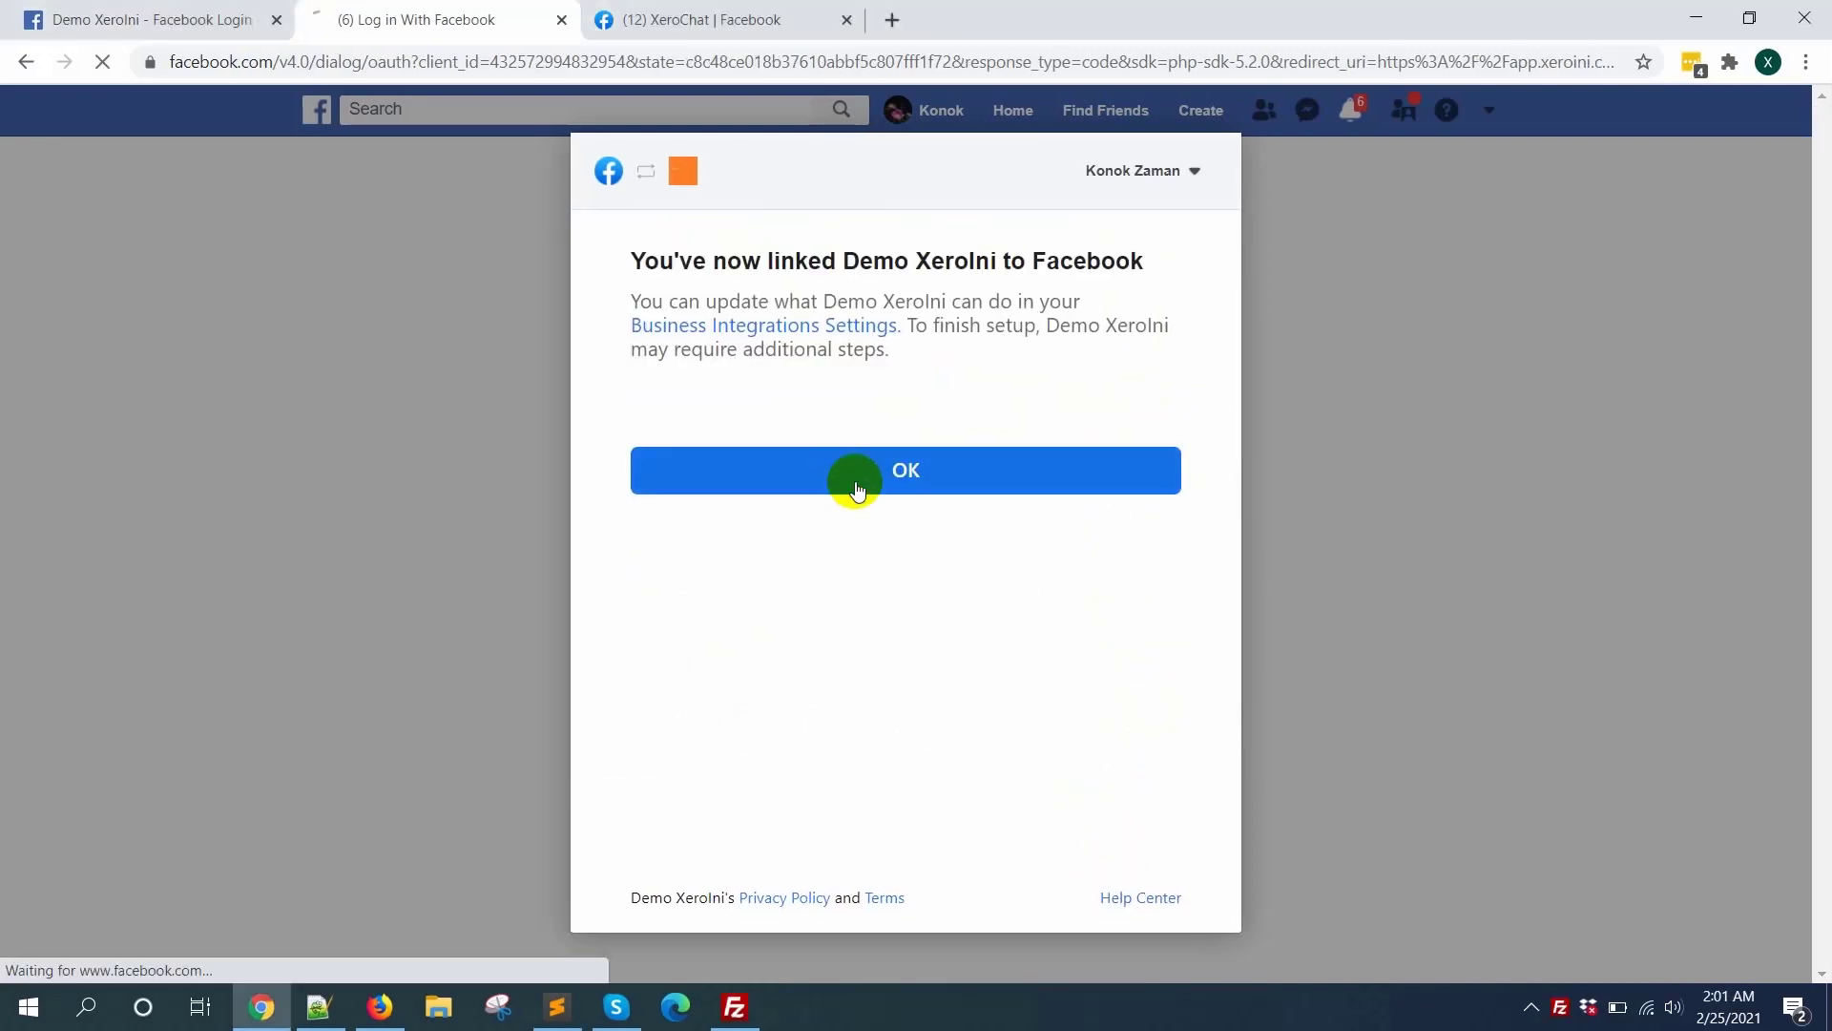
click(852, 480)
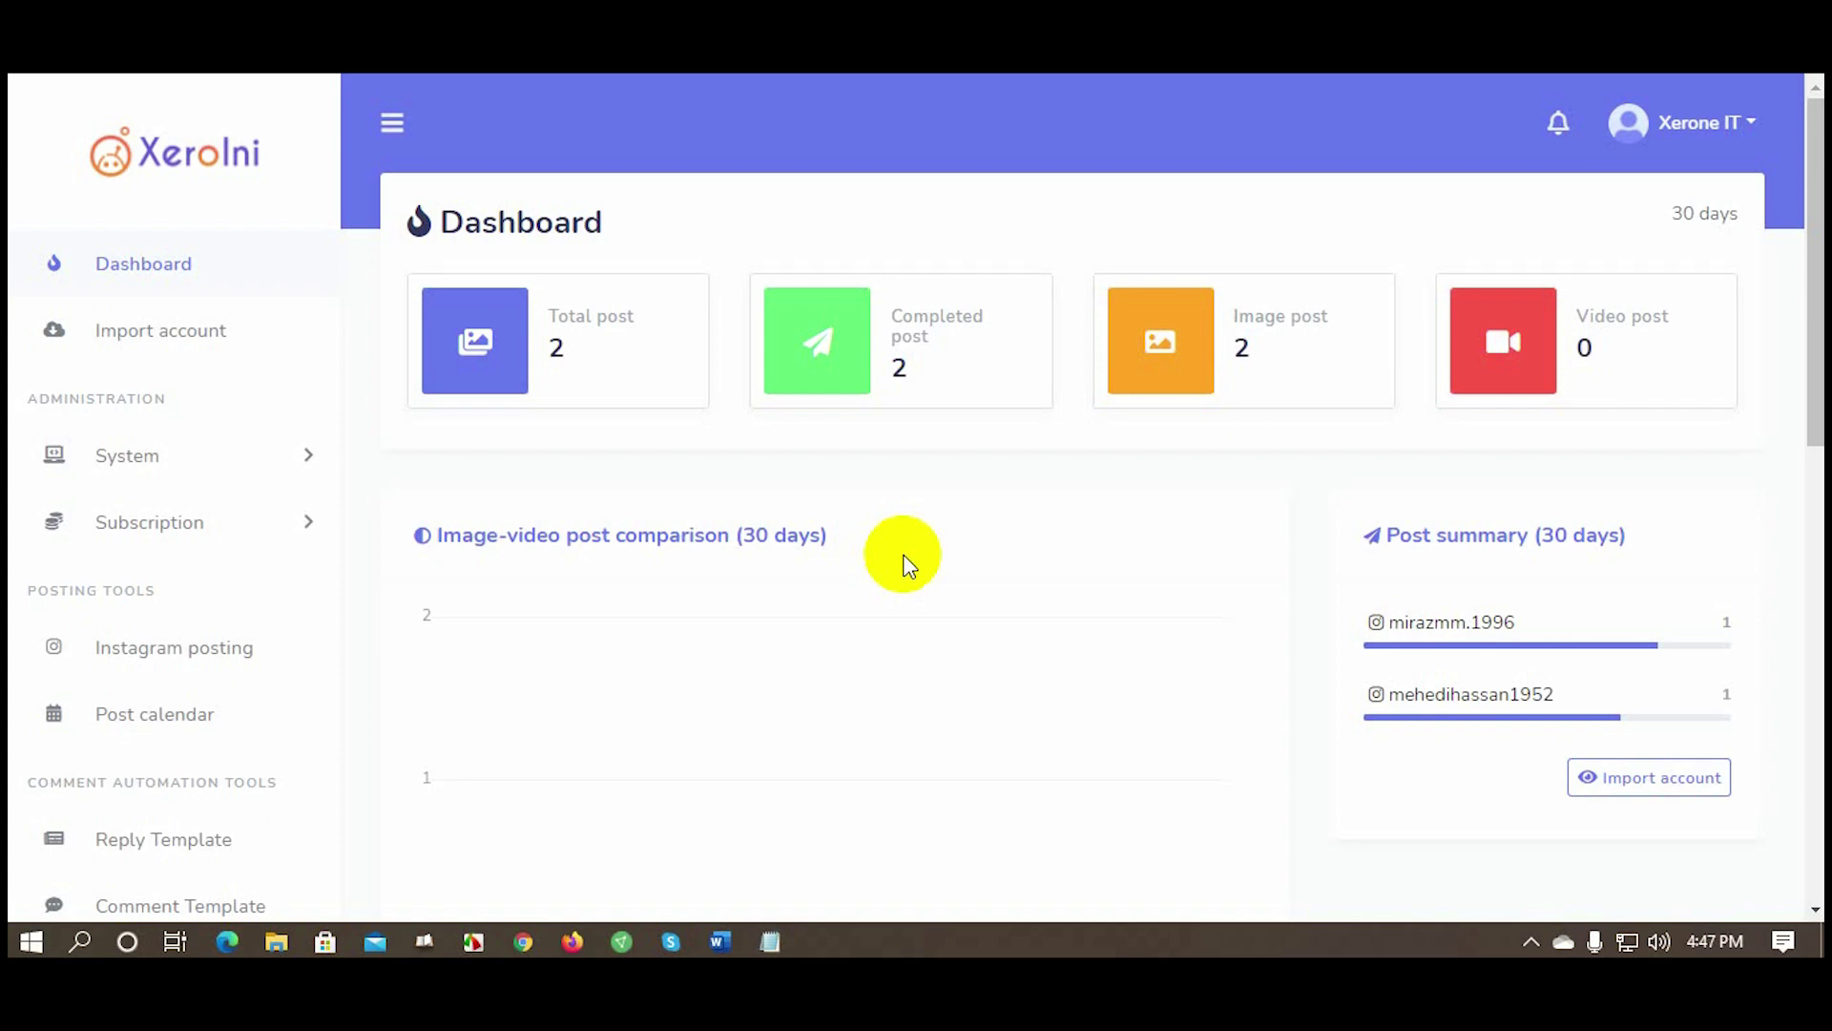
Start a new Instagram post from Instagram posting, leaving the post type set to Image
click(191, 649)
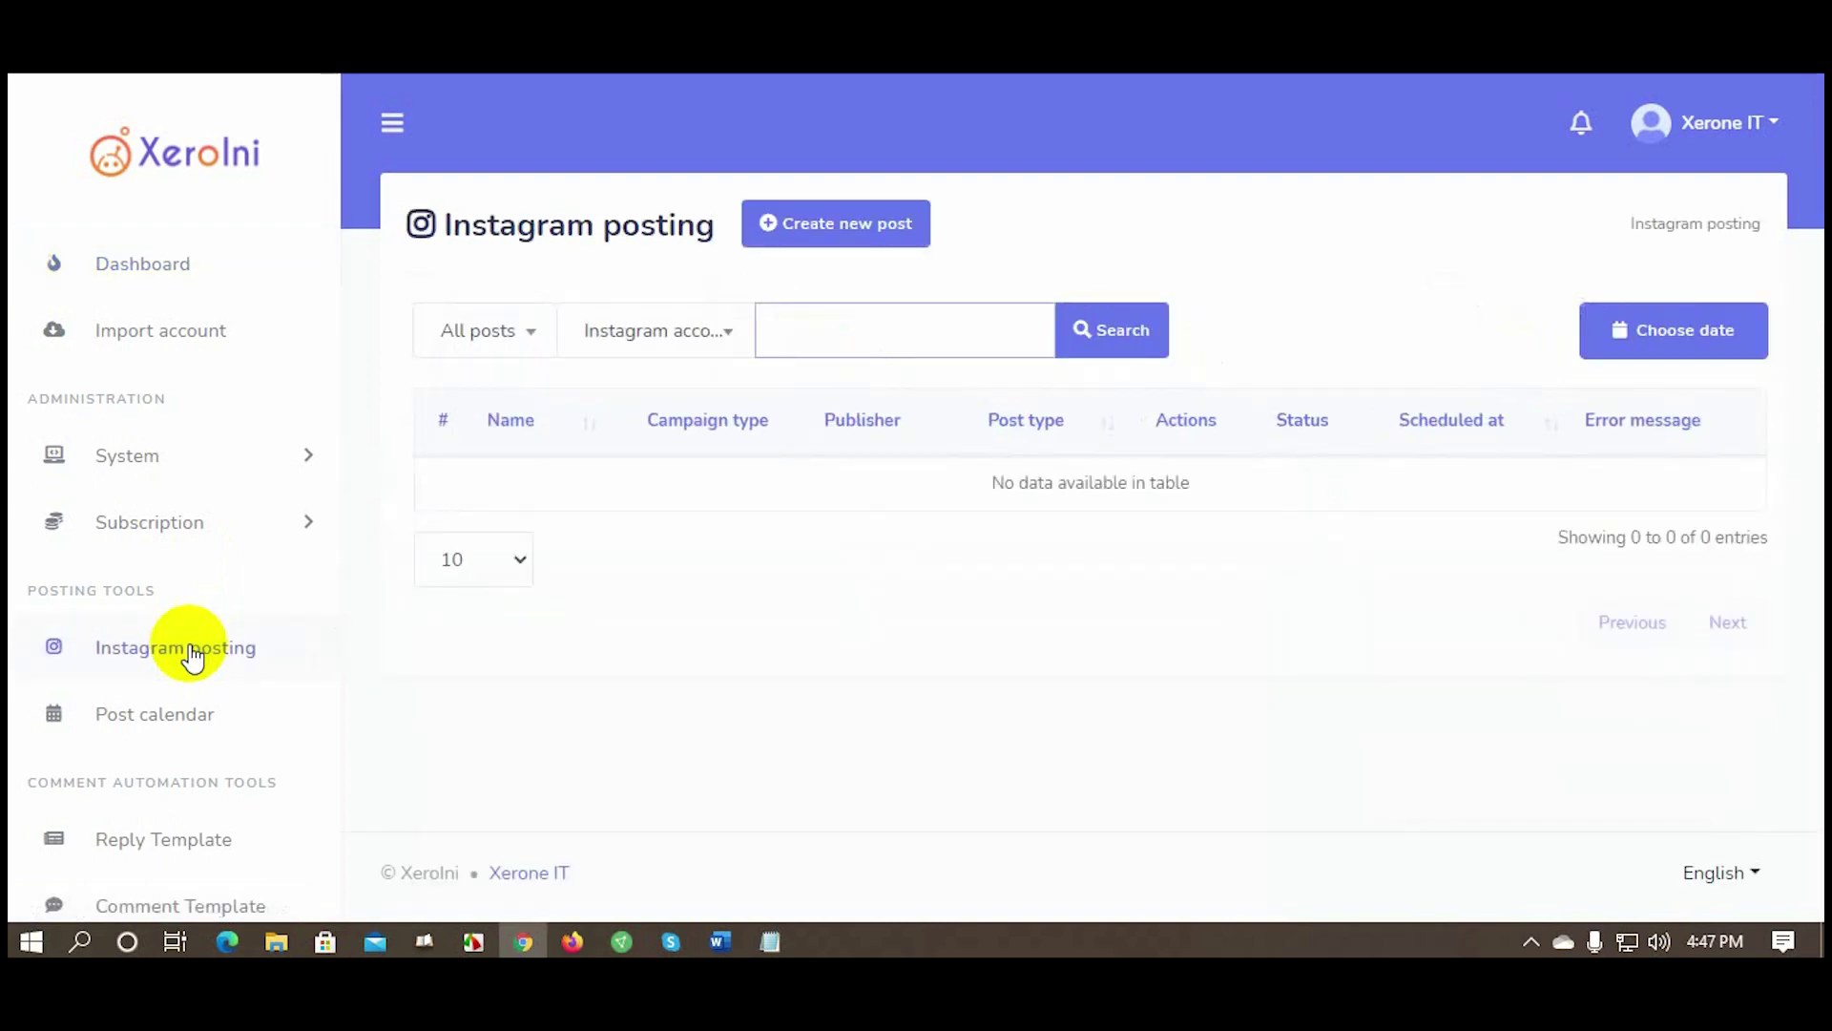
click(844, 229)
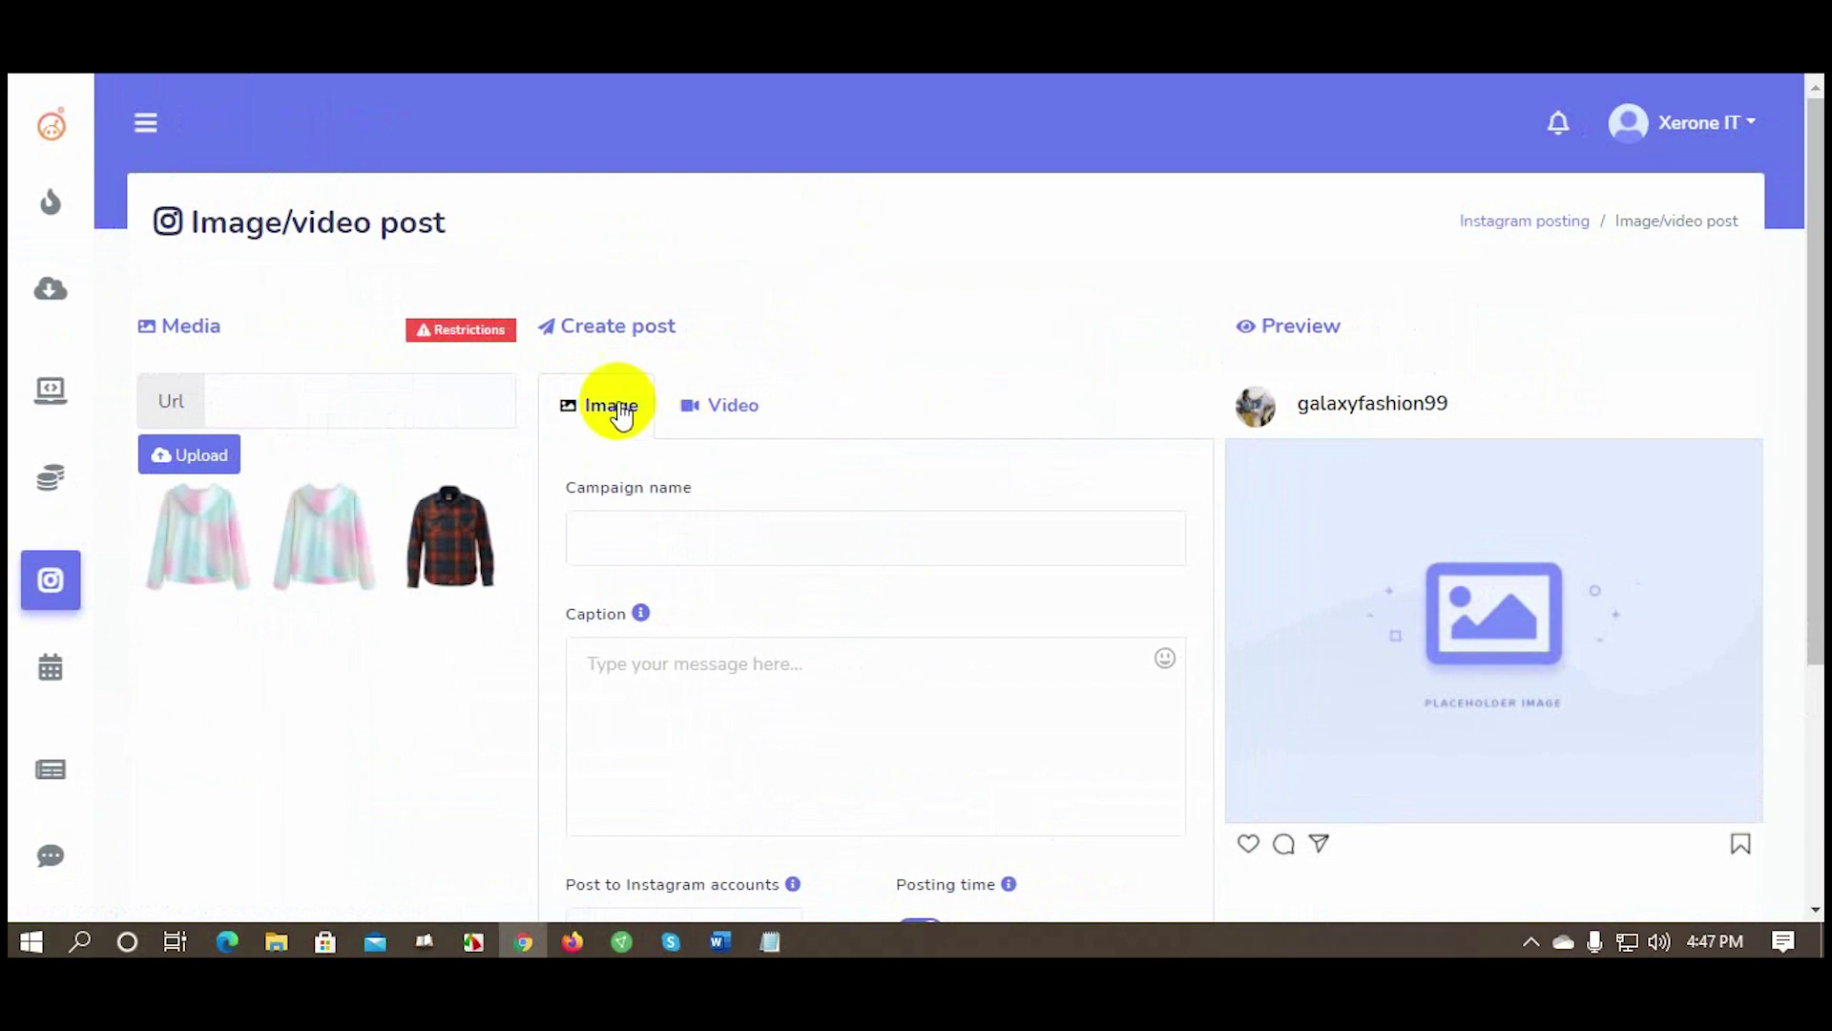
click(746, 408)
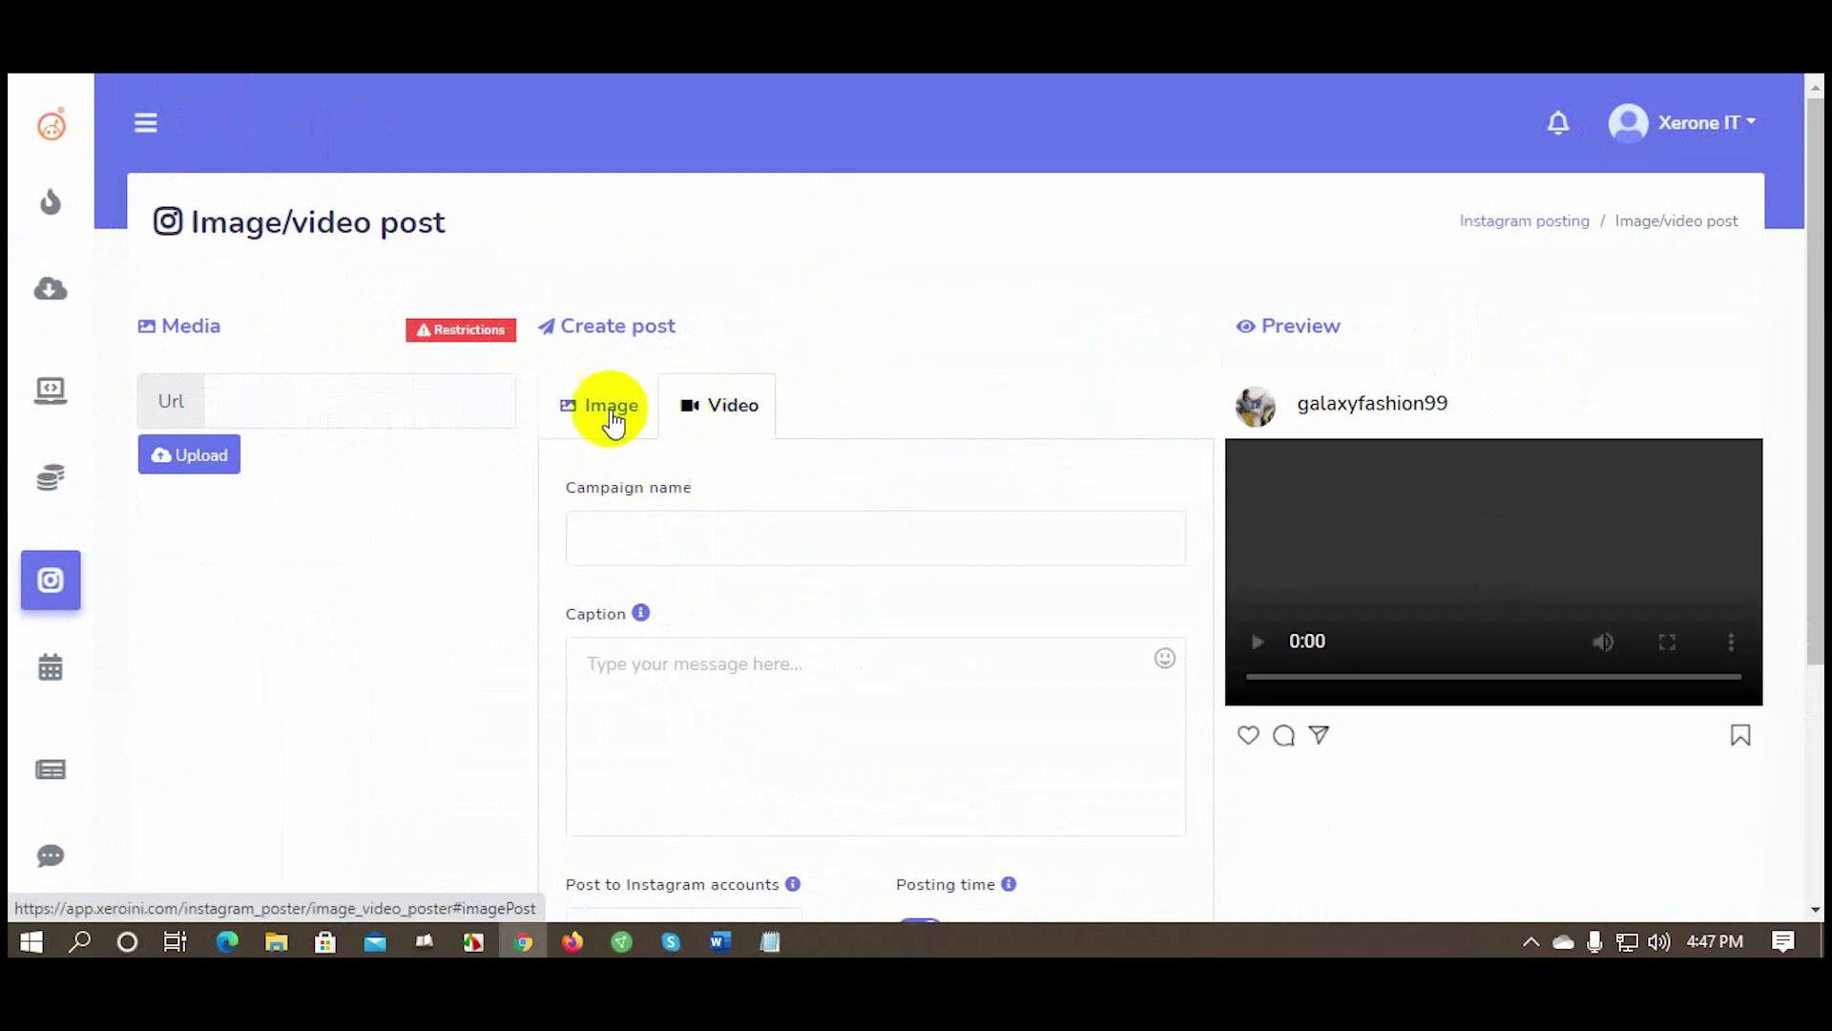
click(612, 409)
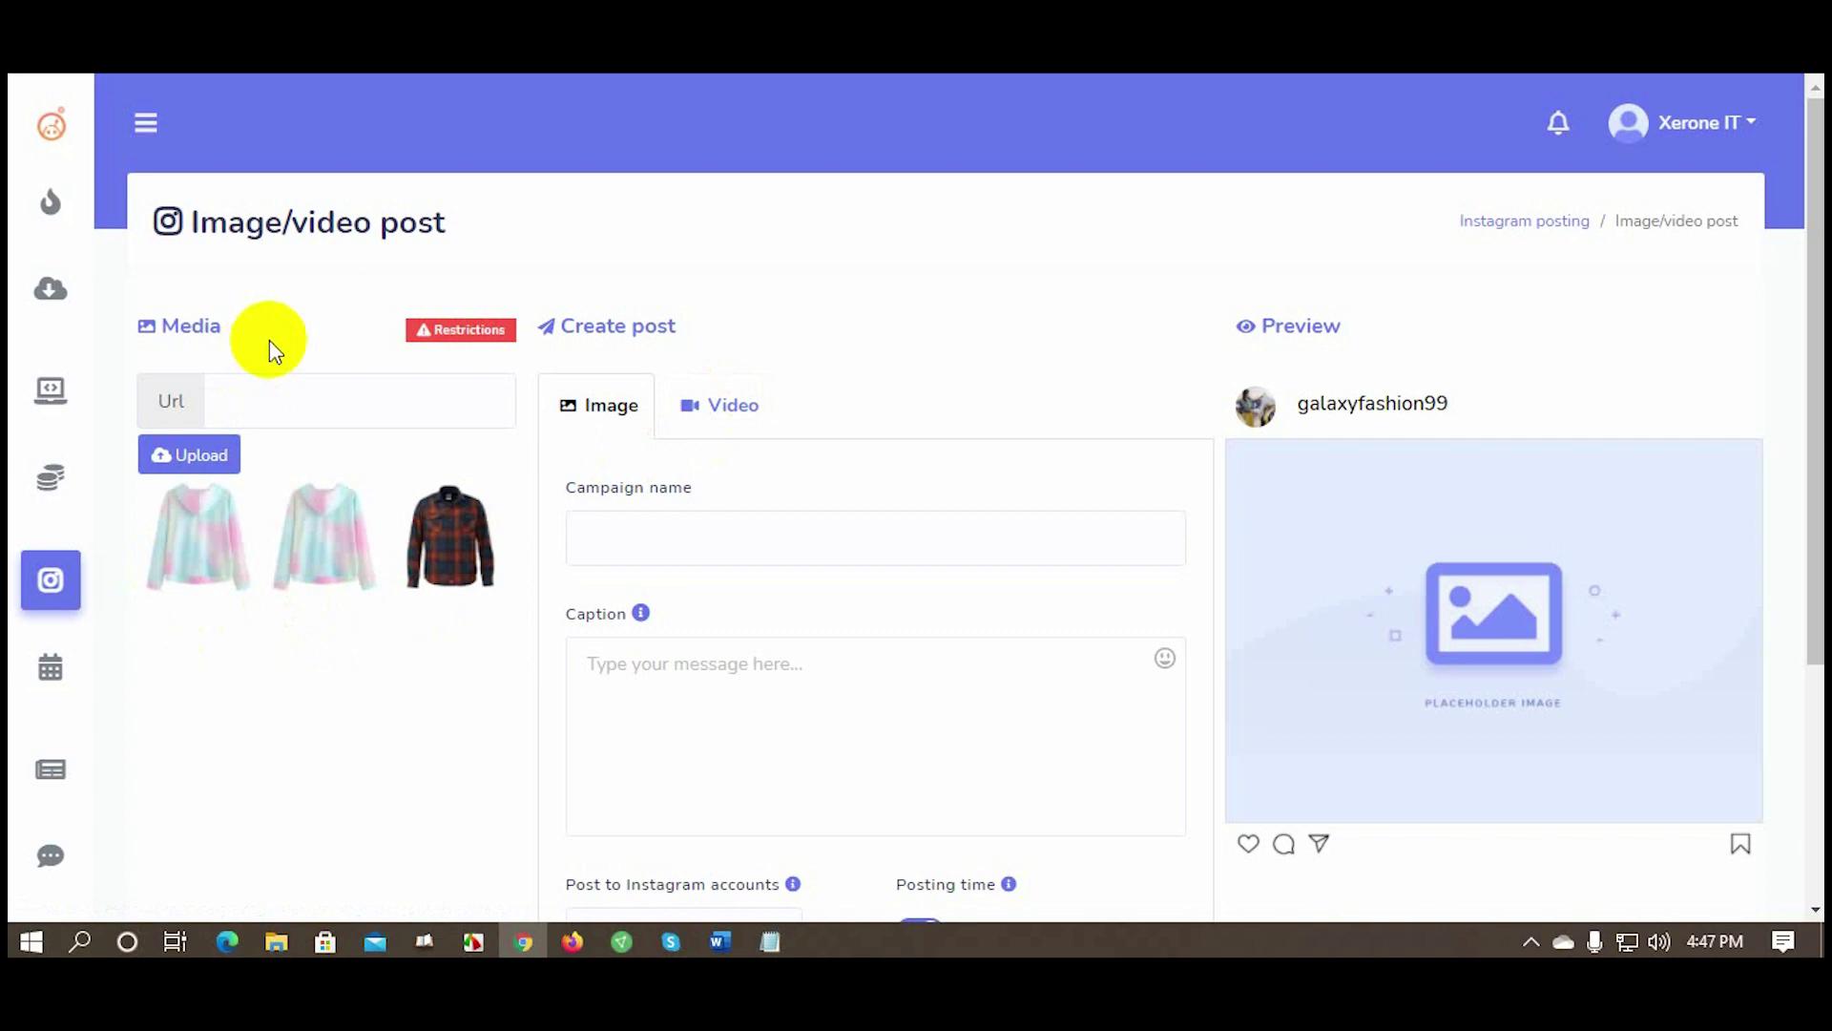
Upload the pastel tie-dye hoodie image with campaign name 'New tops' and caption 'Colorful top for women.'
click(198, 458)
click(773, 384)
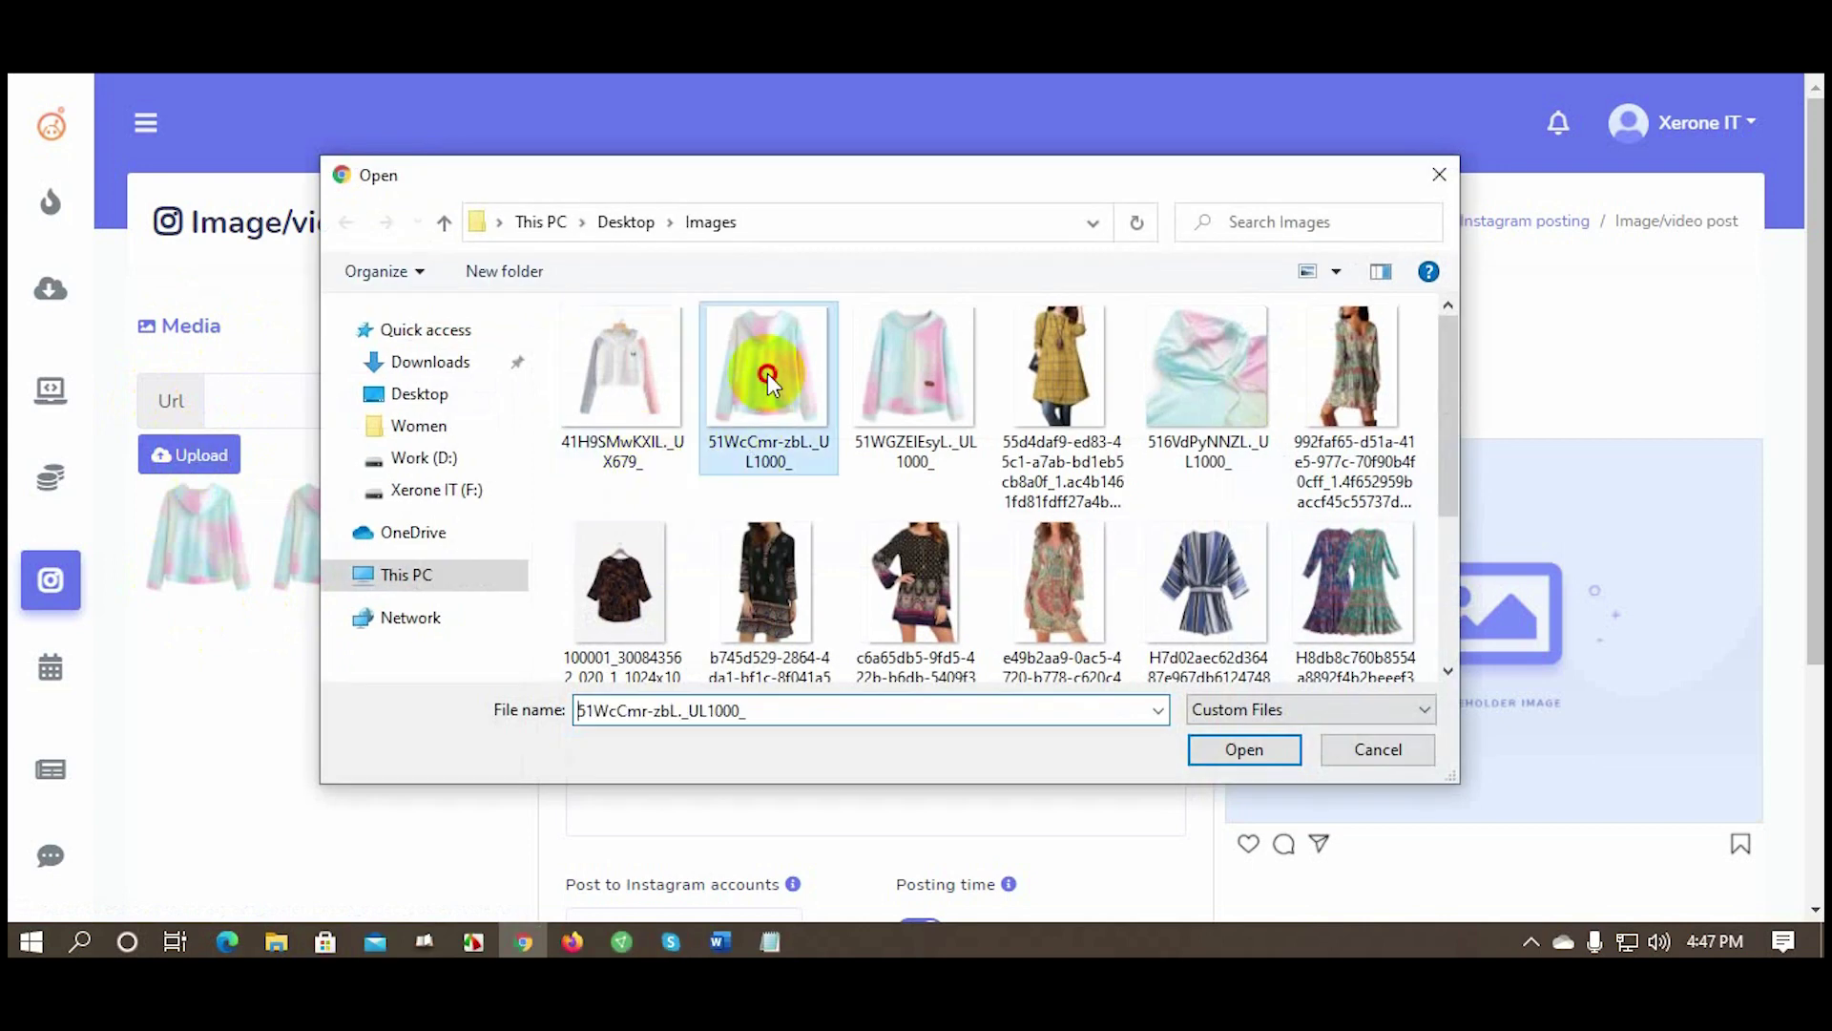
click(1231, 749)
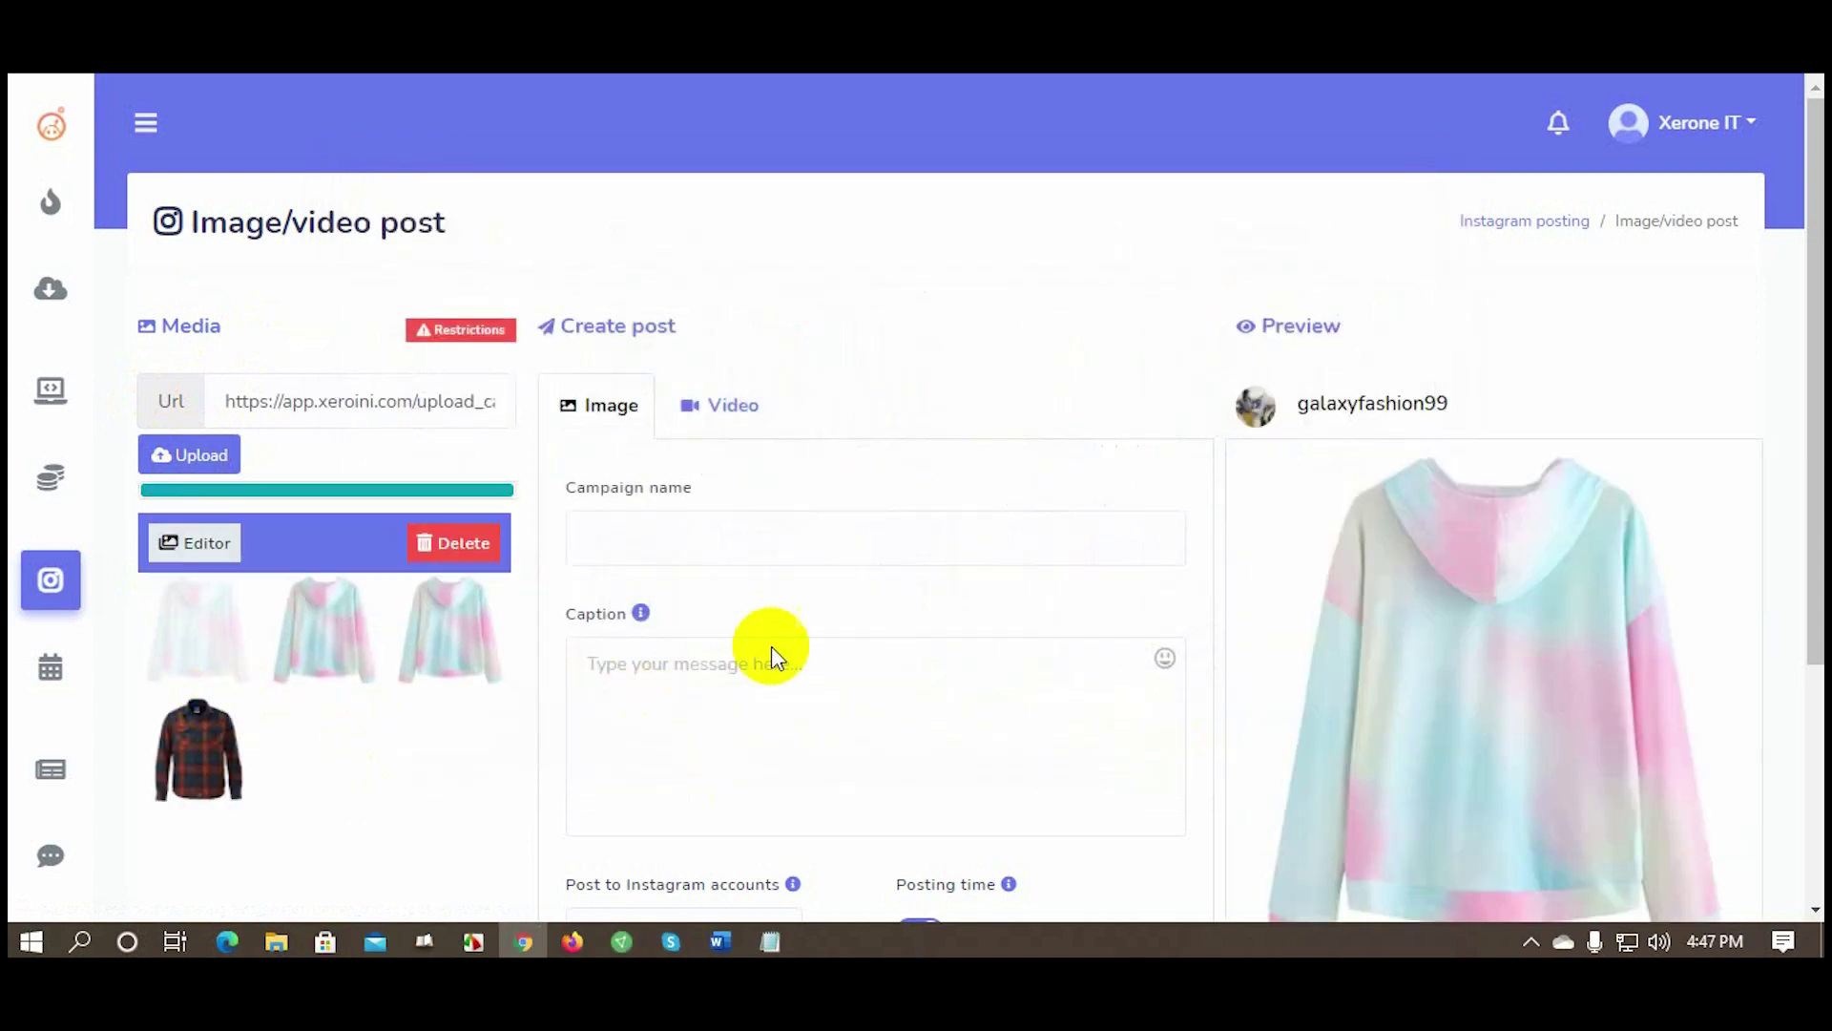
click(643, 528)
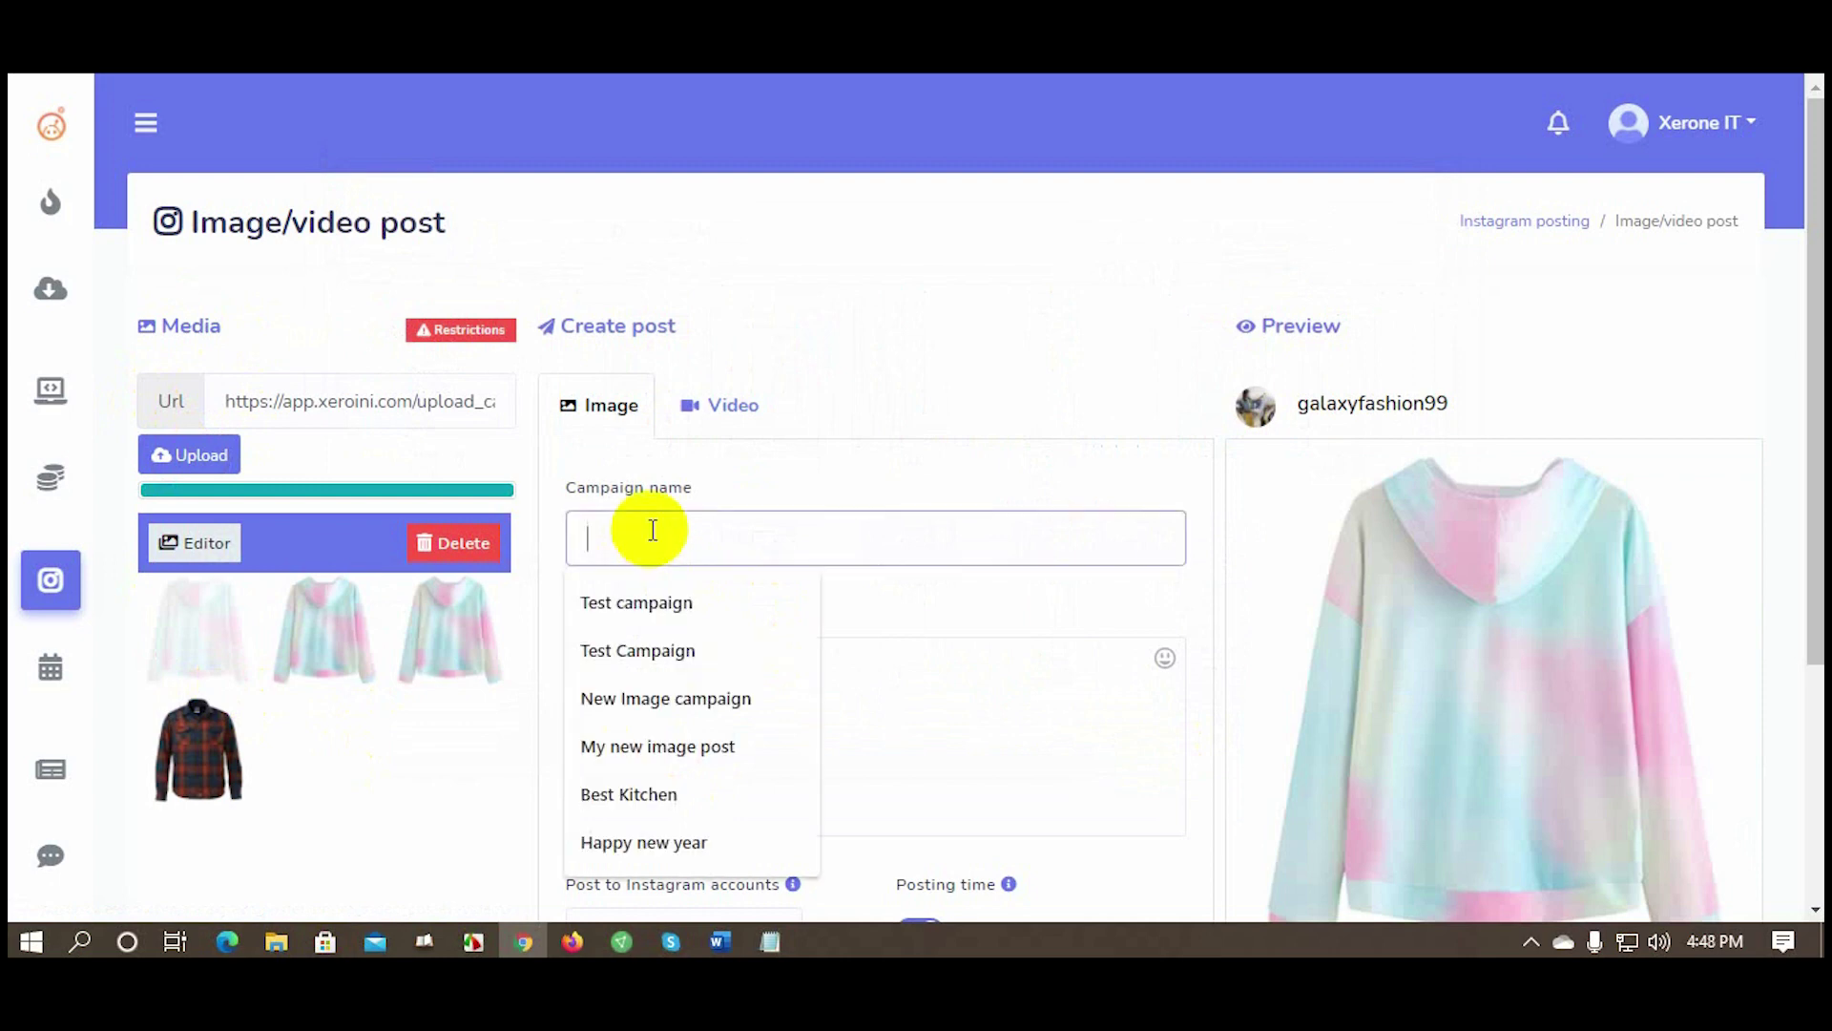
text(New tops)
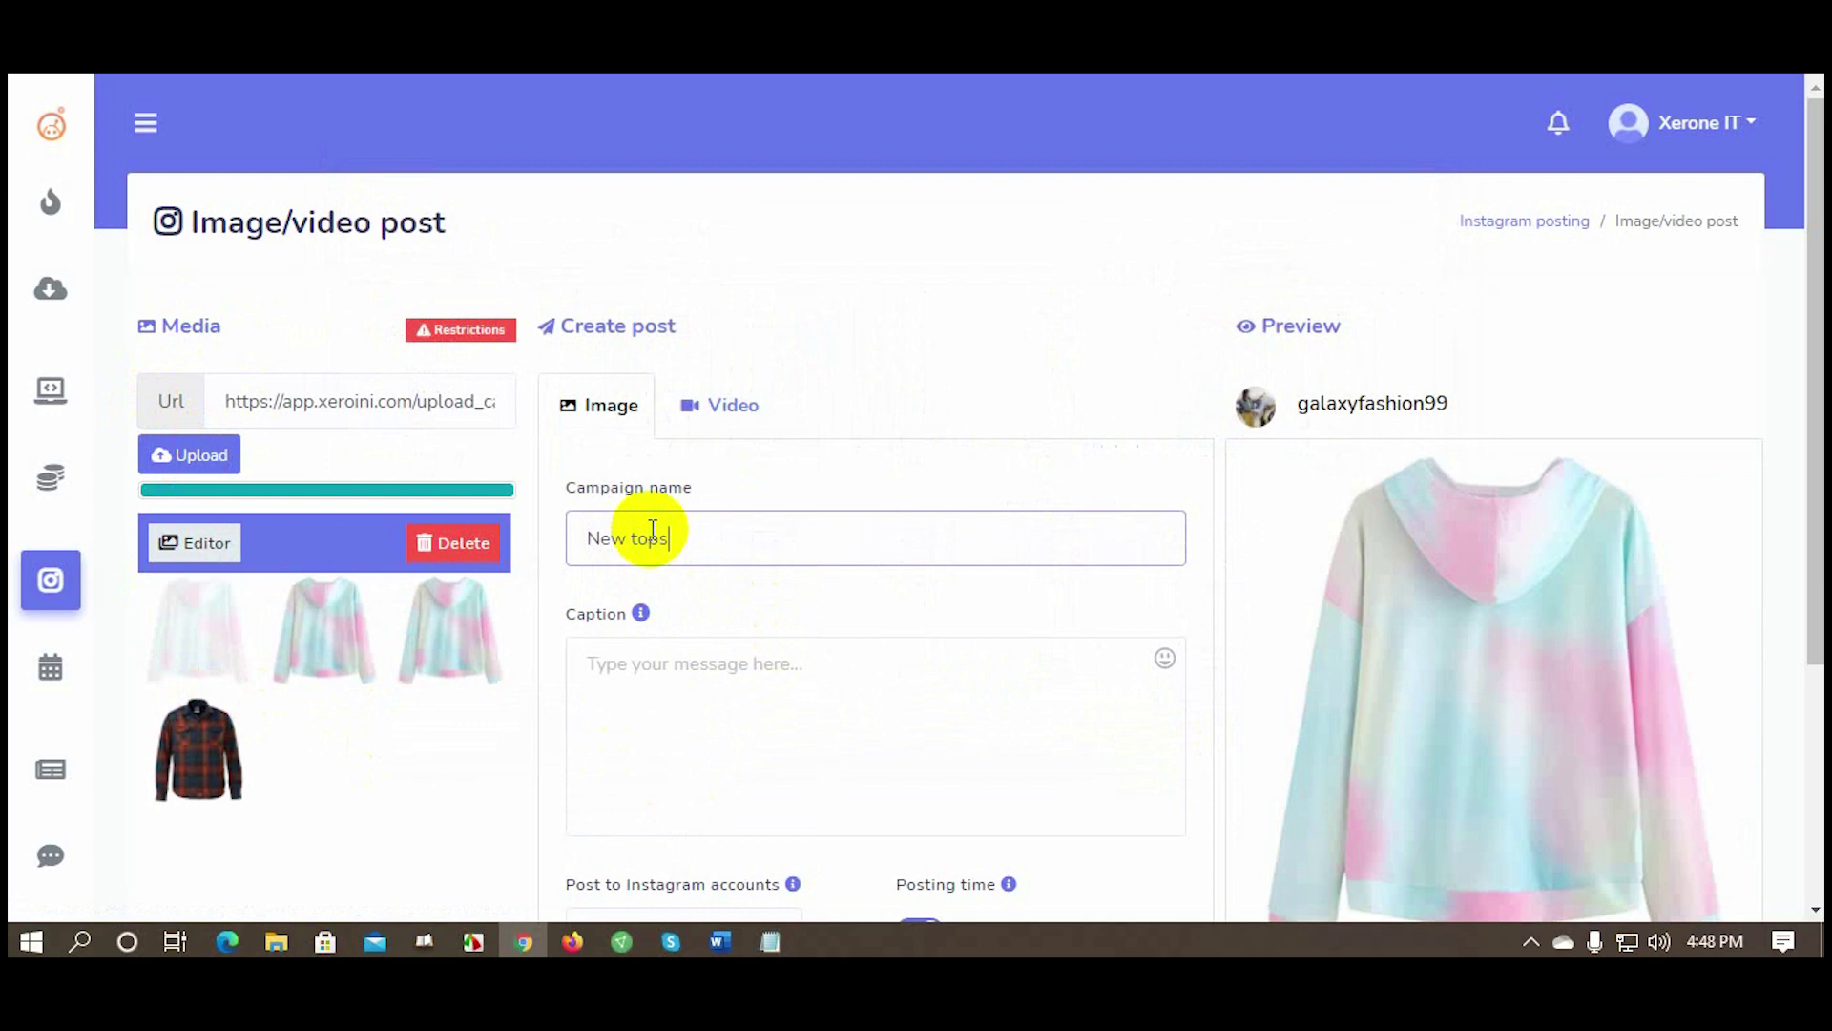
click(637, 700)
text(Co)
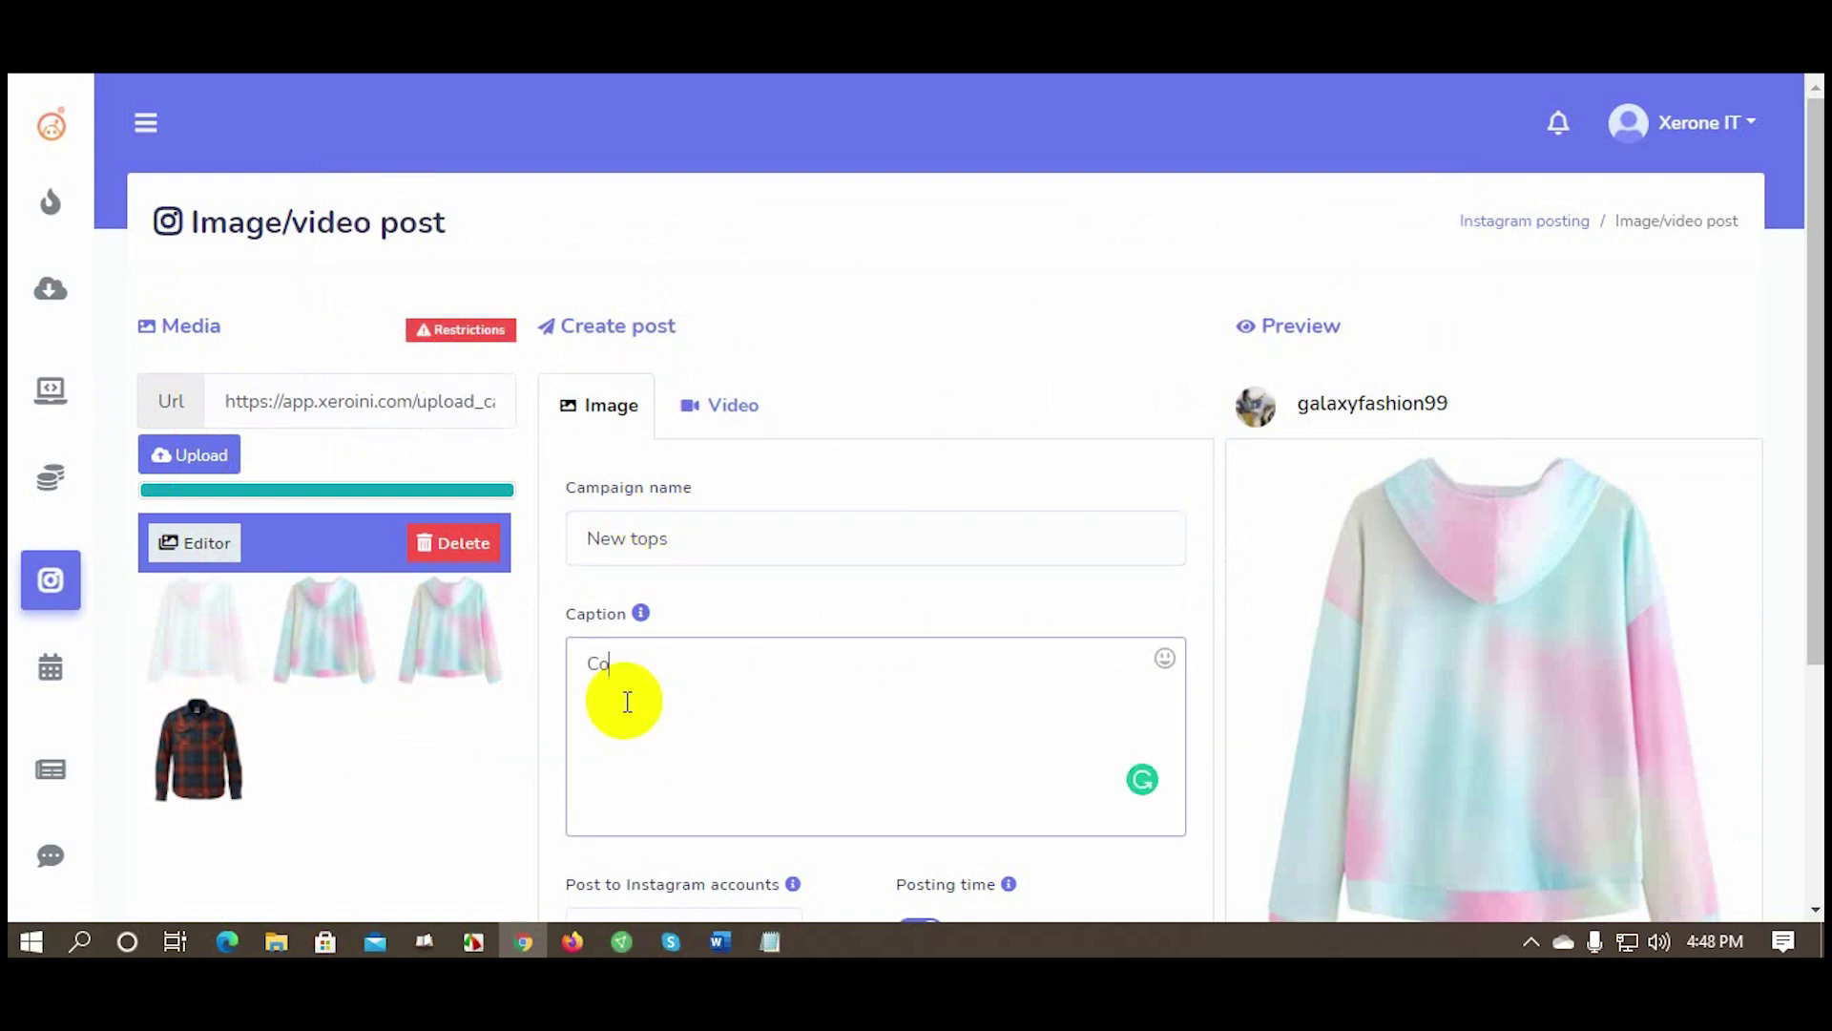
text(lorful top for women.)
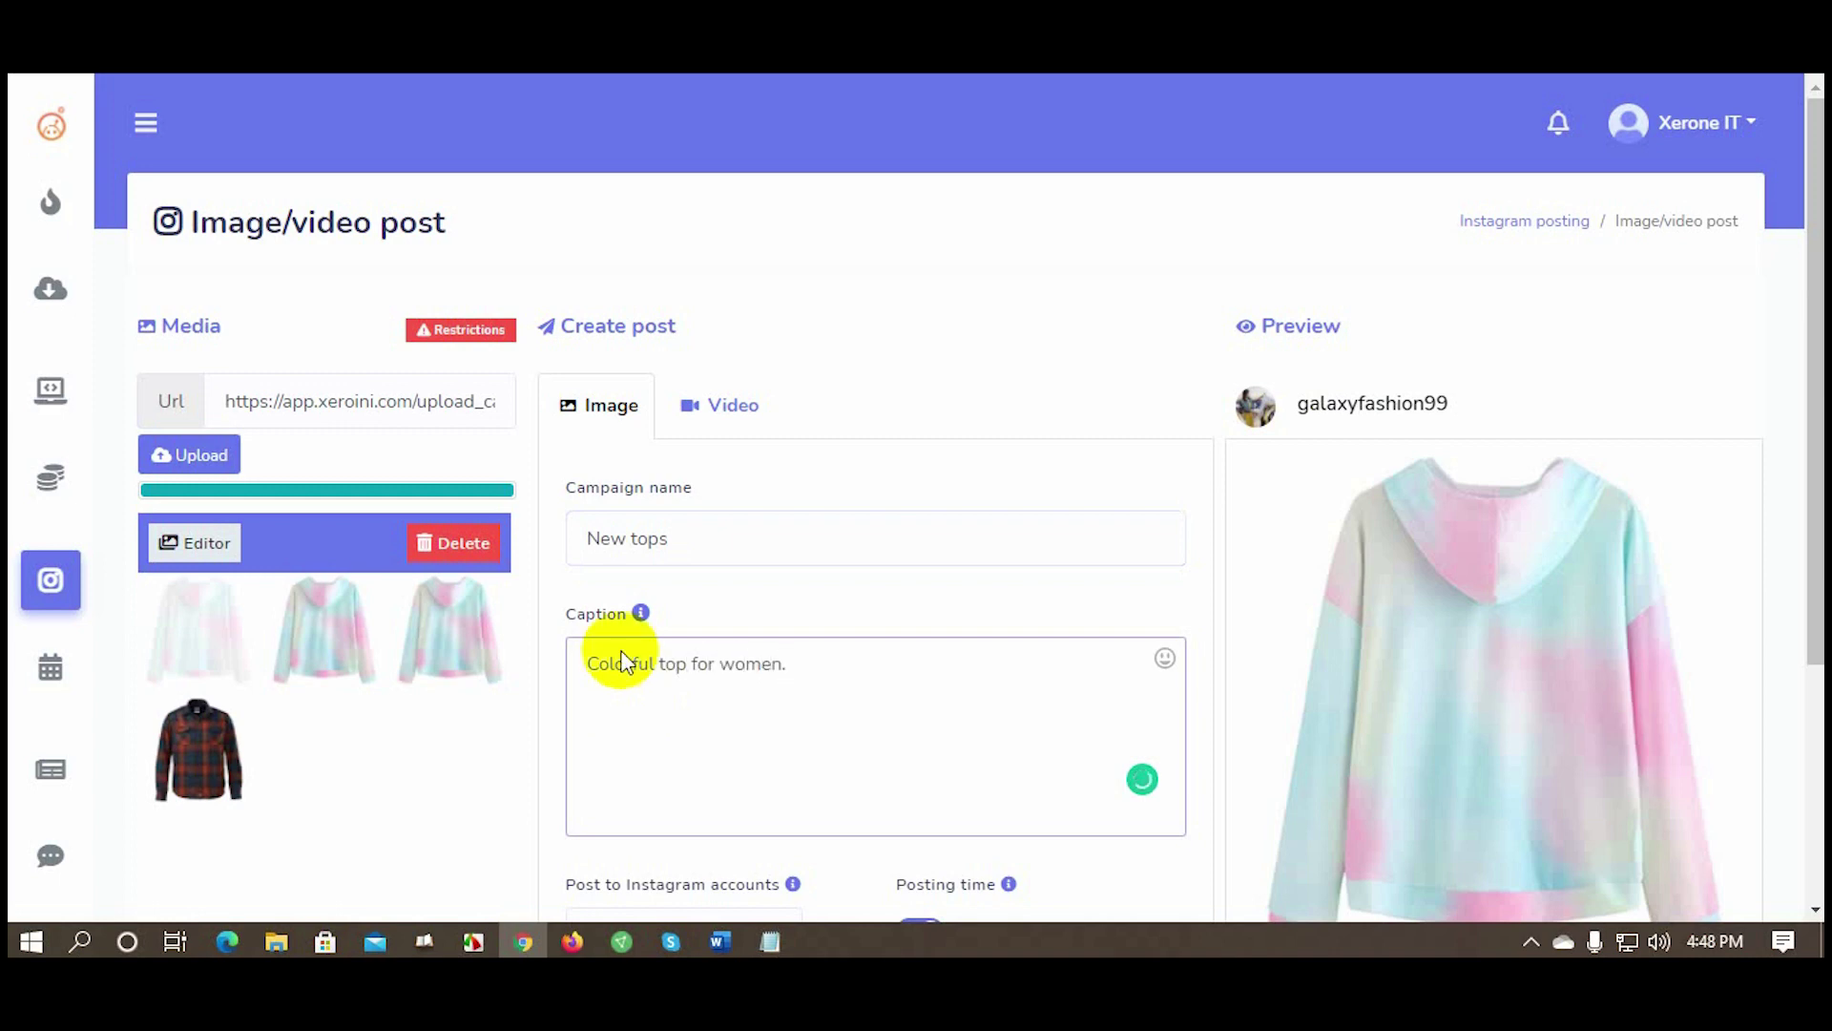
Select the shop's Instagram account for posting and turn off Post now
scroll(415, 650, down, 3)
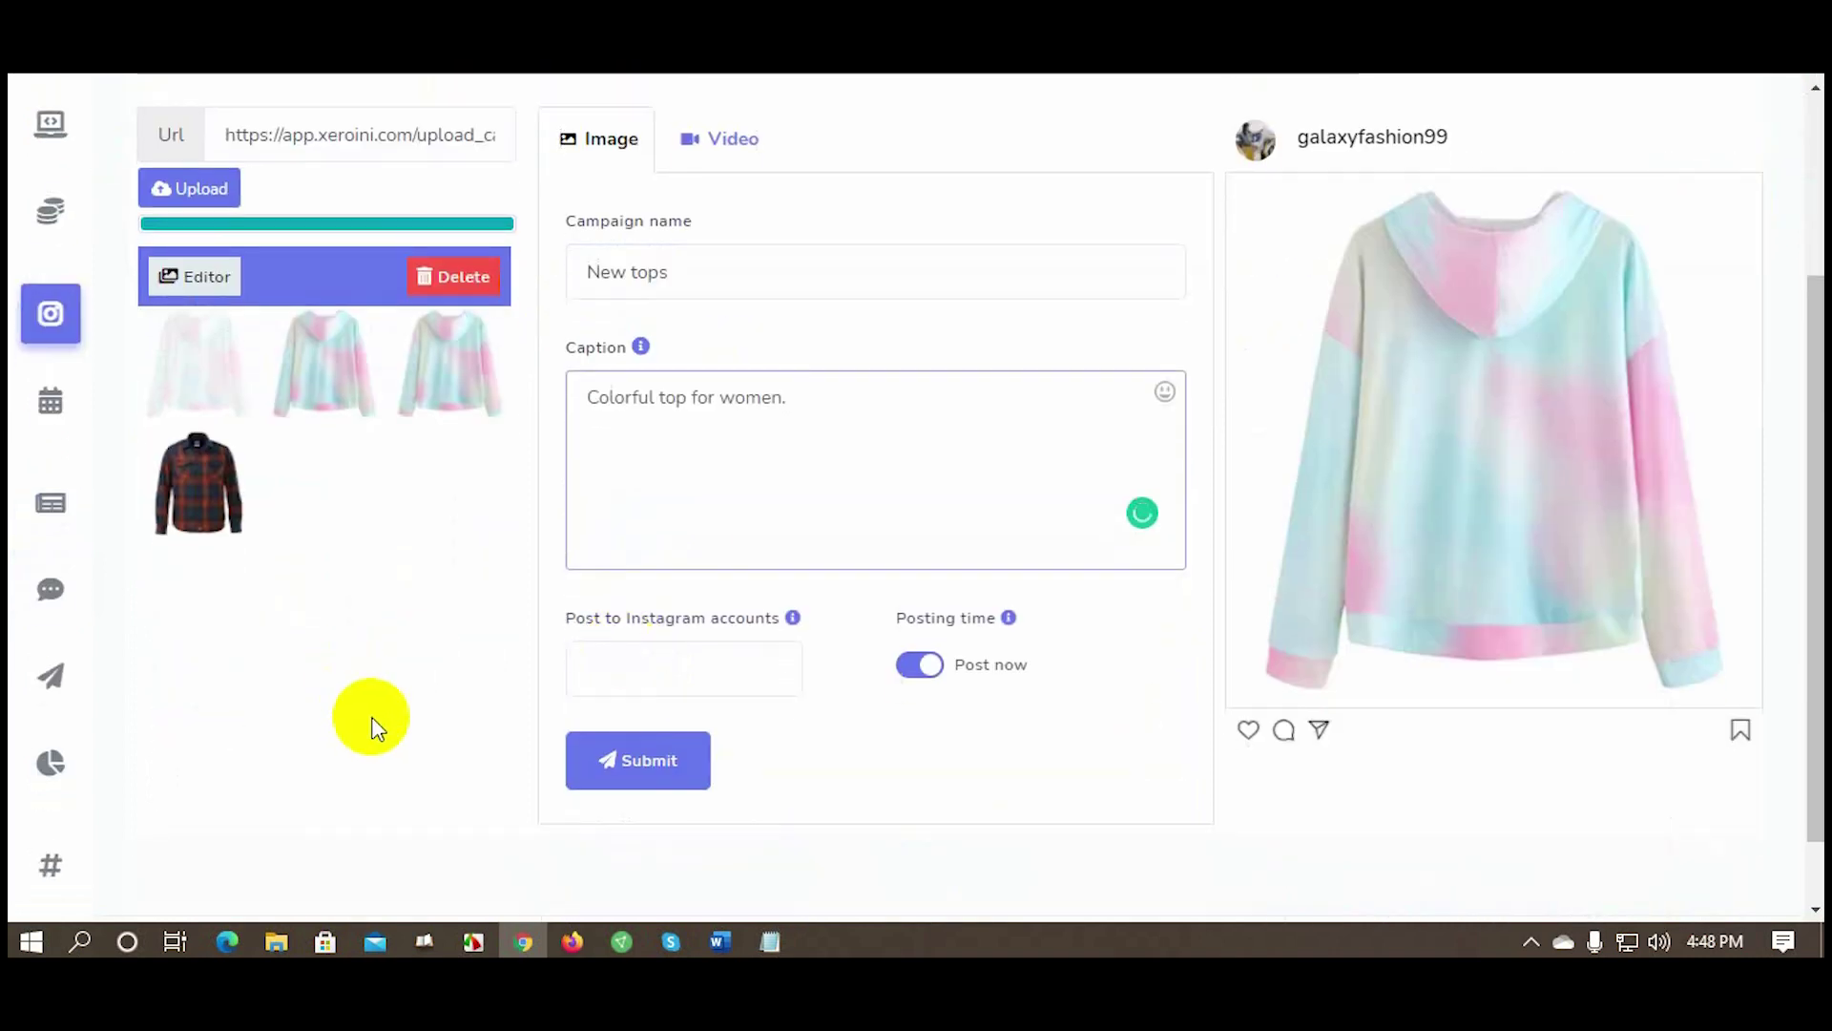
click(626, 670)
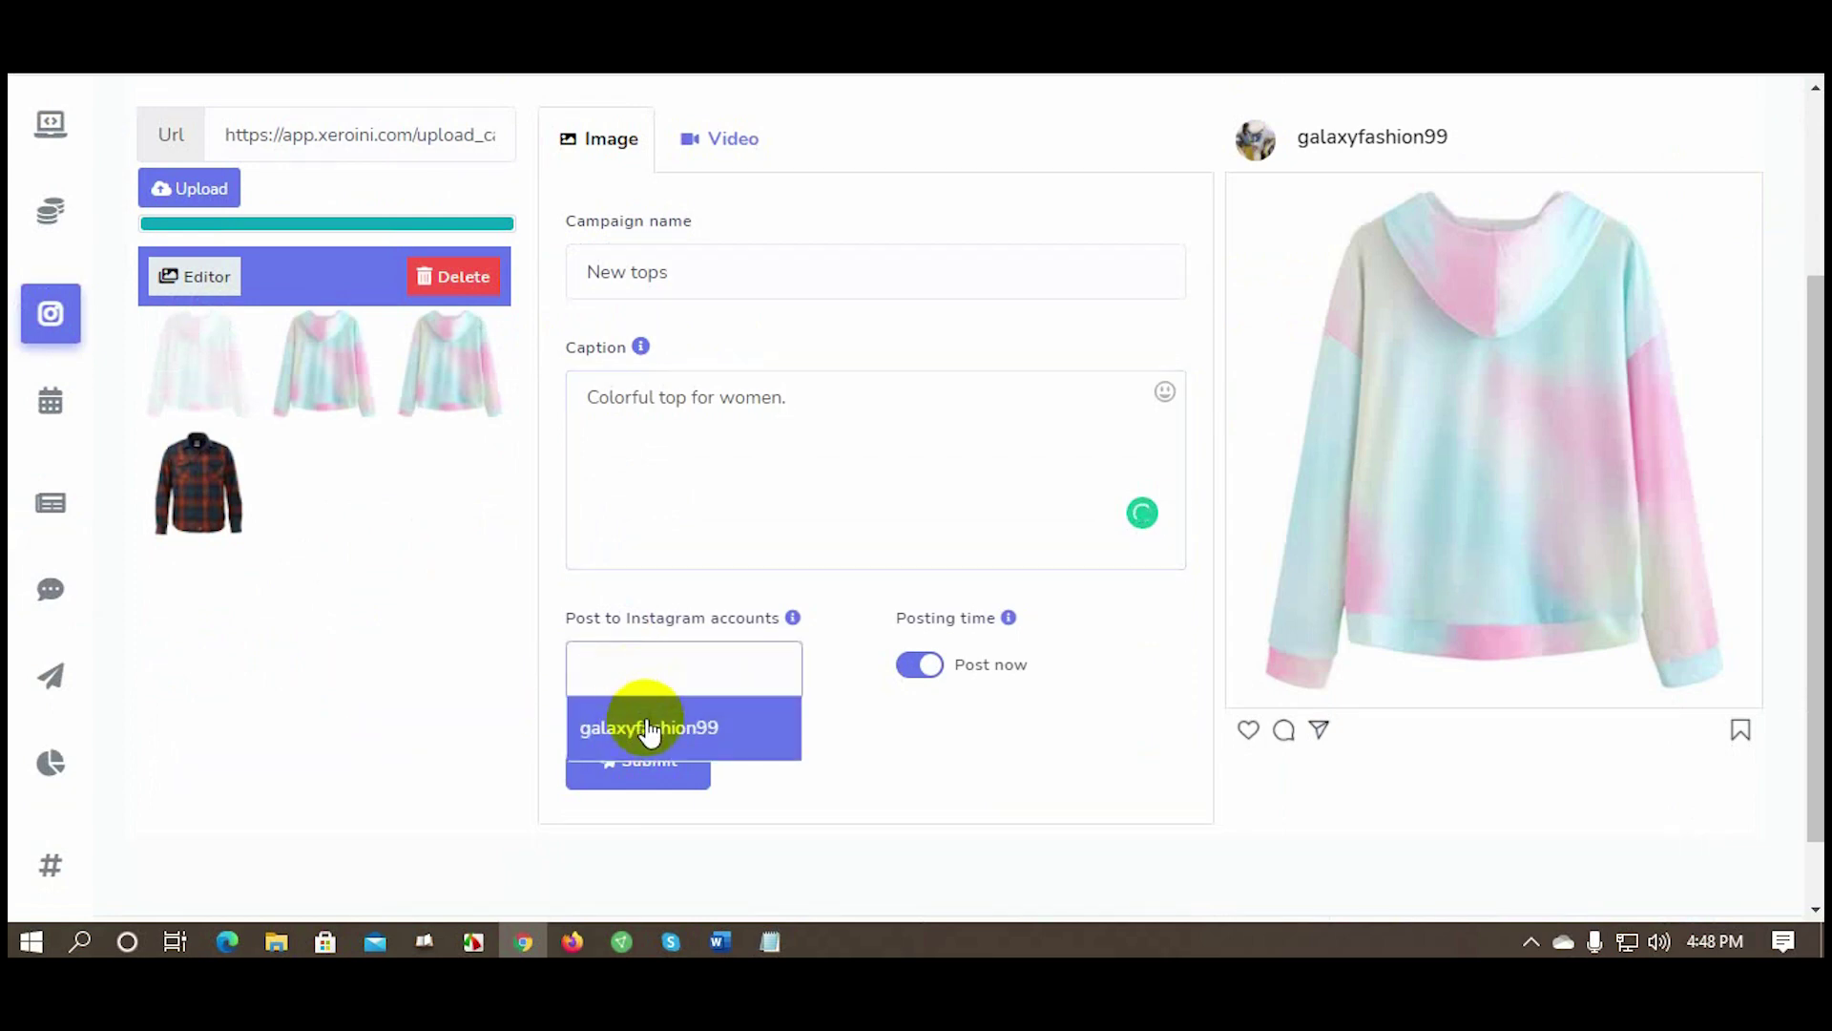
click(642, 730)
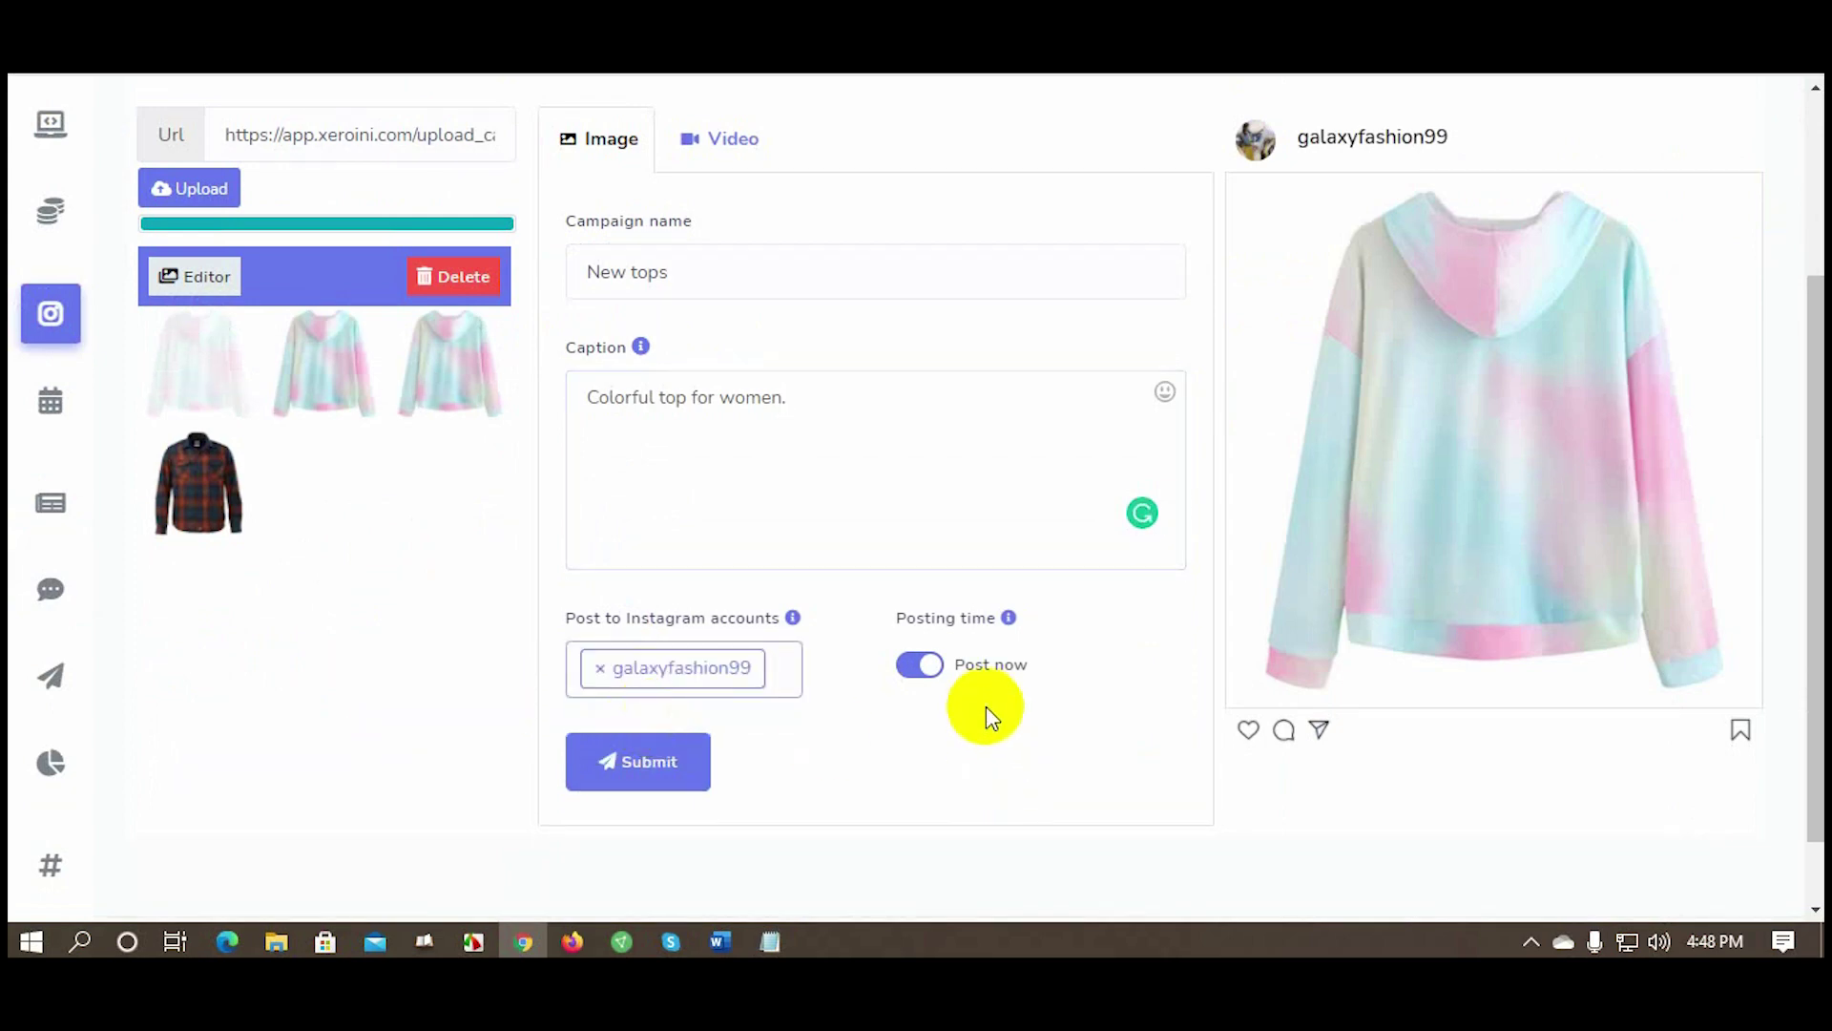
click(931, 665)
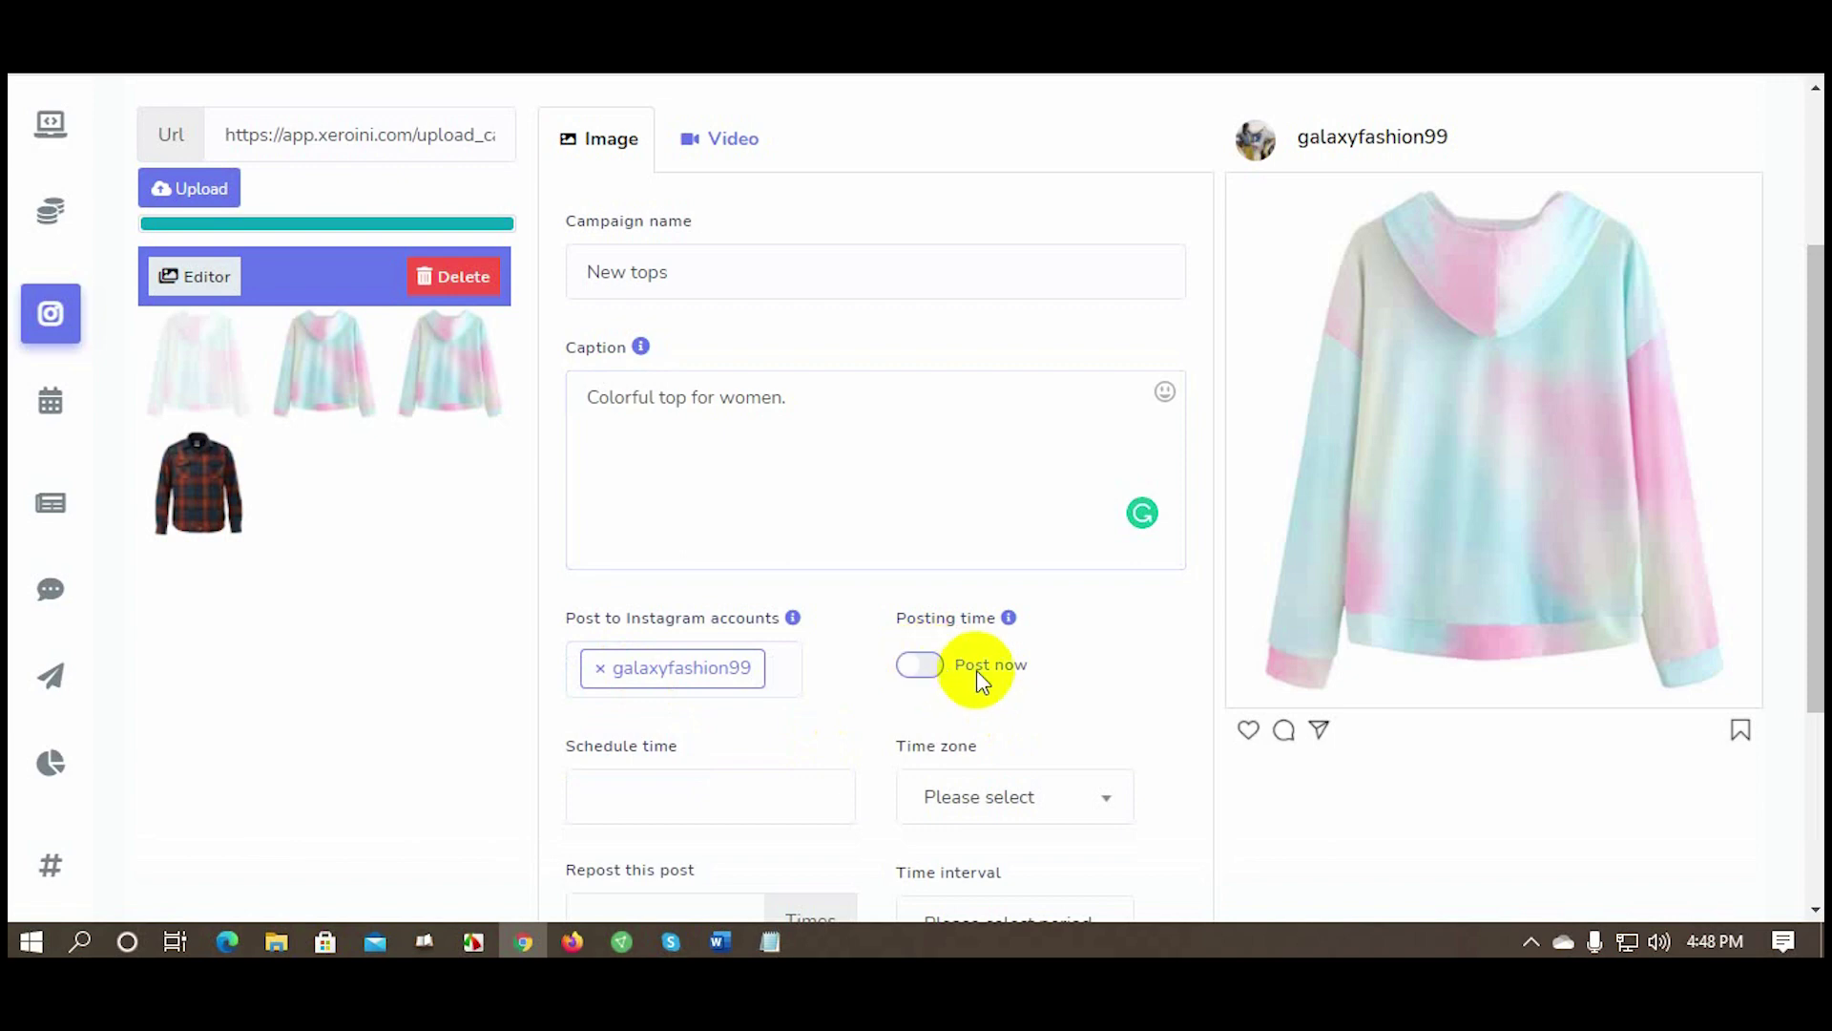
Schedule the post for Feb 25 at 18:00 in the Asia/Dhaka time zone
scroll(463, 667, down, 1)
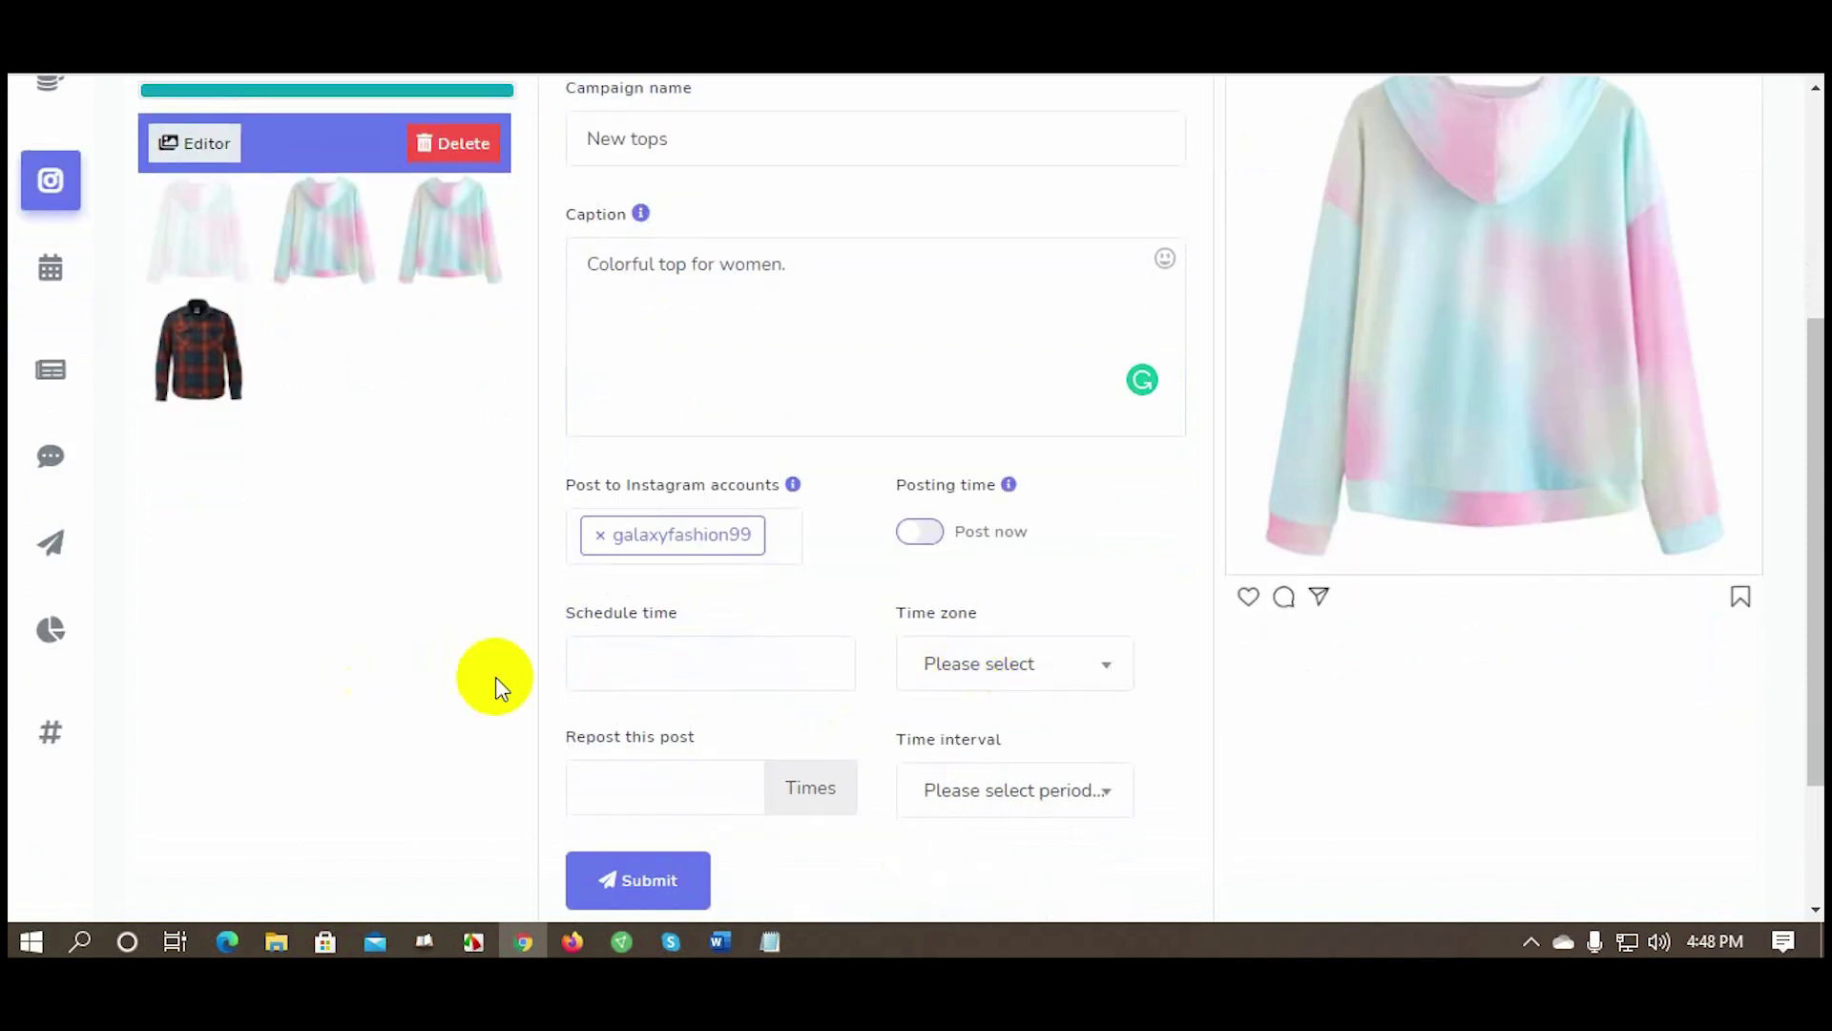
scroll(472, 659, down, 1)
click(624, 530)
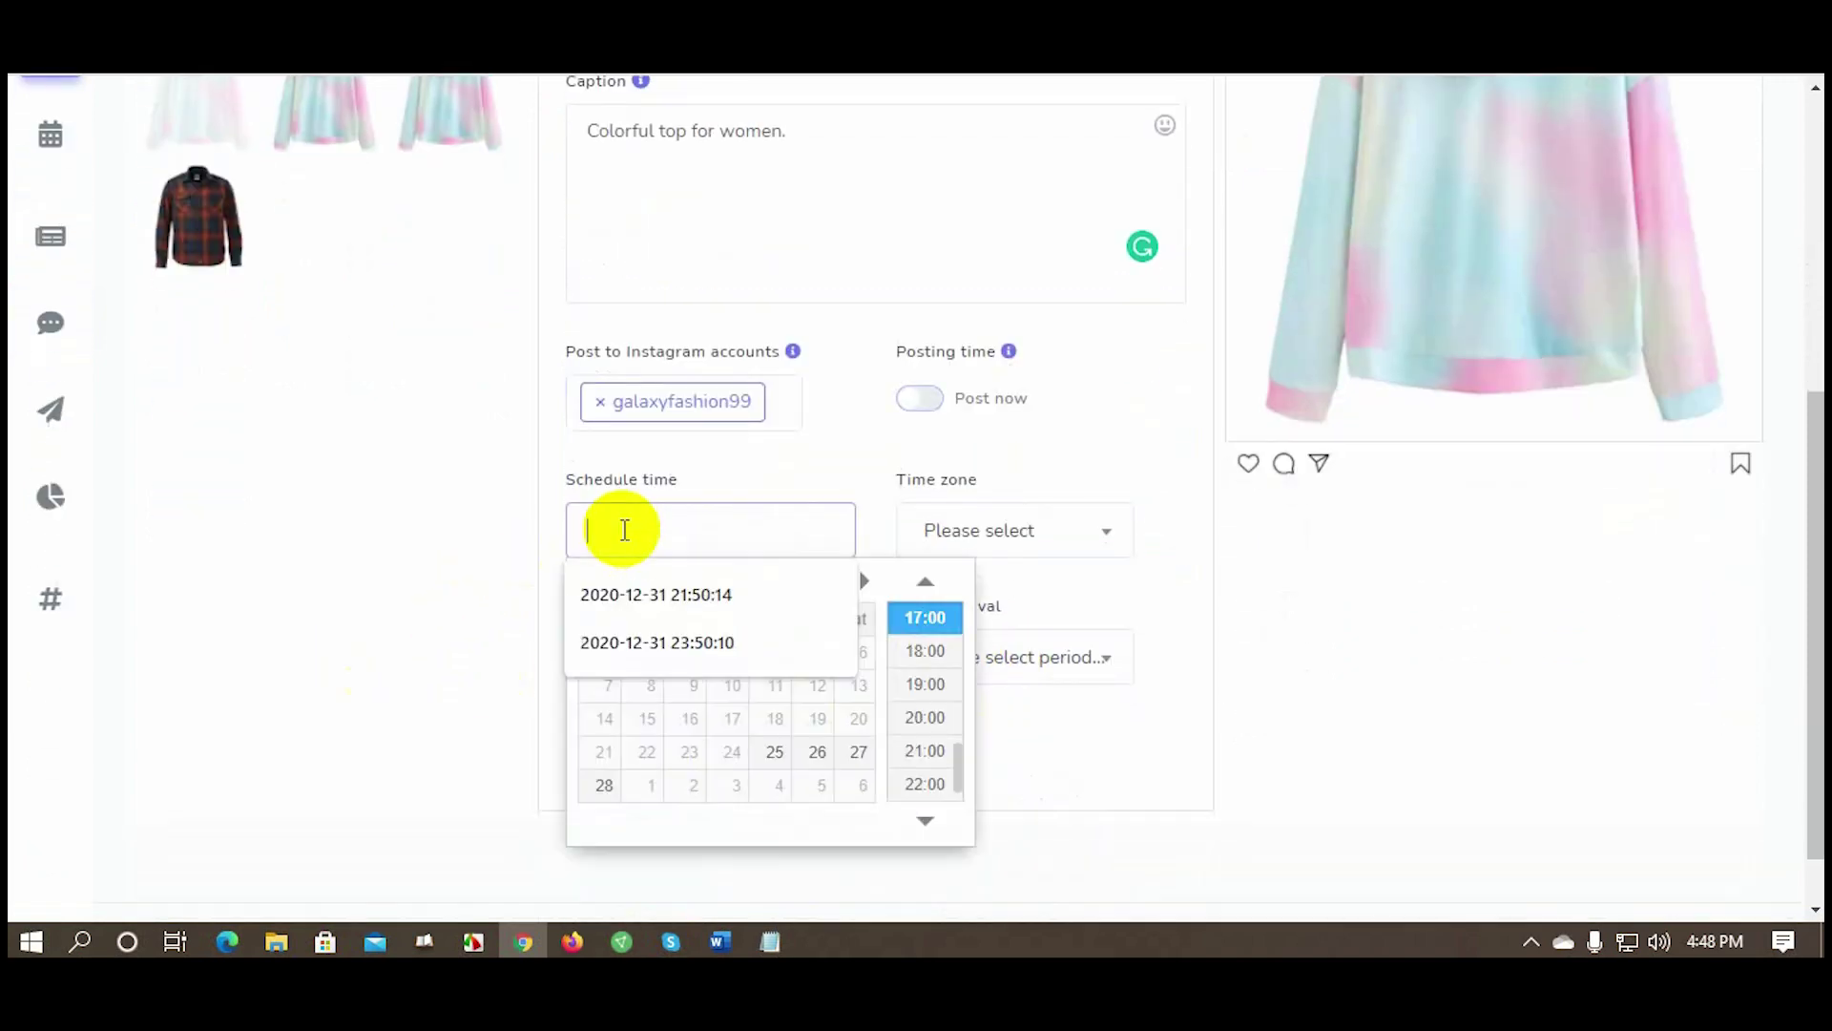
click(777, 750)
click(938, 659)
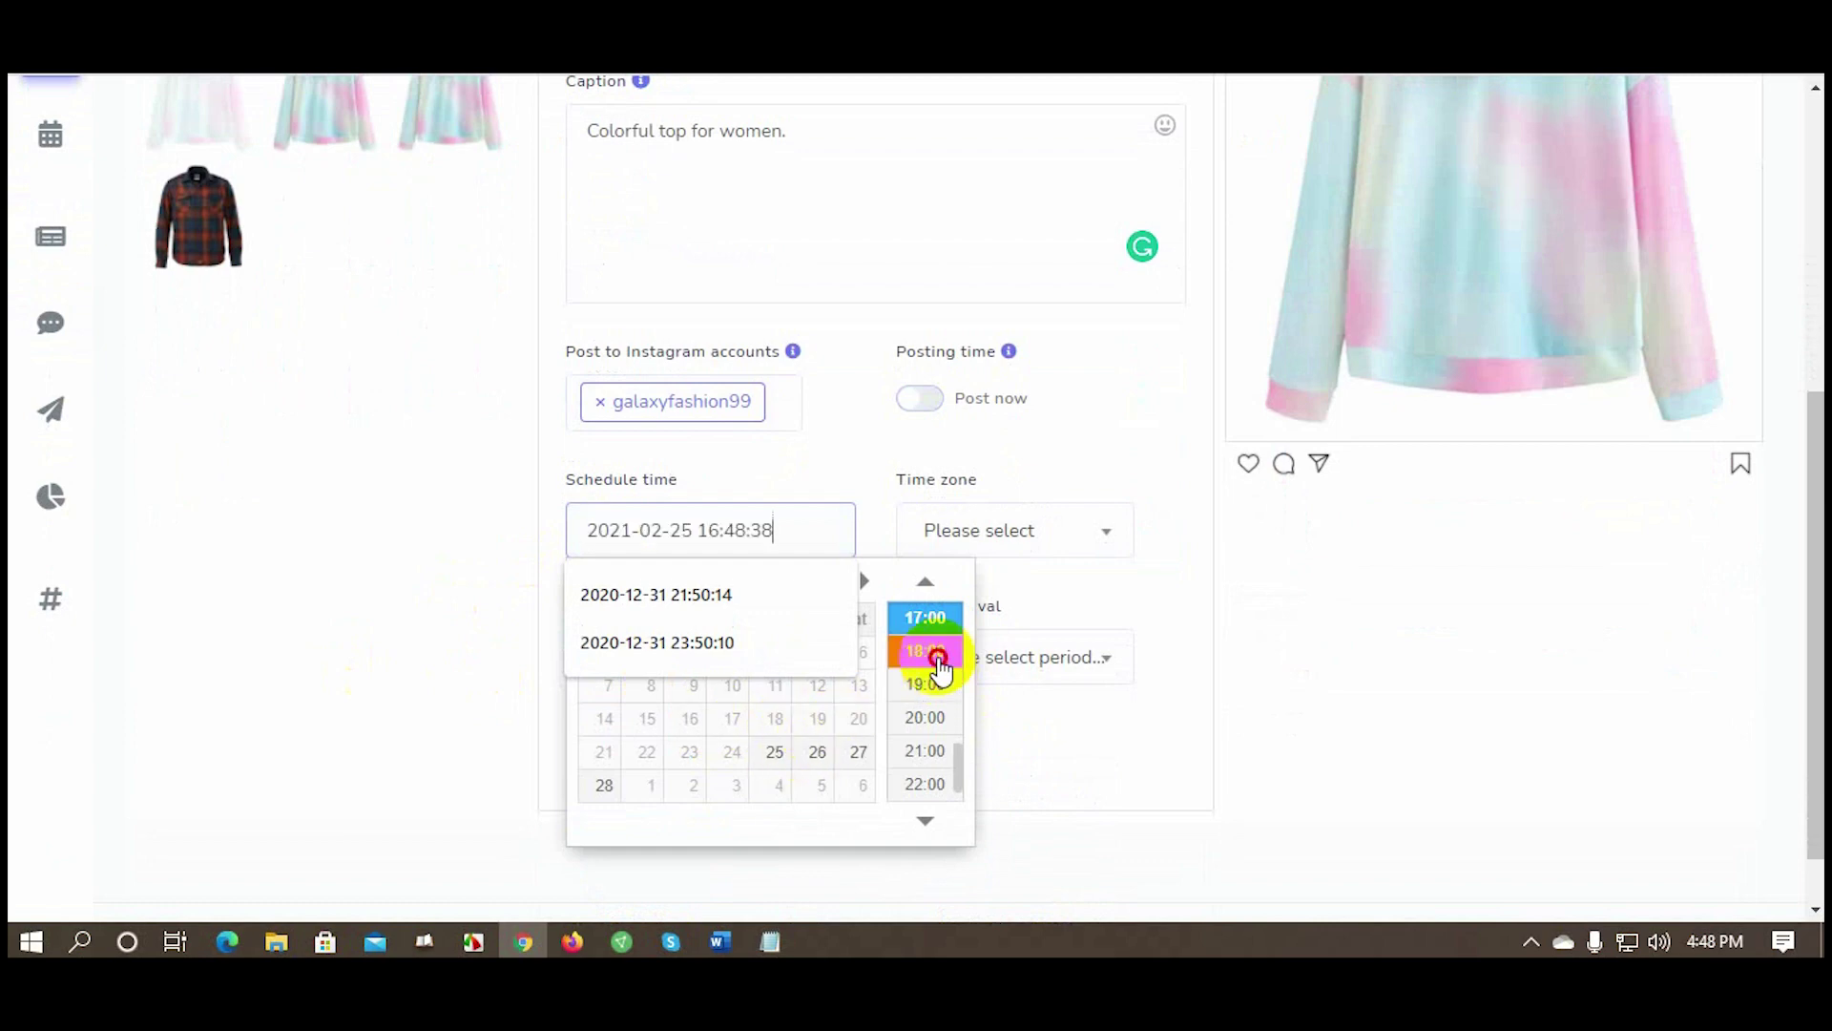
click(998, 547)
text(Dhak)
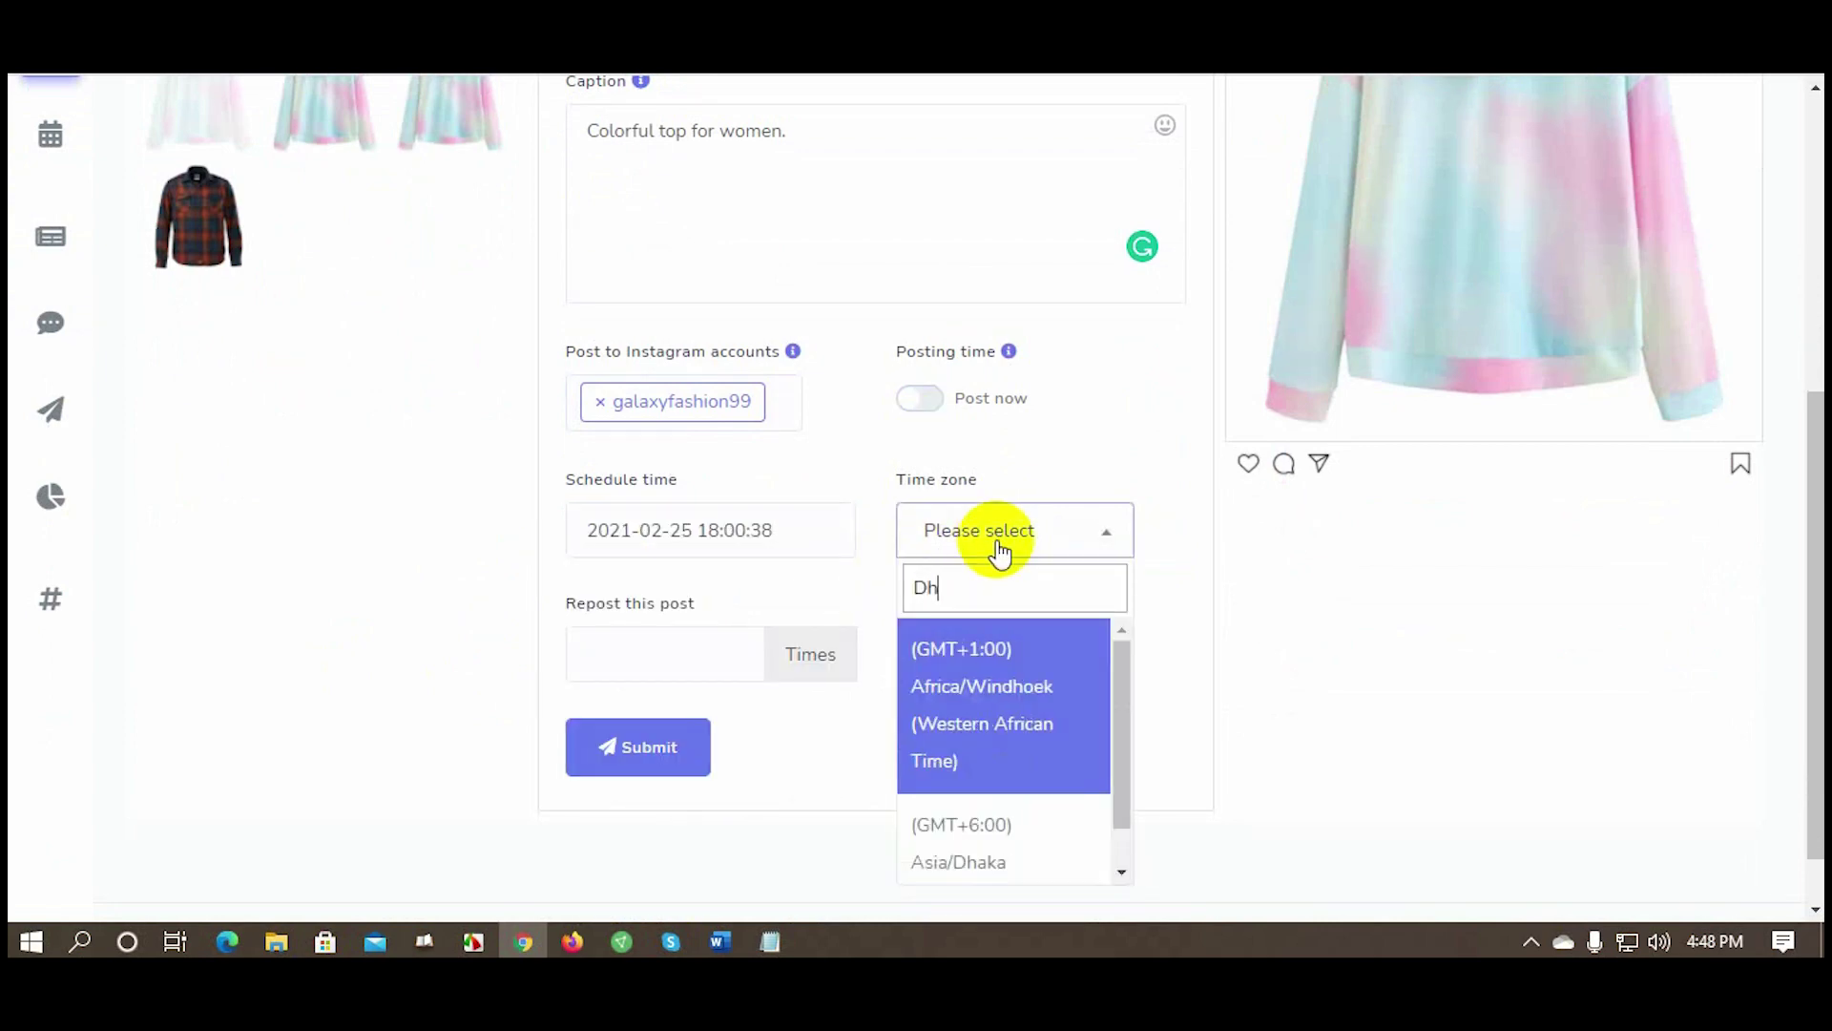
click(1000, 668)
Set the post to repost 7 times every 3 days and submit the campaign
click(623, 653)
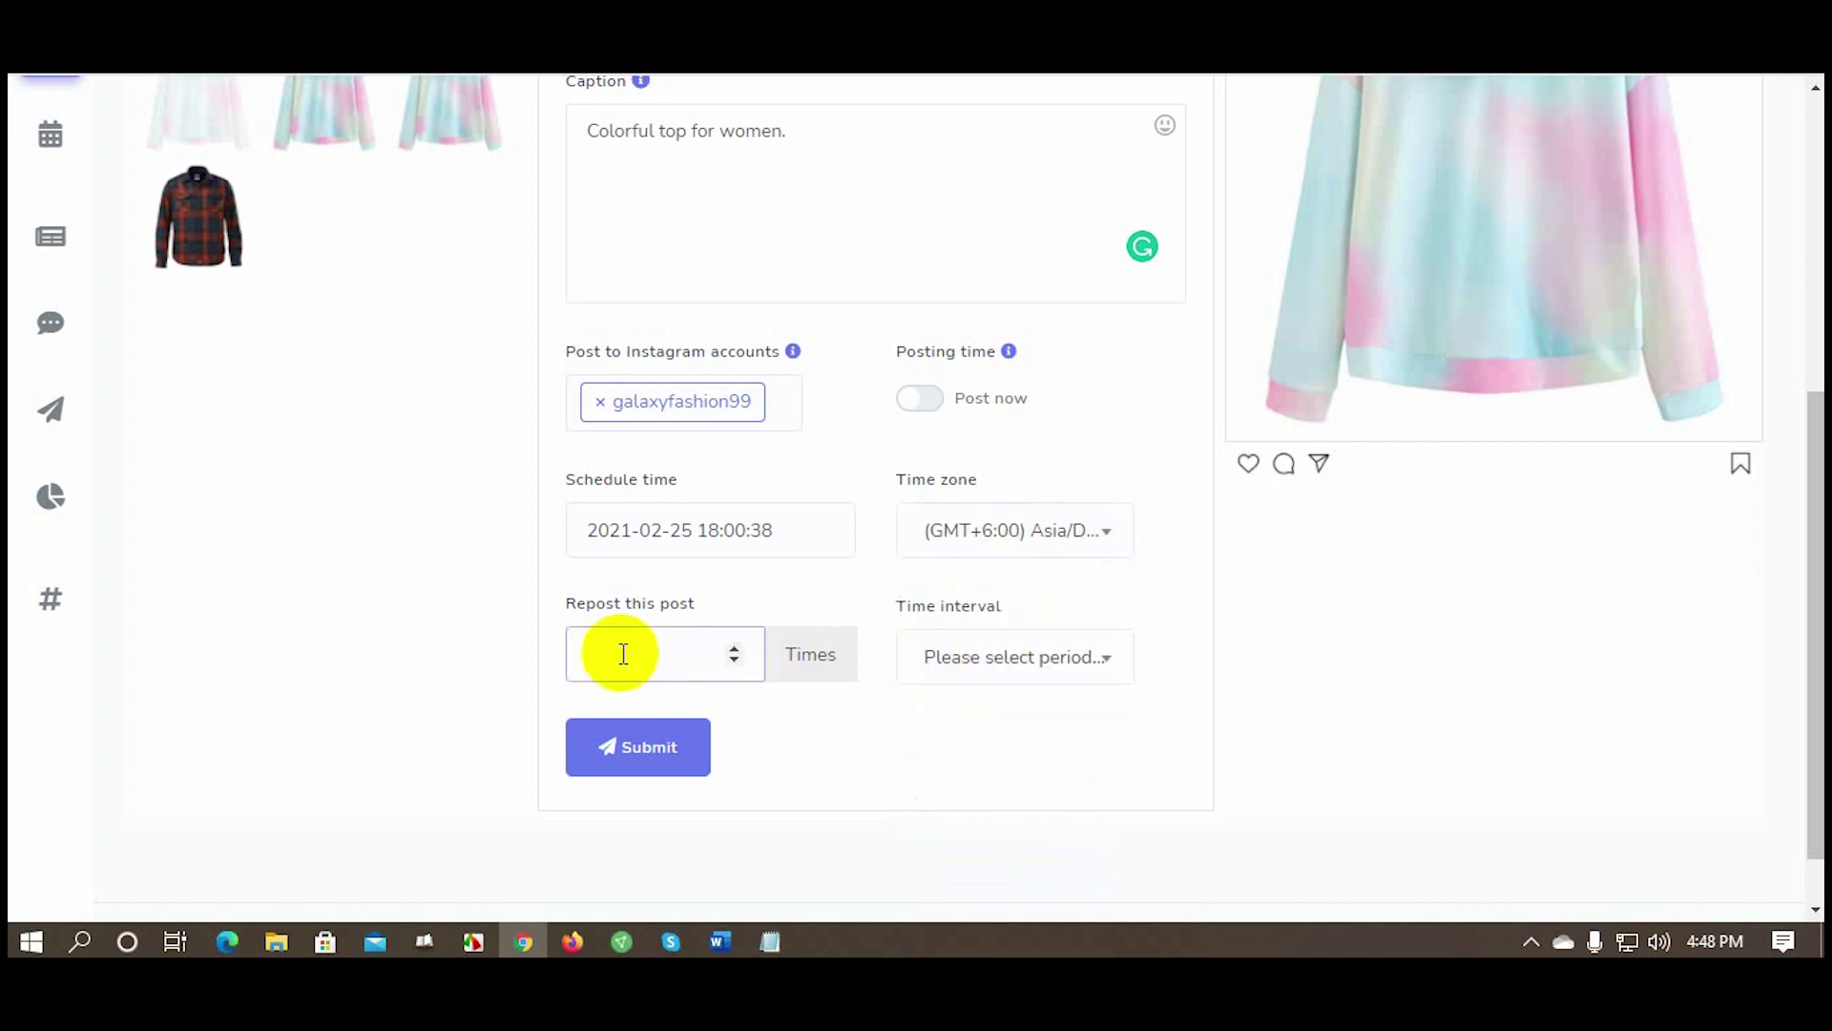
click(1017, 657)
scroll(1007, 496, up, 5)
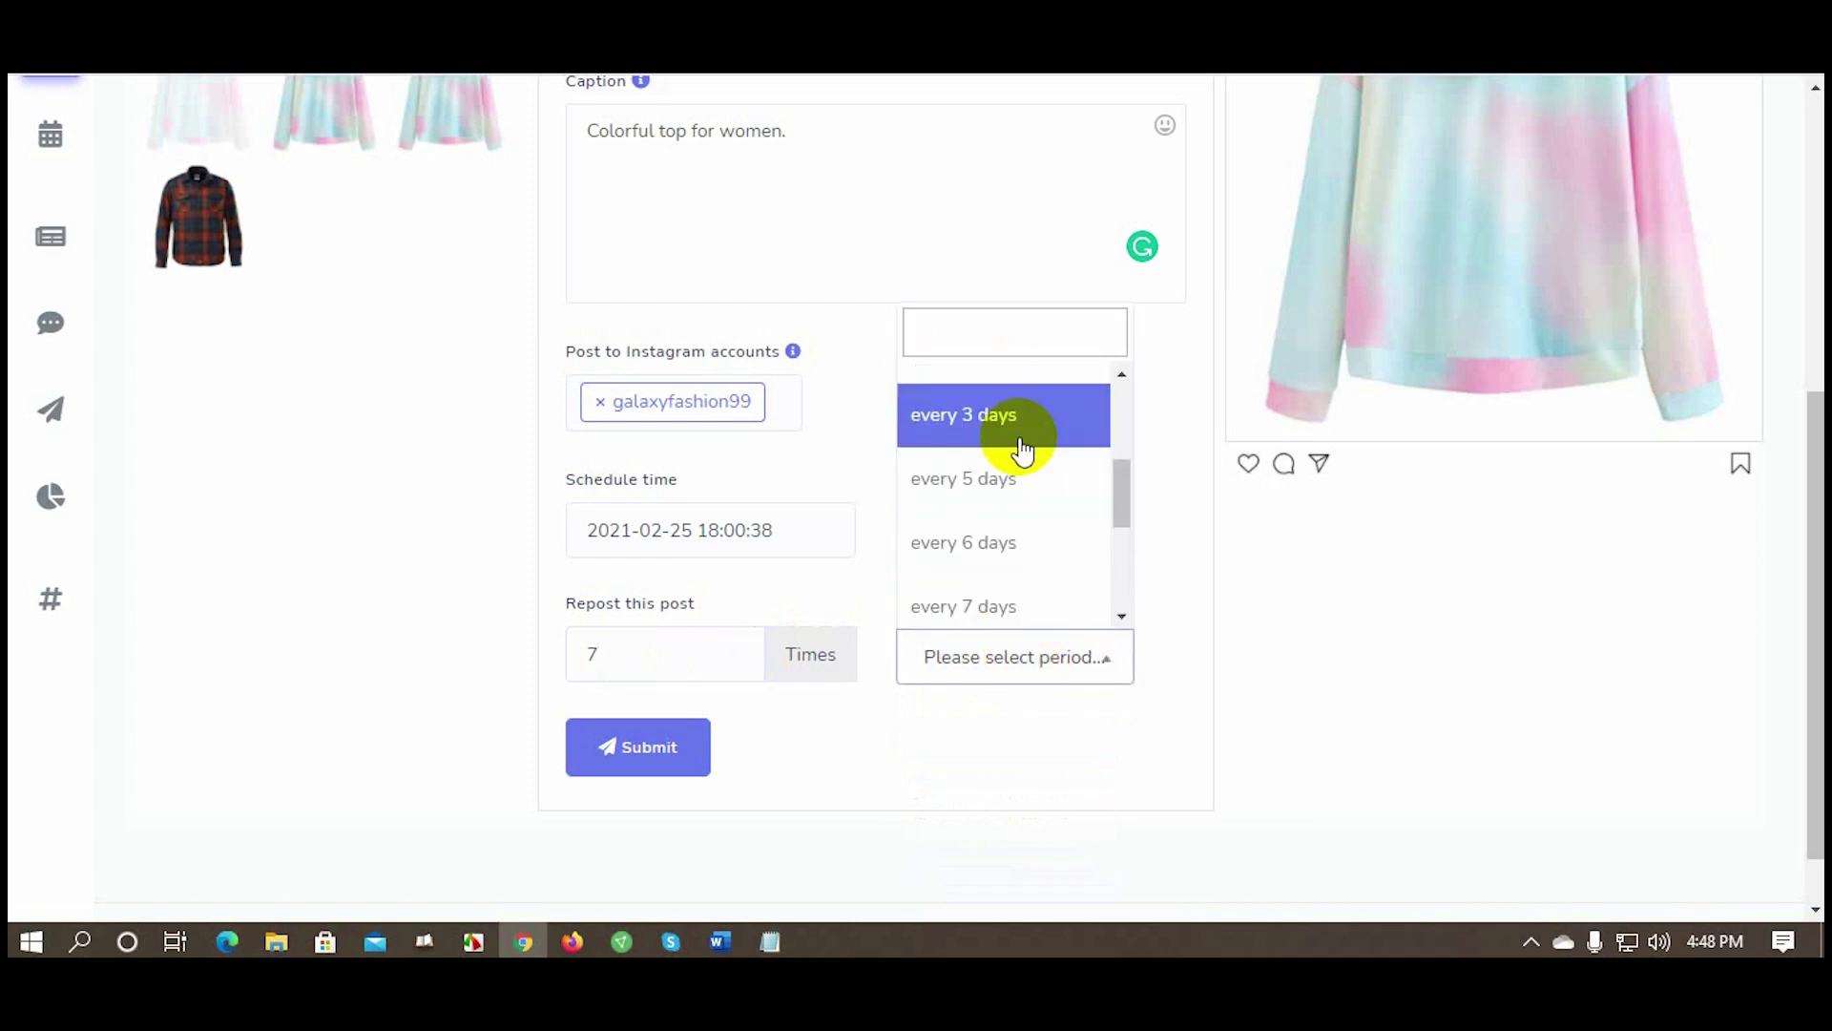
click(1017, 420)
click(679, 773)
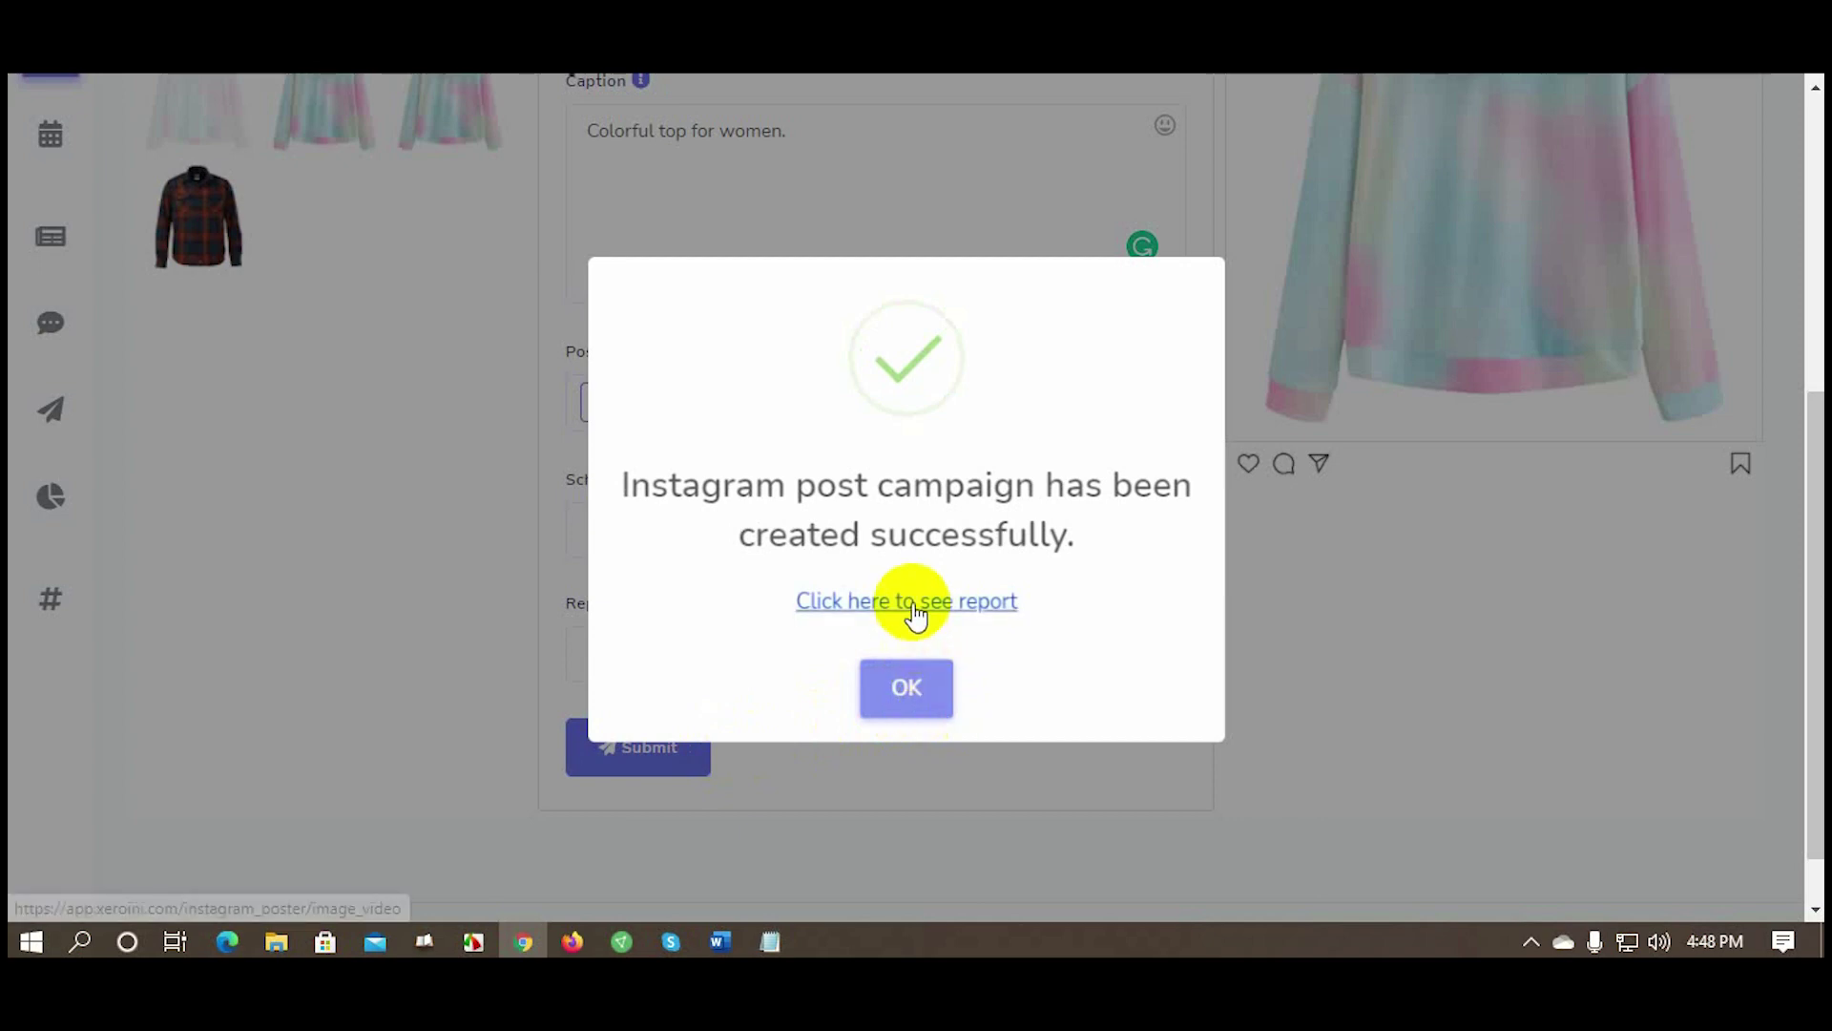
click(916, 603)
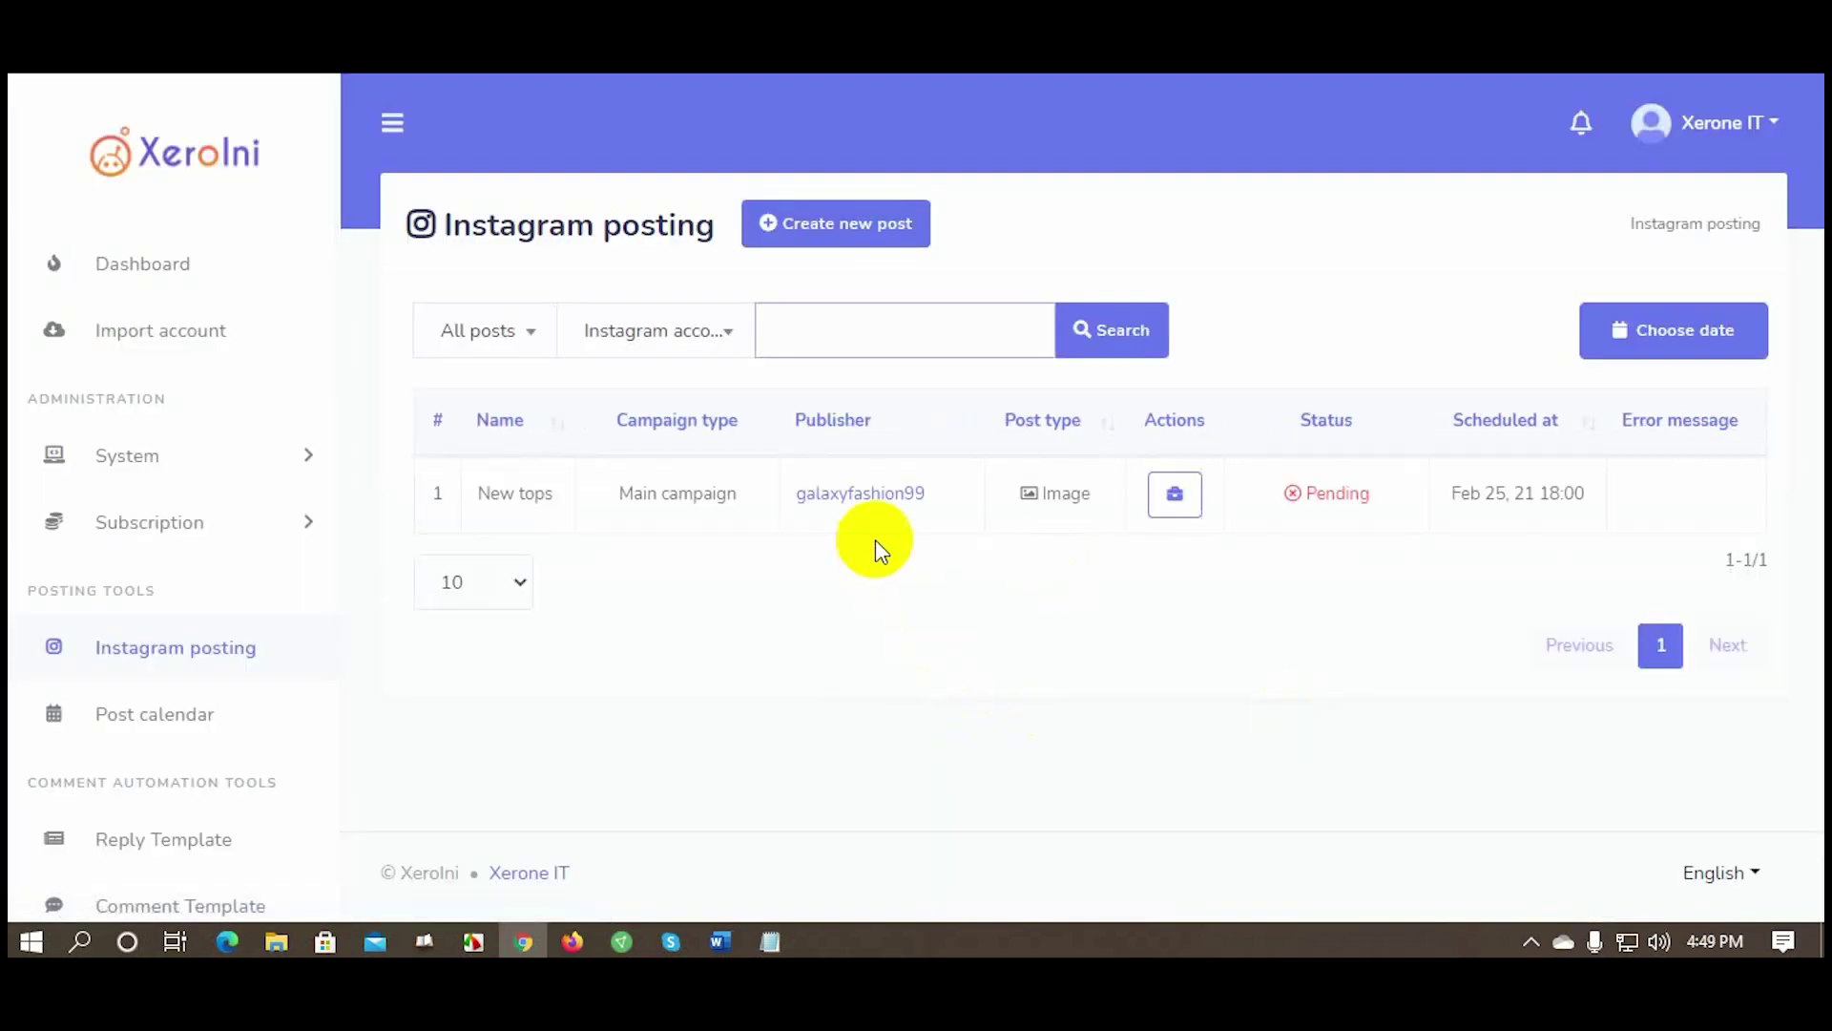
Check the campaign in the posting report and open the publishing account's Instagram profile
click(1175, 496)
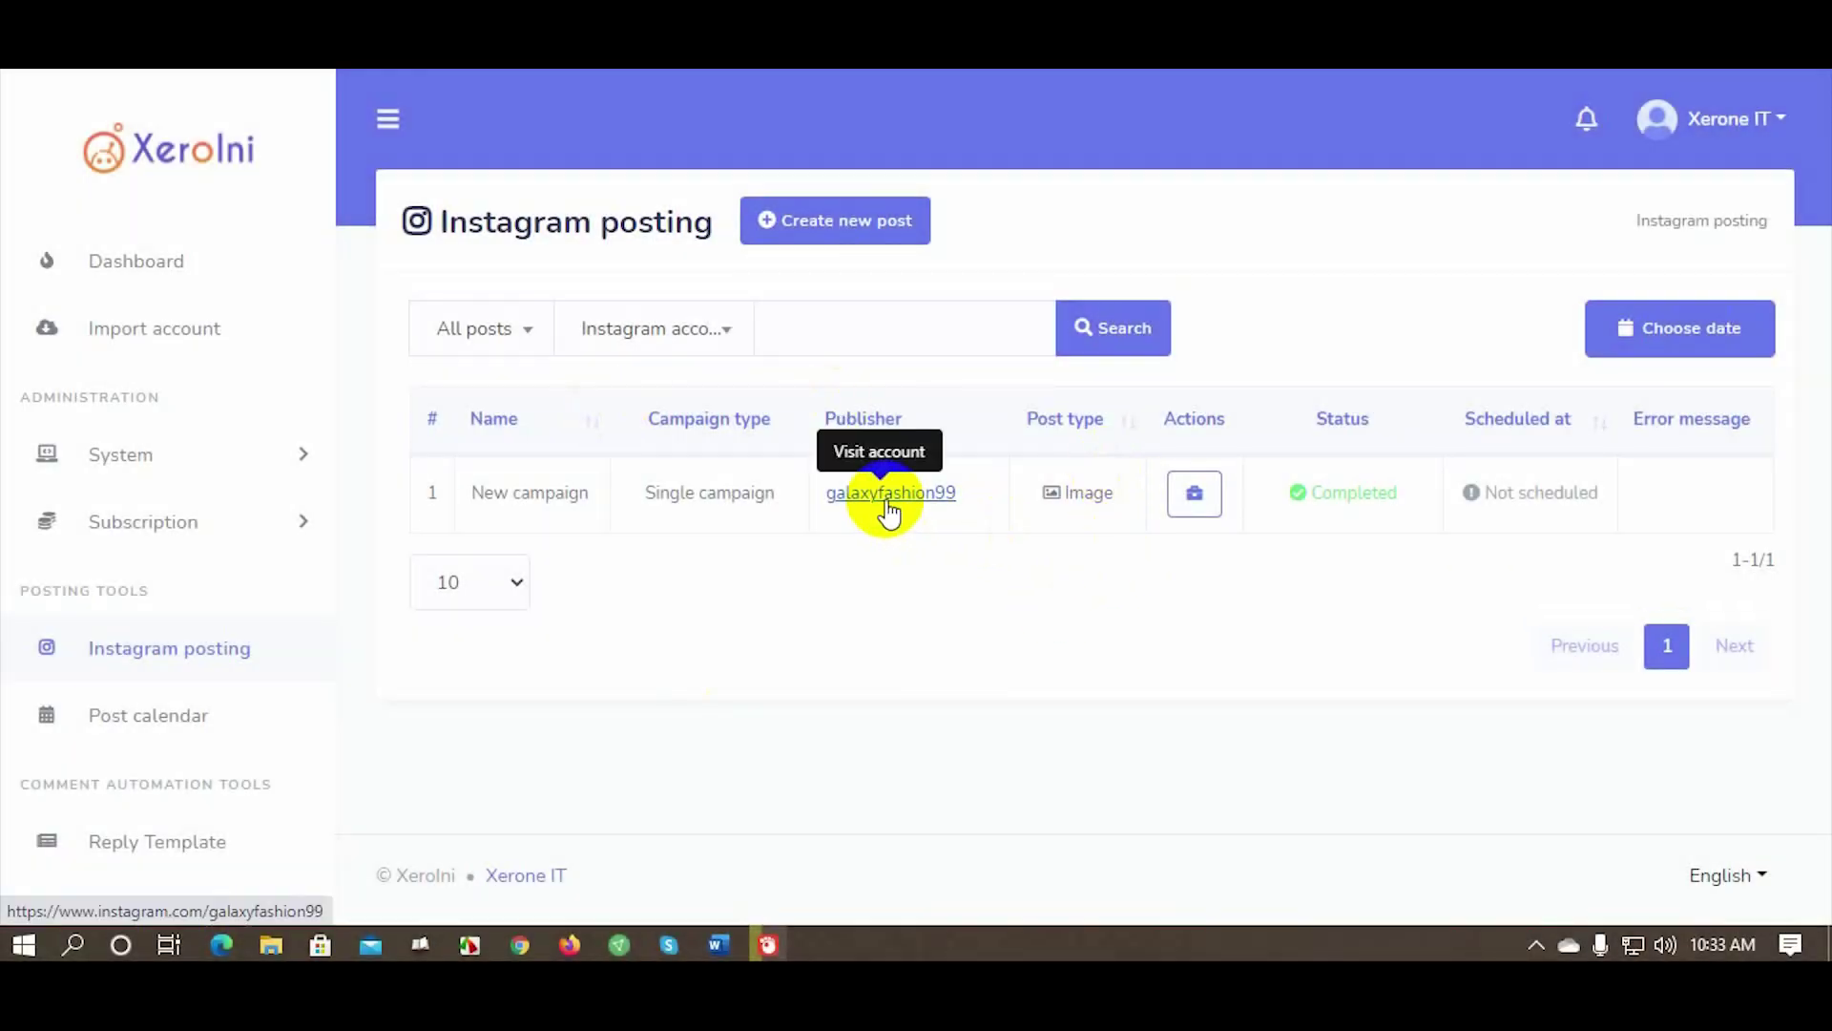
click(886, 503)
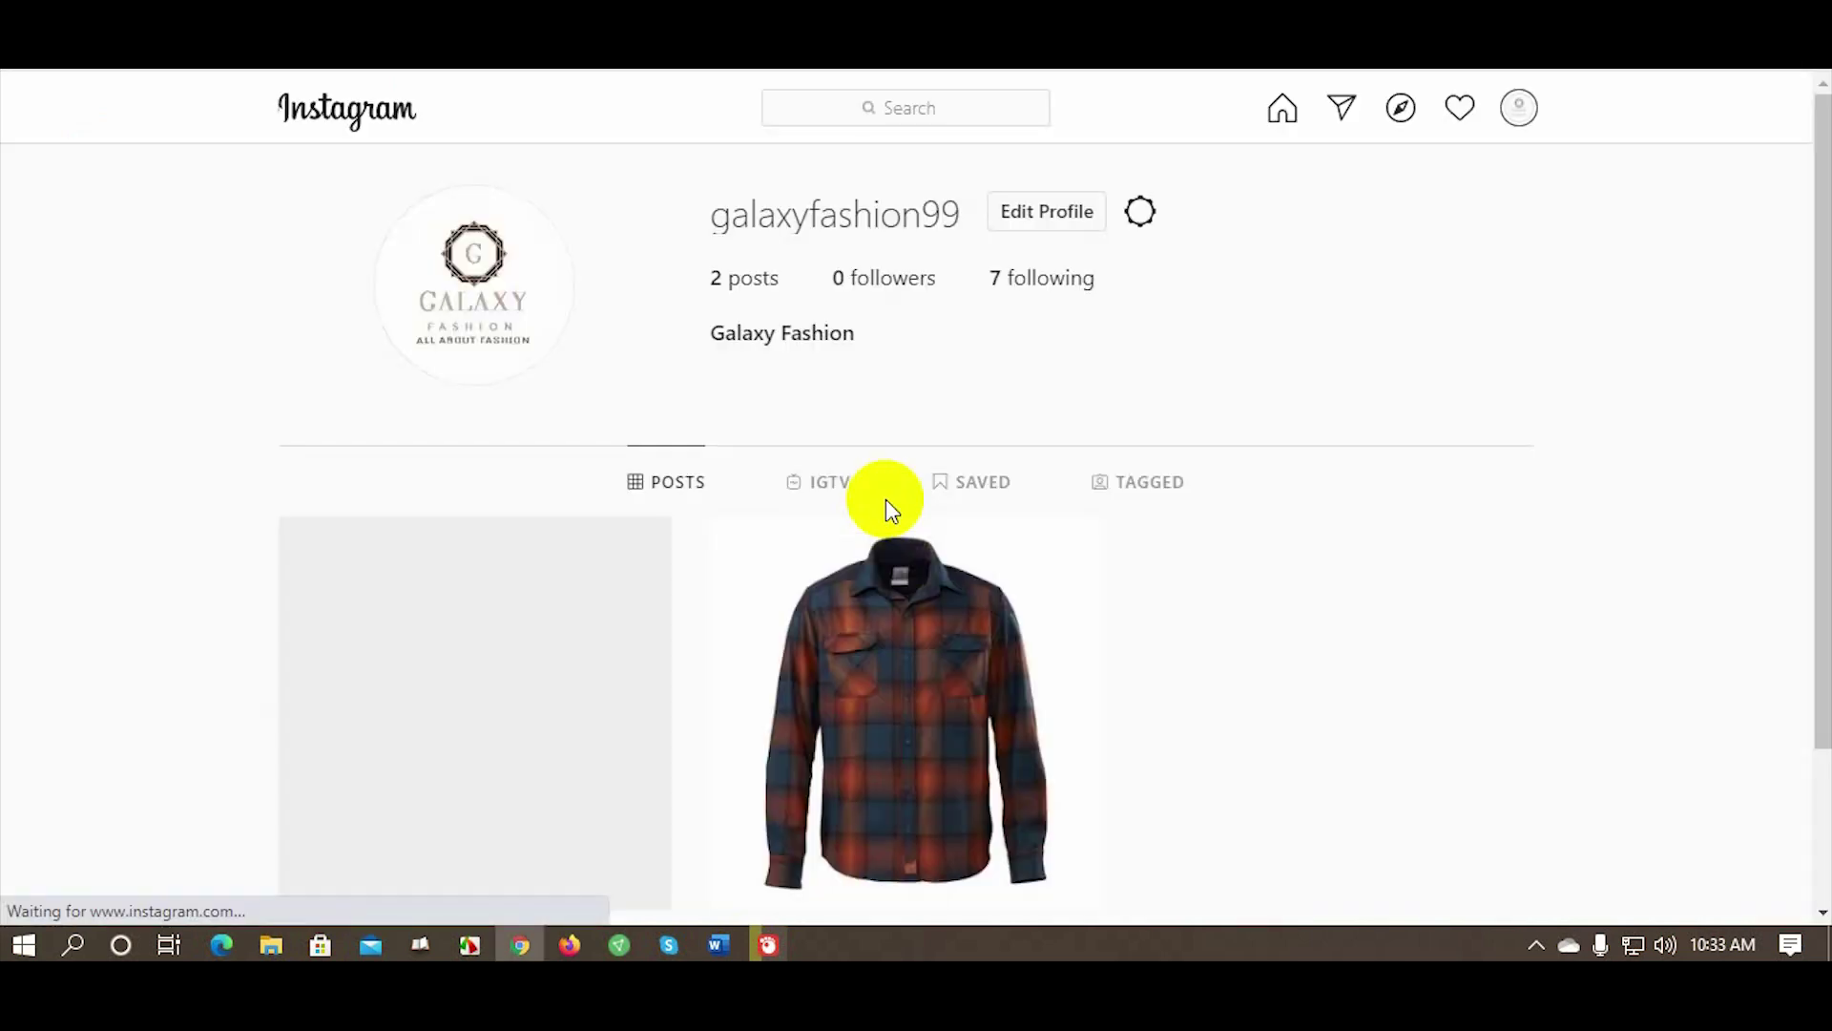
Open the newly published tie-dye hoodie post on the Instagram profile
scroll(232, 578, down, 2)
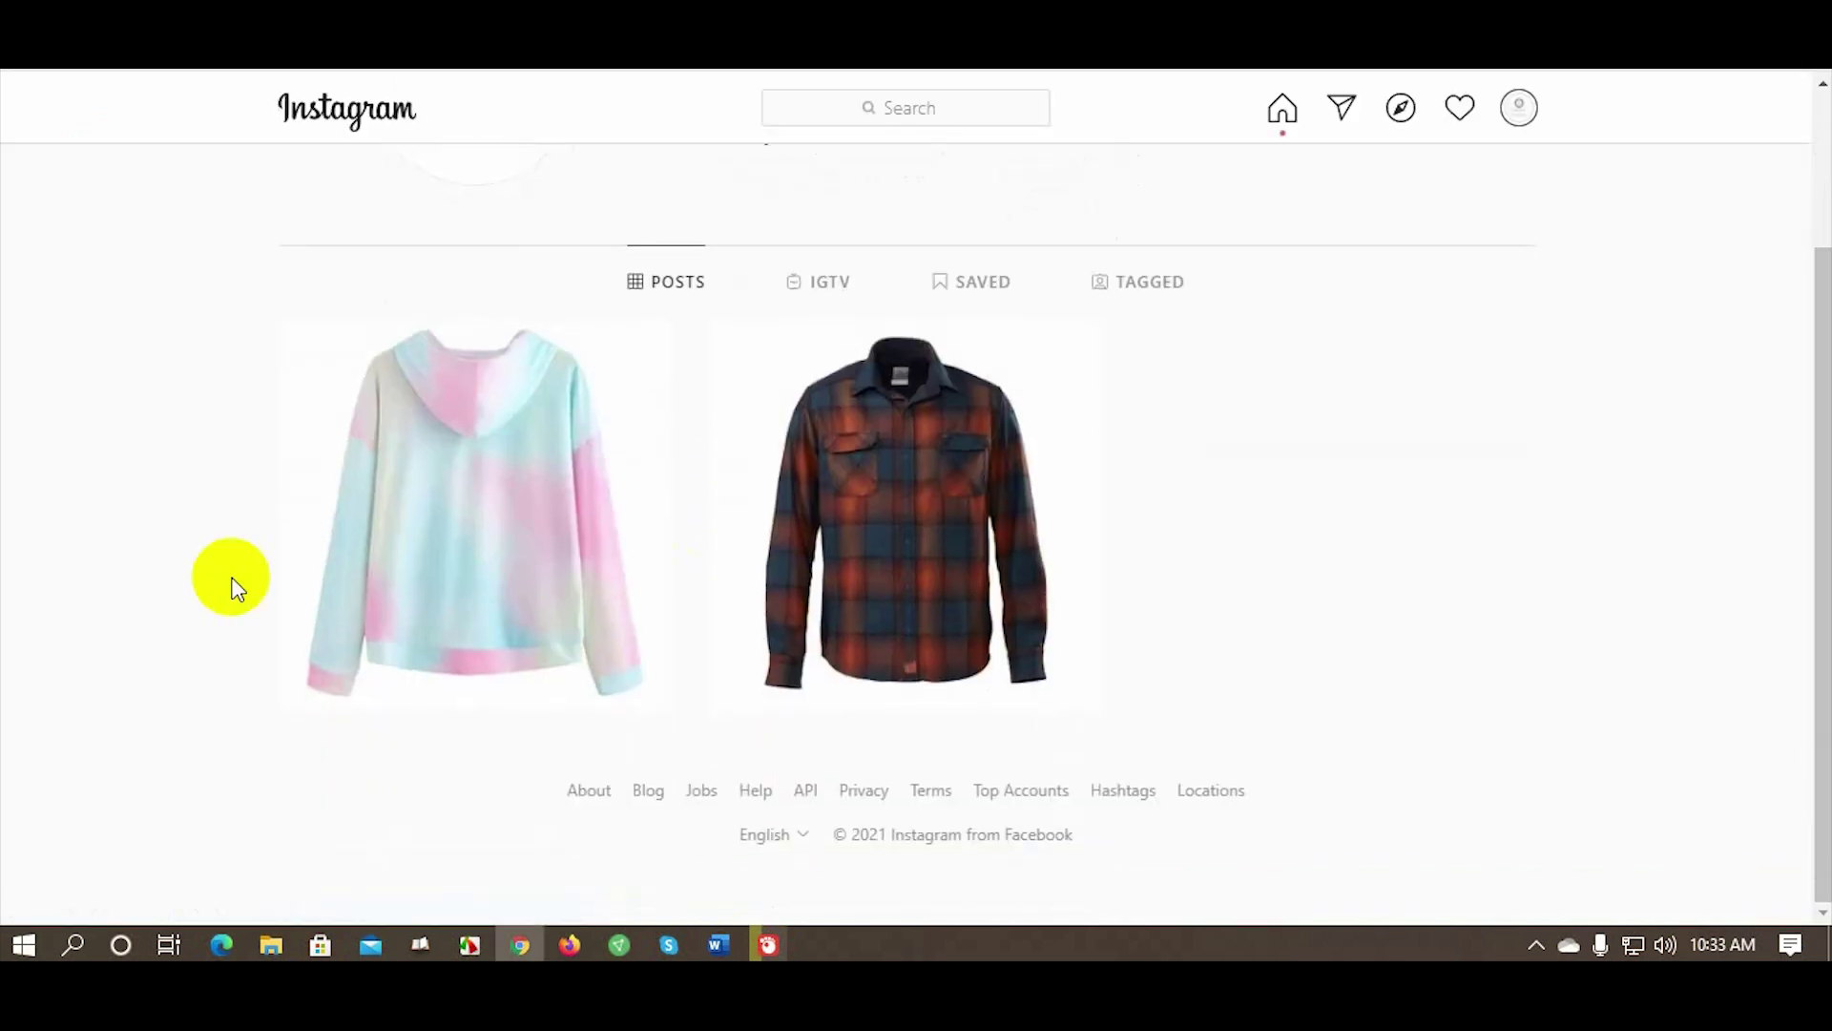
click(506, 557)
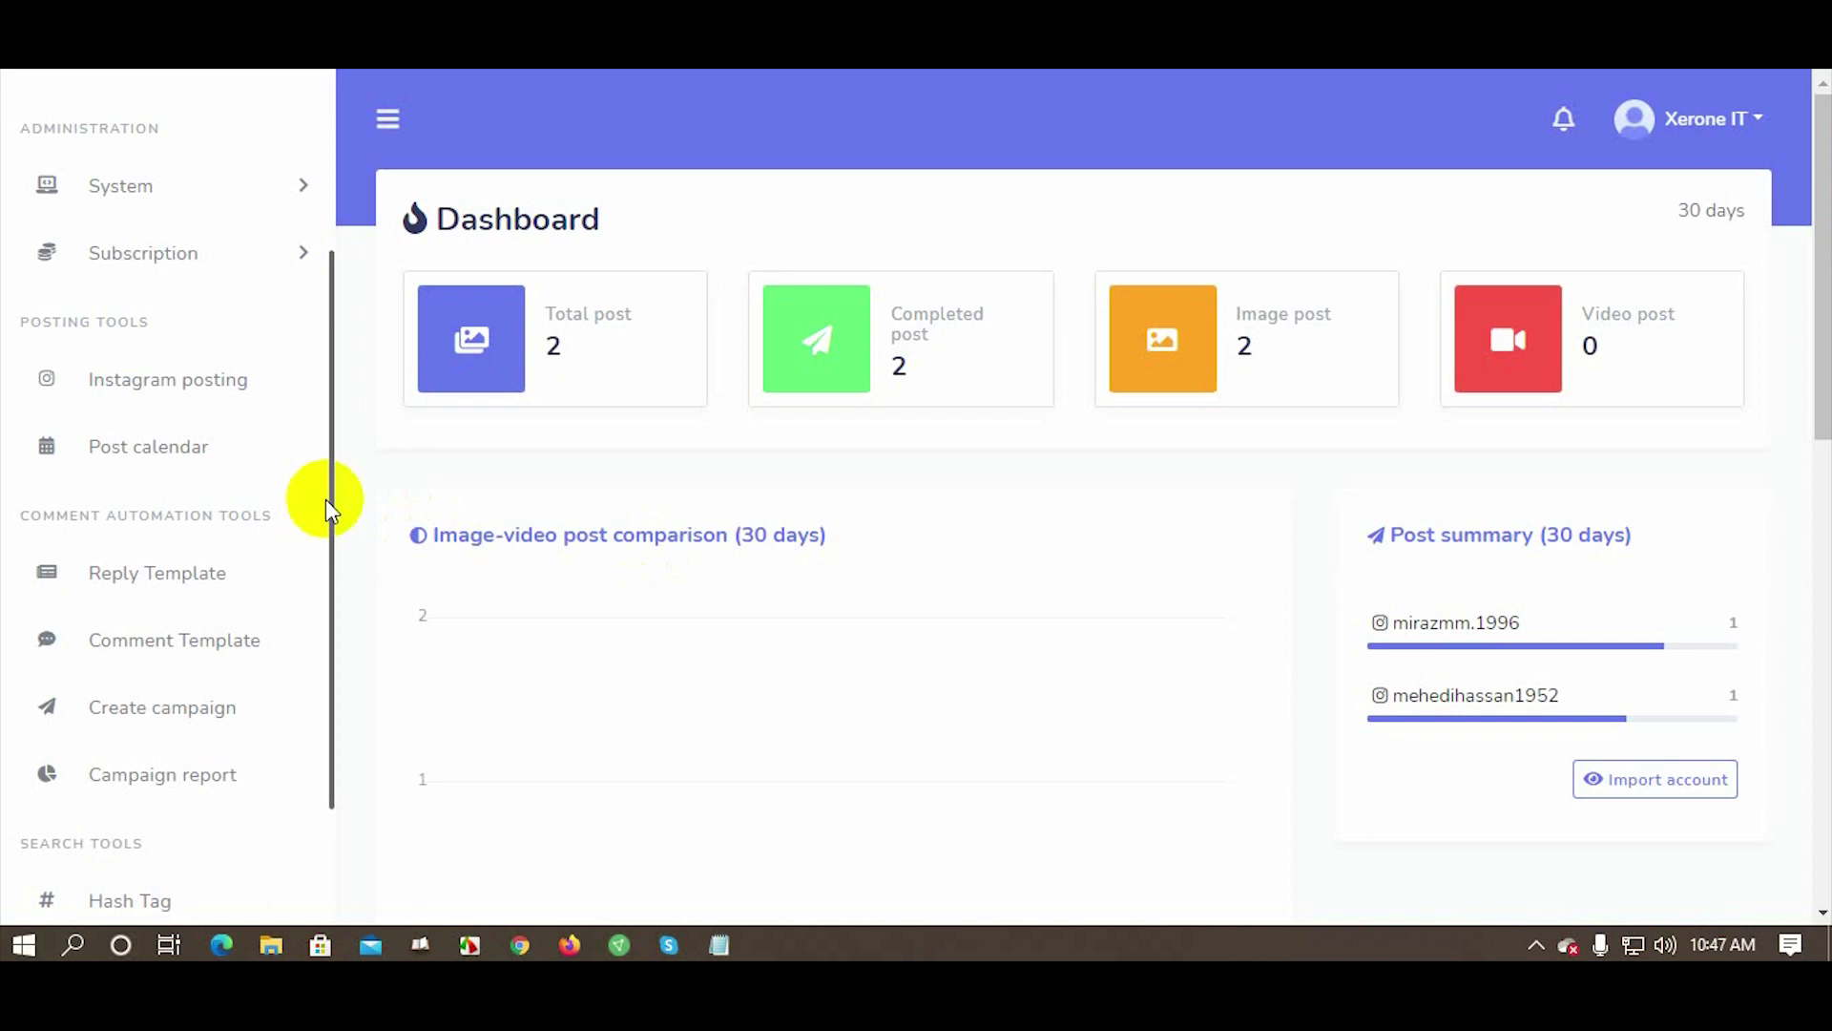
Go to Reply Template under Comment Automation Tools and start a new auto reply template
scroll(336, 511, up, 3)
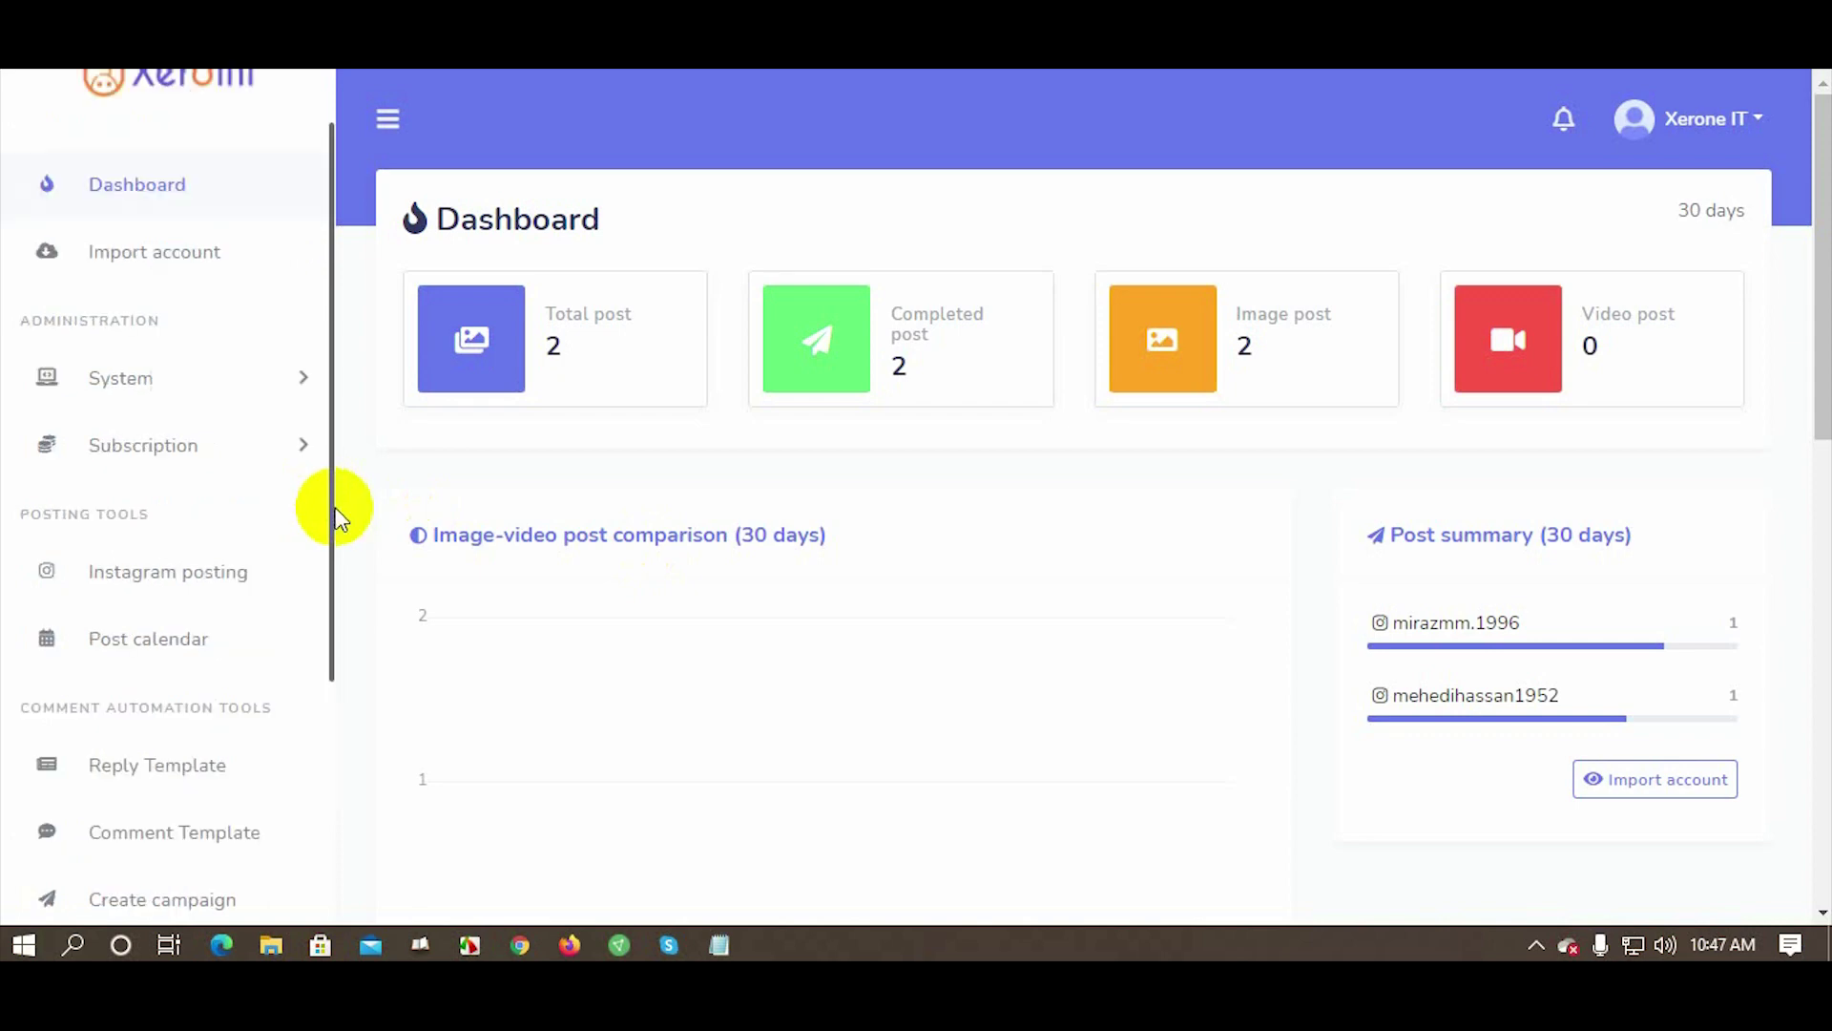
scroll(296, 520, down, 1)
scroll(291, 525, down, 3)
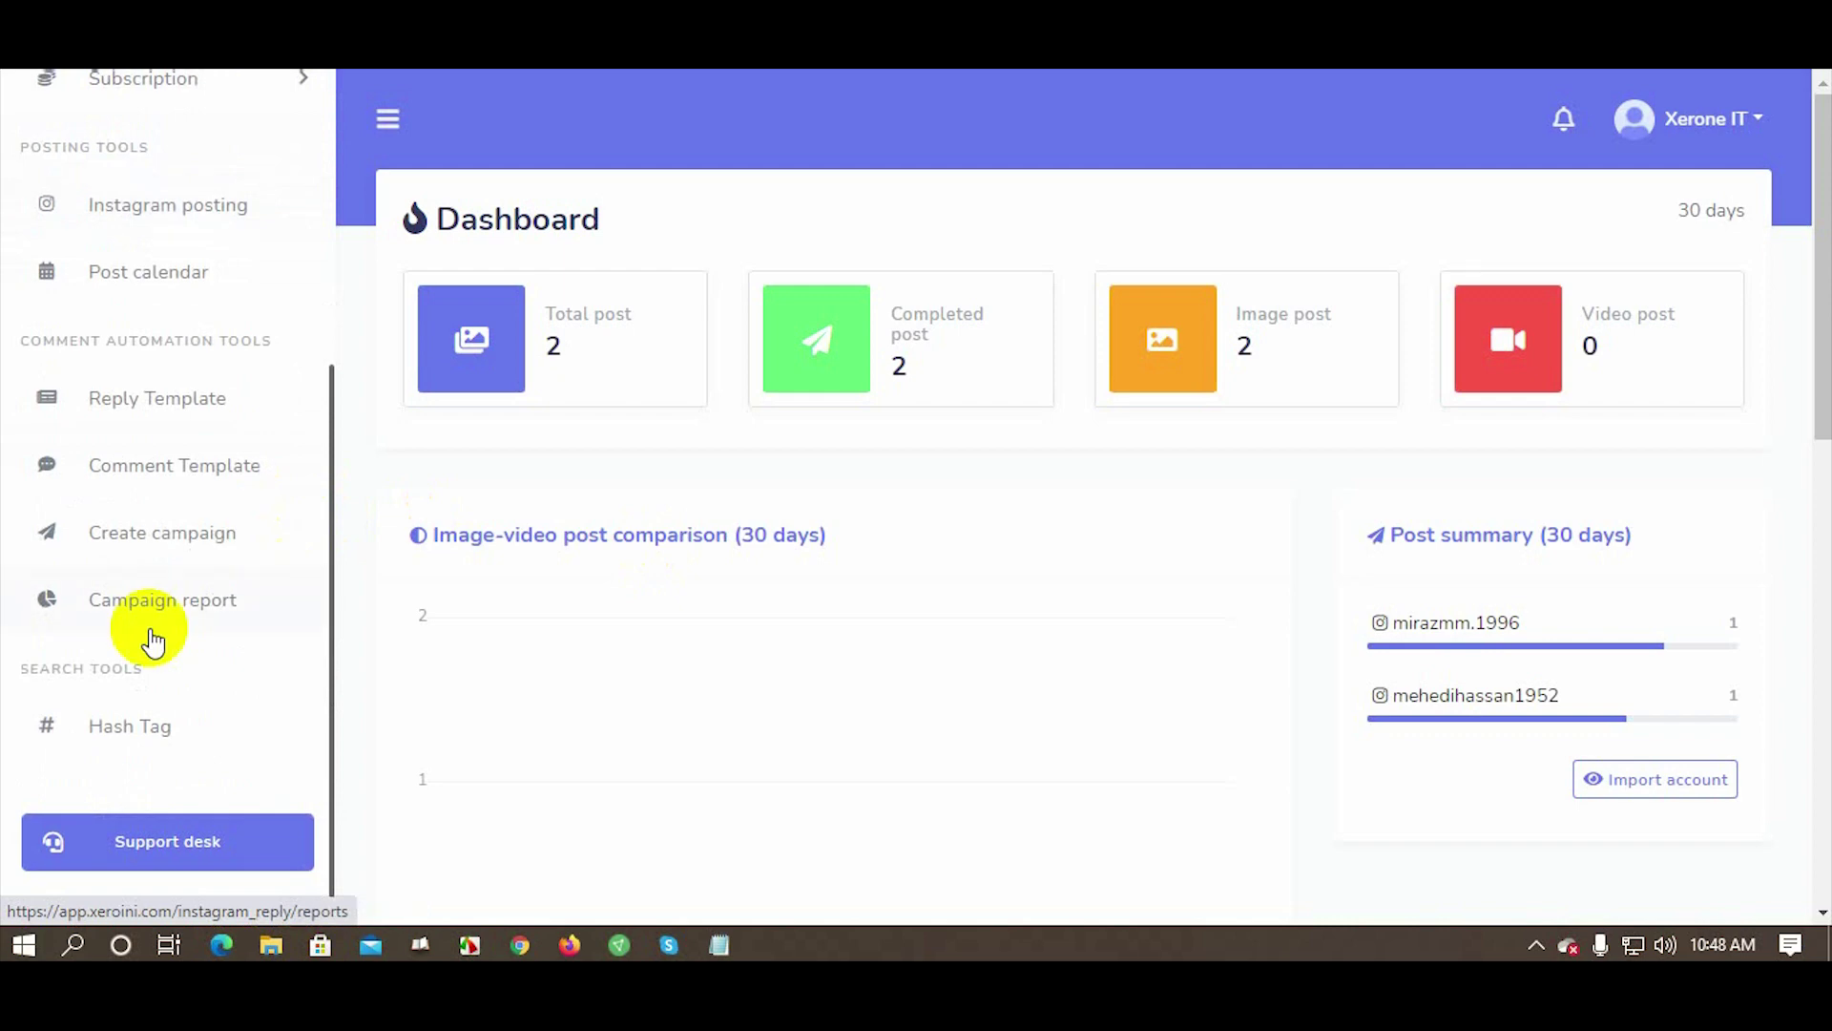
scroll(153, 641, up, 2)
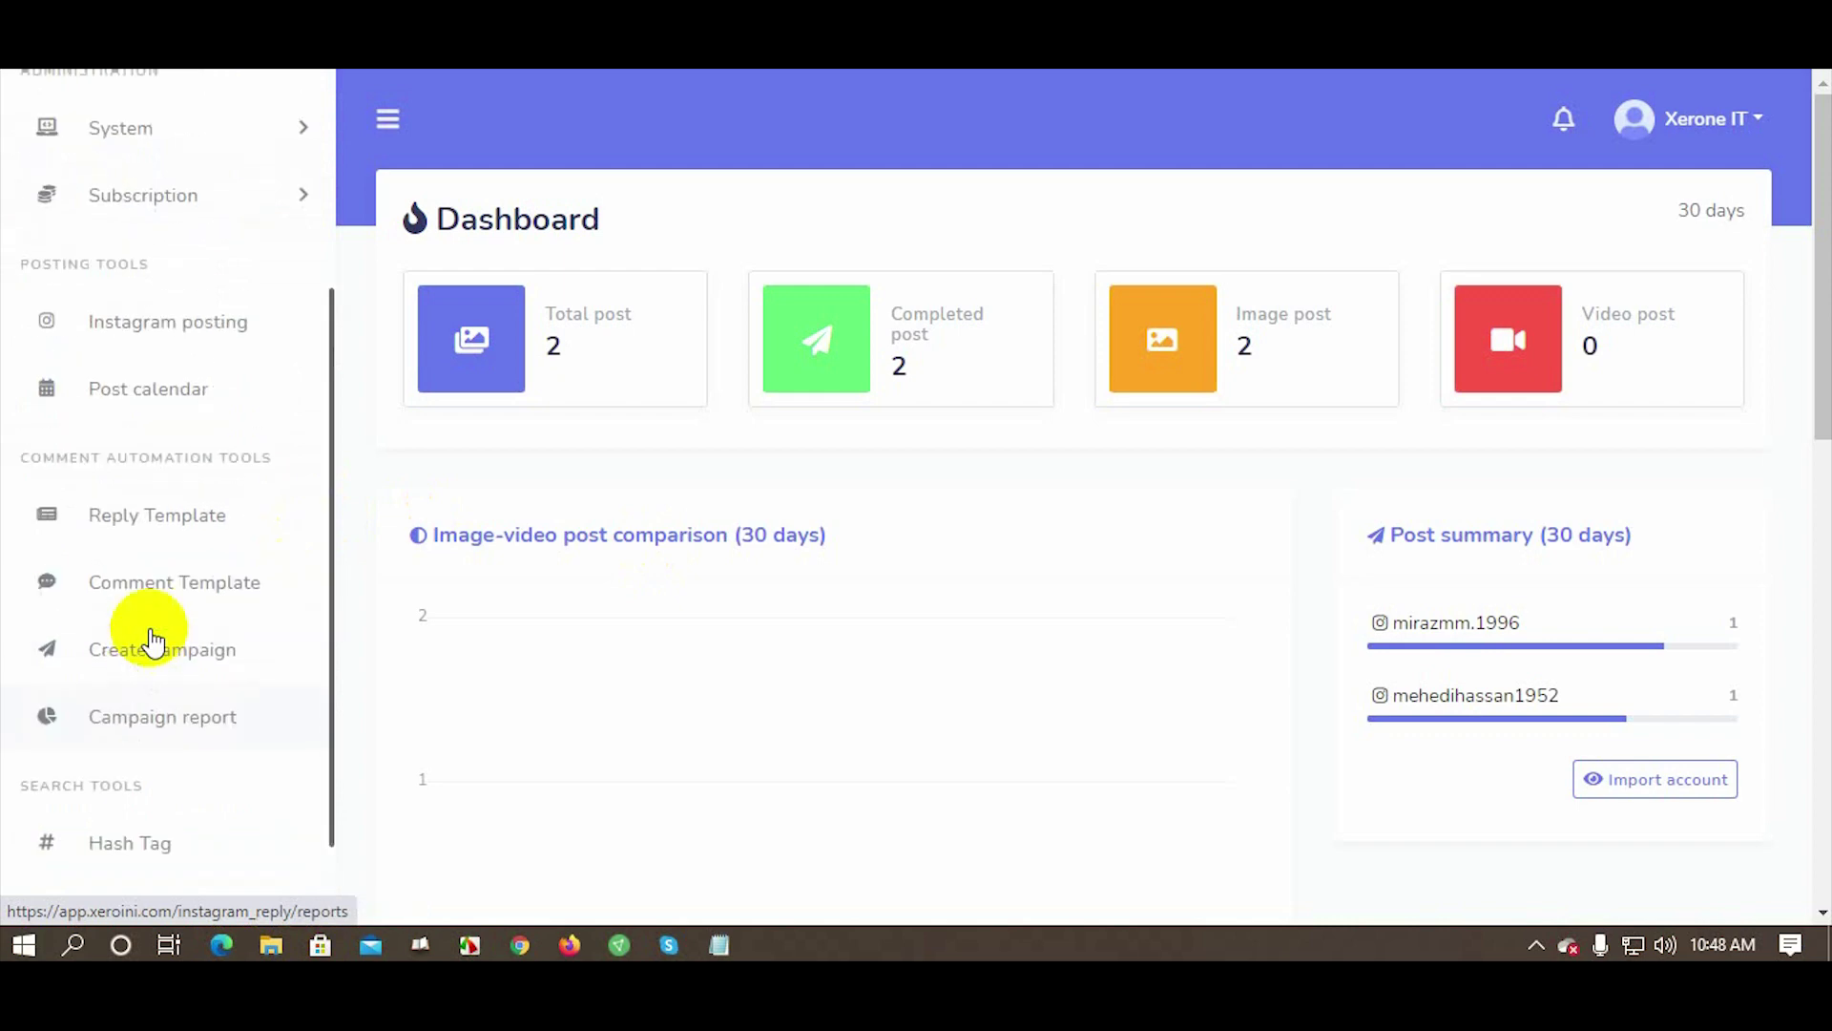
click(159, 524)
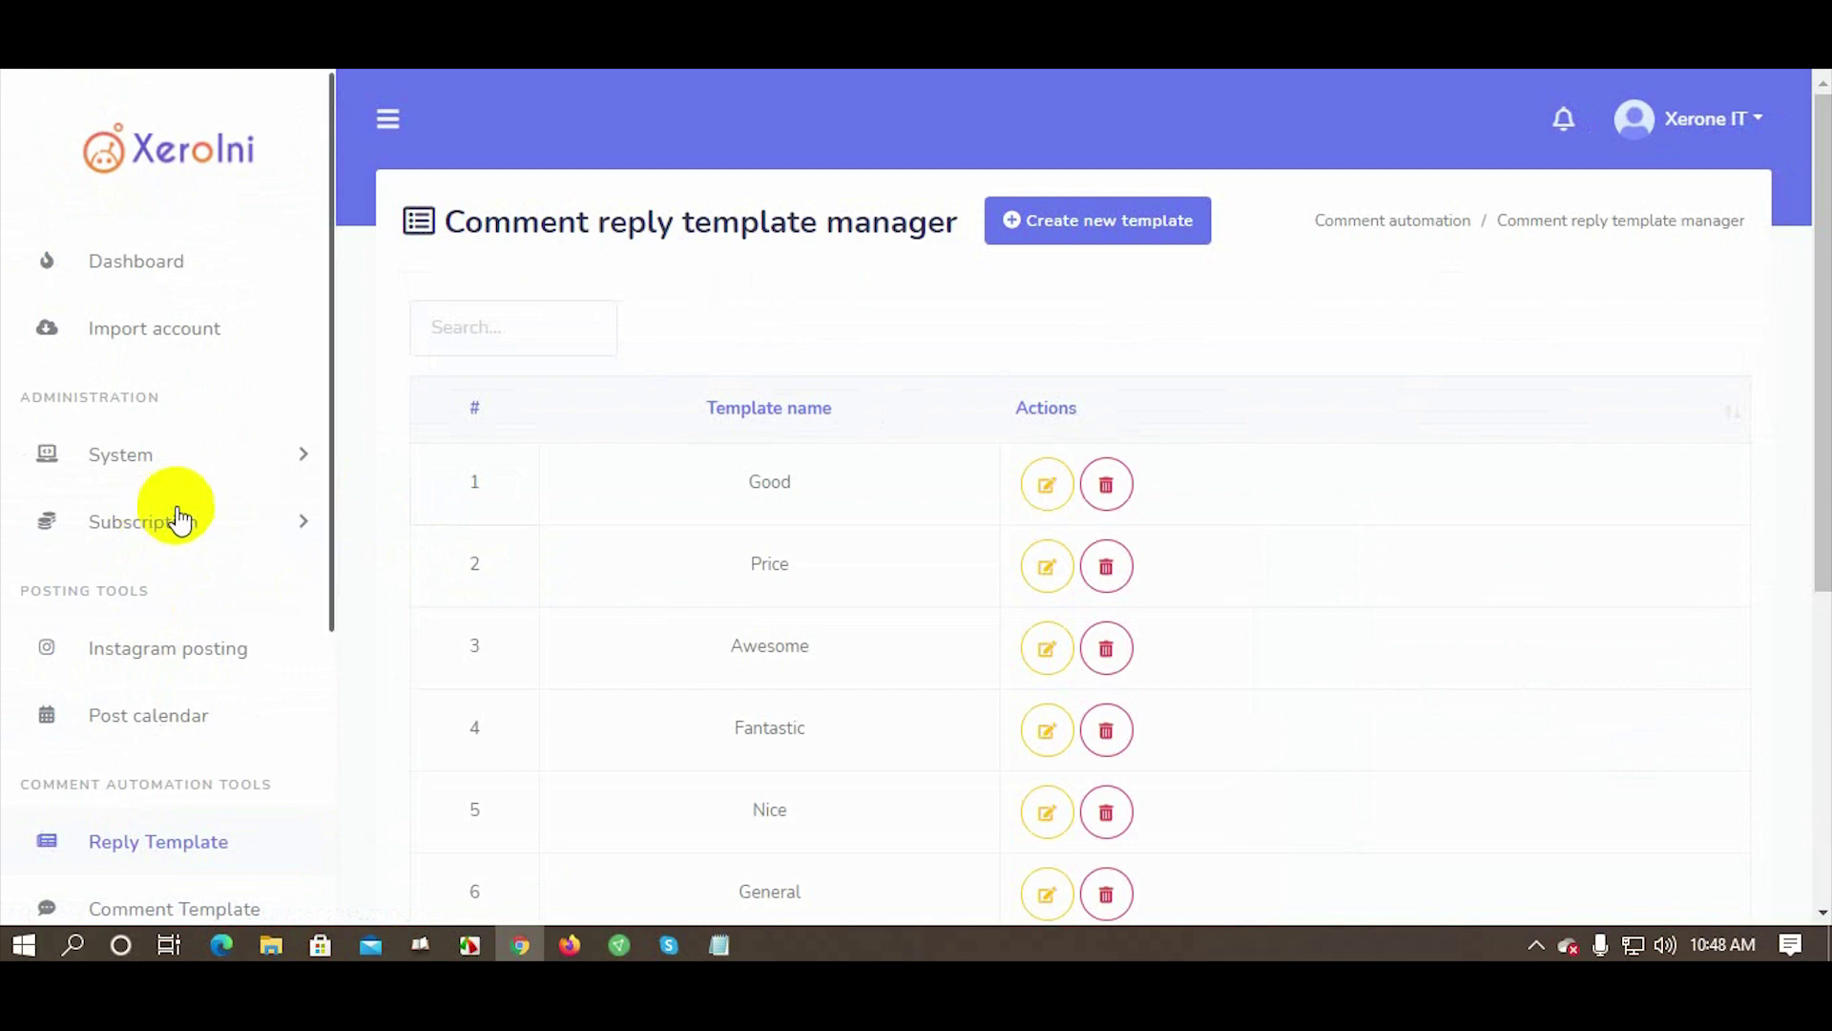
click(1114, 226)
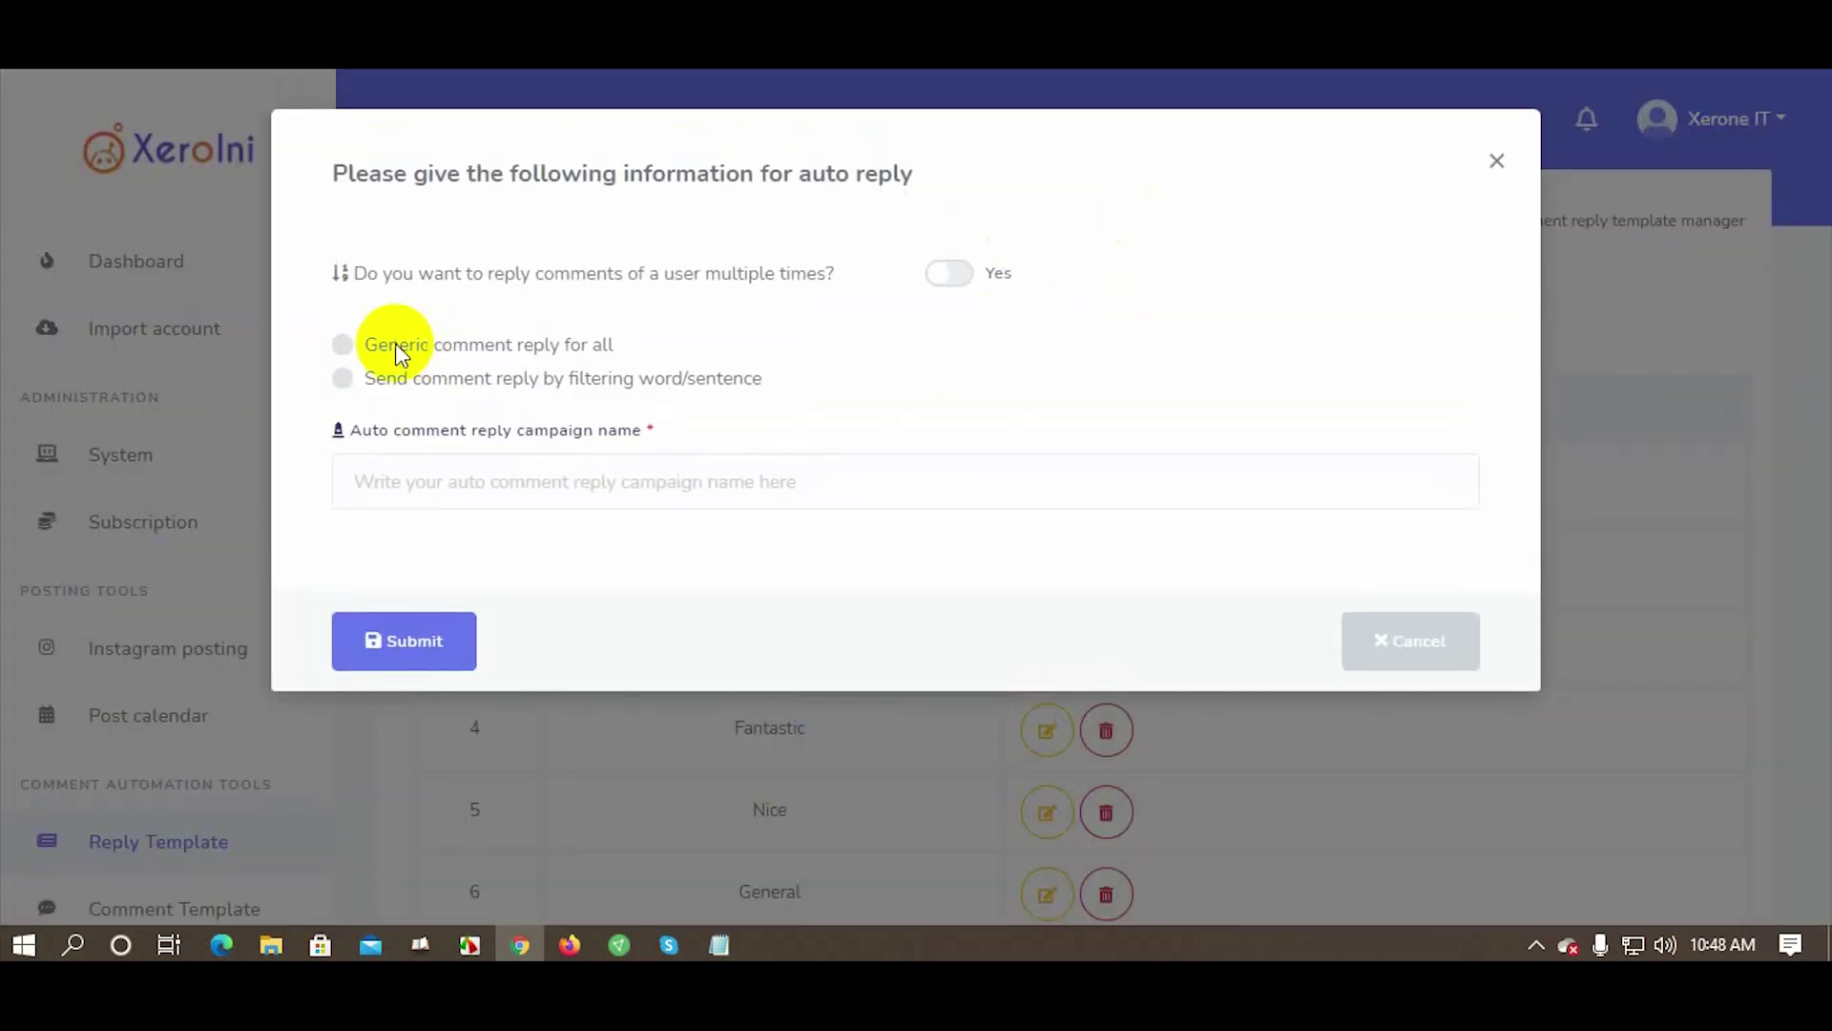
Name the template 'Price comment' and filter on words like 'Price' and 'how much'
click(342, 378)
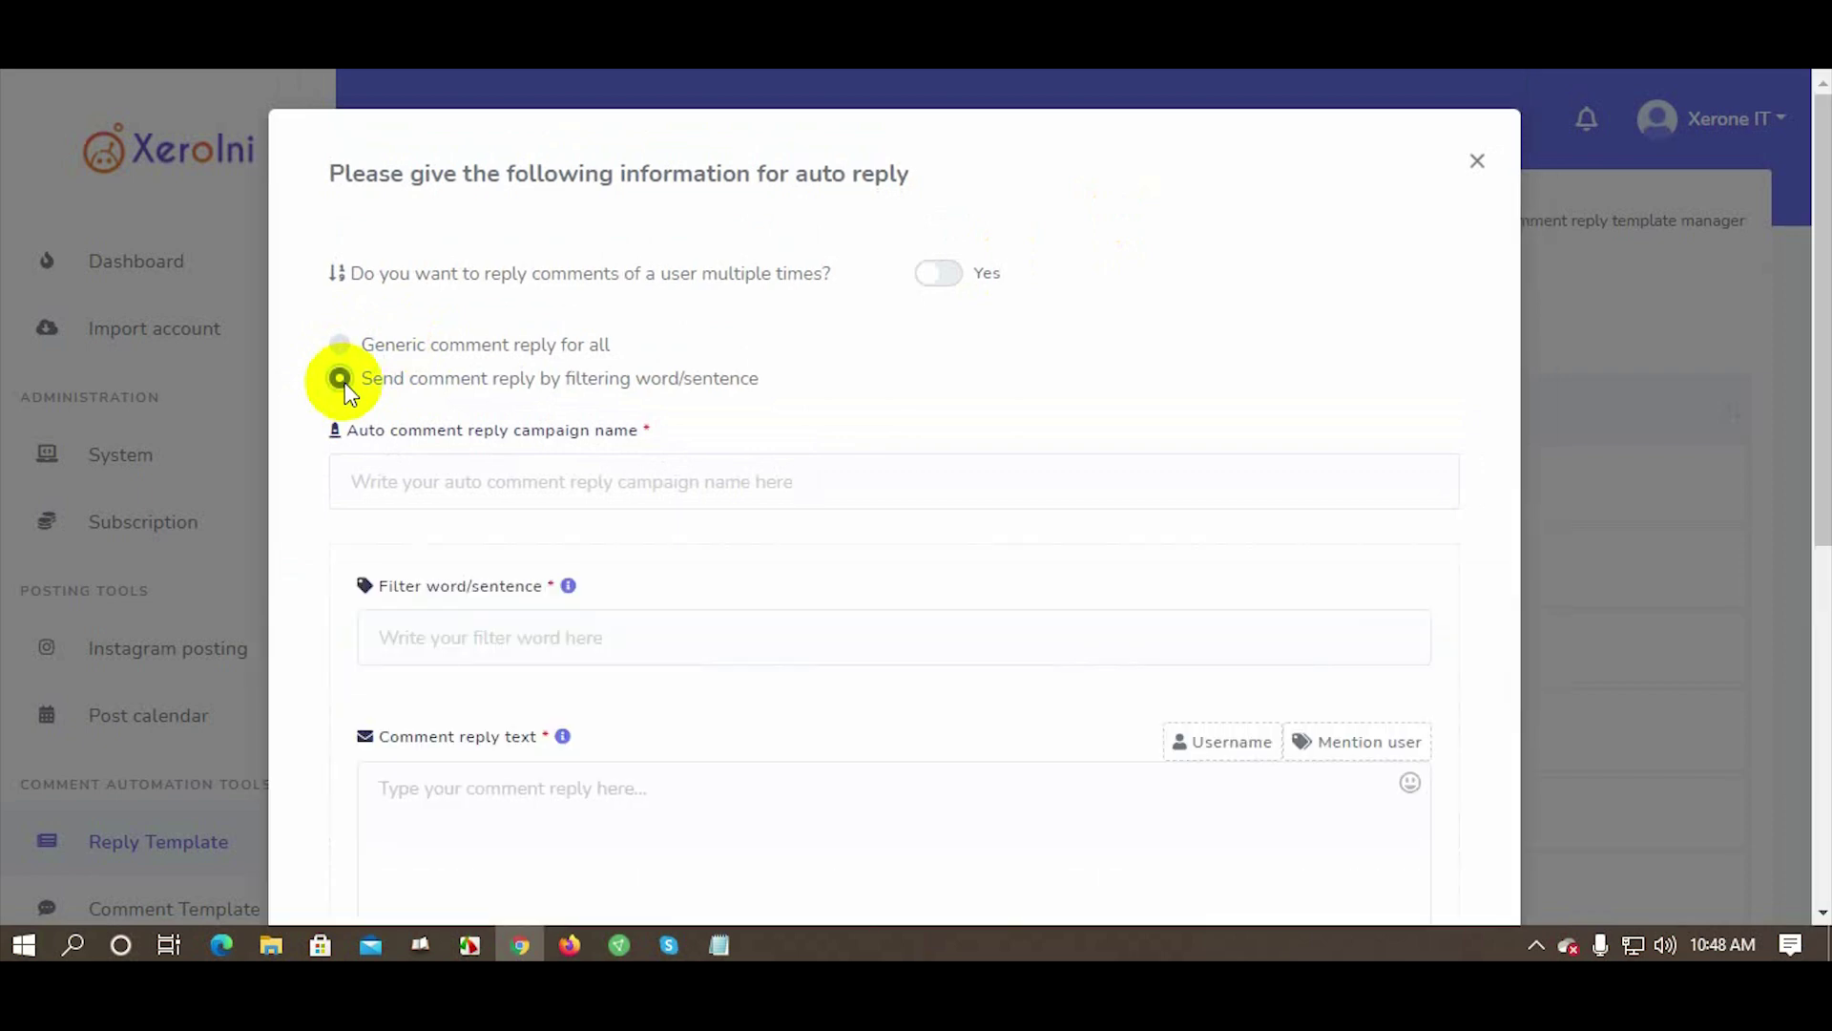
click(371, 485)
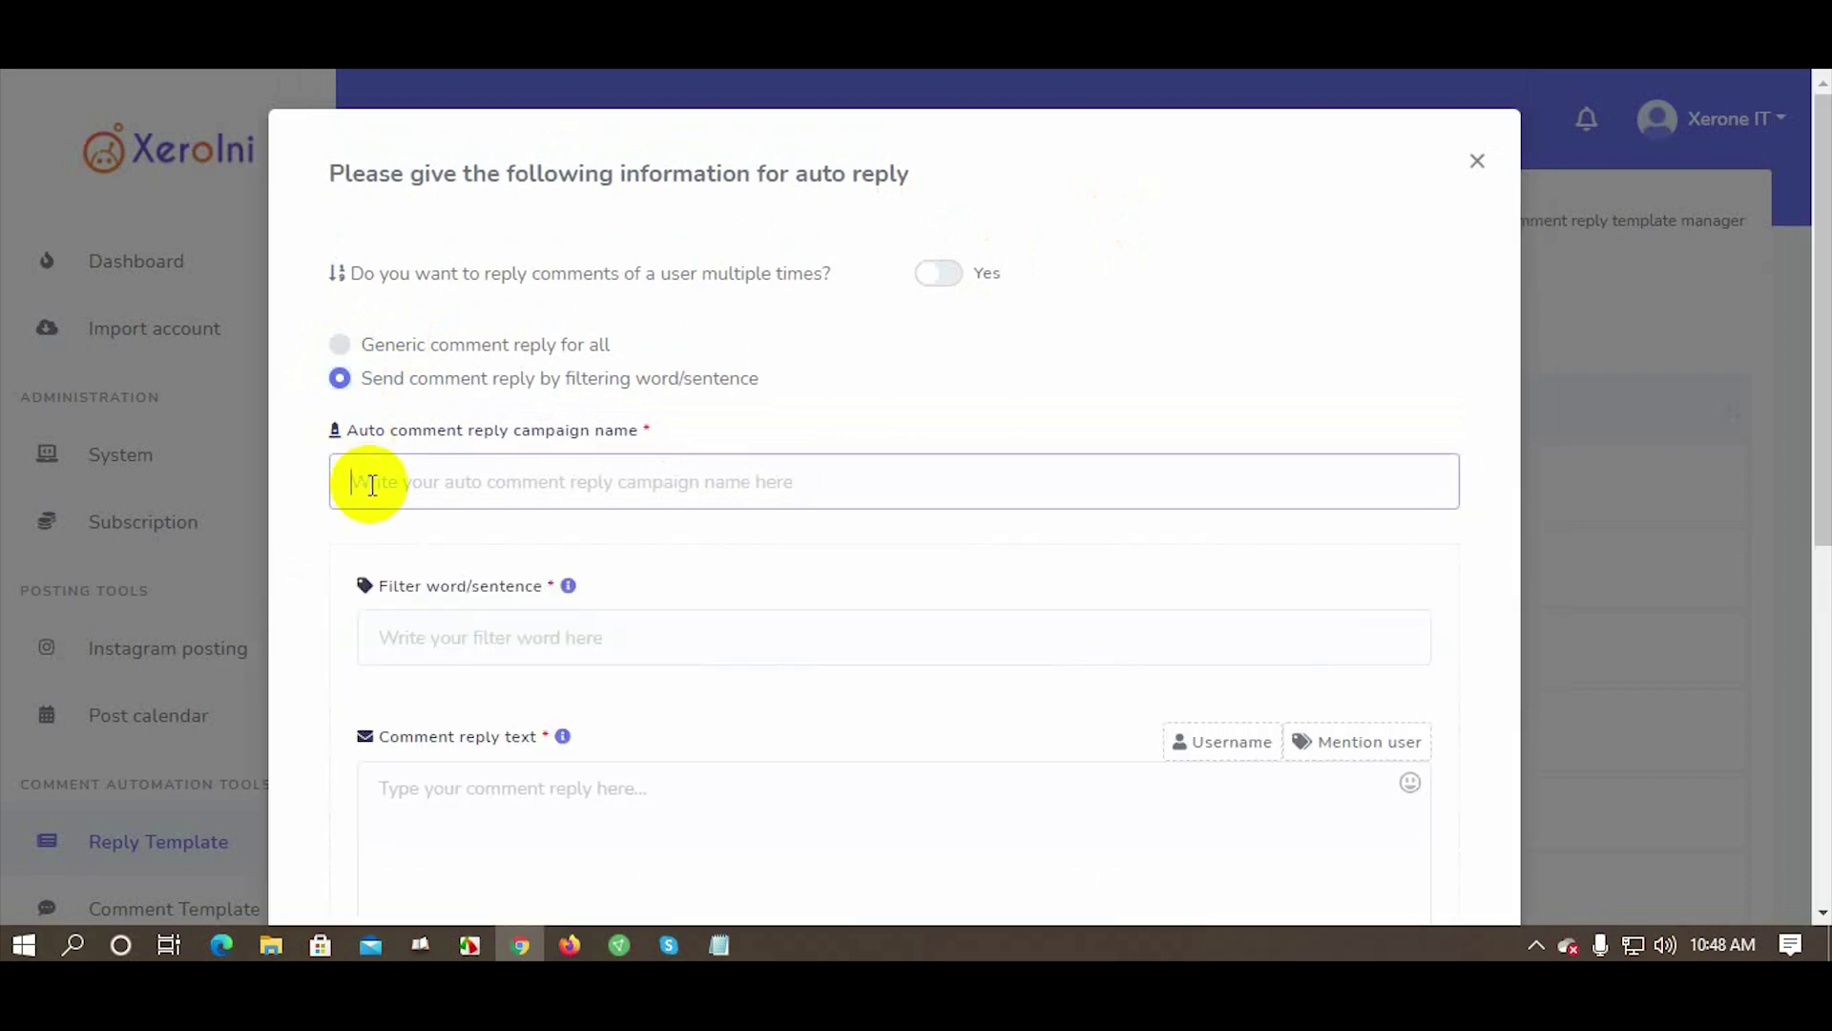
text(Price comment)
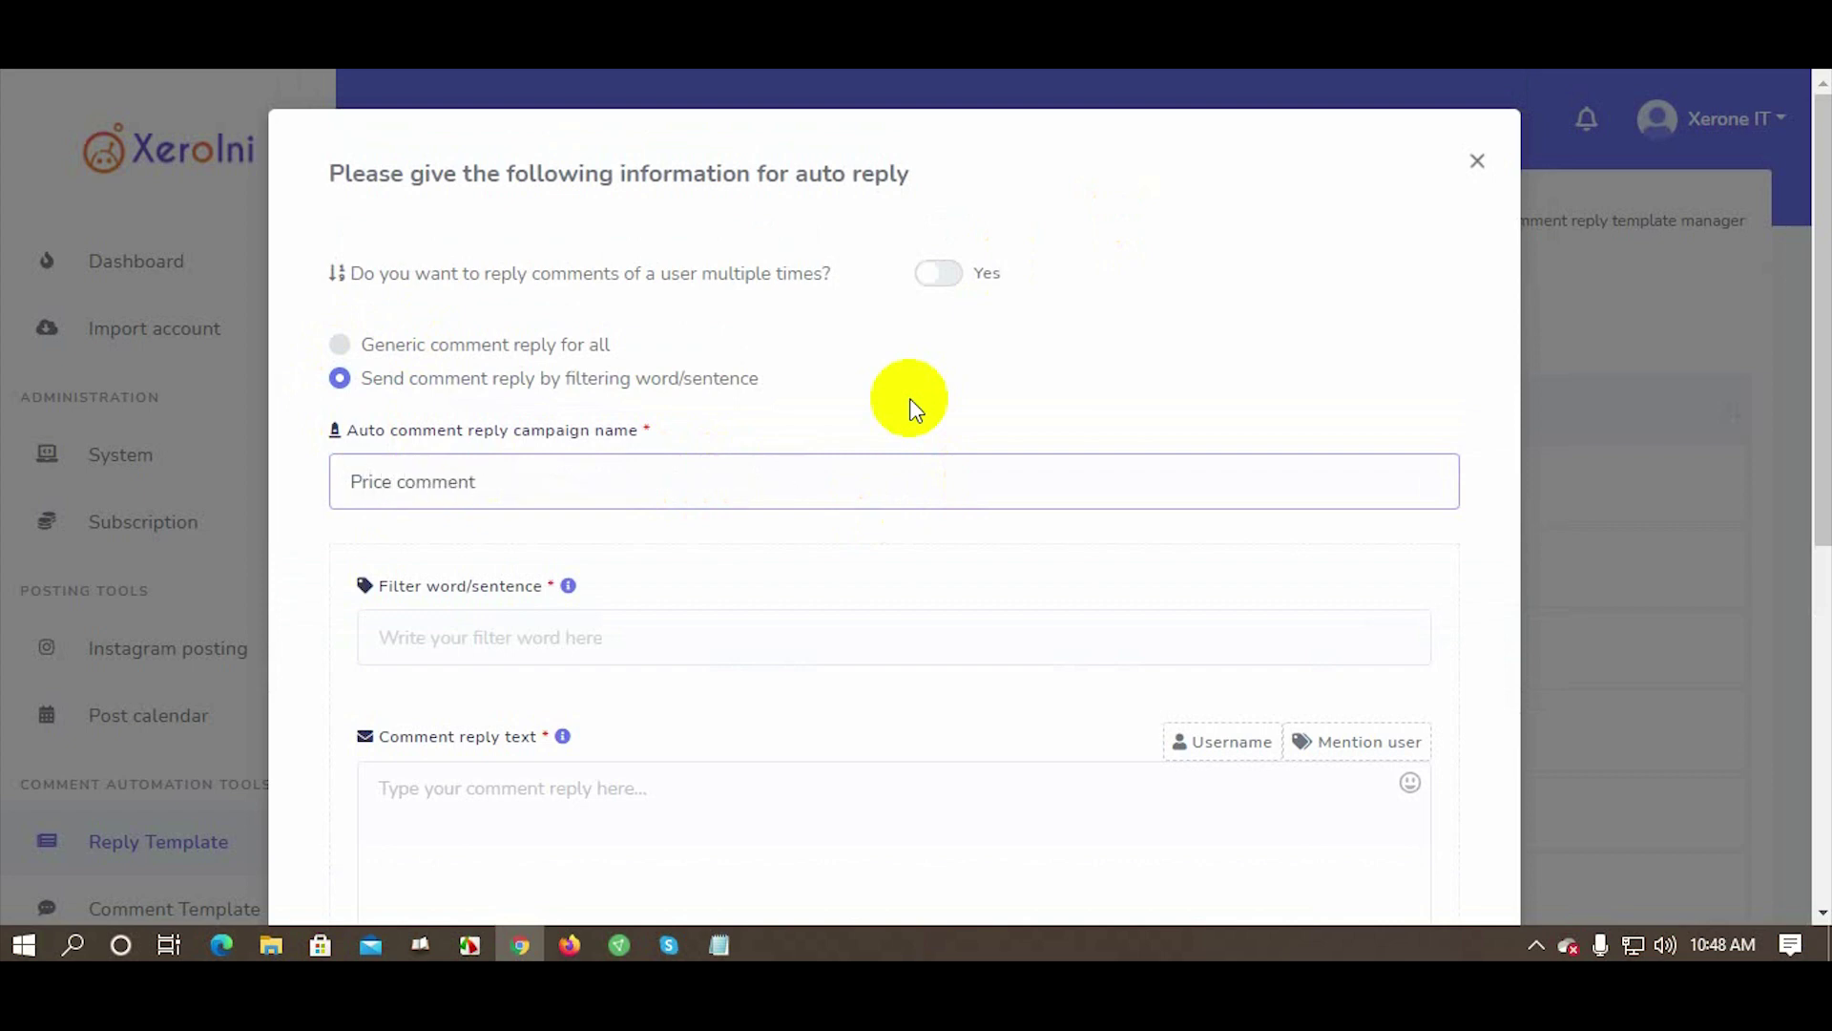
click(732, 641)
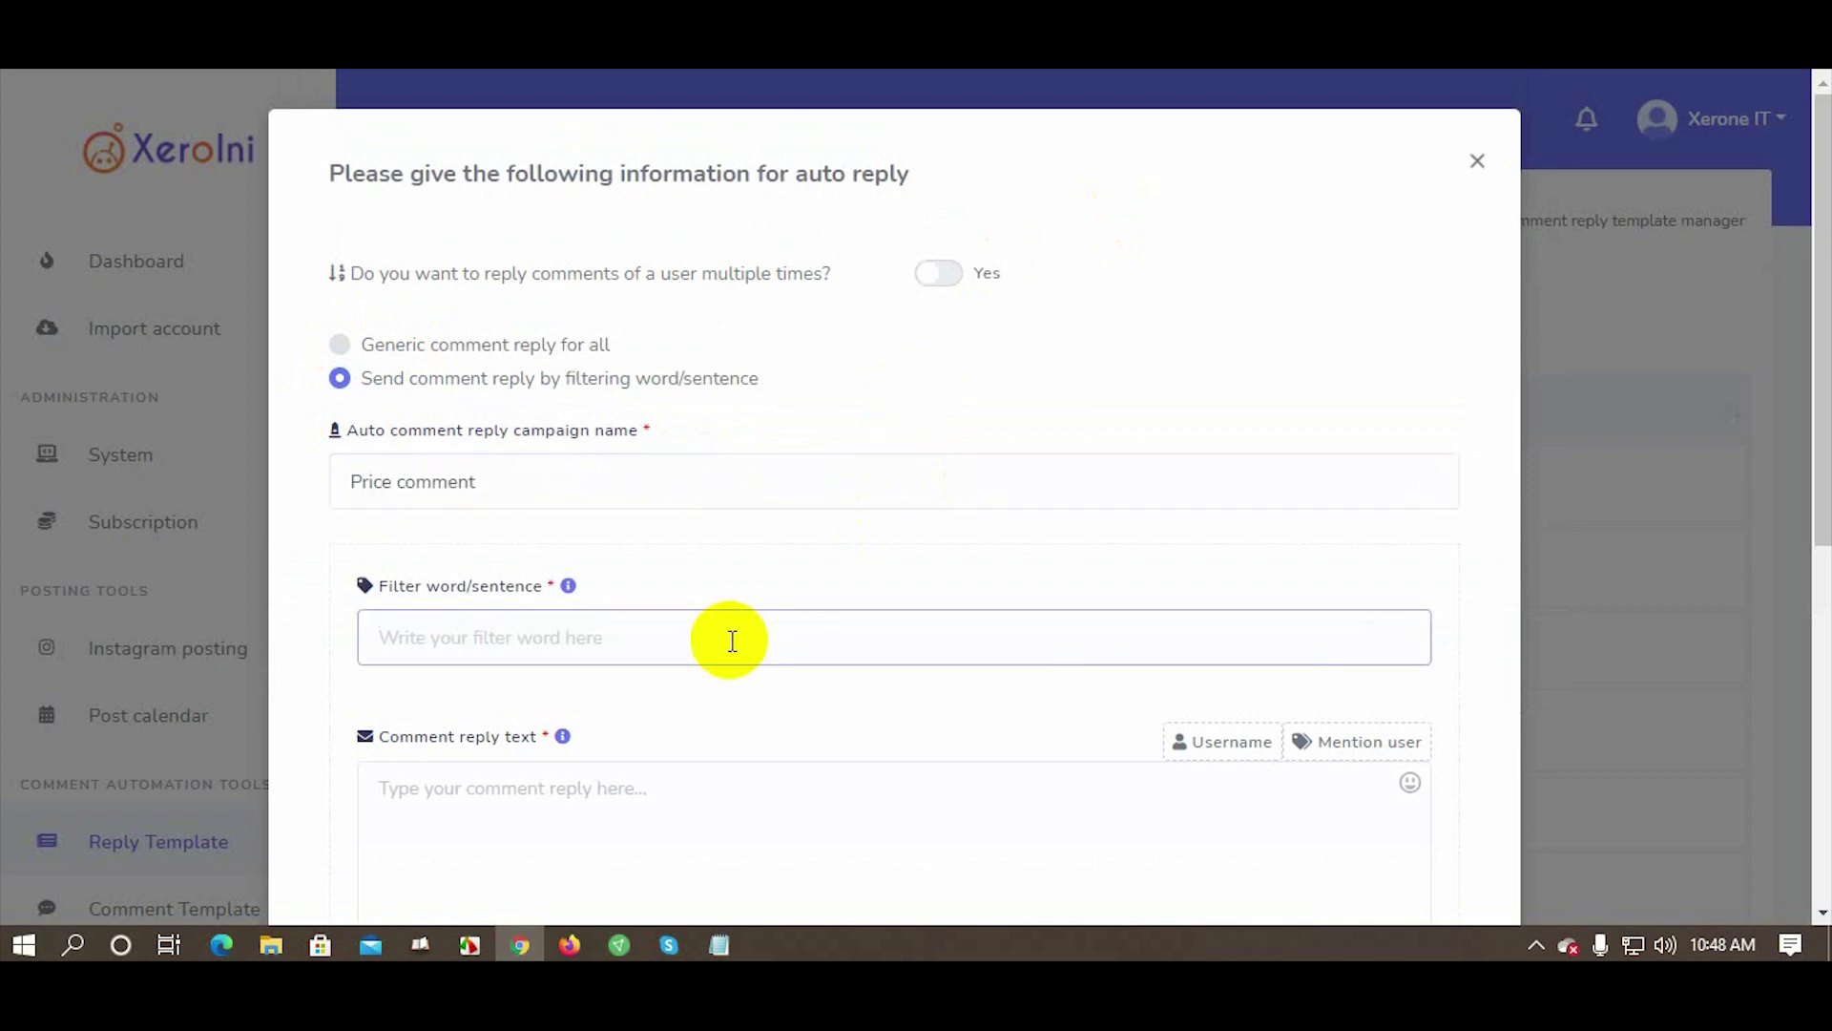
text(P)
text(rice, how)
text( much, what i sth )
text(s thep)
text(price)
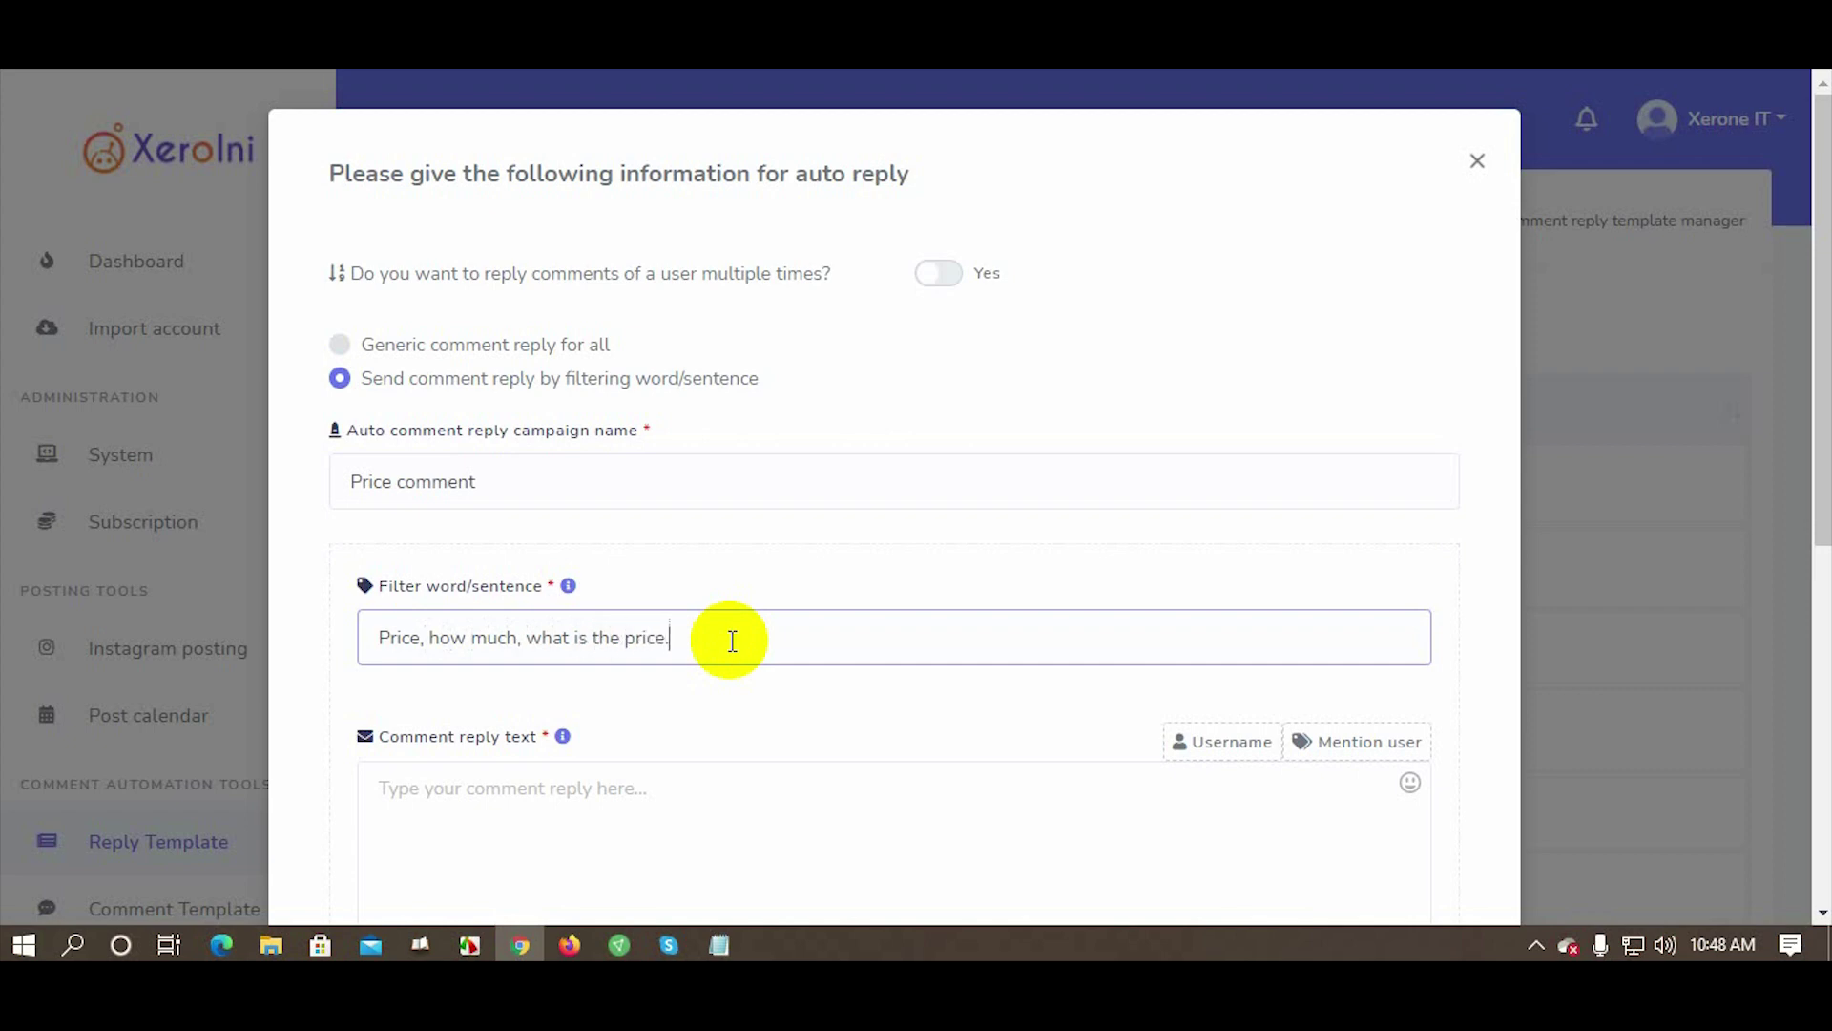
Set the matching reply to 'Thank you for your comment. Please visit our website for the price.'
scroll(730, 641, down, 4)
click(572, 471)
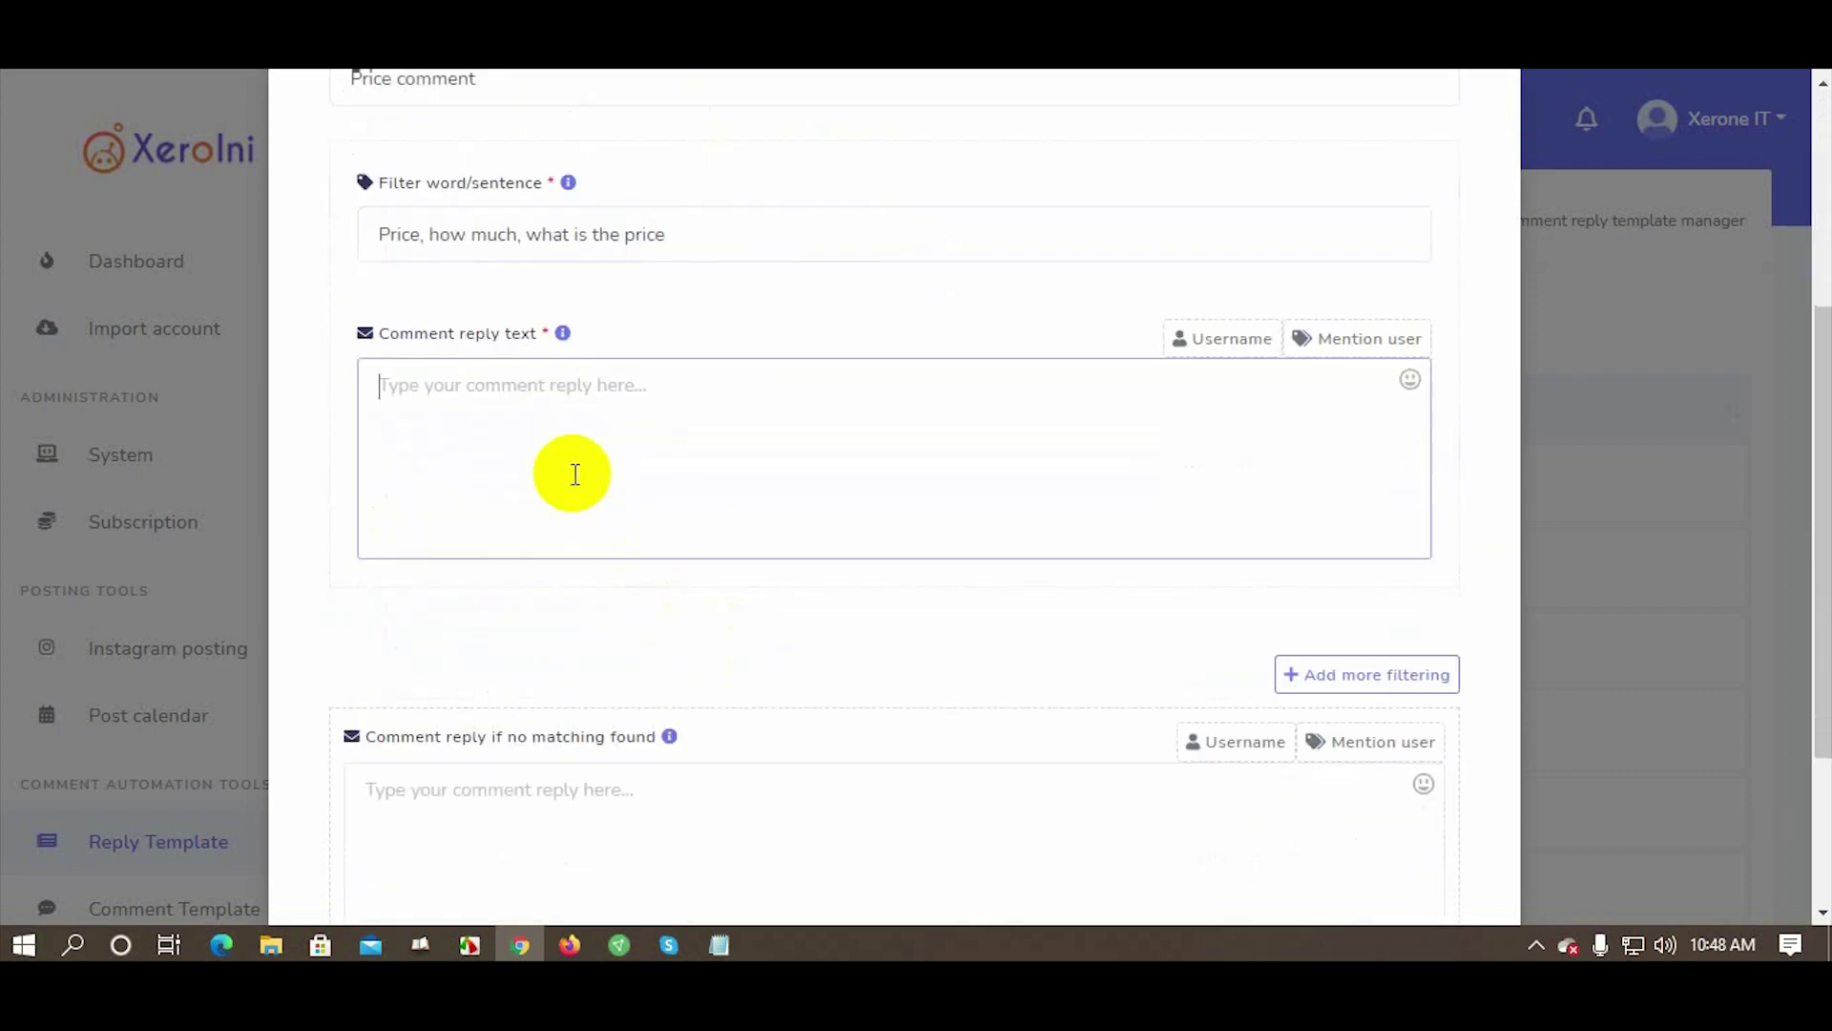
scroll(1107, 683, up, 1)
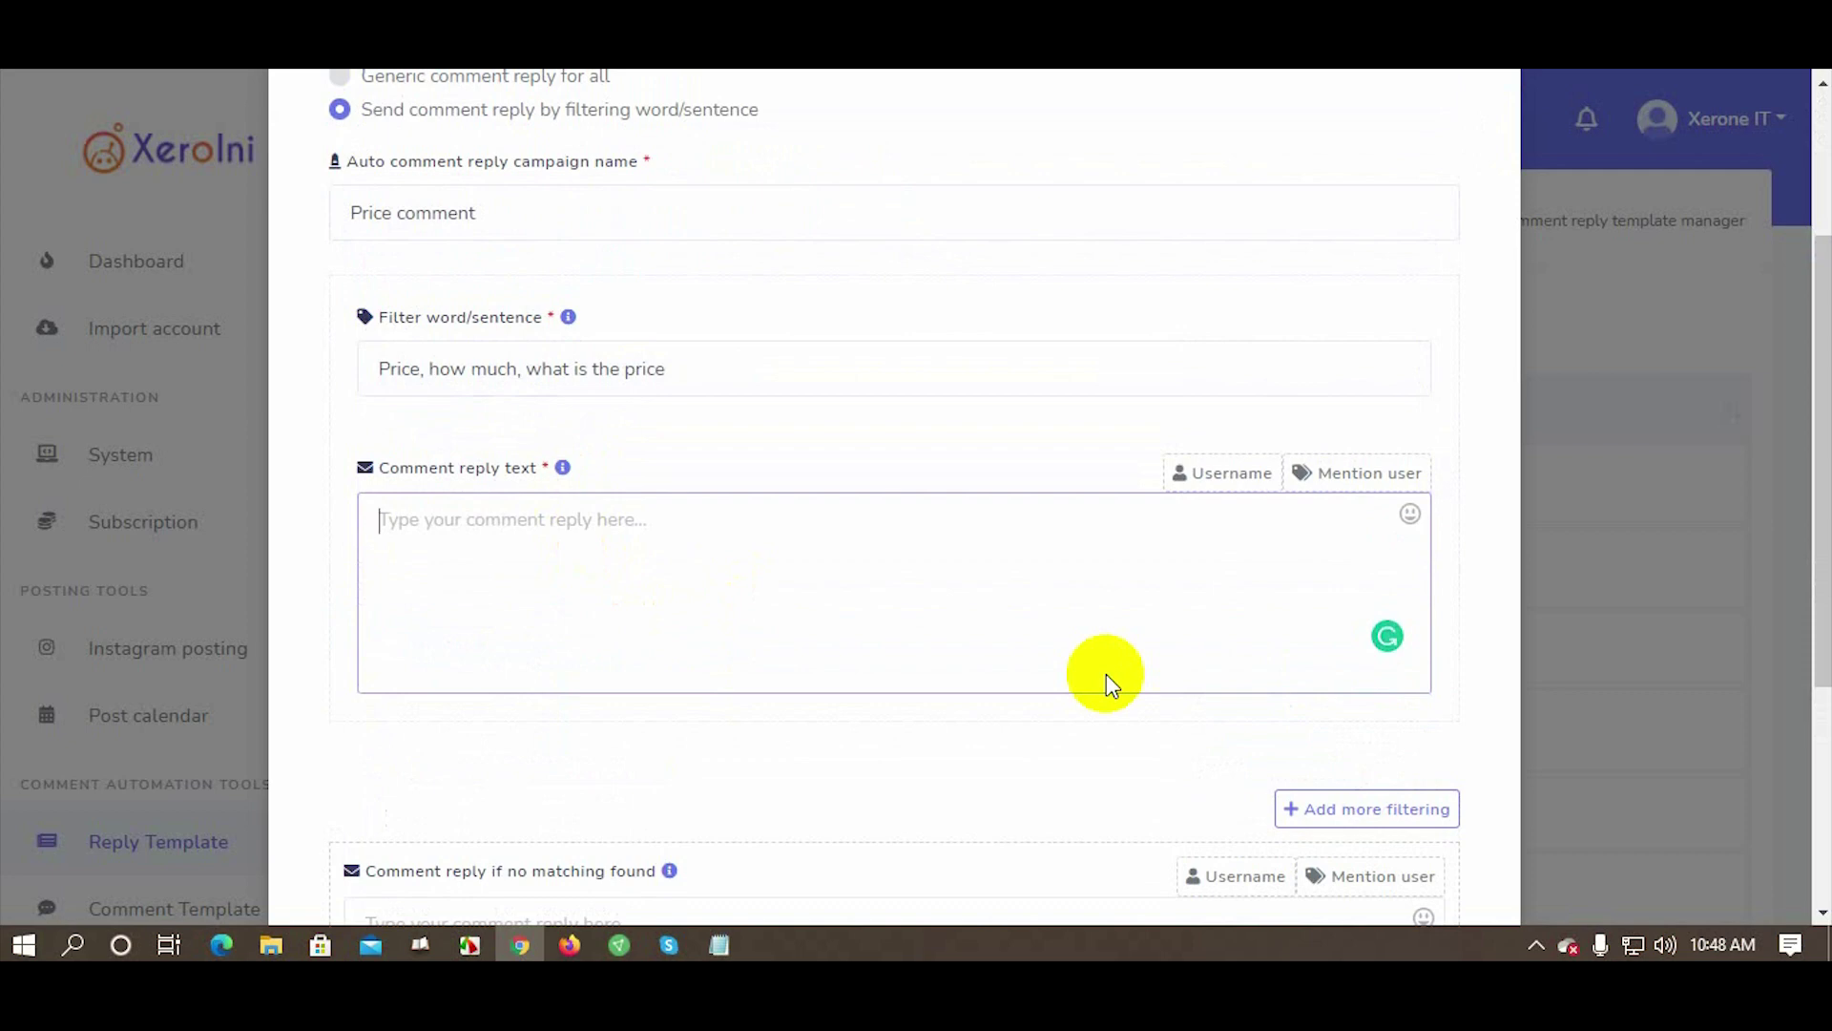
text(Thank you f)
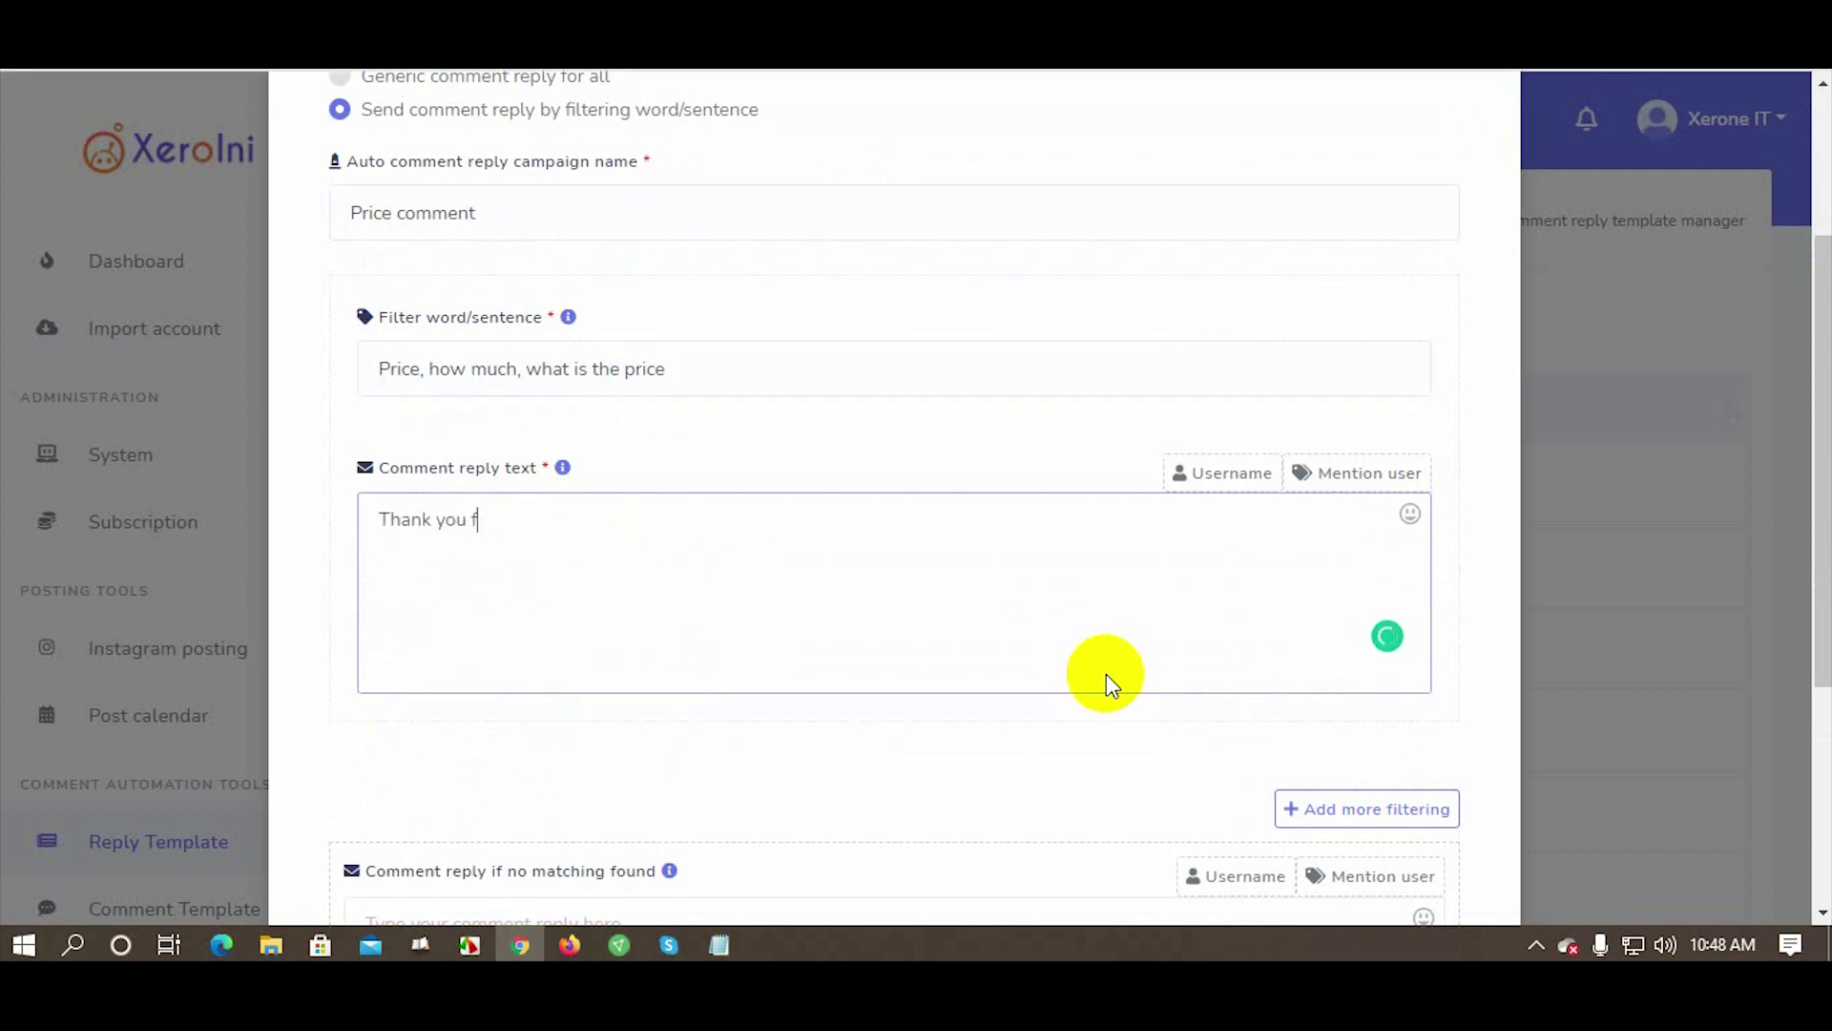
text(or your comment. Please visit our )
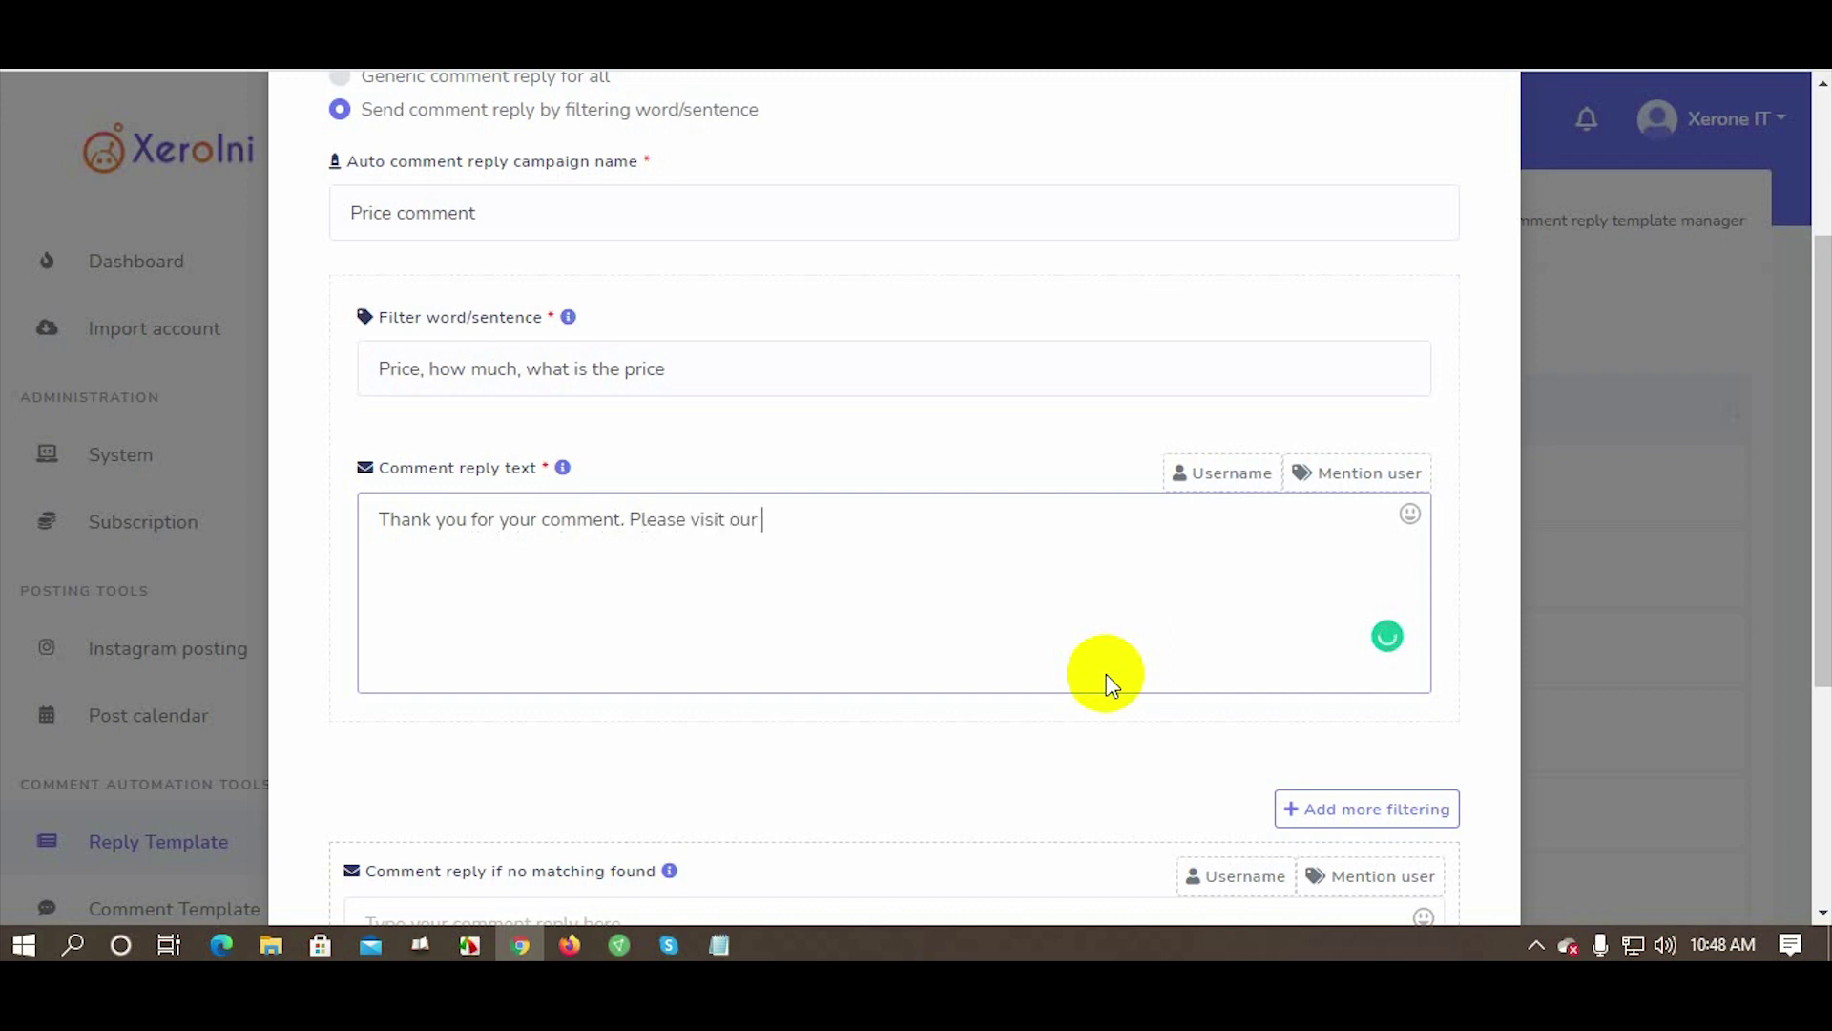
text(website for the price.)
Add fallback reply 'Thank you for your comment. Please contact us through our website.' and submit
scroll(1107, 674, down, 3)
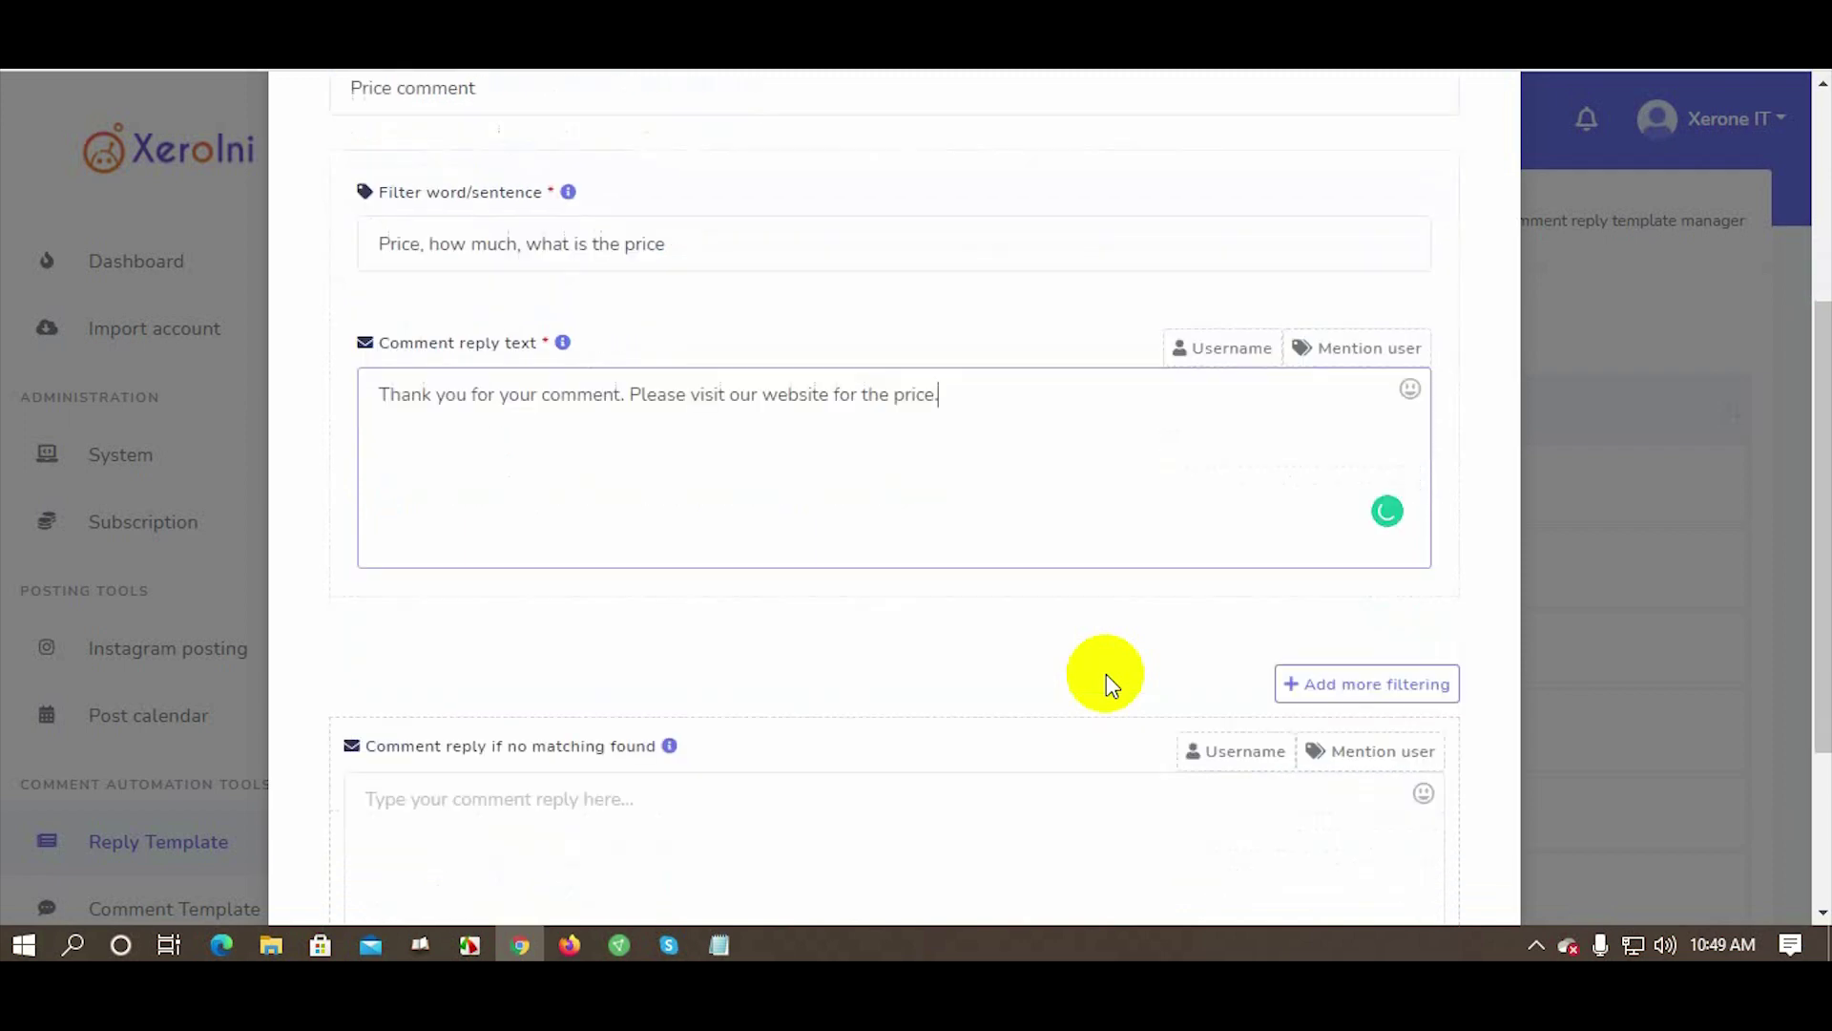
click(615, 690)
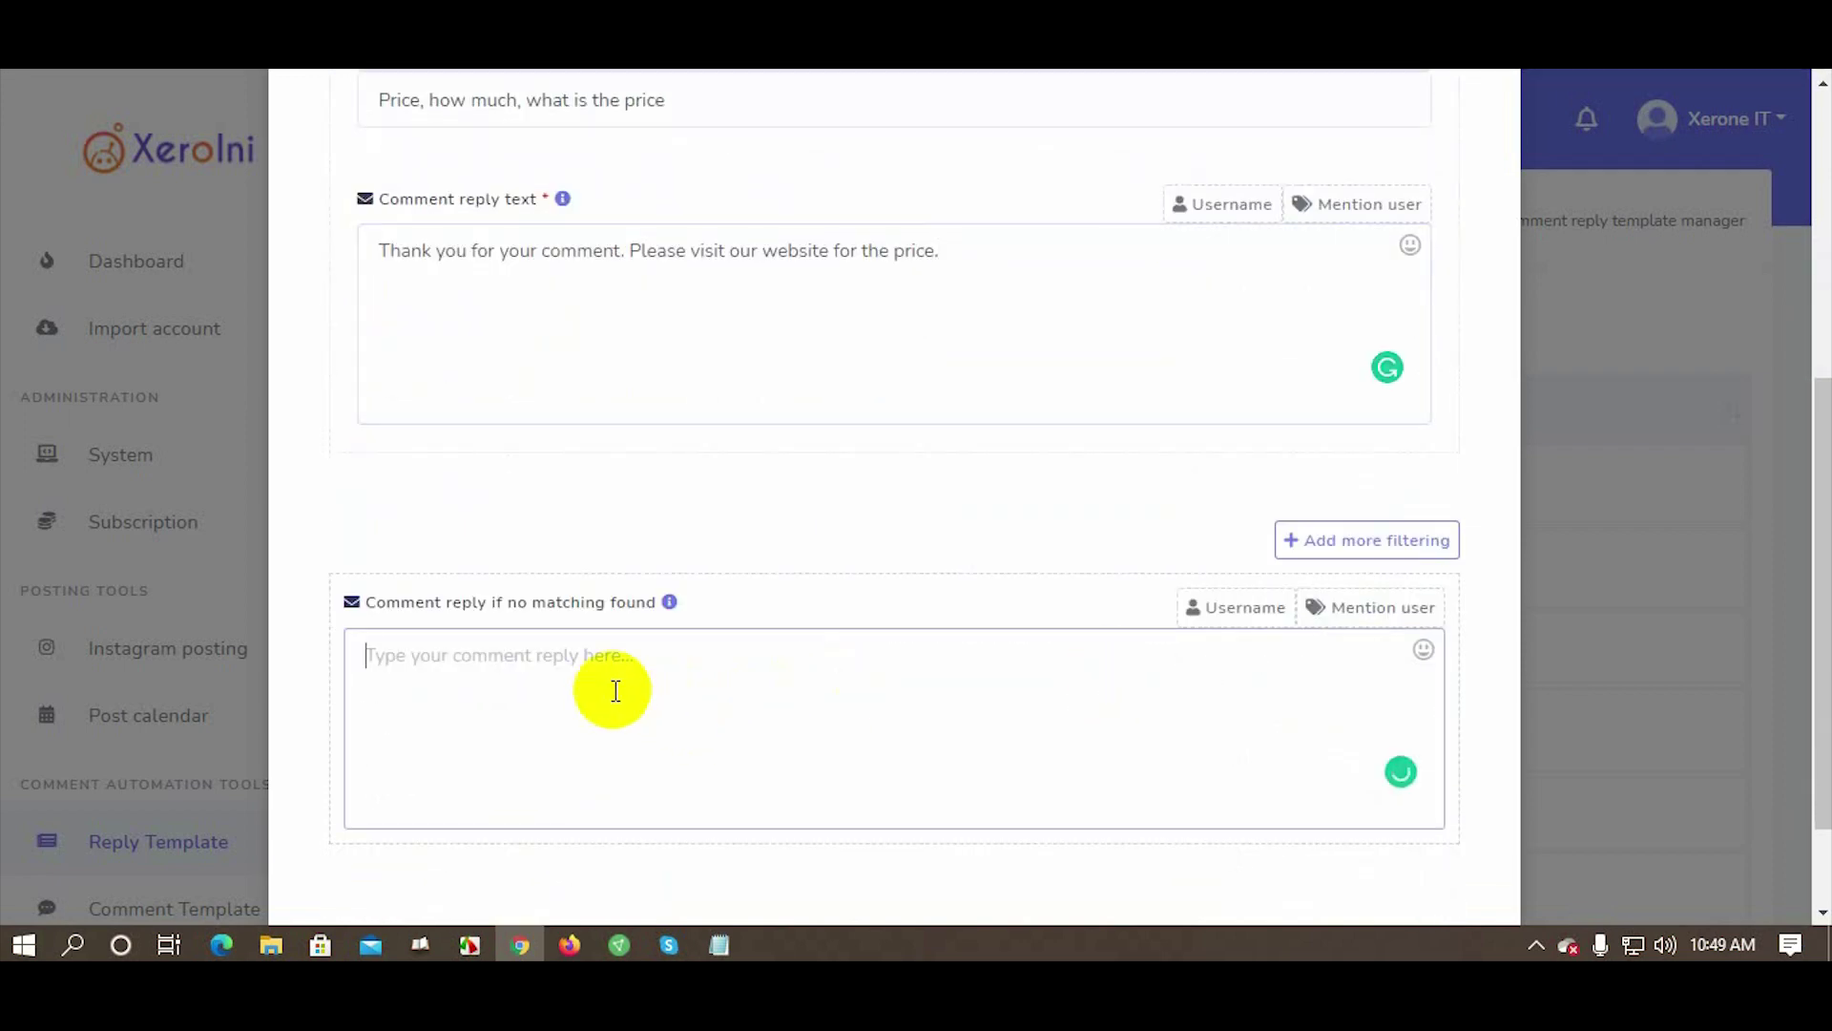
text(Thank you)
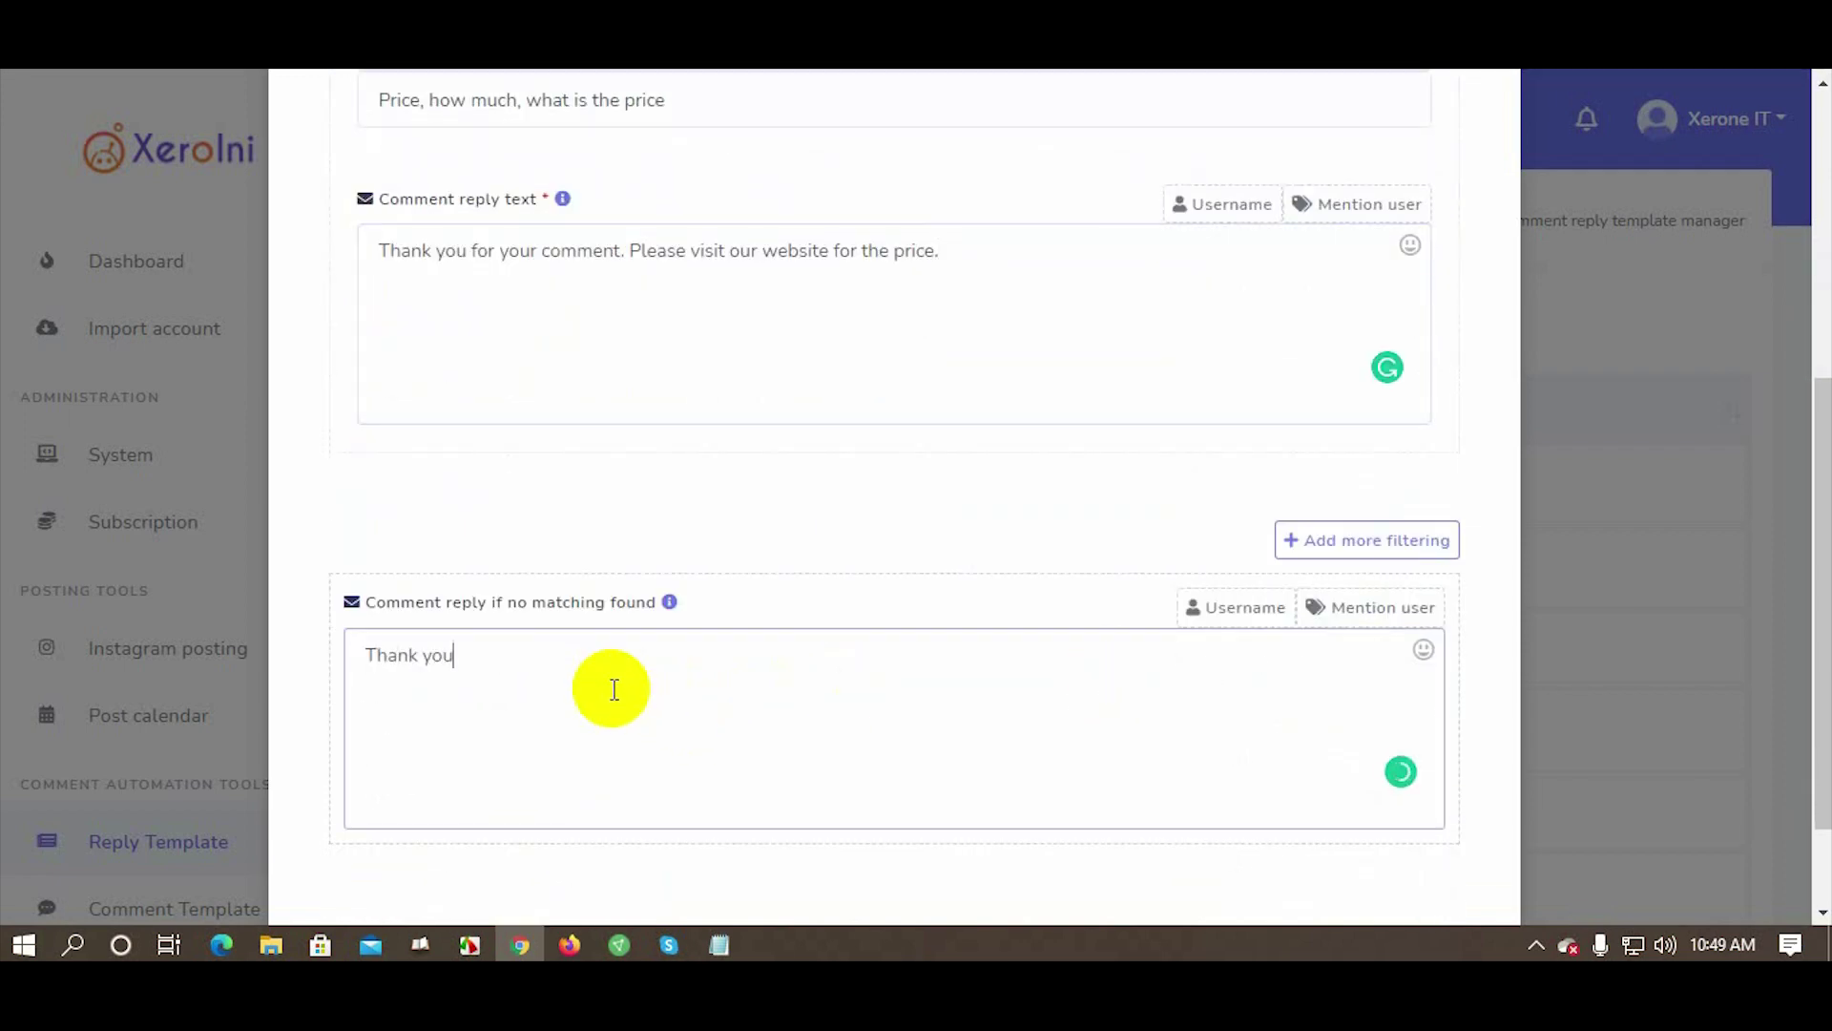
text( for your comment. Ple)
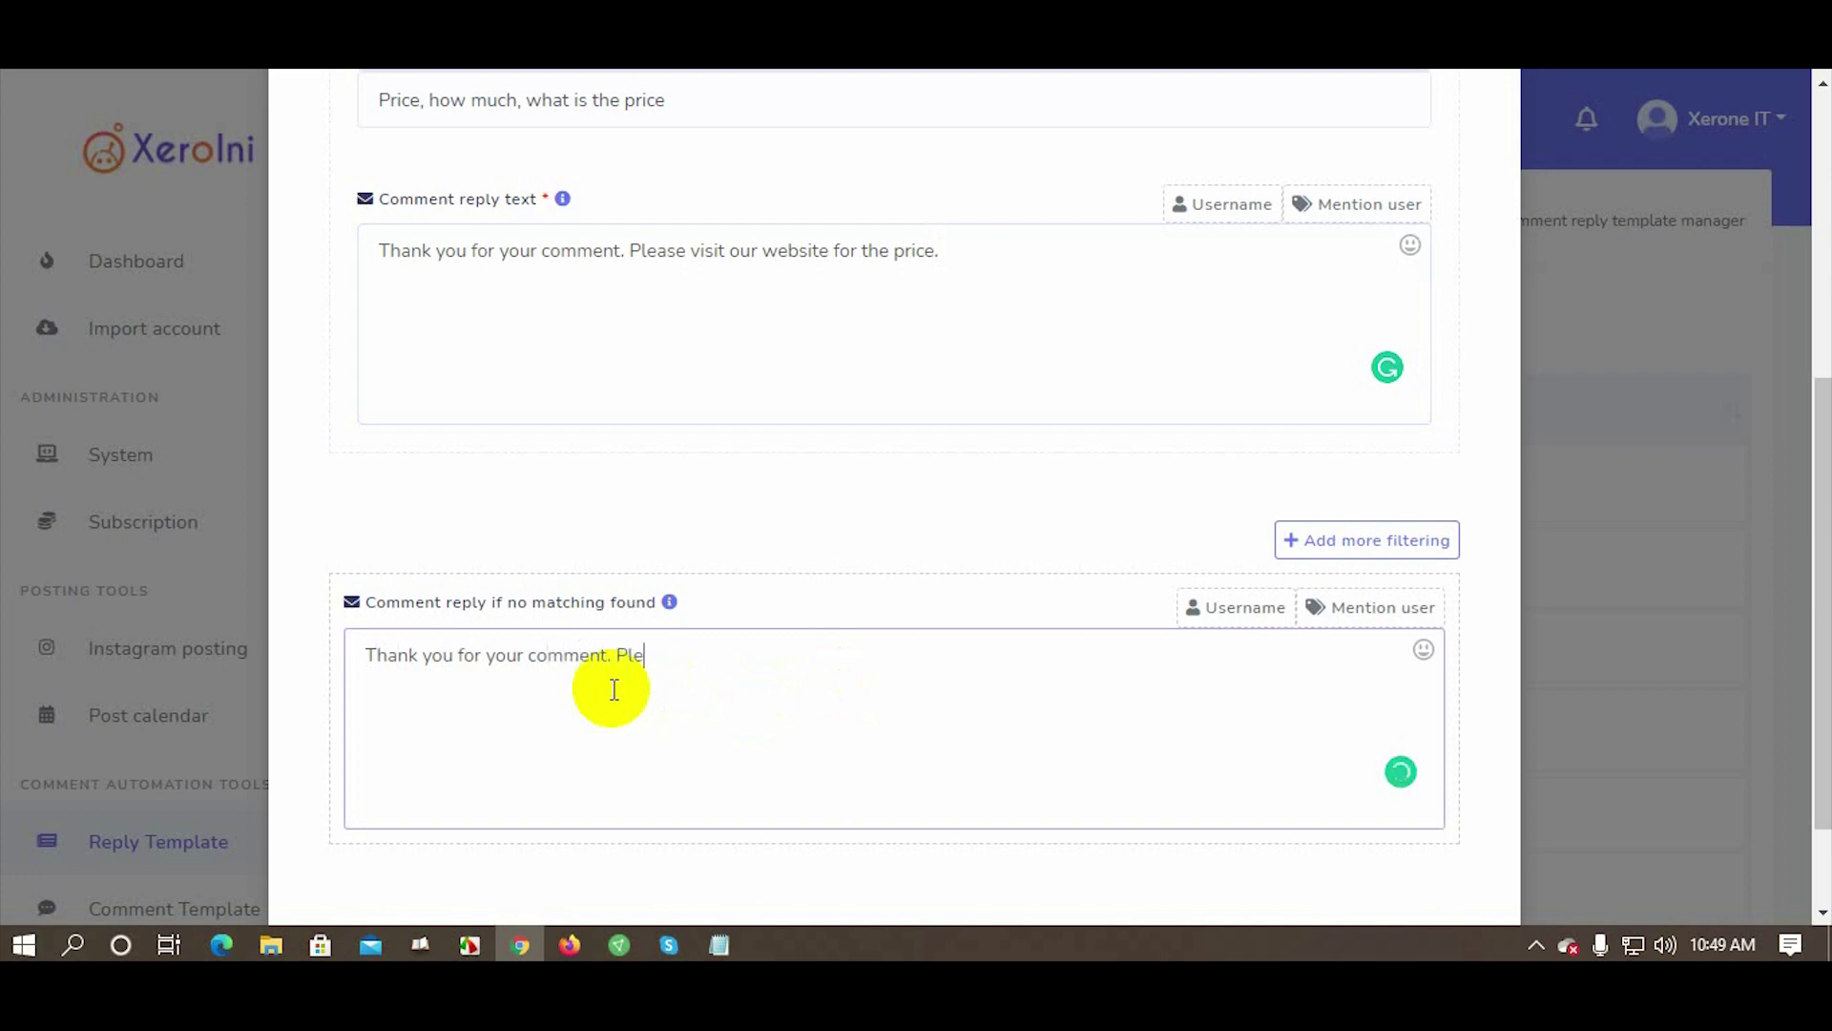
text(ase contact us through our website.)
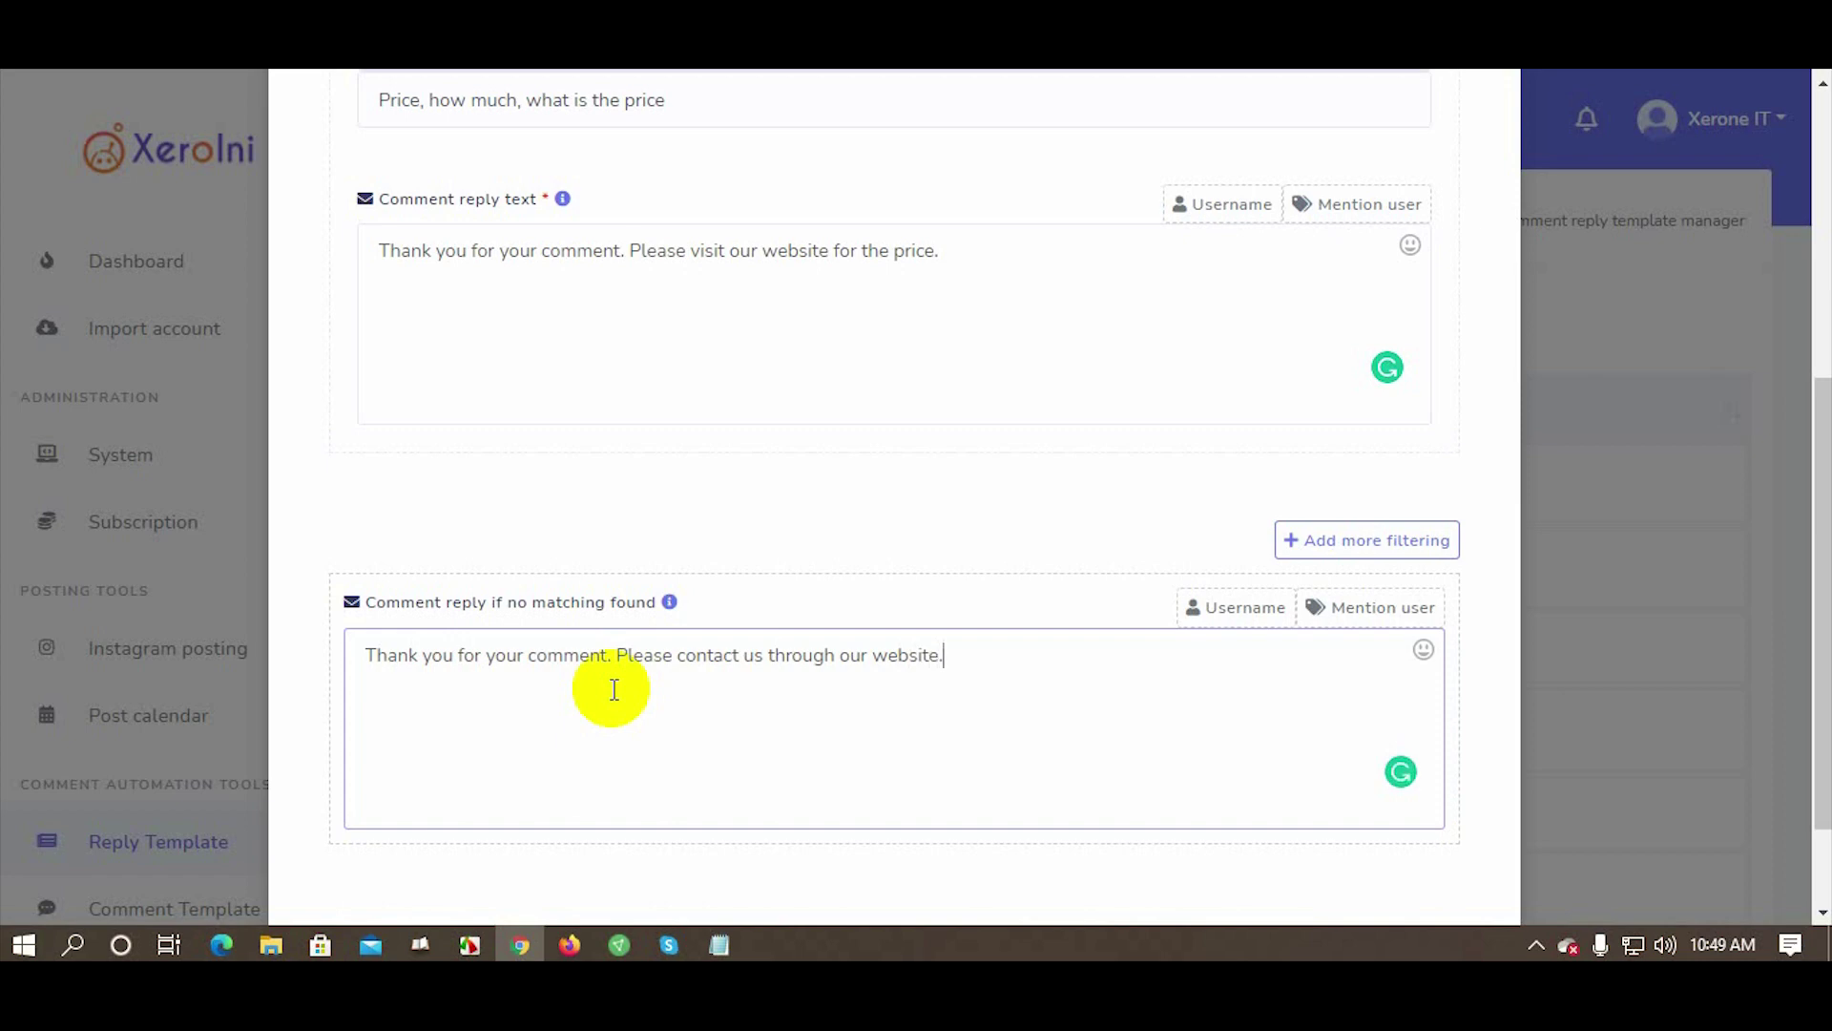
scroll(614, 689, down, 2)
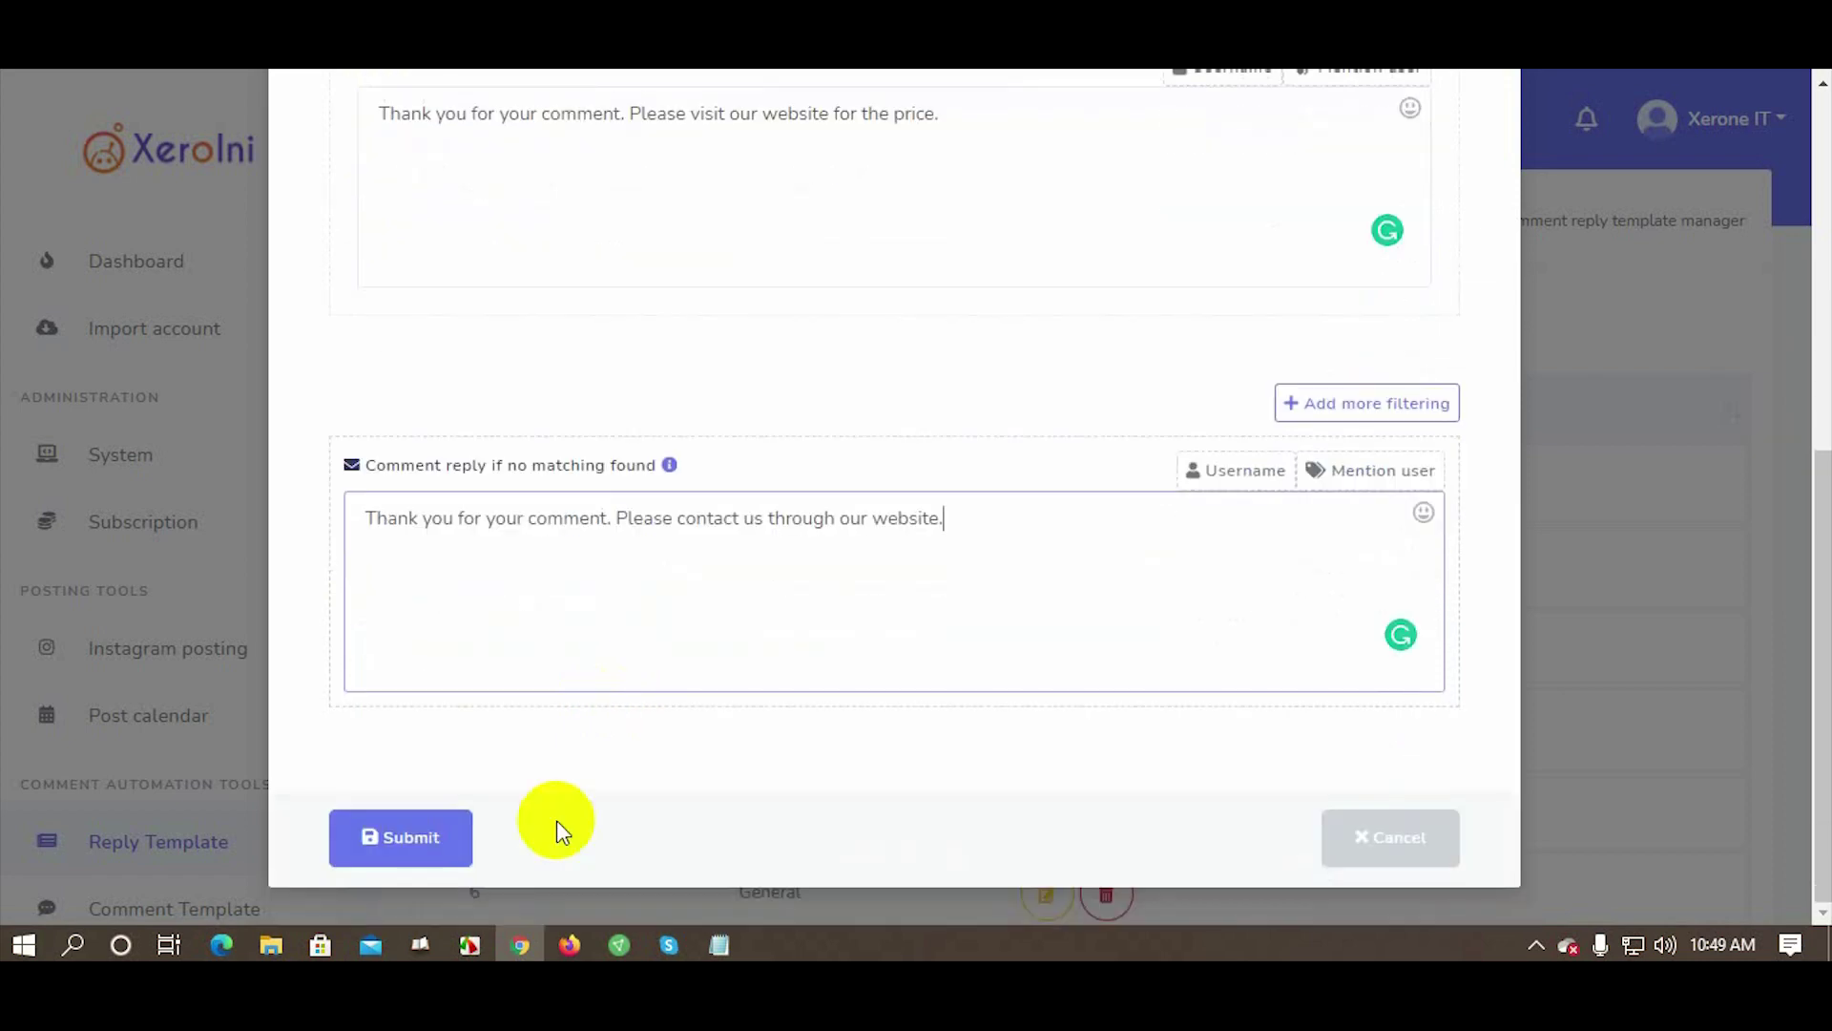
click(409, 837)
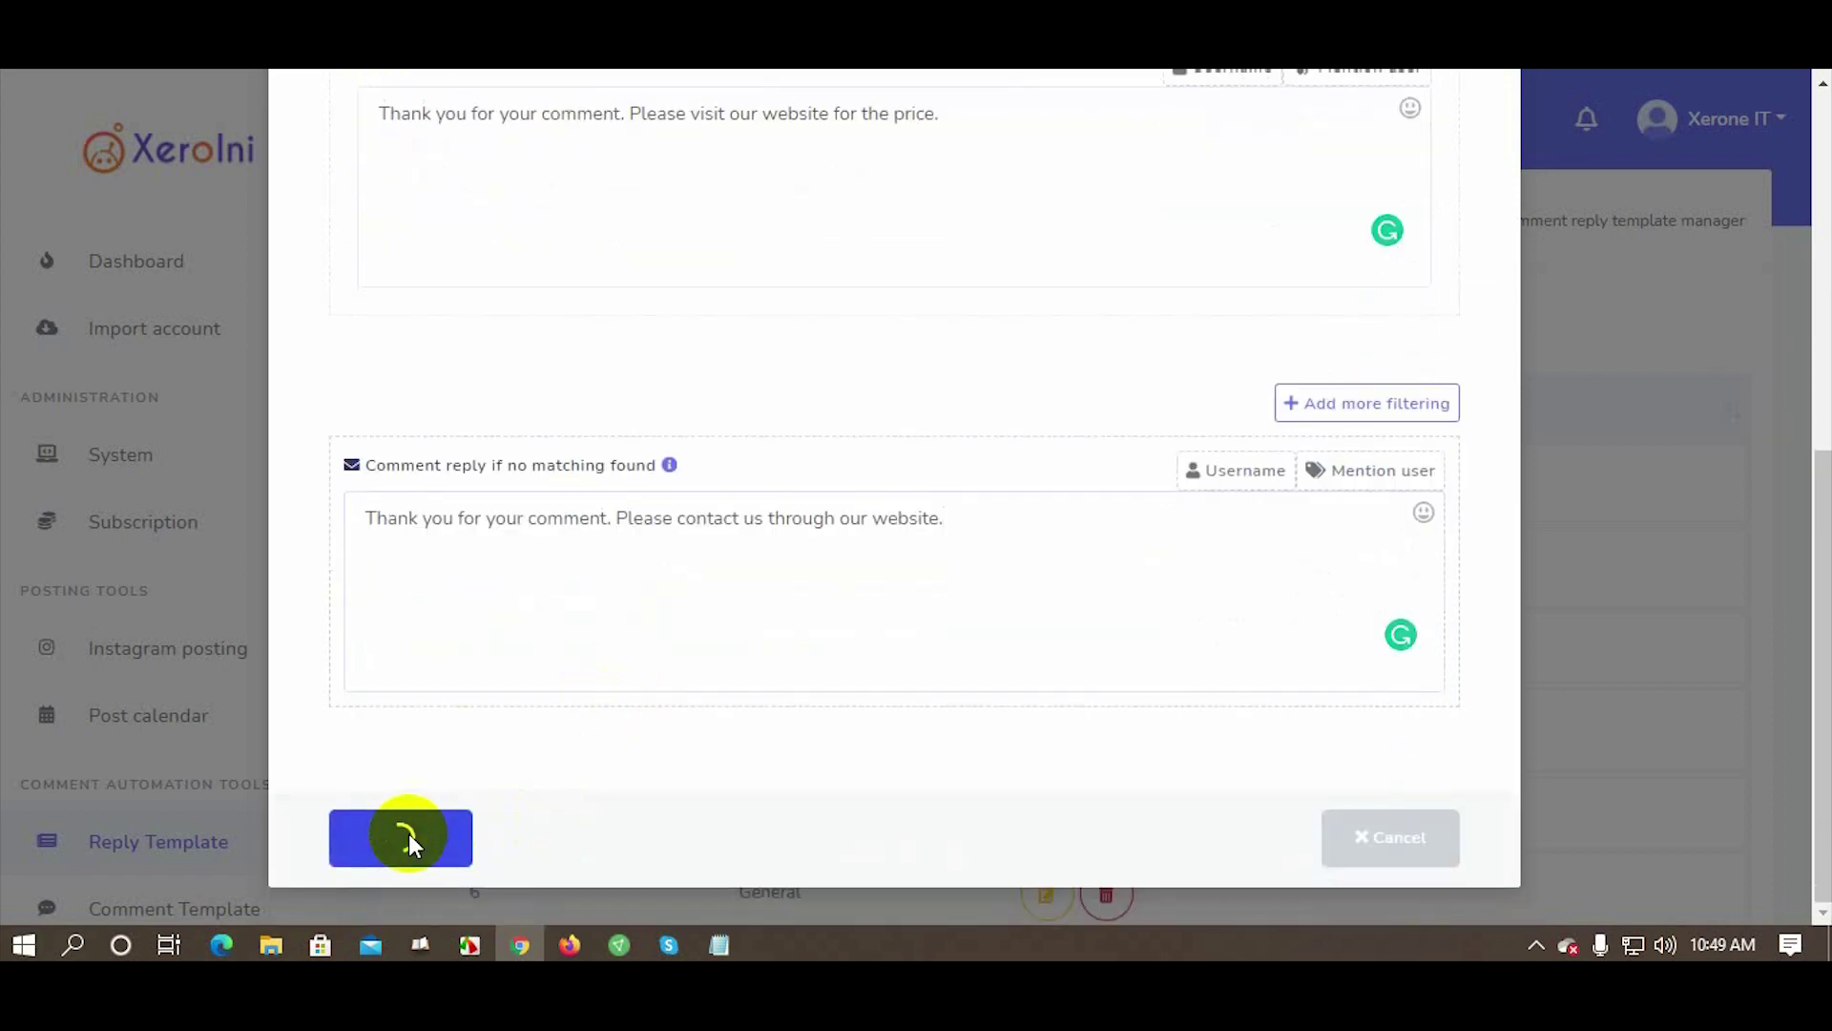
Confirm the saved template and go to Create campaign to view the latest posts
click(932, 671)
scroll(931, 667, down, 3)
scroll(204, 605, down, 3)
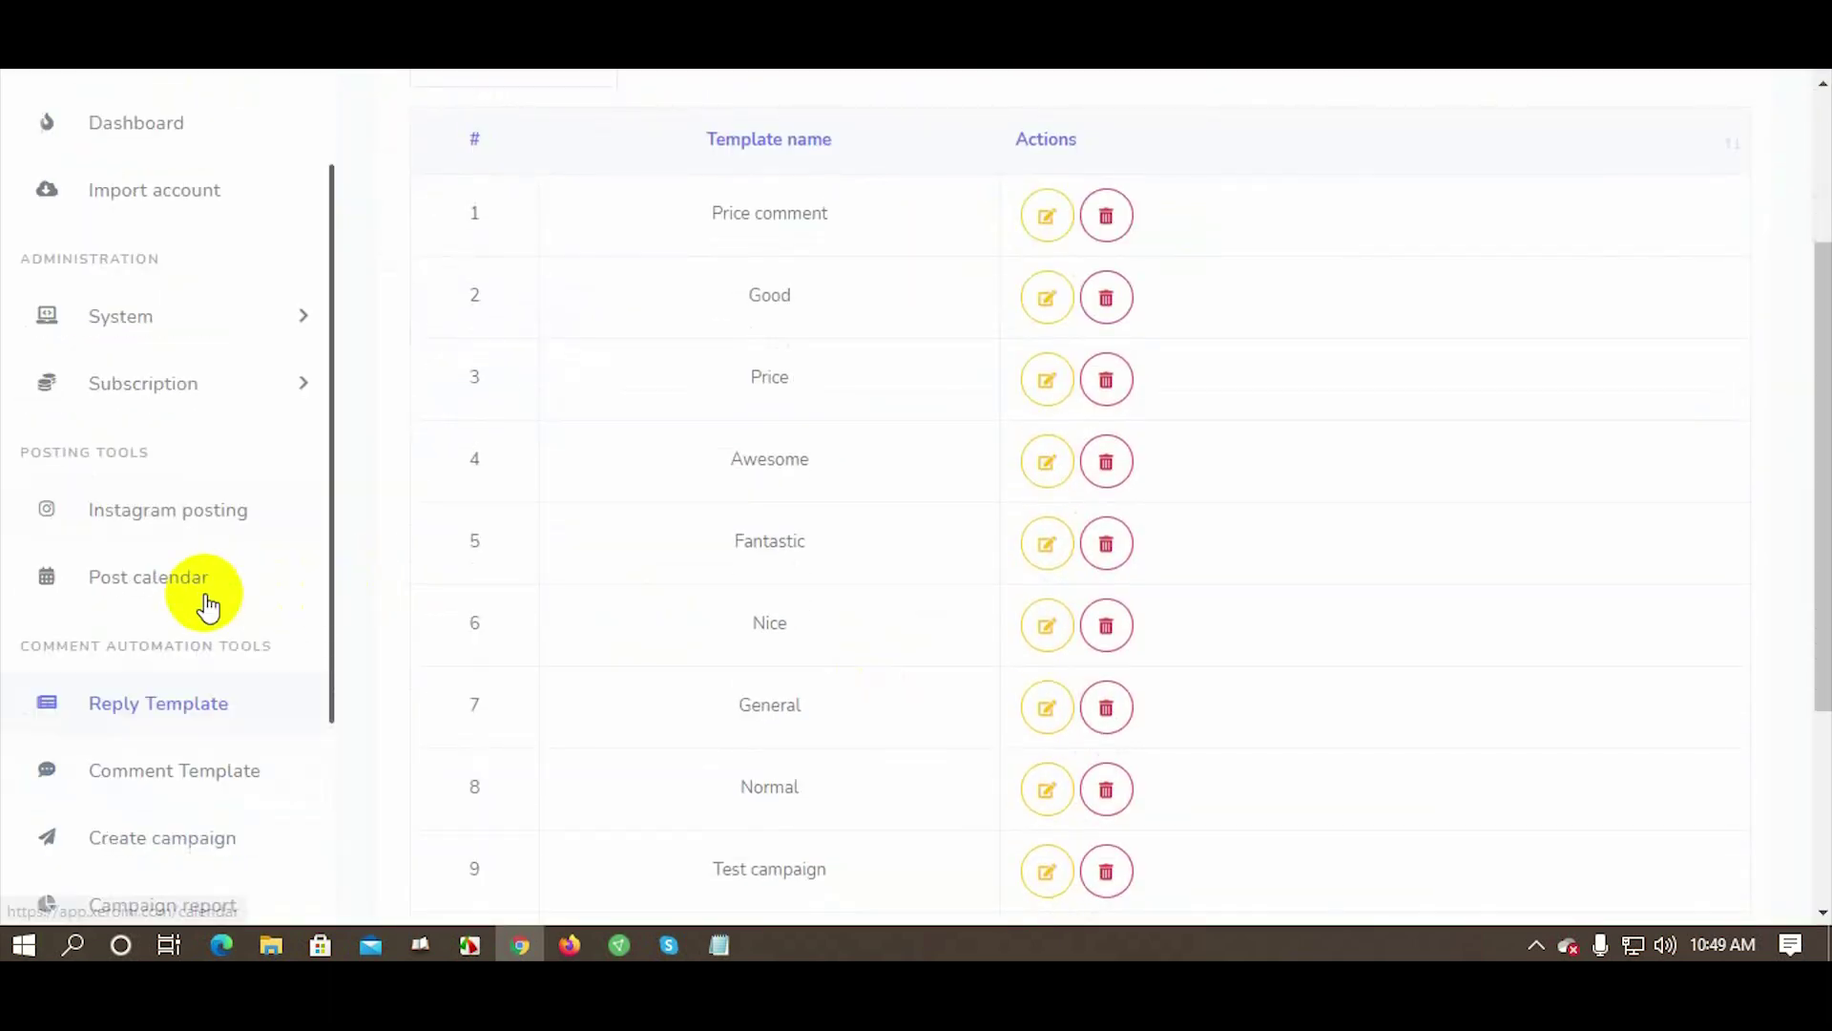
click(150, 756)
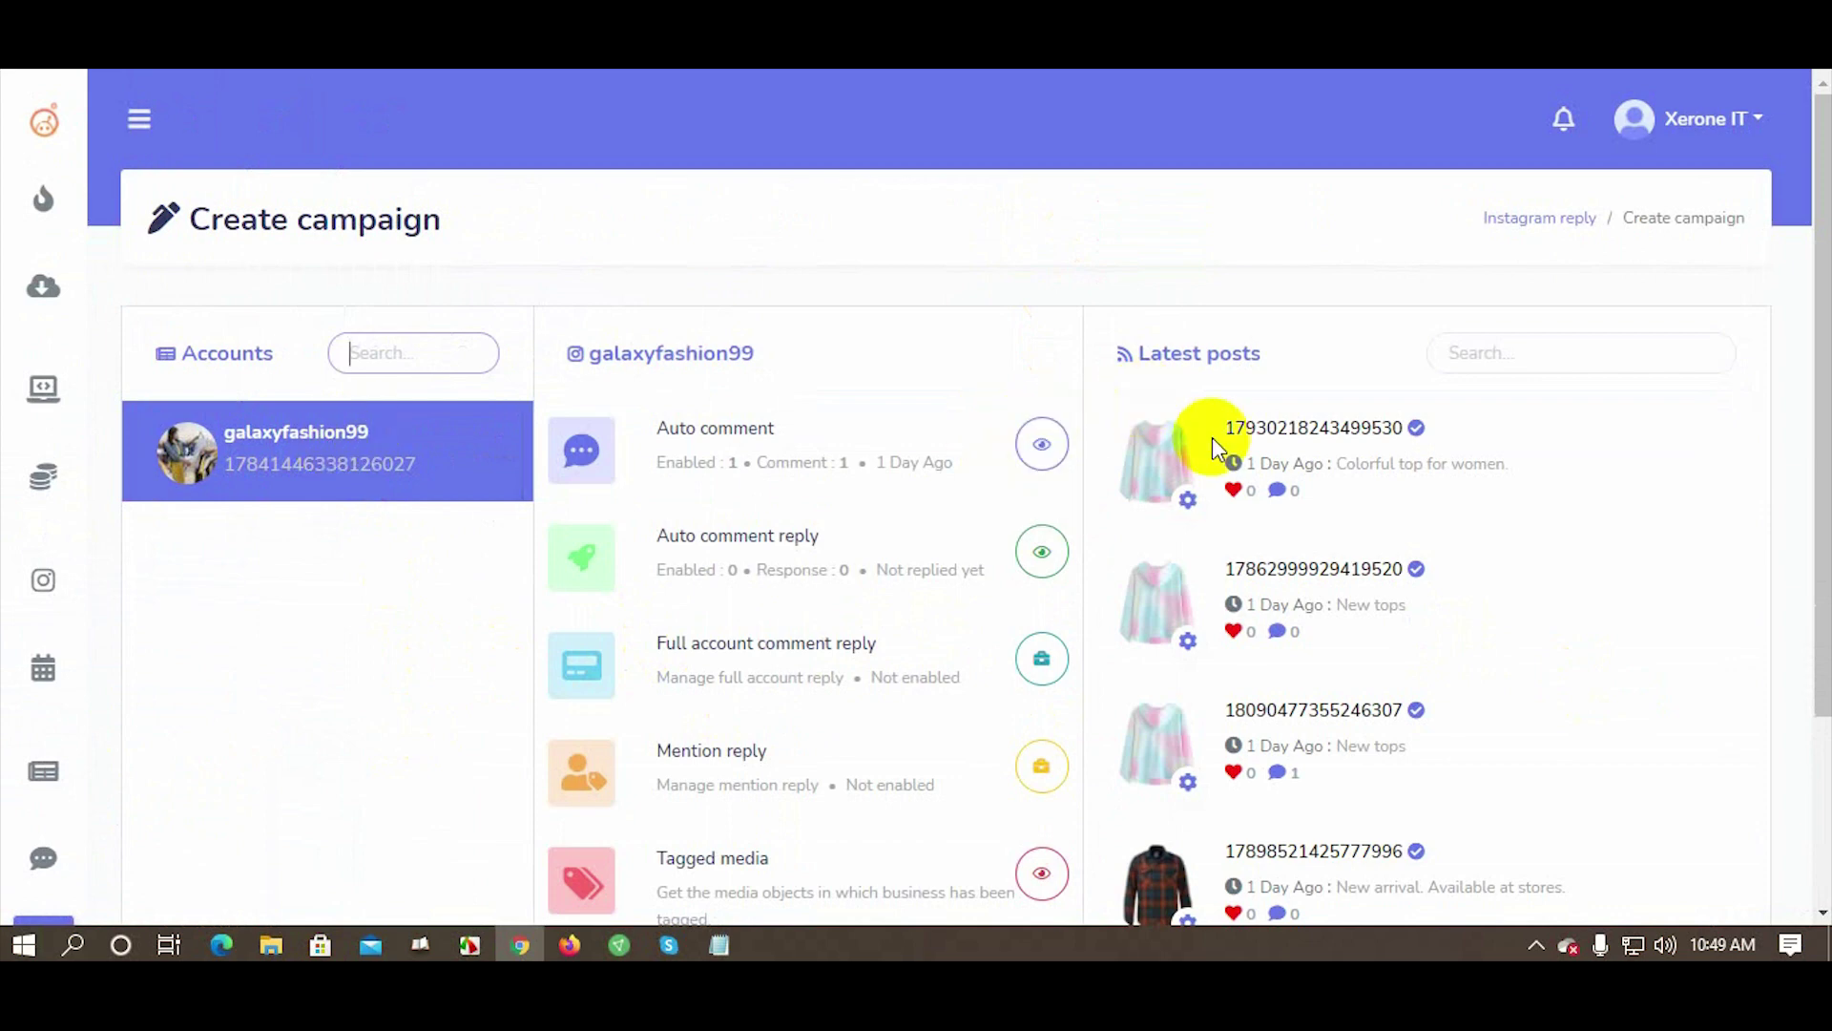
scroll(1362, 616, down, 3)
scroll(1365, 619, up, 3)
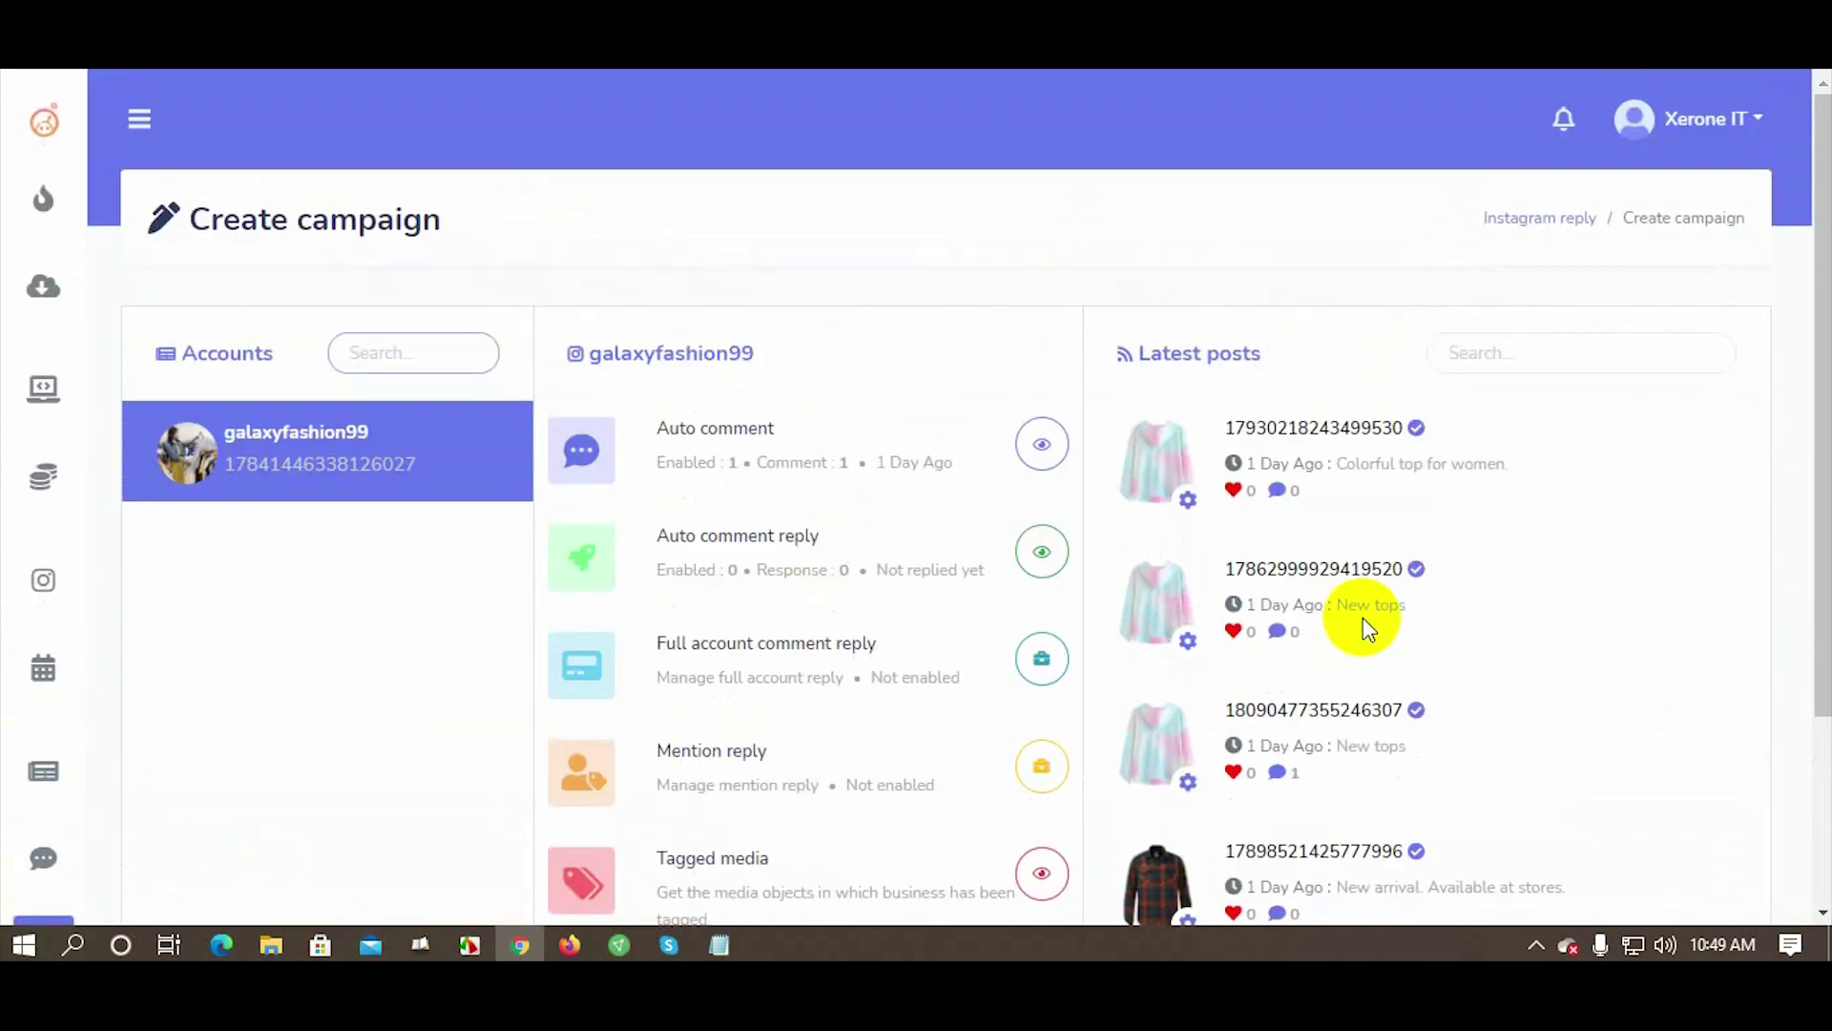
Enable auto comment reply on the Colorful top post using the Price comment template
click(1189, 500)
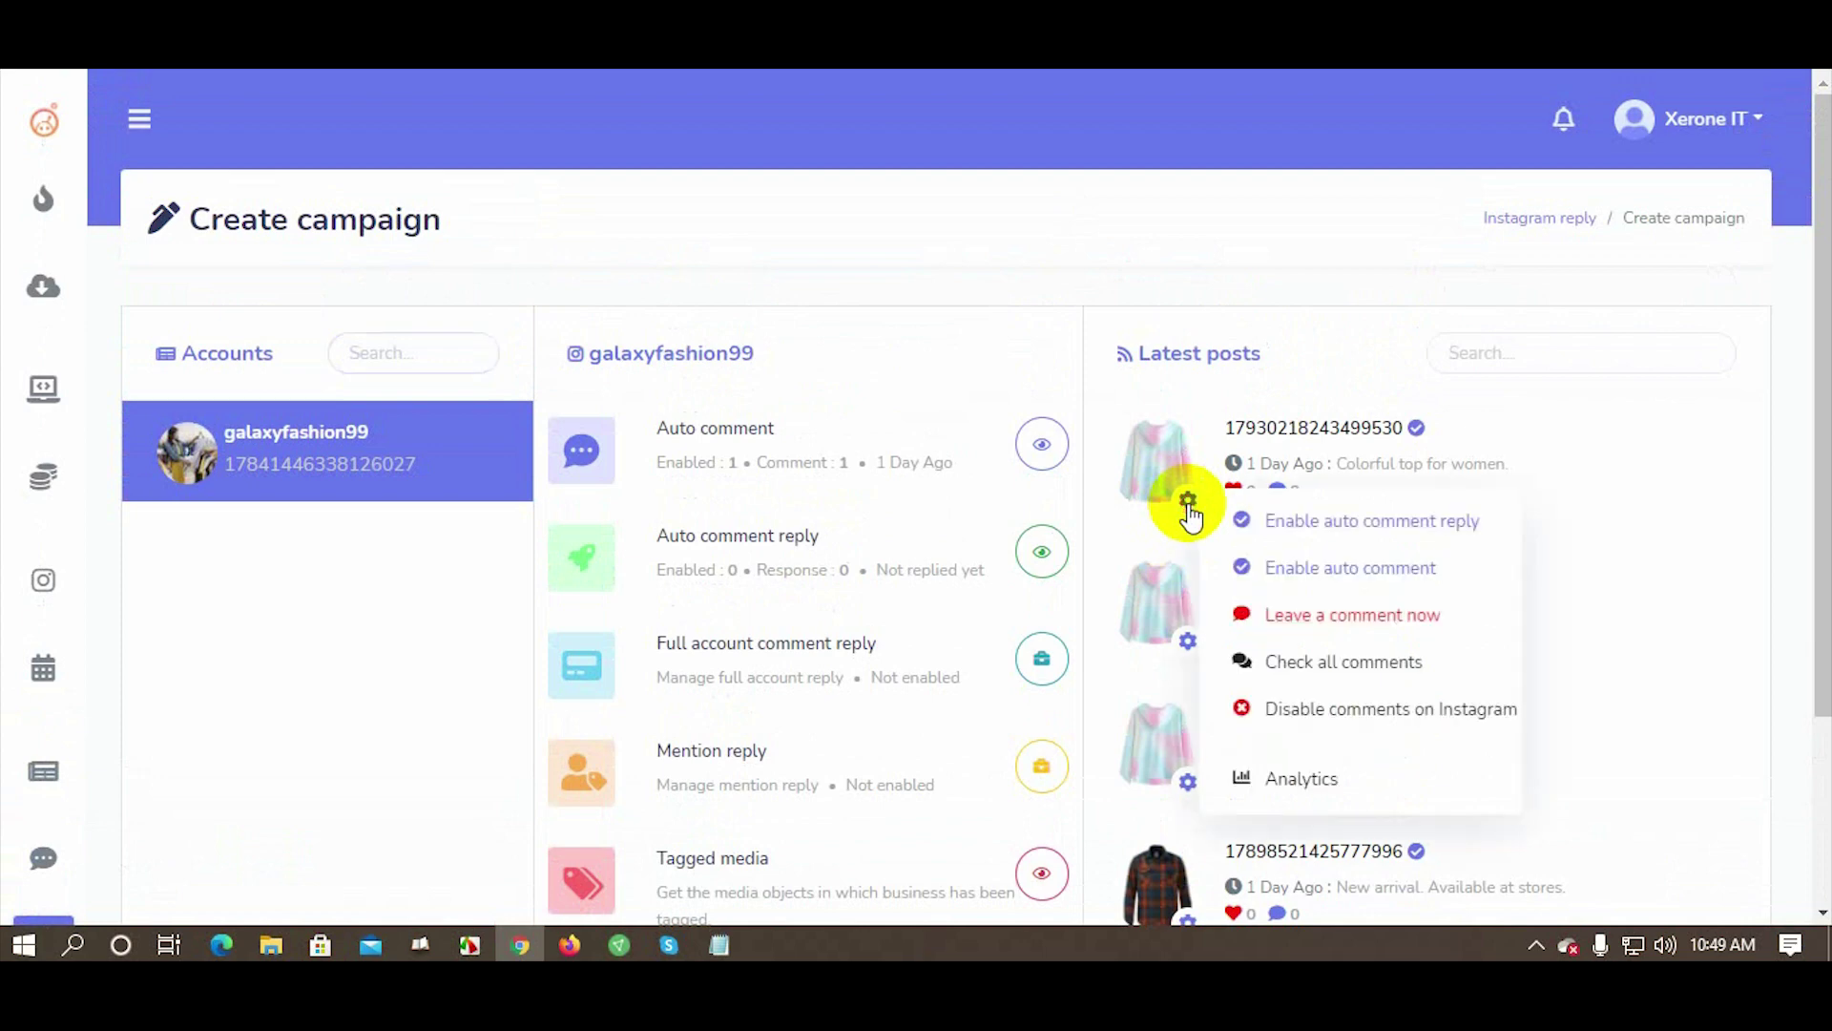
click(1353, 523)
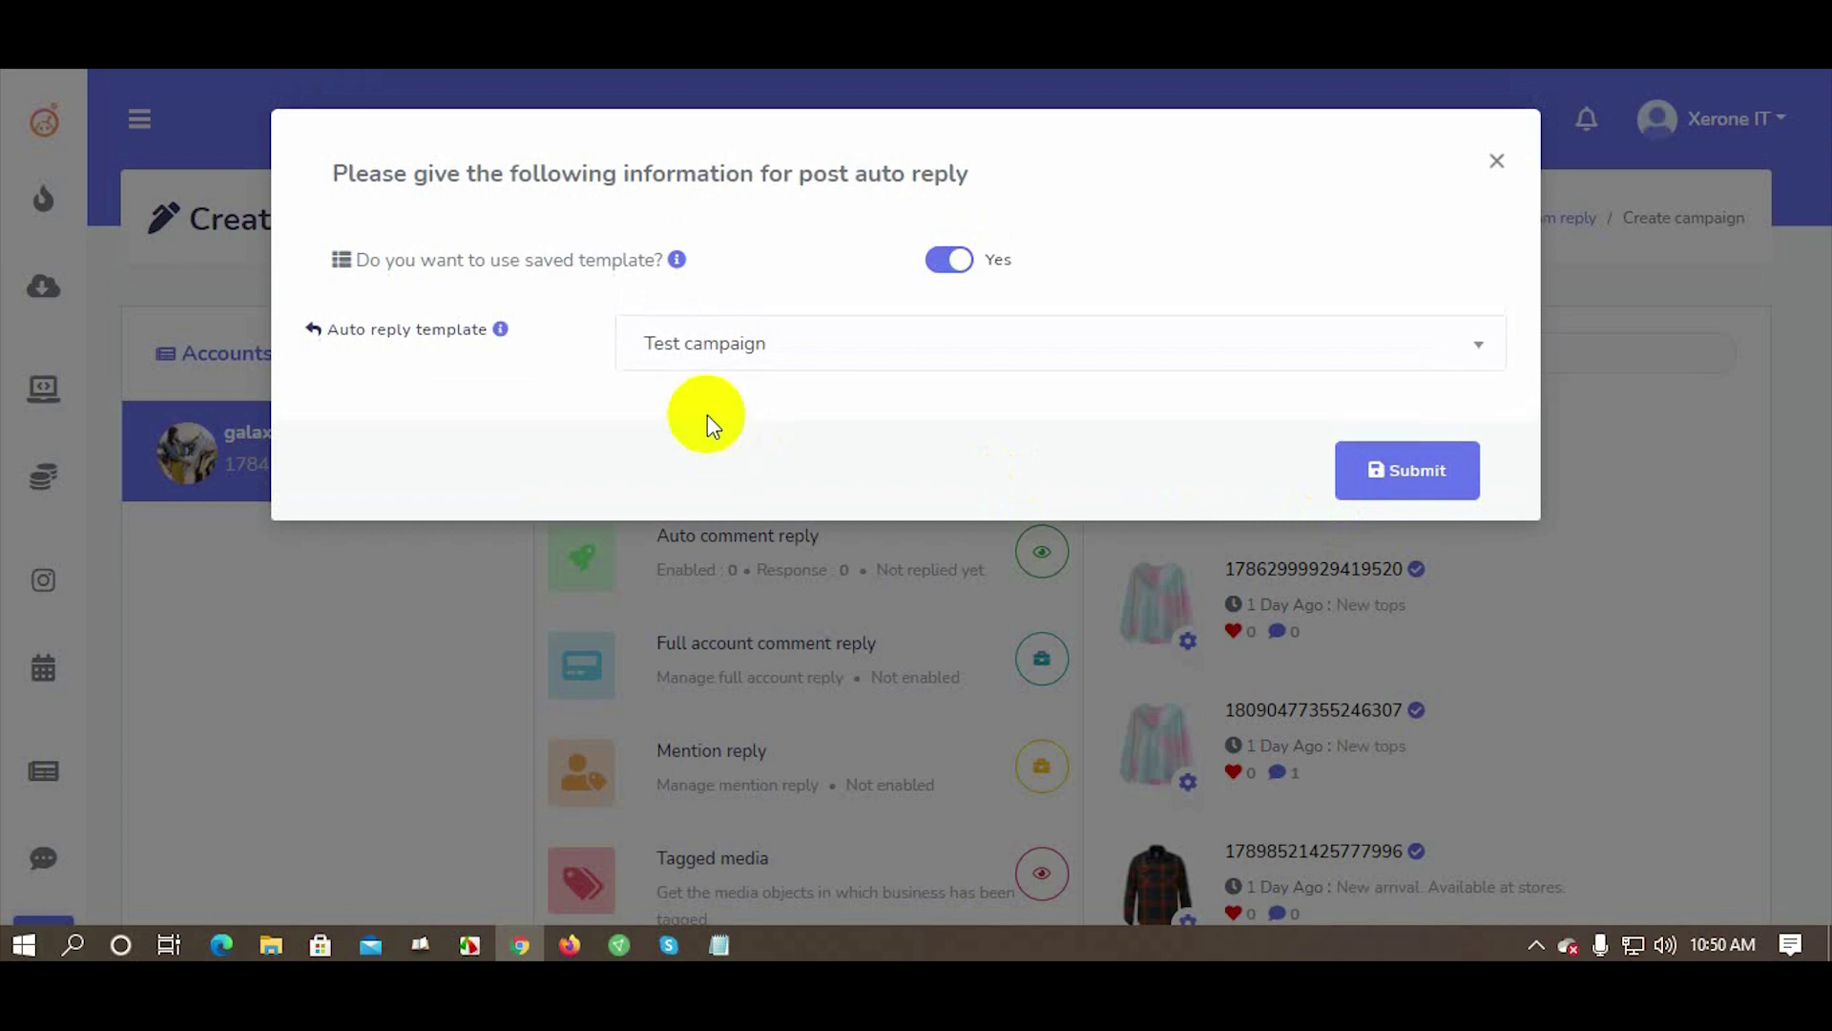
click(807, 356)
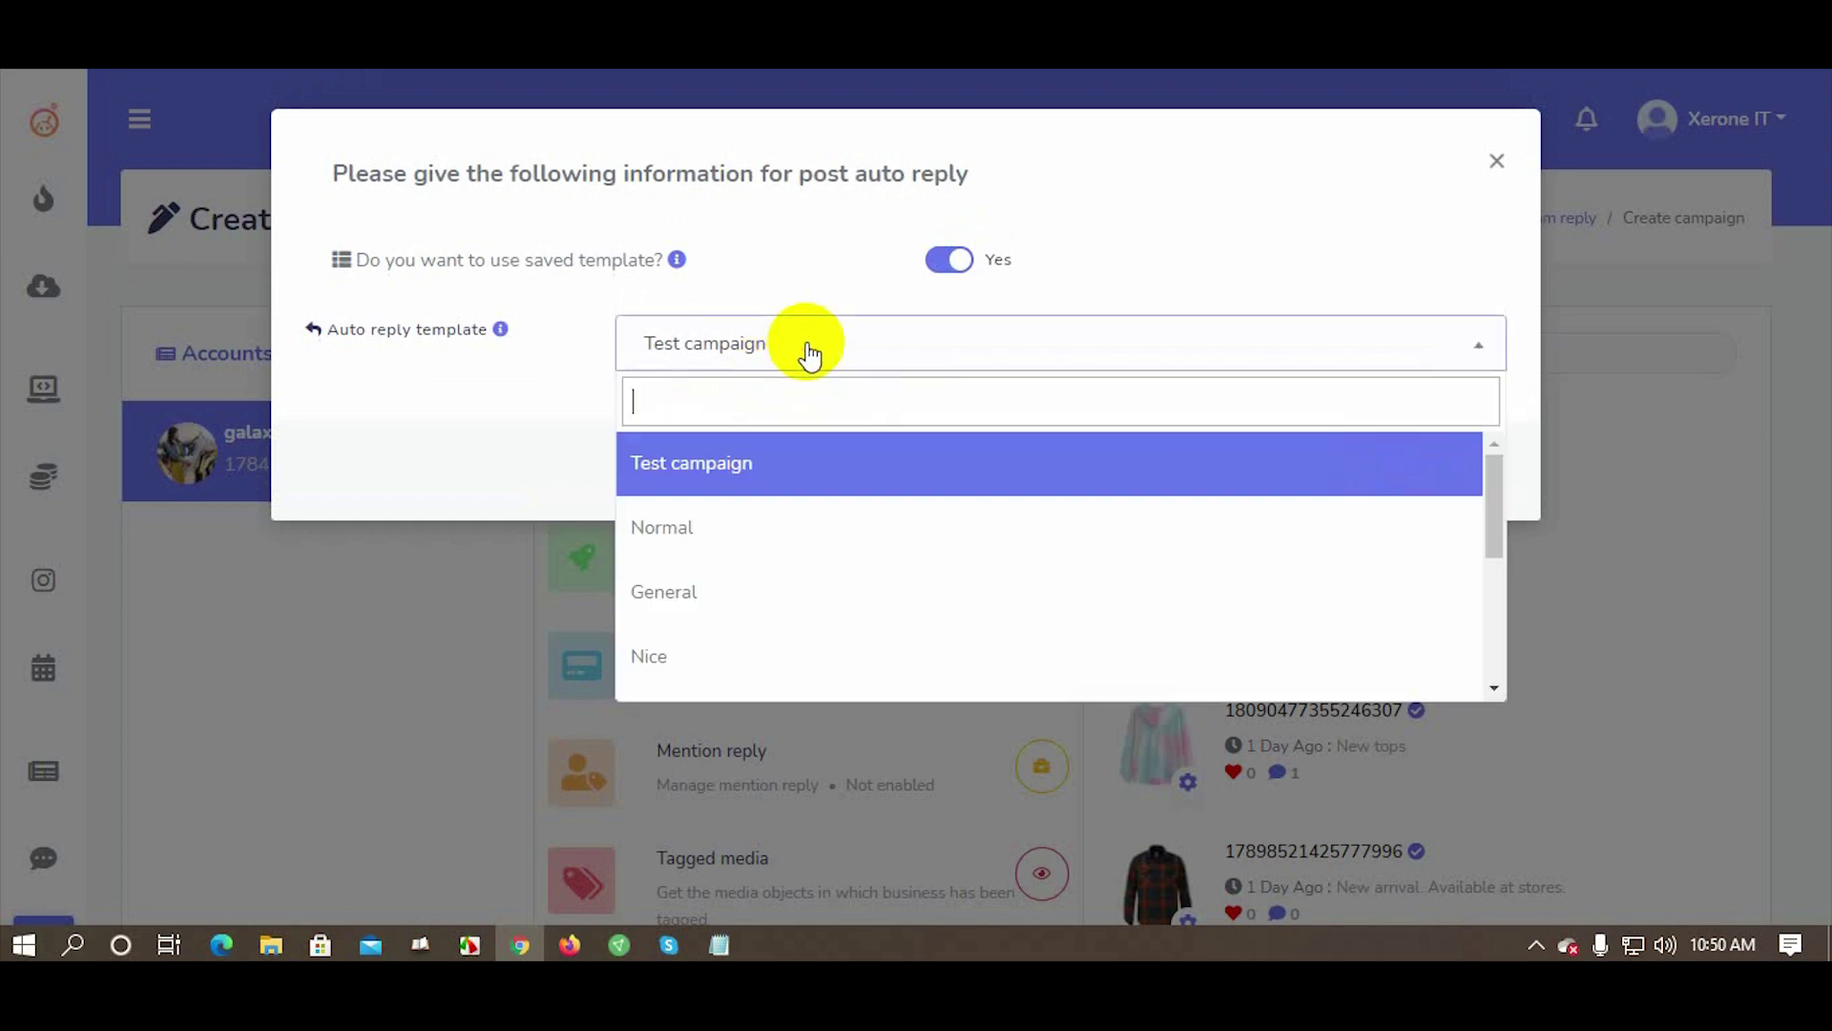
scroll(759, 615, down, 5)
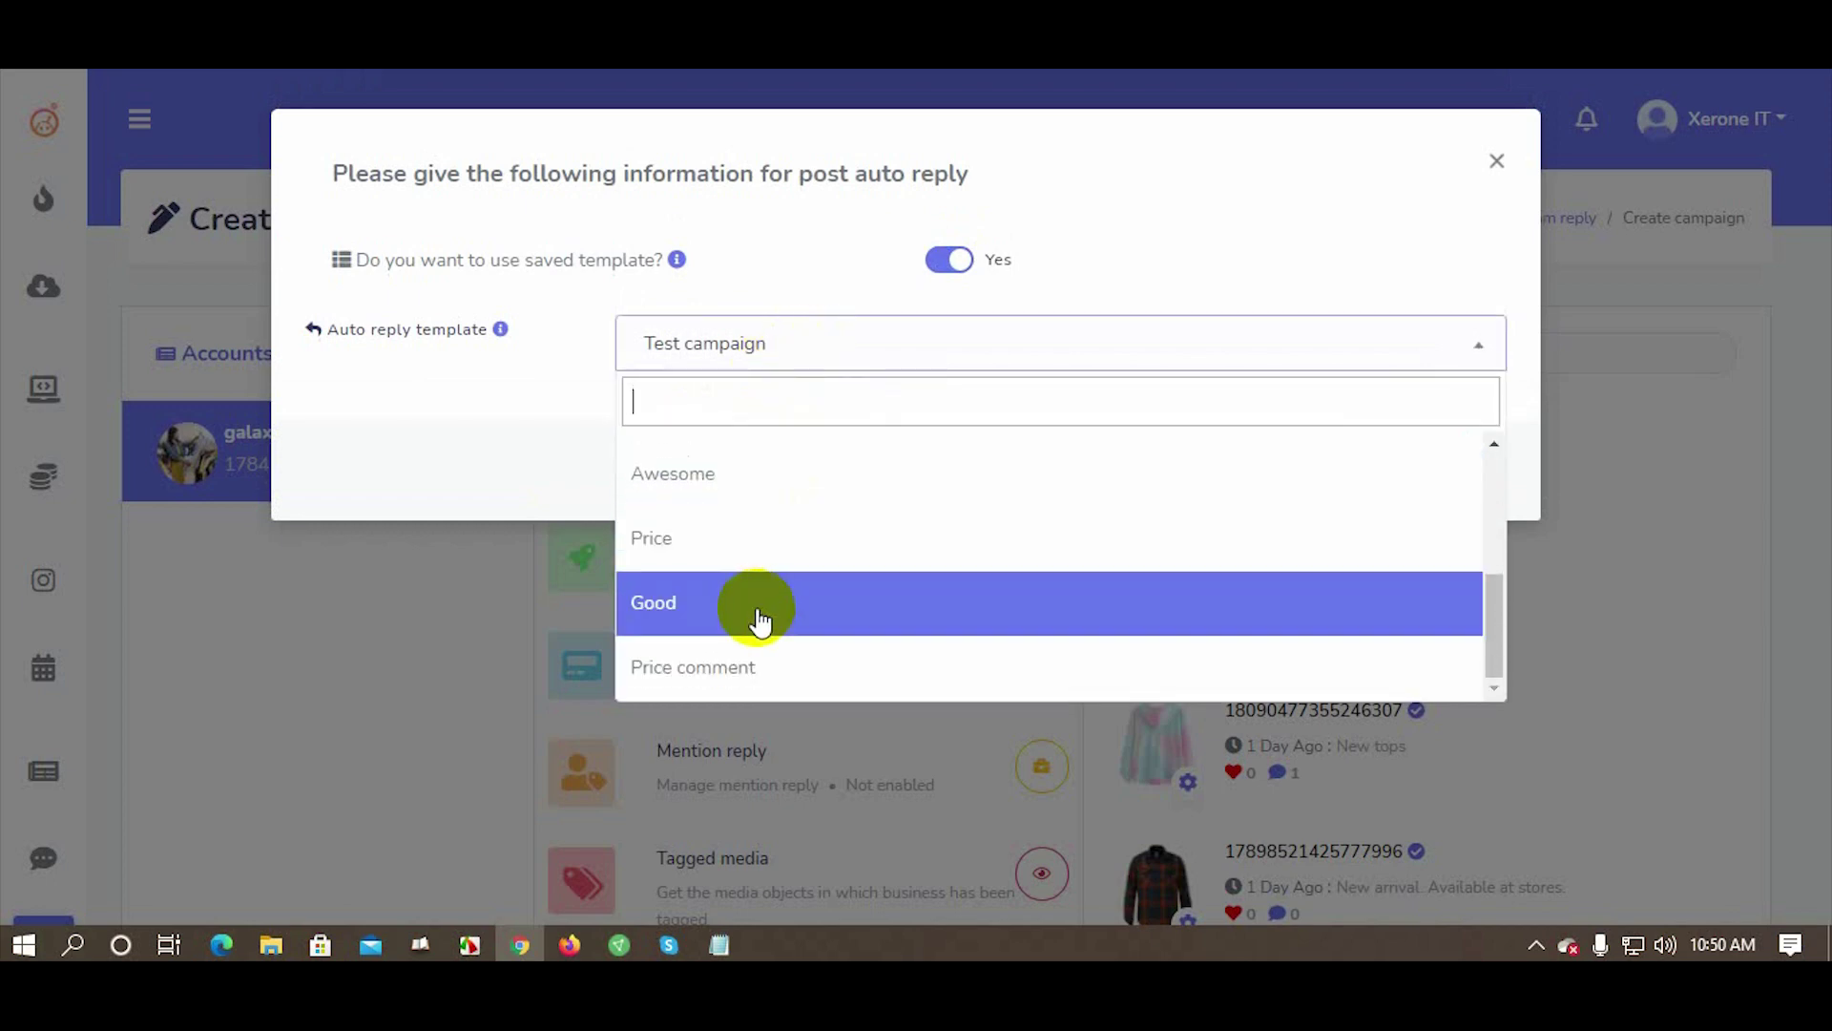
click(750, 670)
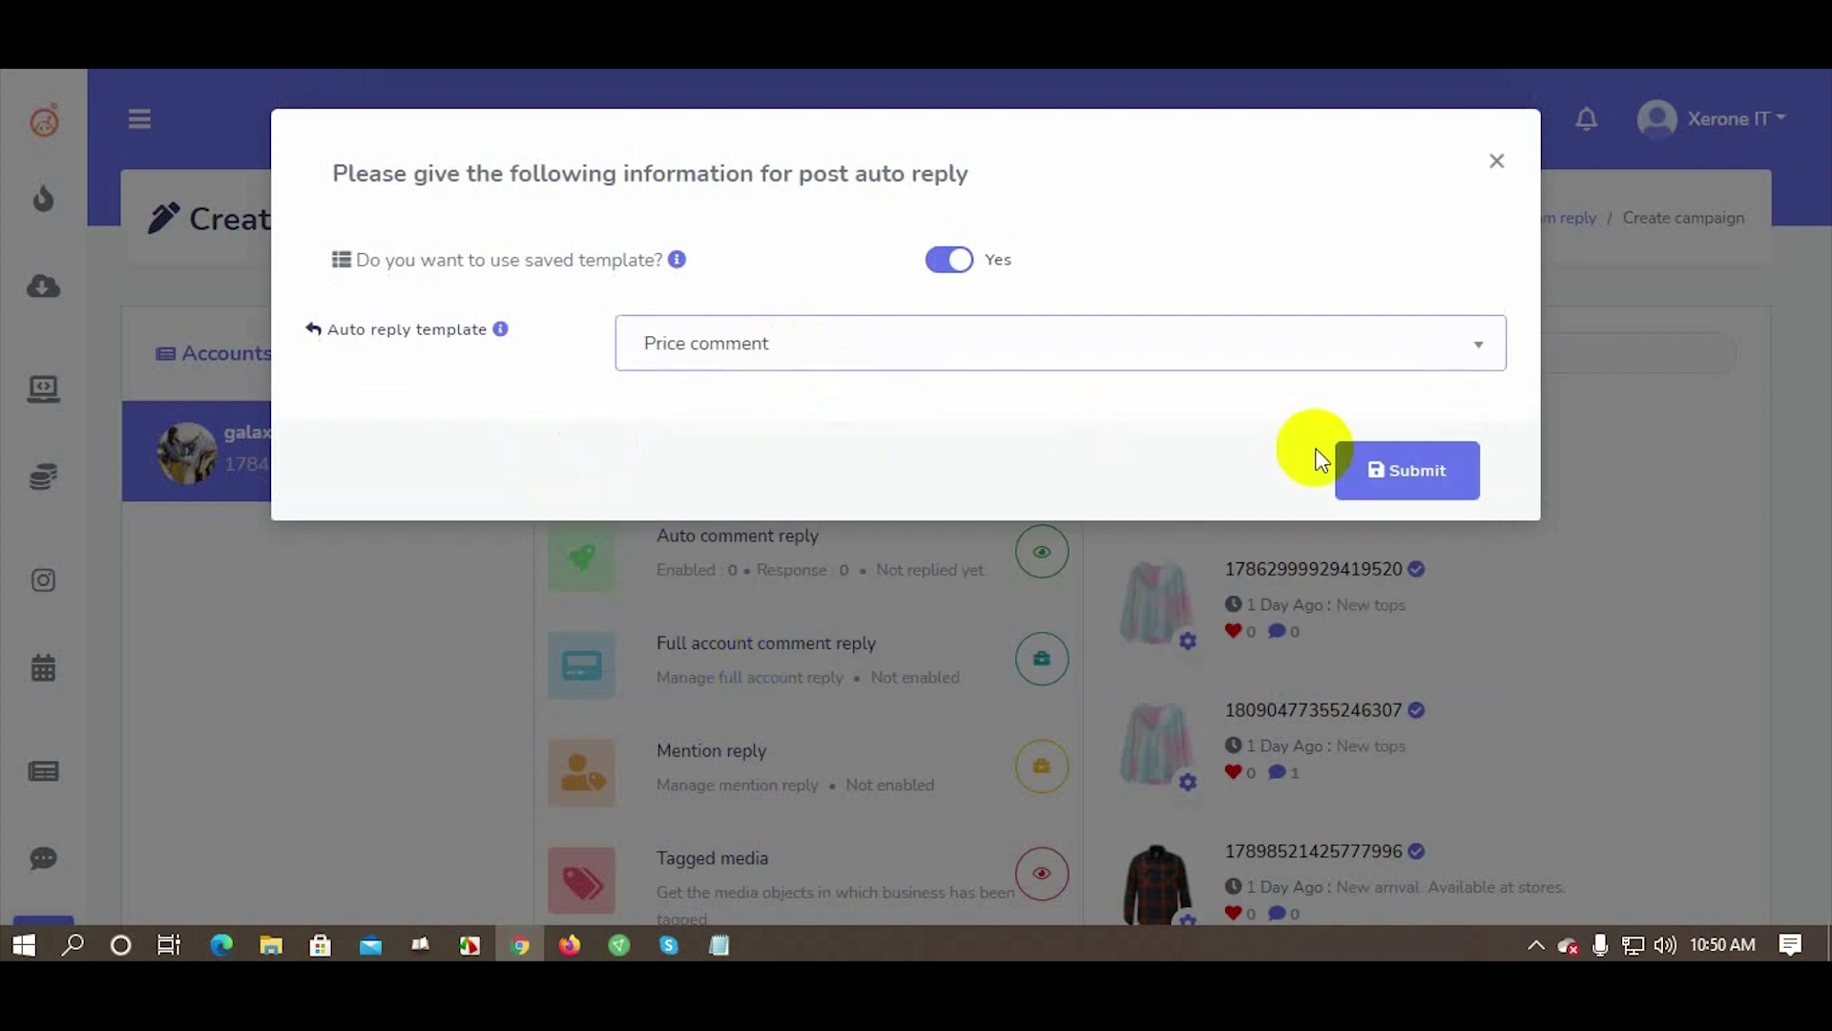
click(1420, 476)
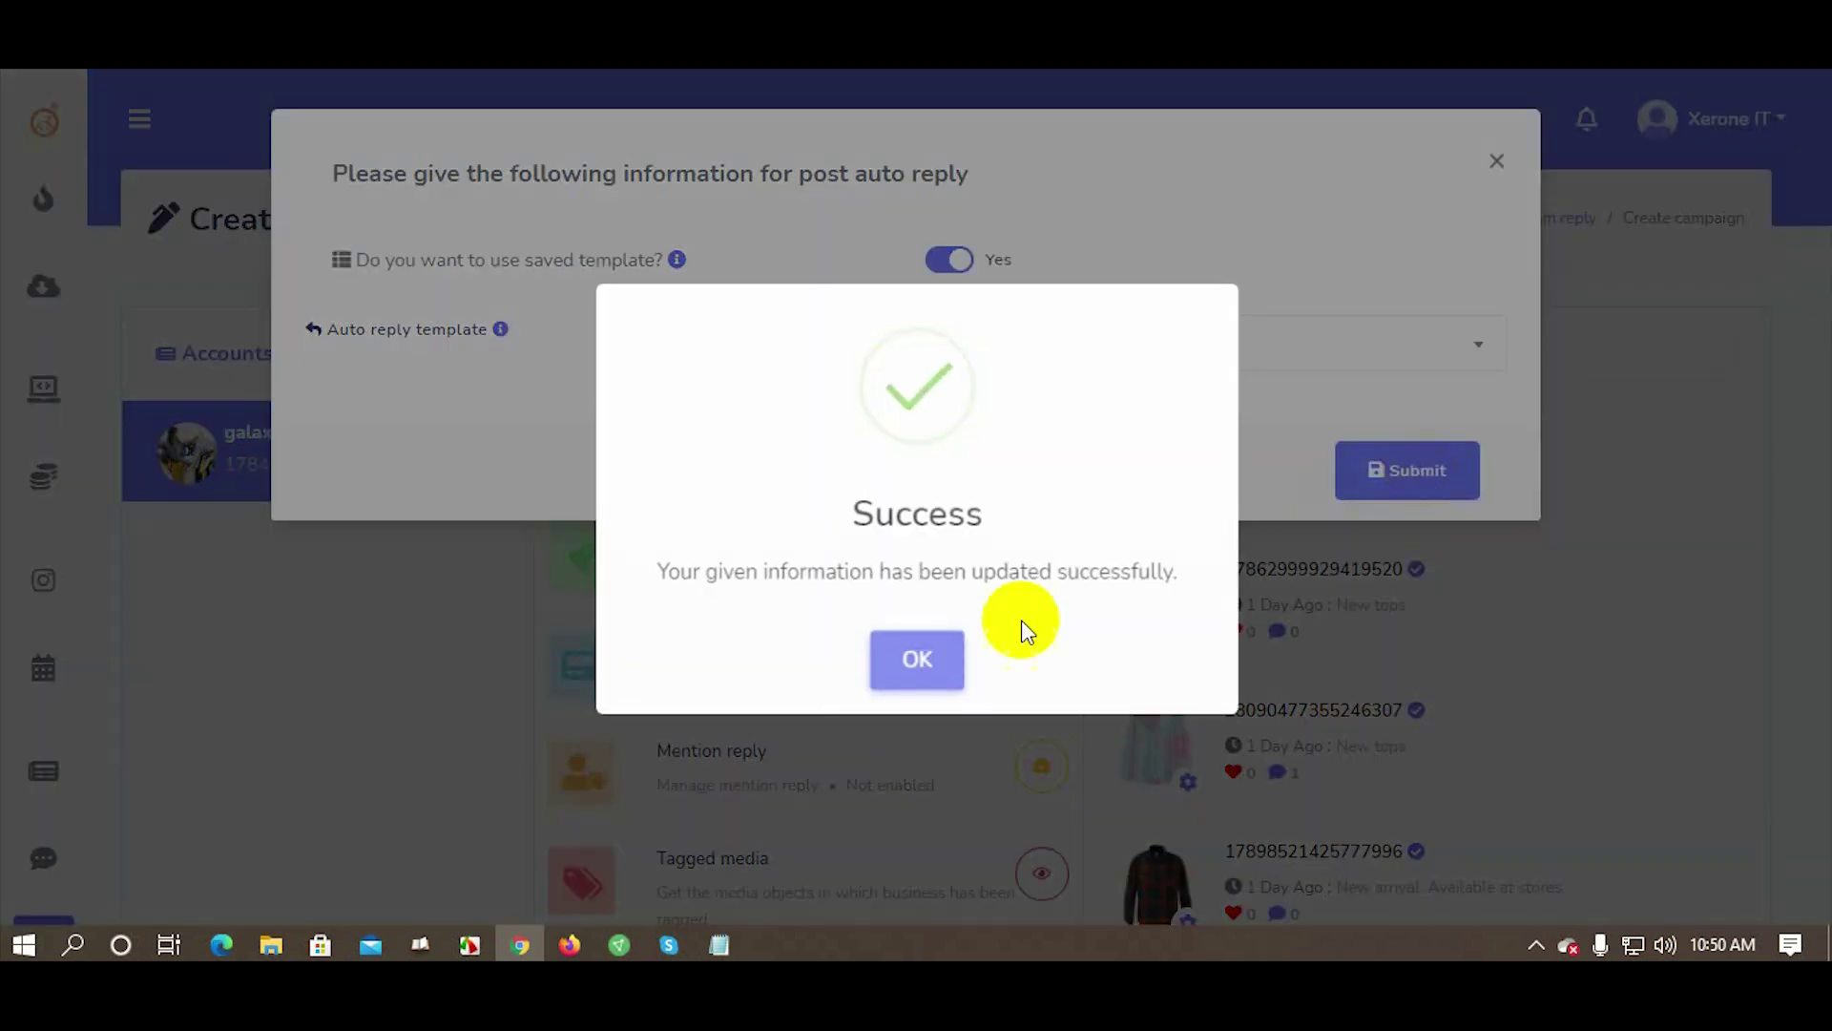
click(916, 661)
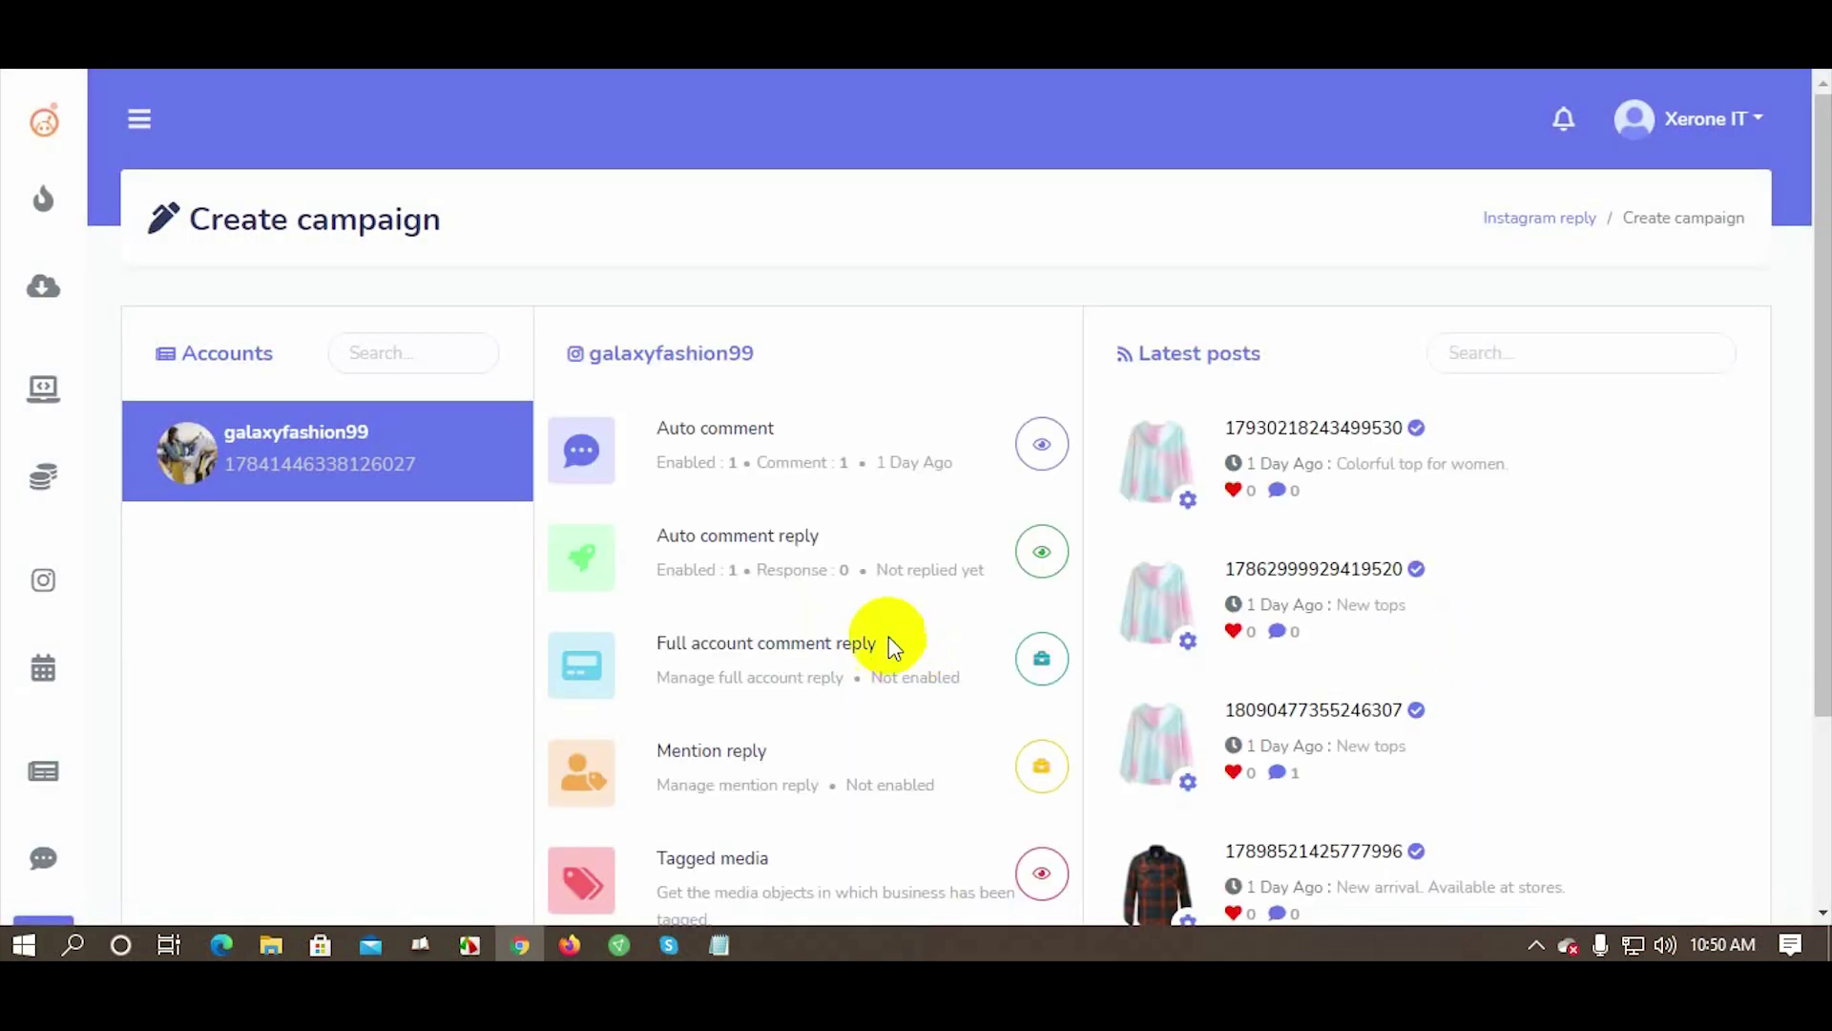
Open the Colorful top for women post on Instagram and comment 'price' on it
click(1334, 437)
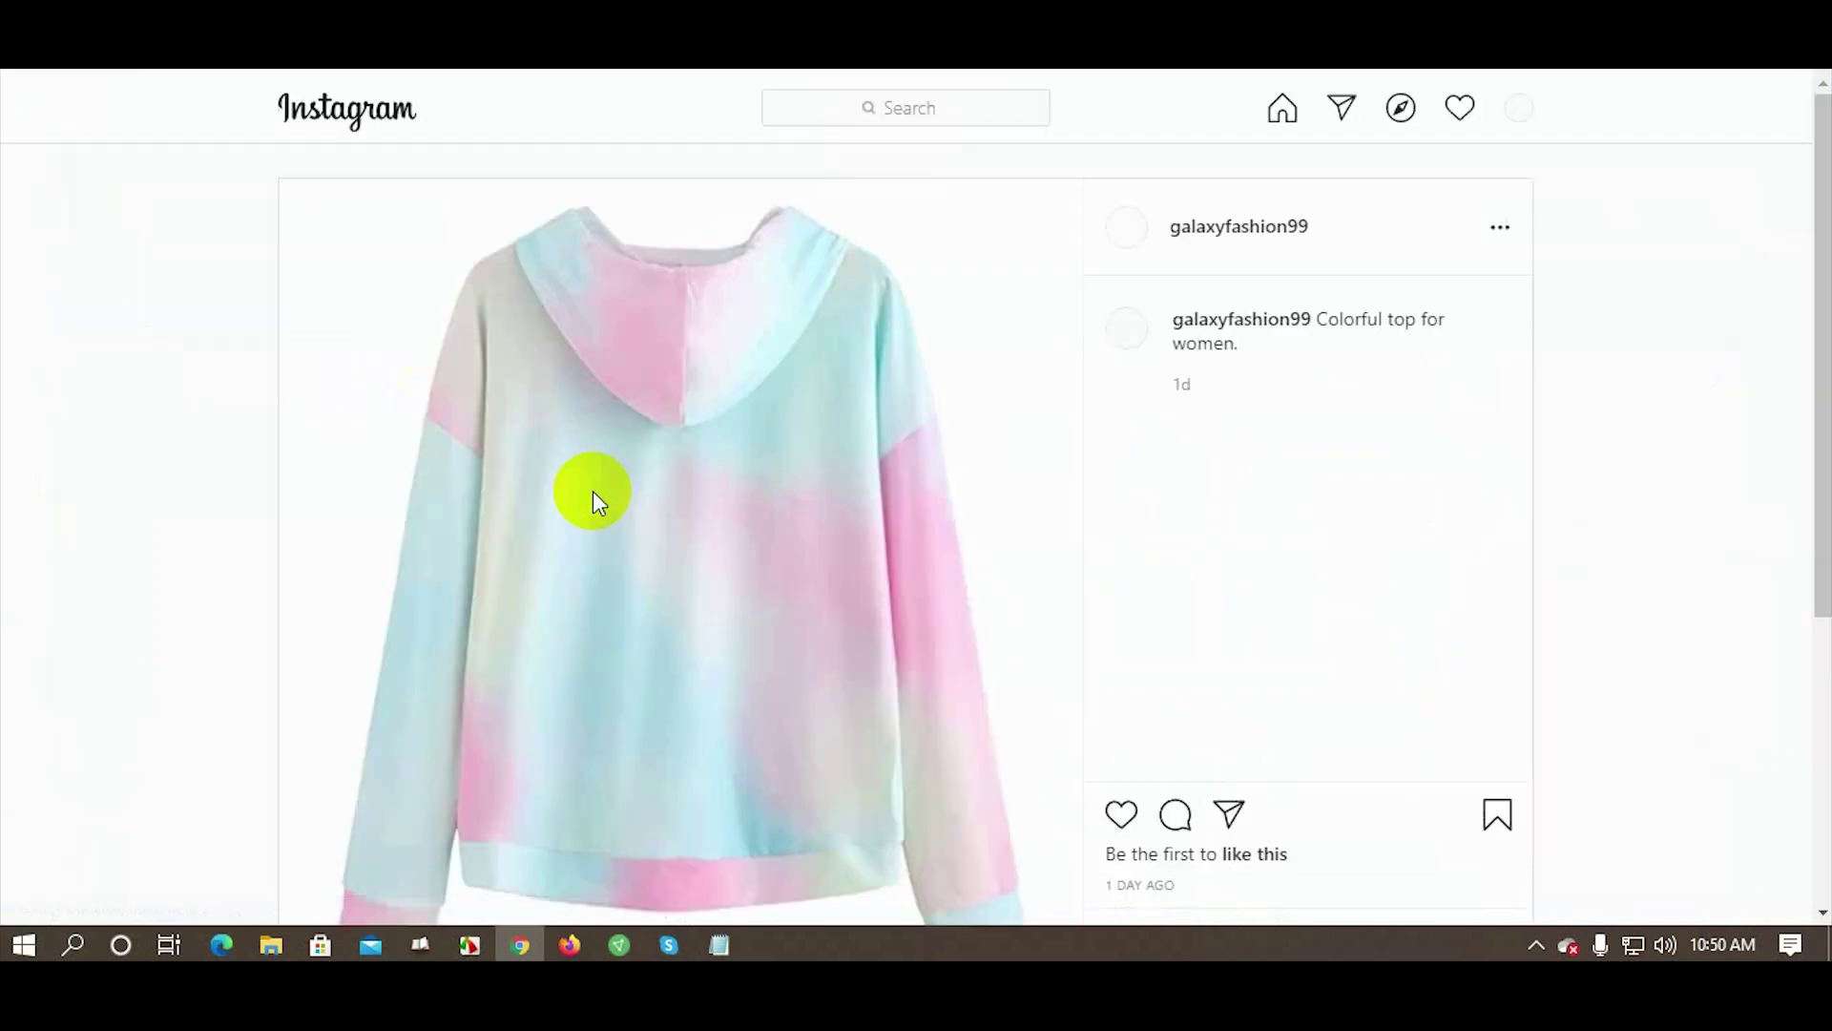
scroll(278, 553, down, 7)
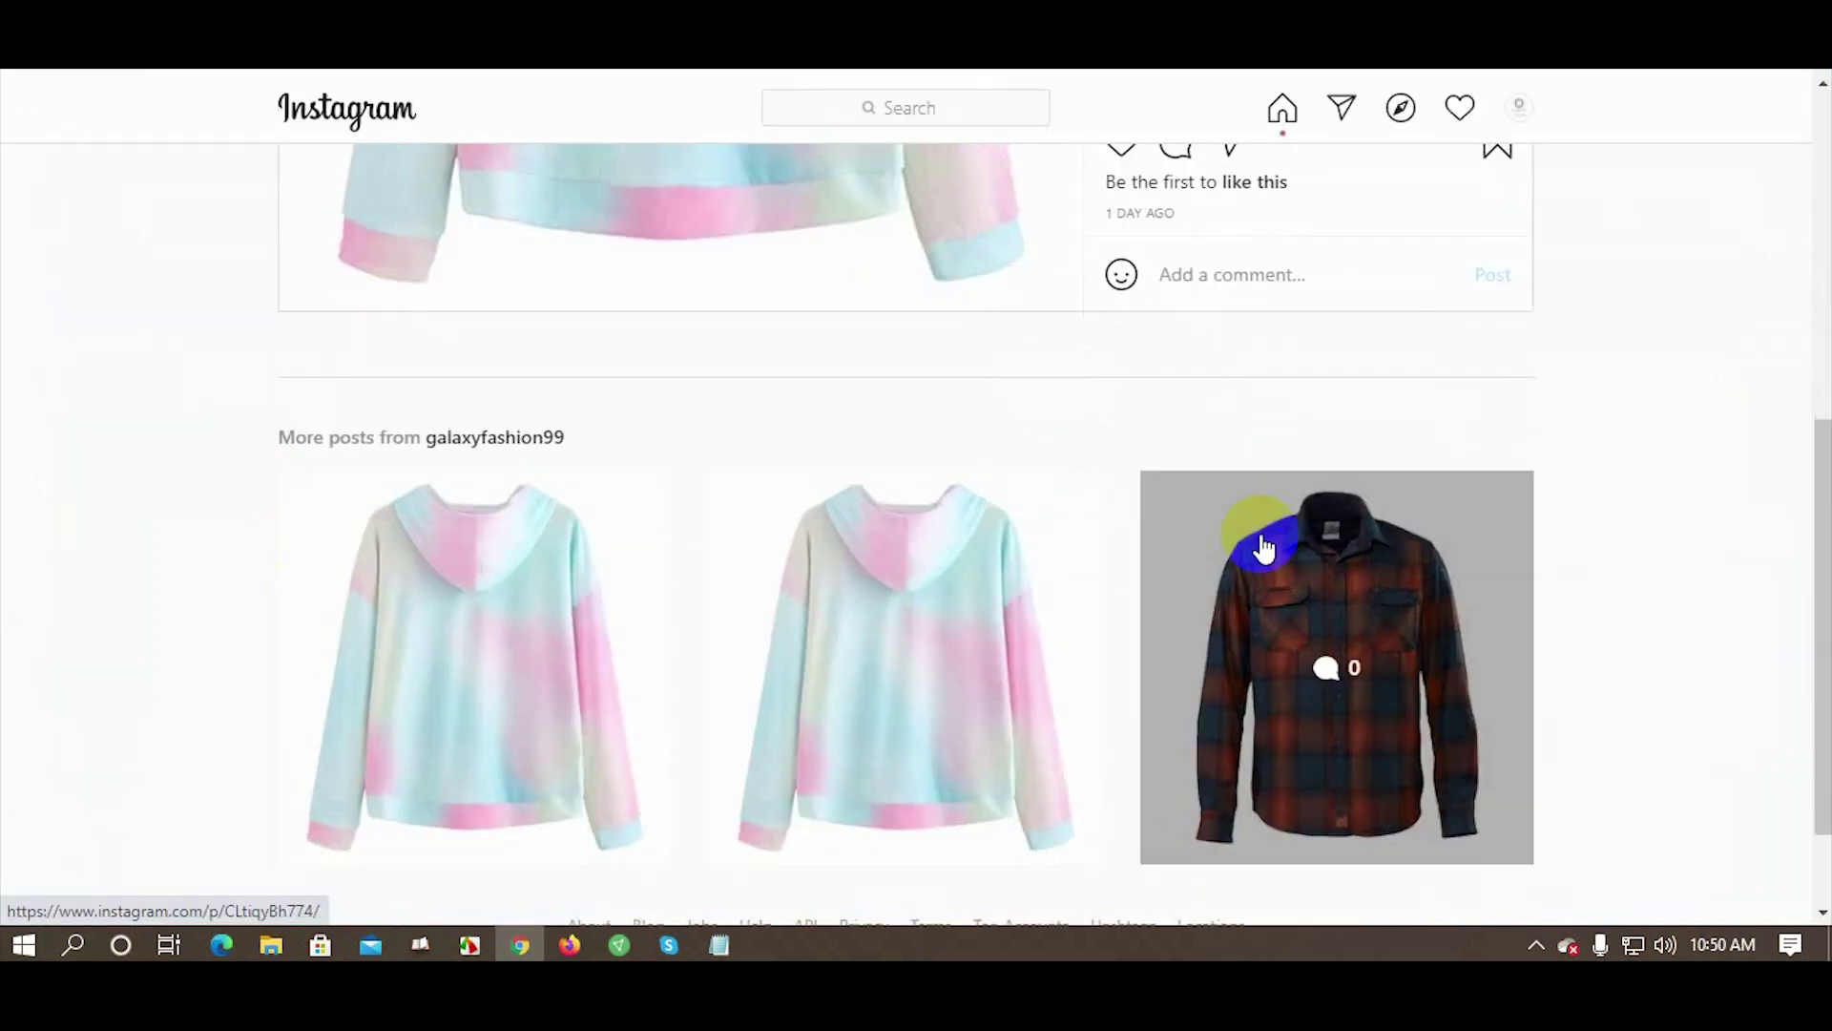
scroll(1264, 548, up, 3)
click(1238, 542)
text(pr)
key(Return)
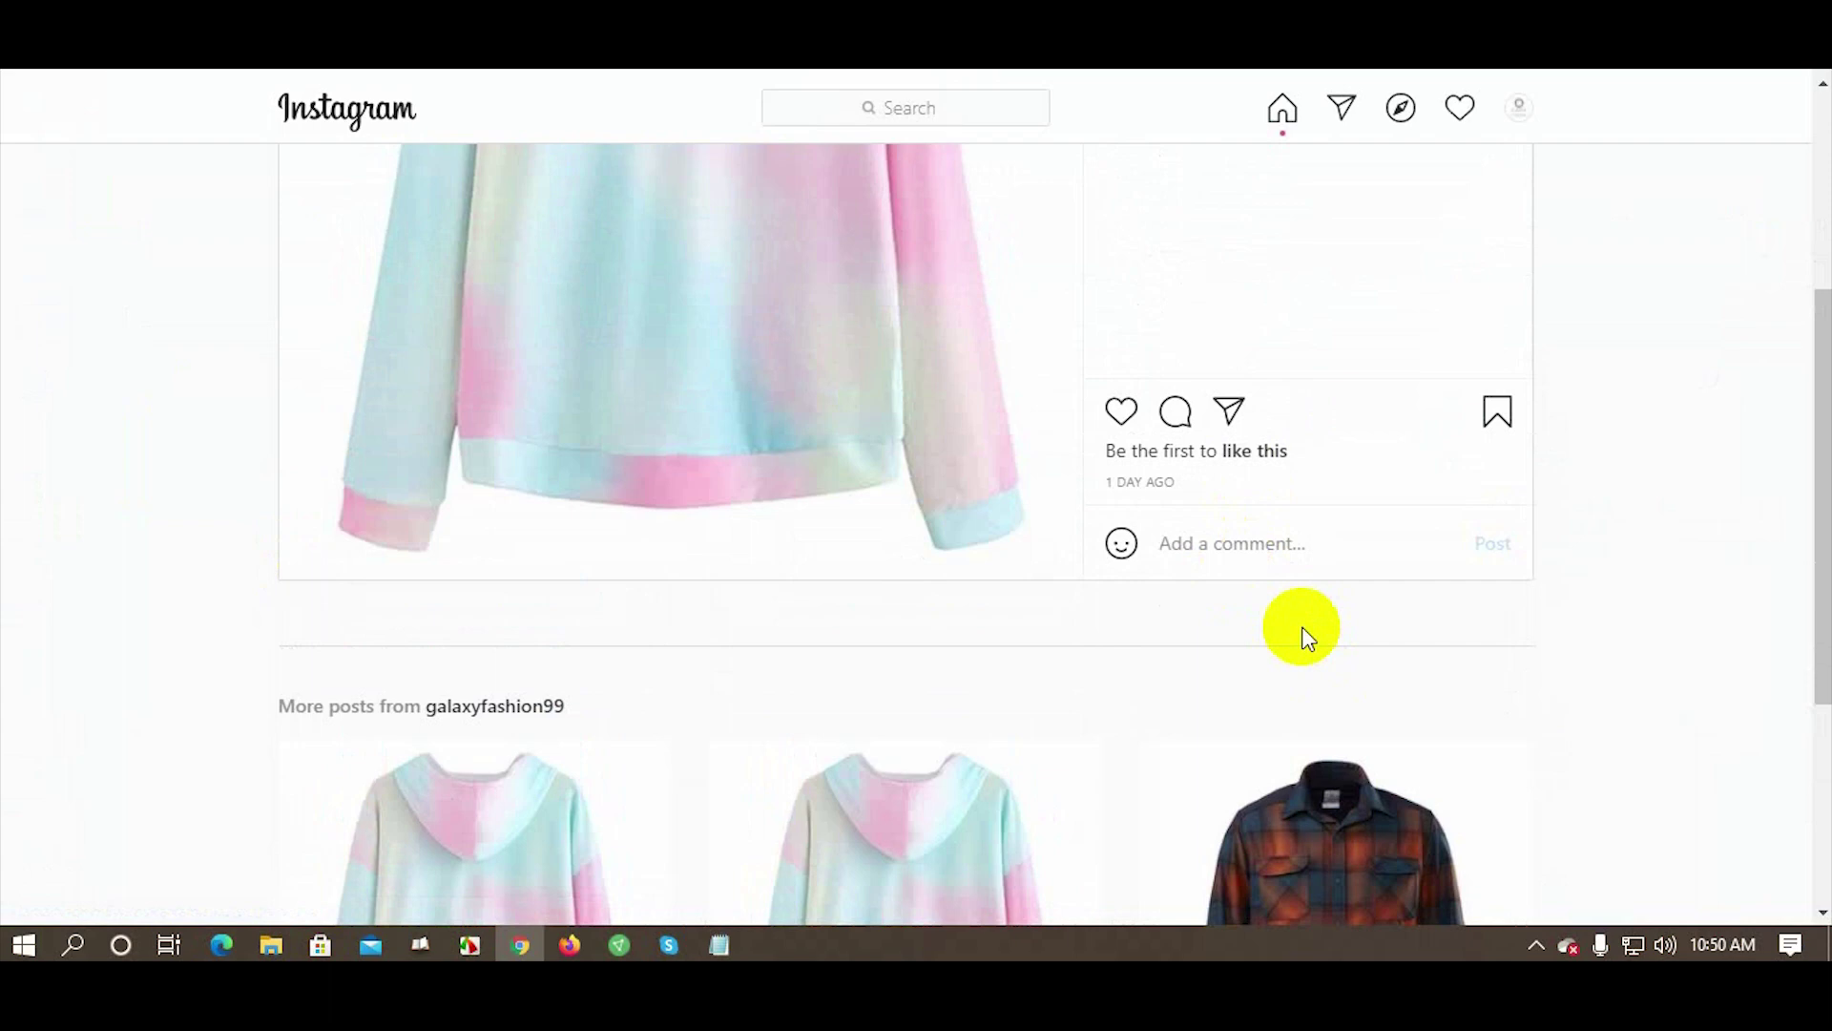
Reload the post and confirm the price comment shows one automatic reply
scroll(1307, 637, up, 3)
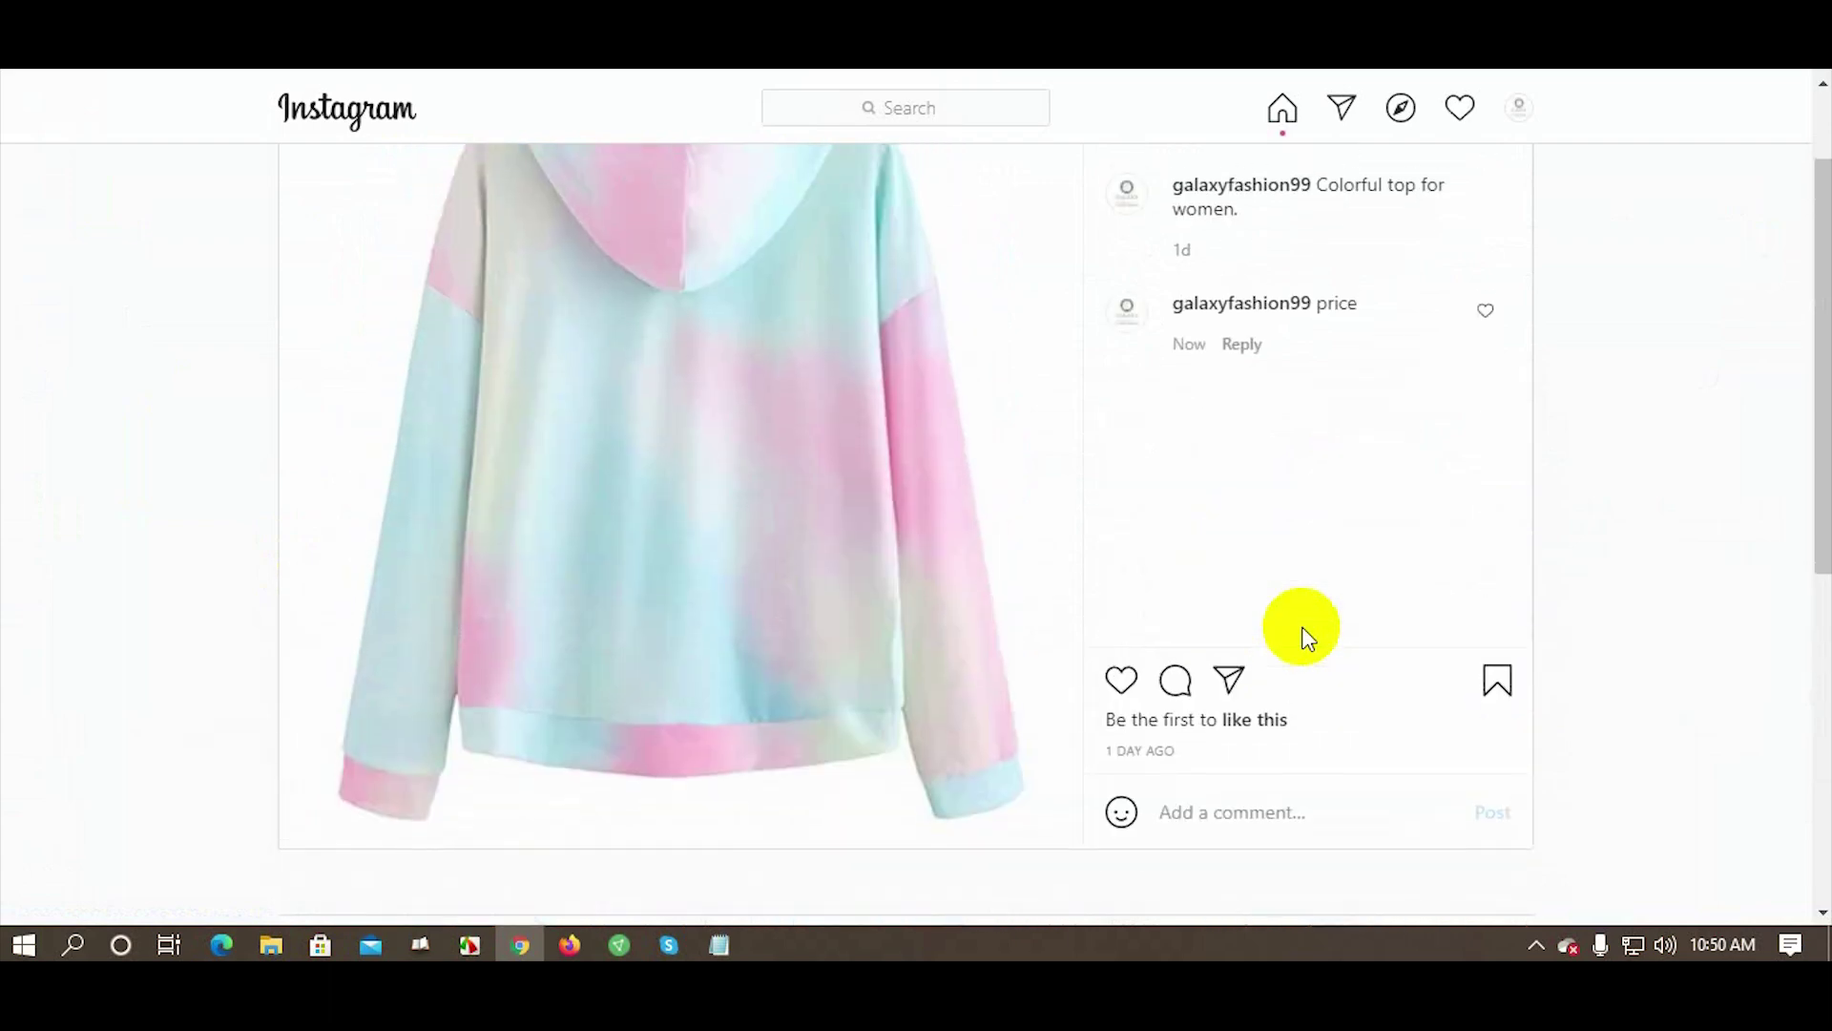
scroll(1307, 637, up, 2)
key(F5)
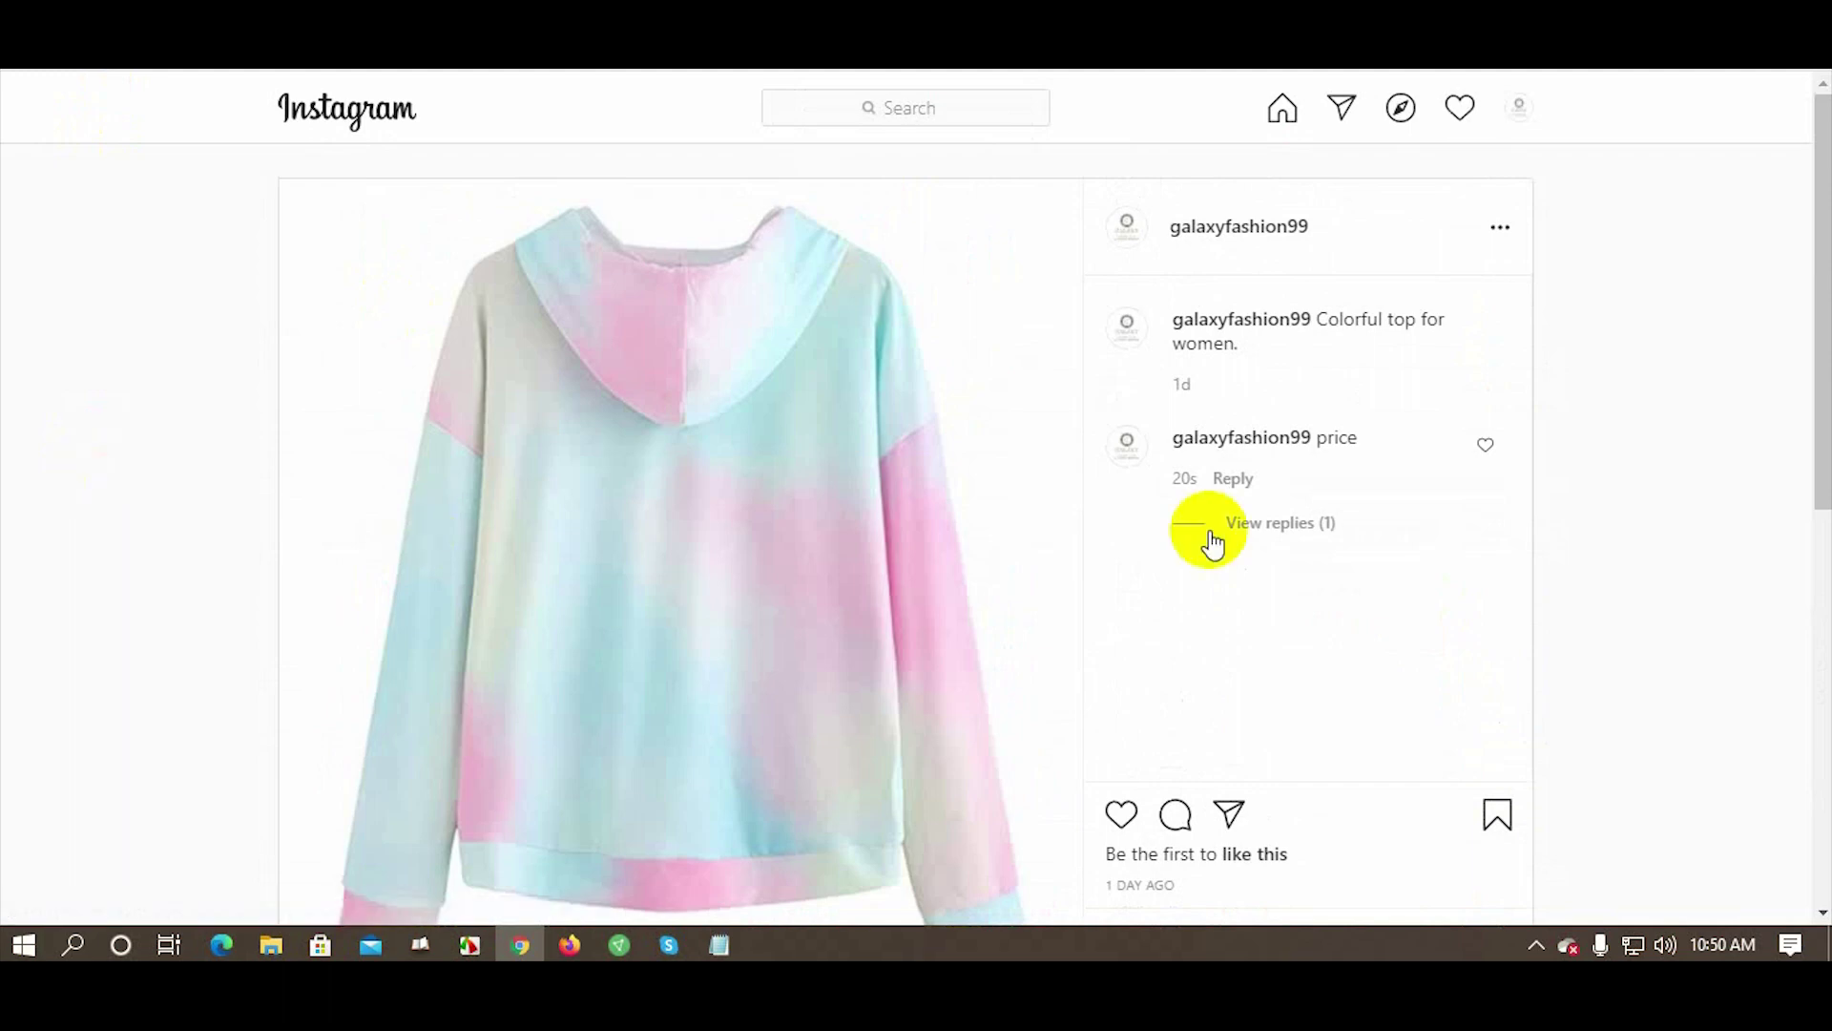
click(1261, 524)
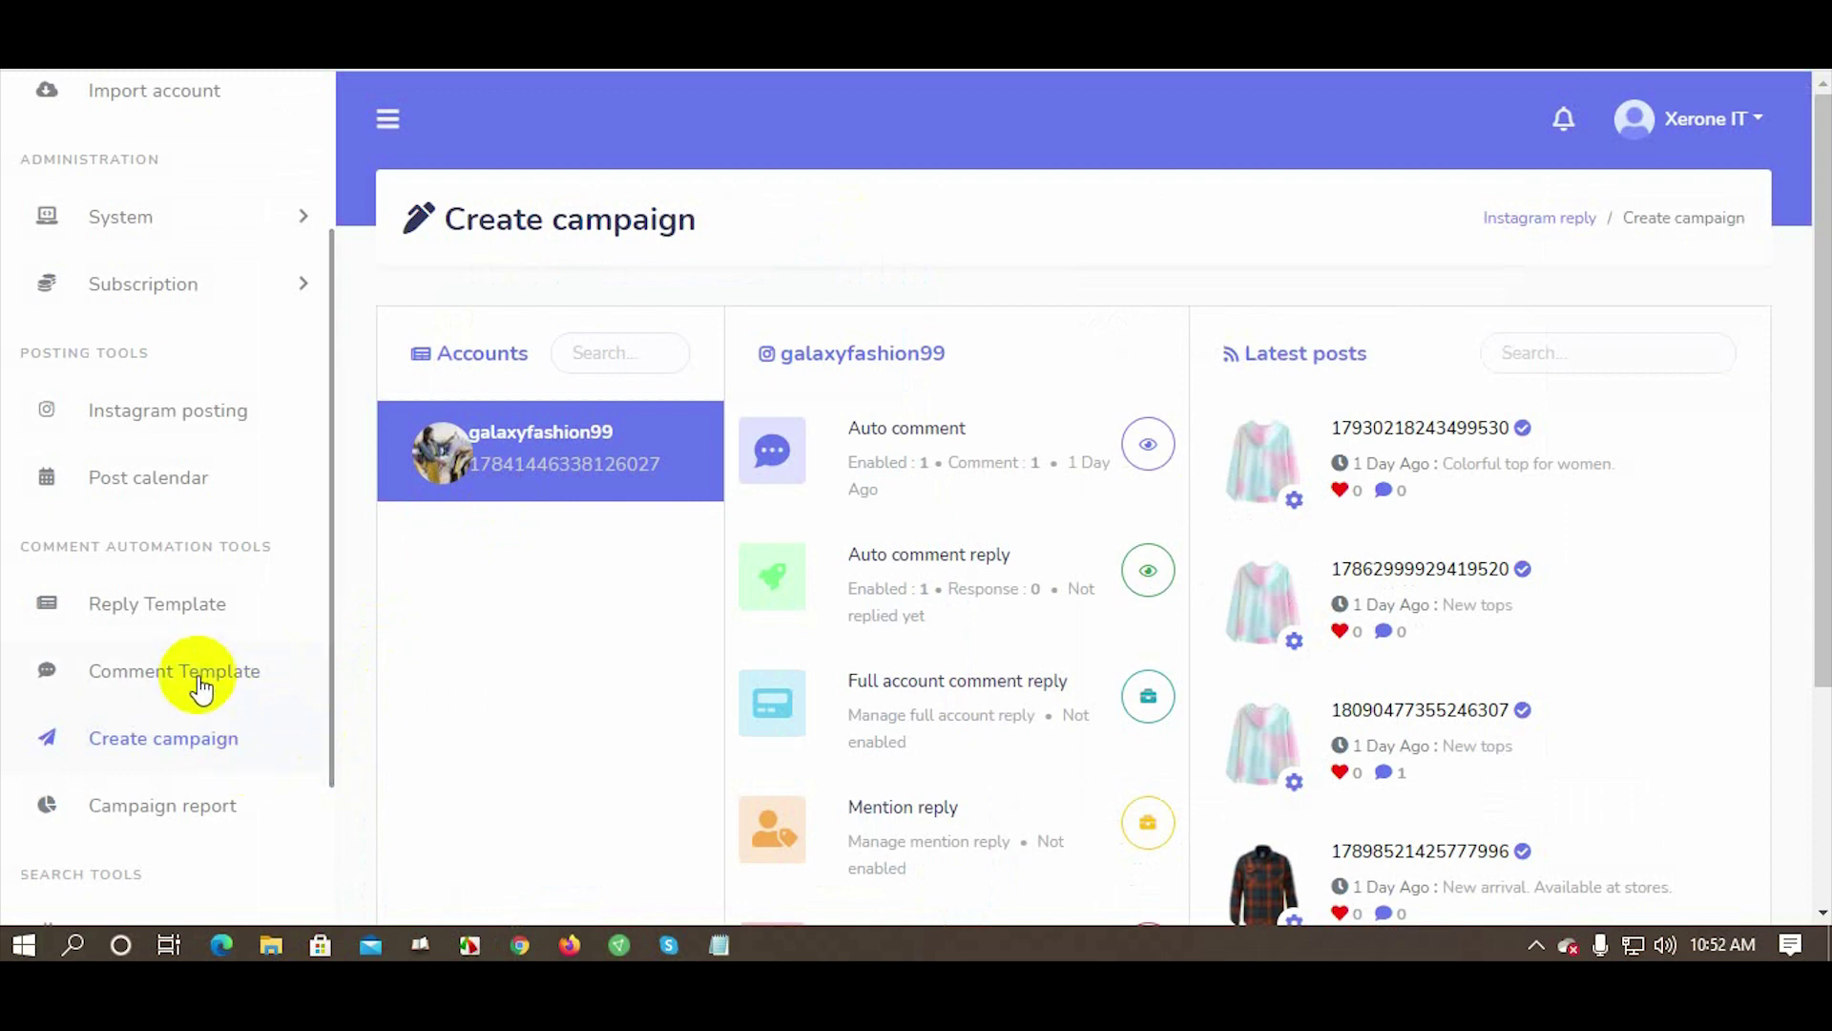
Create and save the 'Latest arrival' comment template: 'We have a vast collection of women's top.'
click(165, 683)
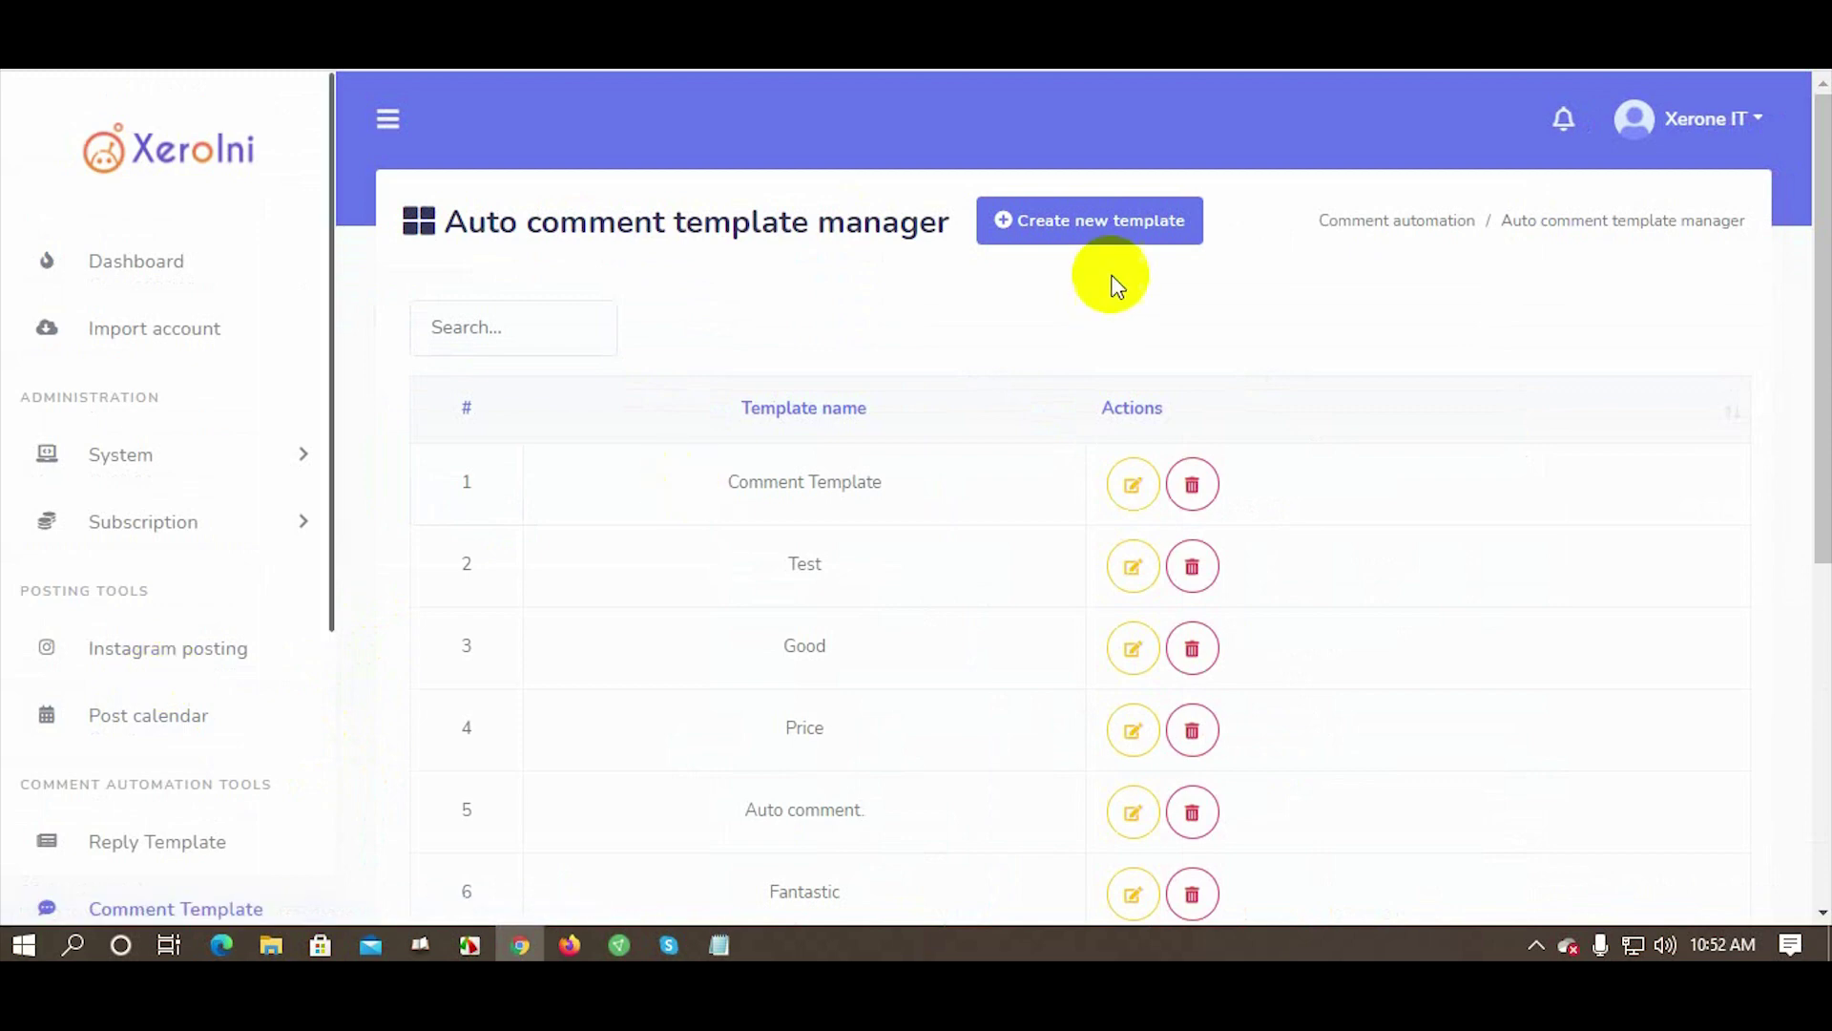
click(1117, 239)
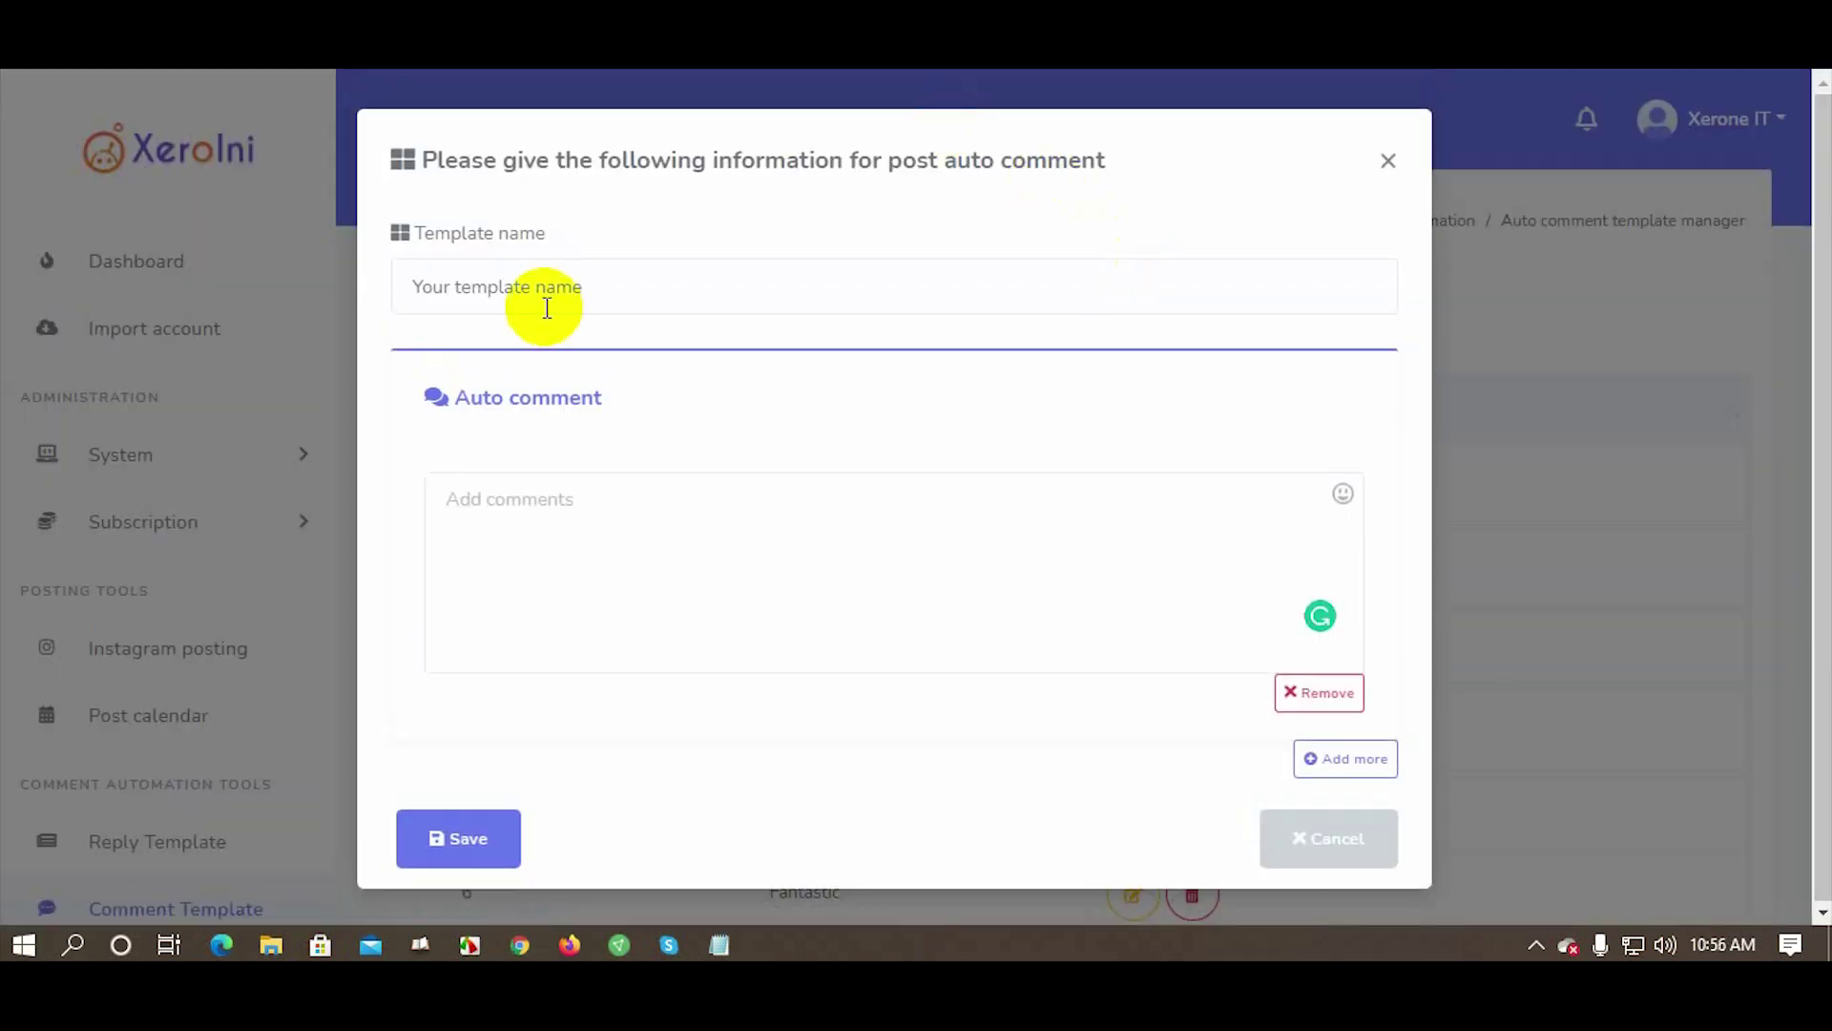
click(541, 295)
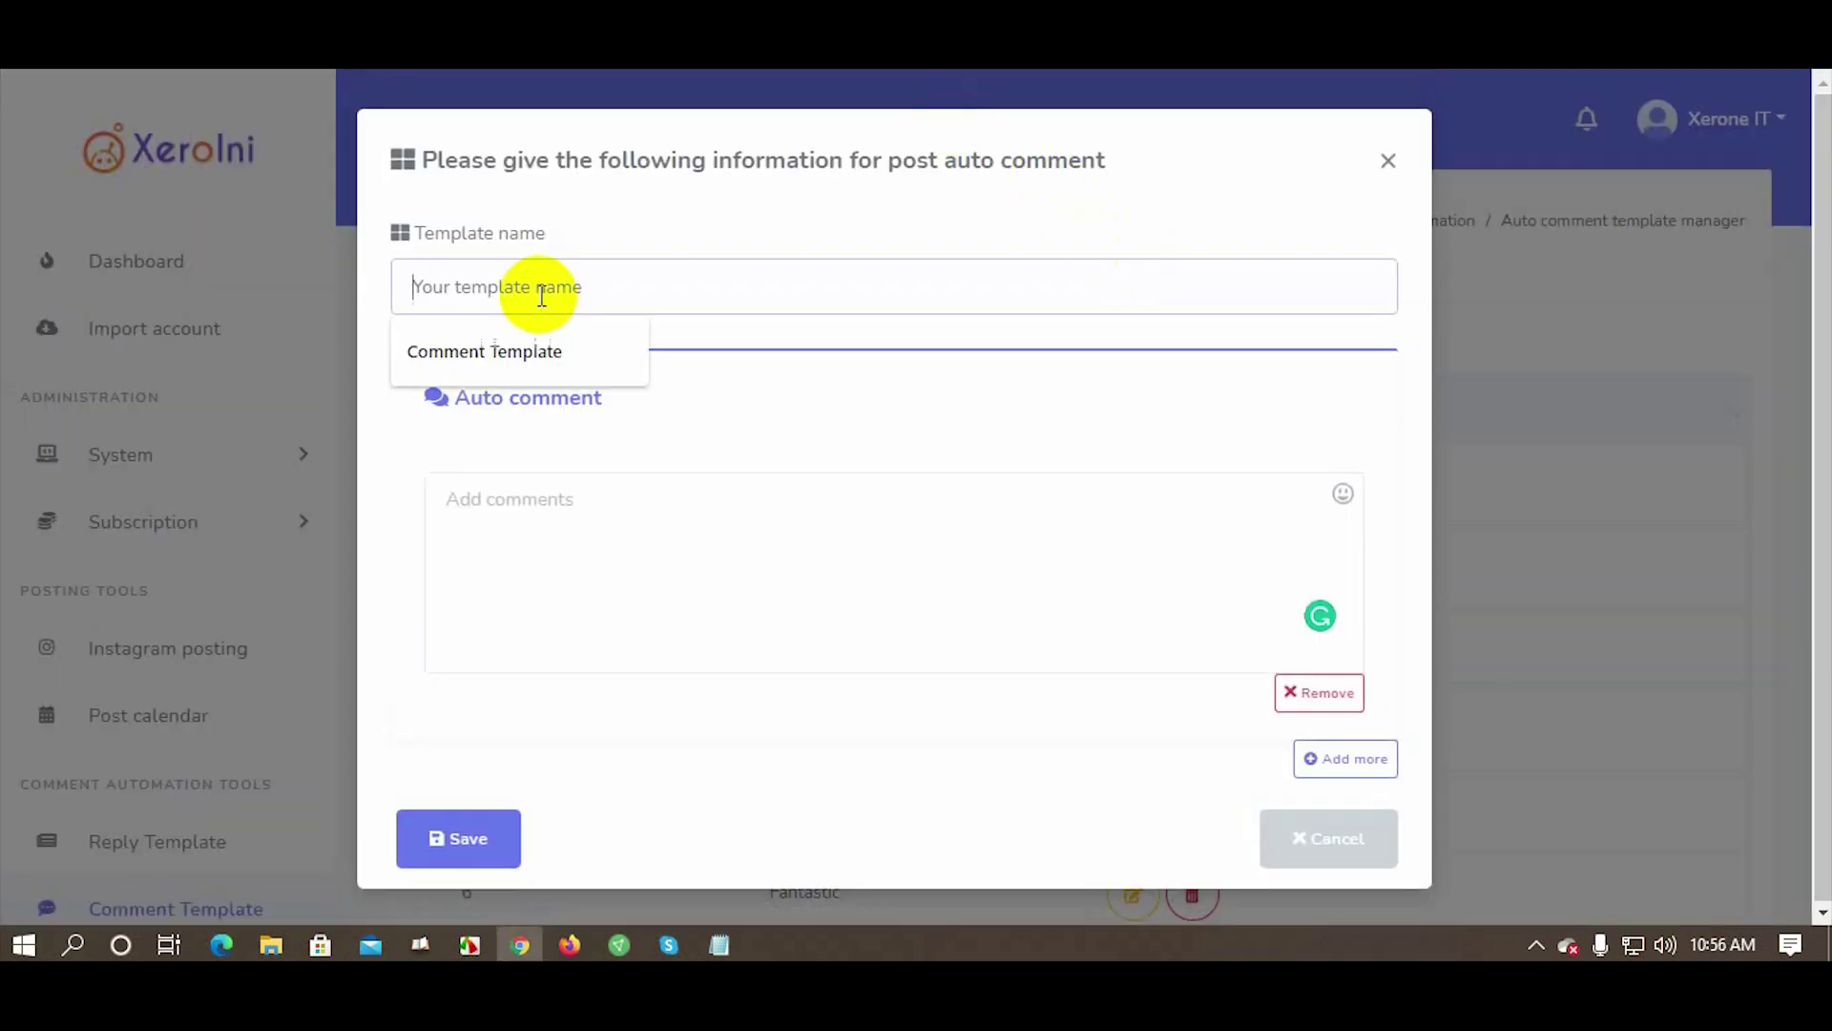
text(Latest arrival)
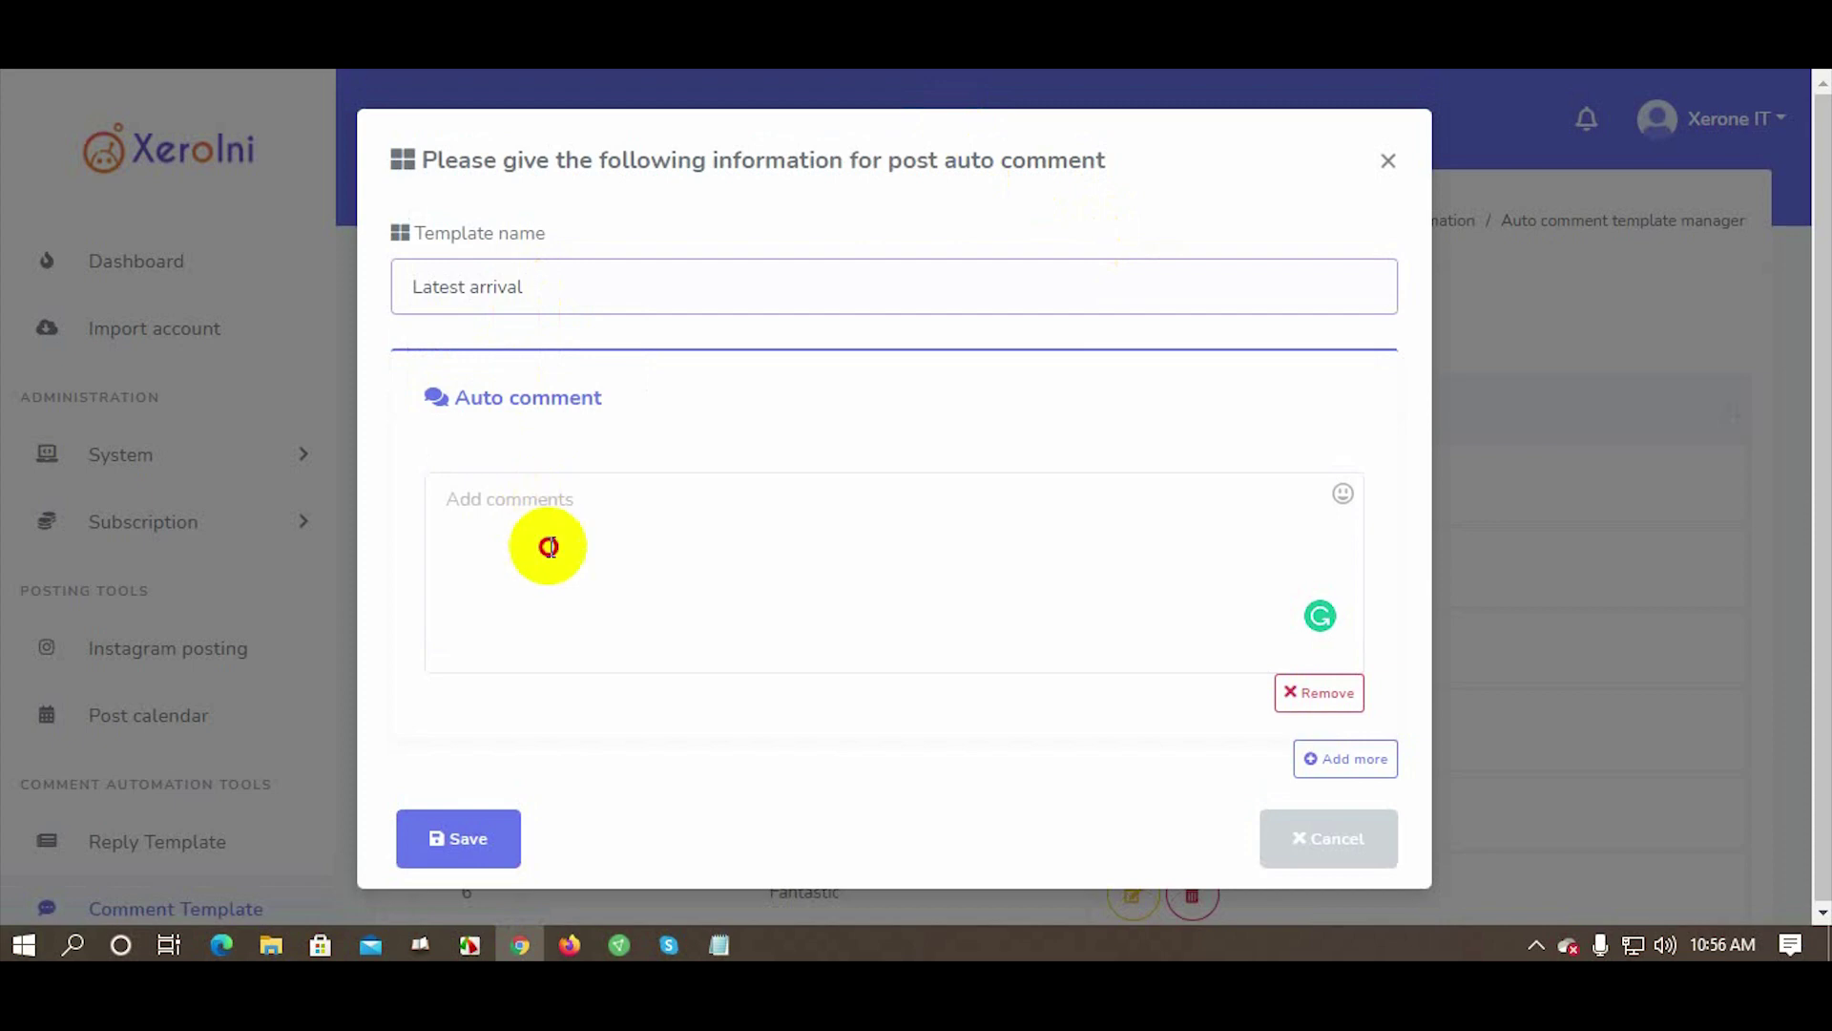
click(551, 547)
text(We have a vas)
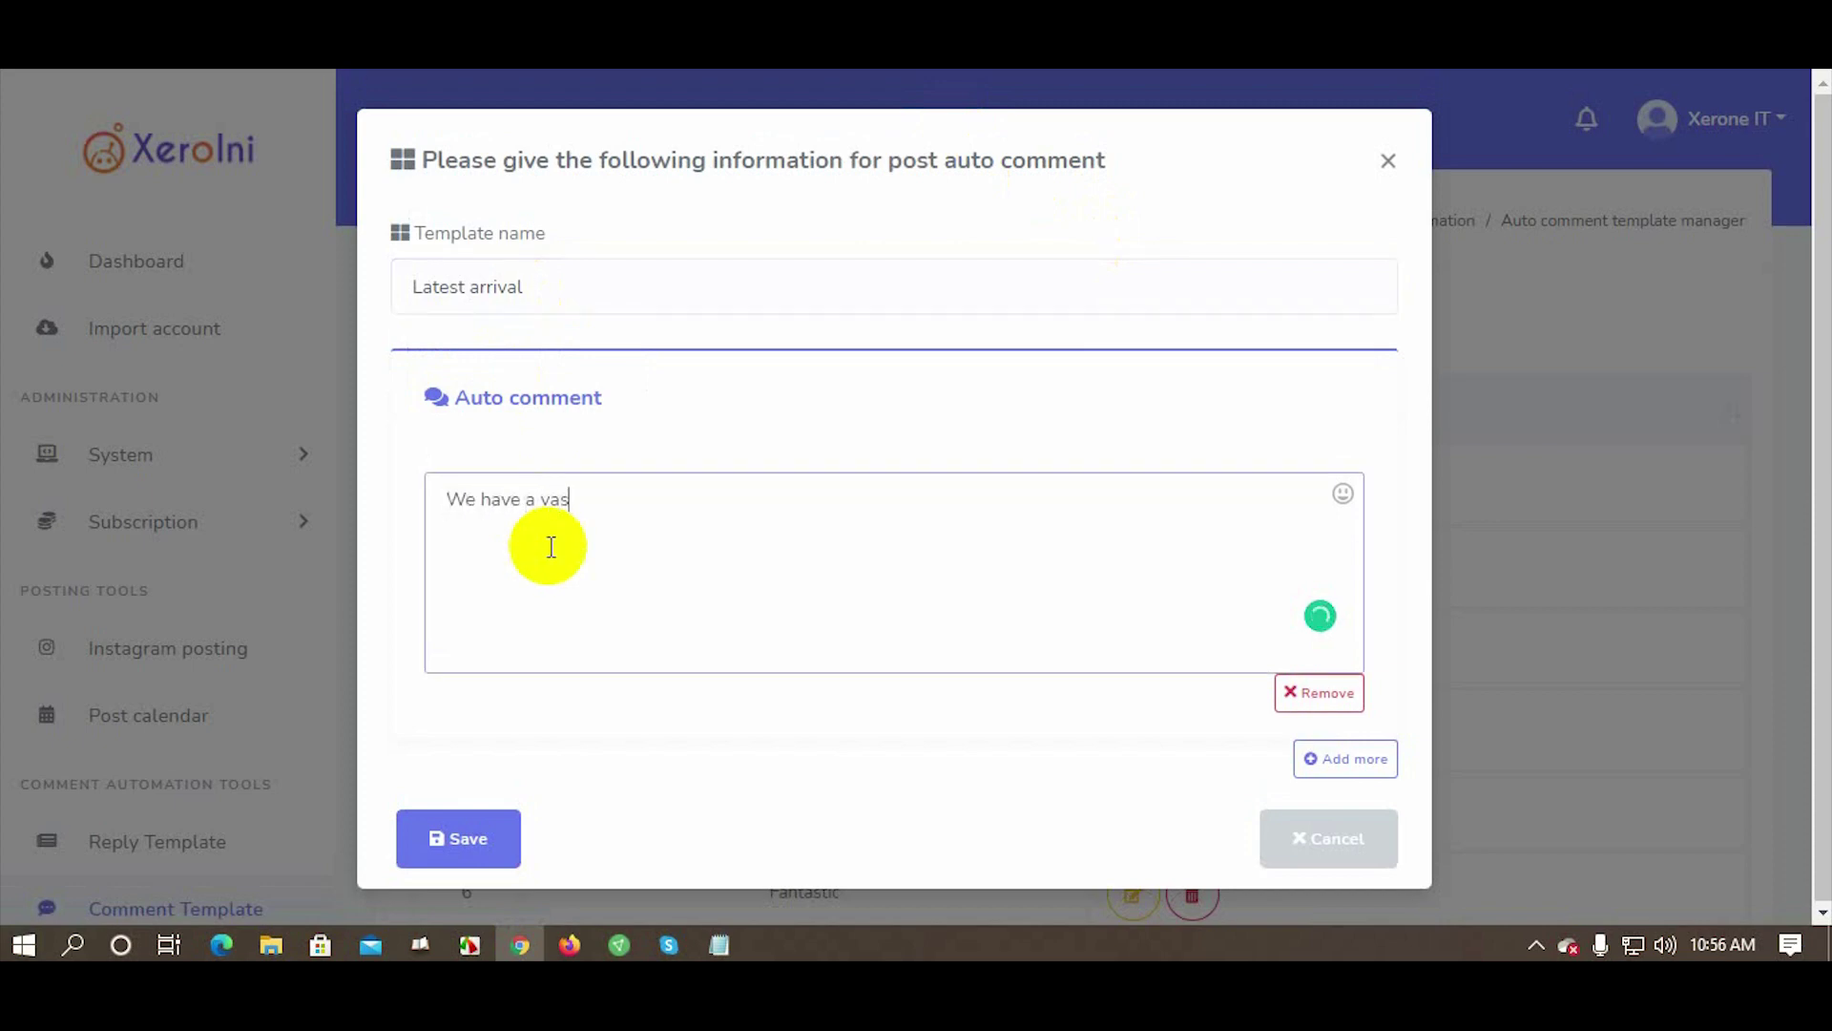
text(t collection of women's top.)
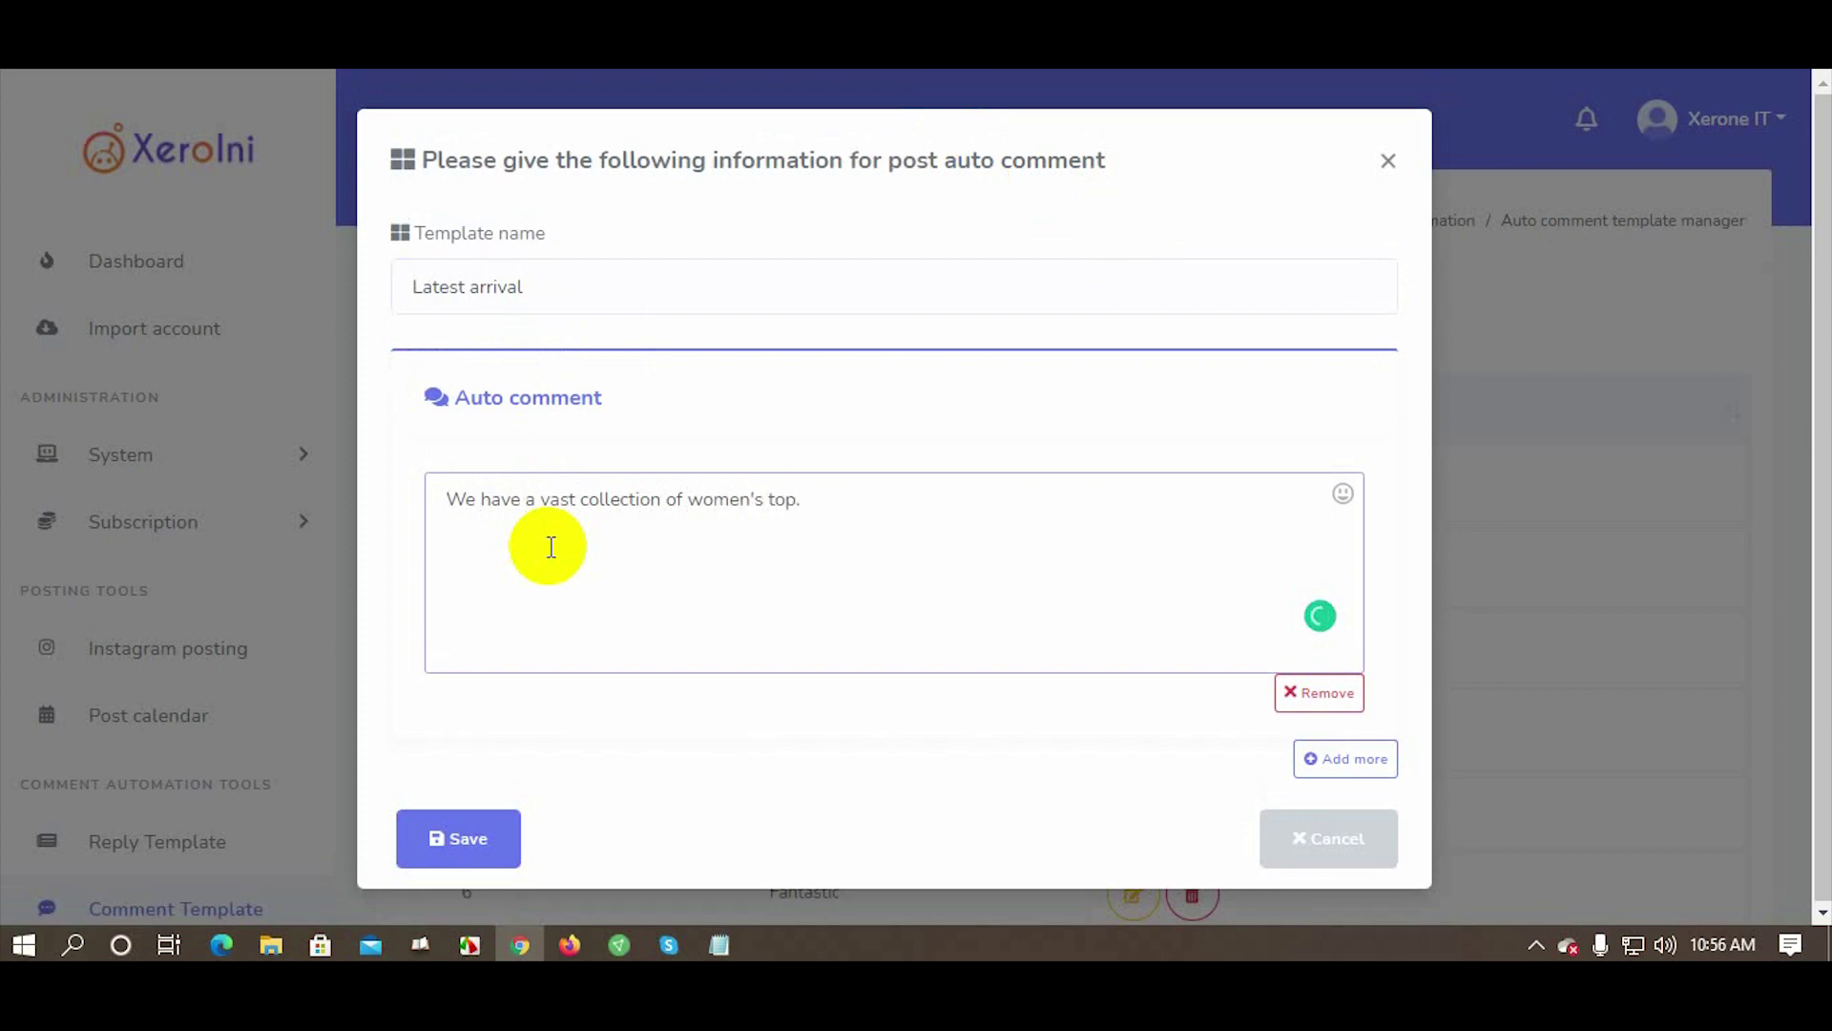
click(461, 834)
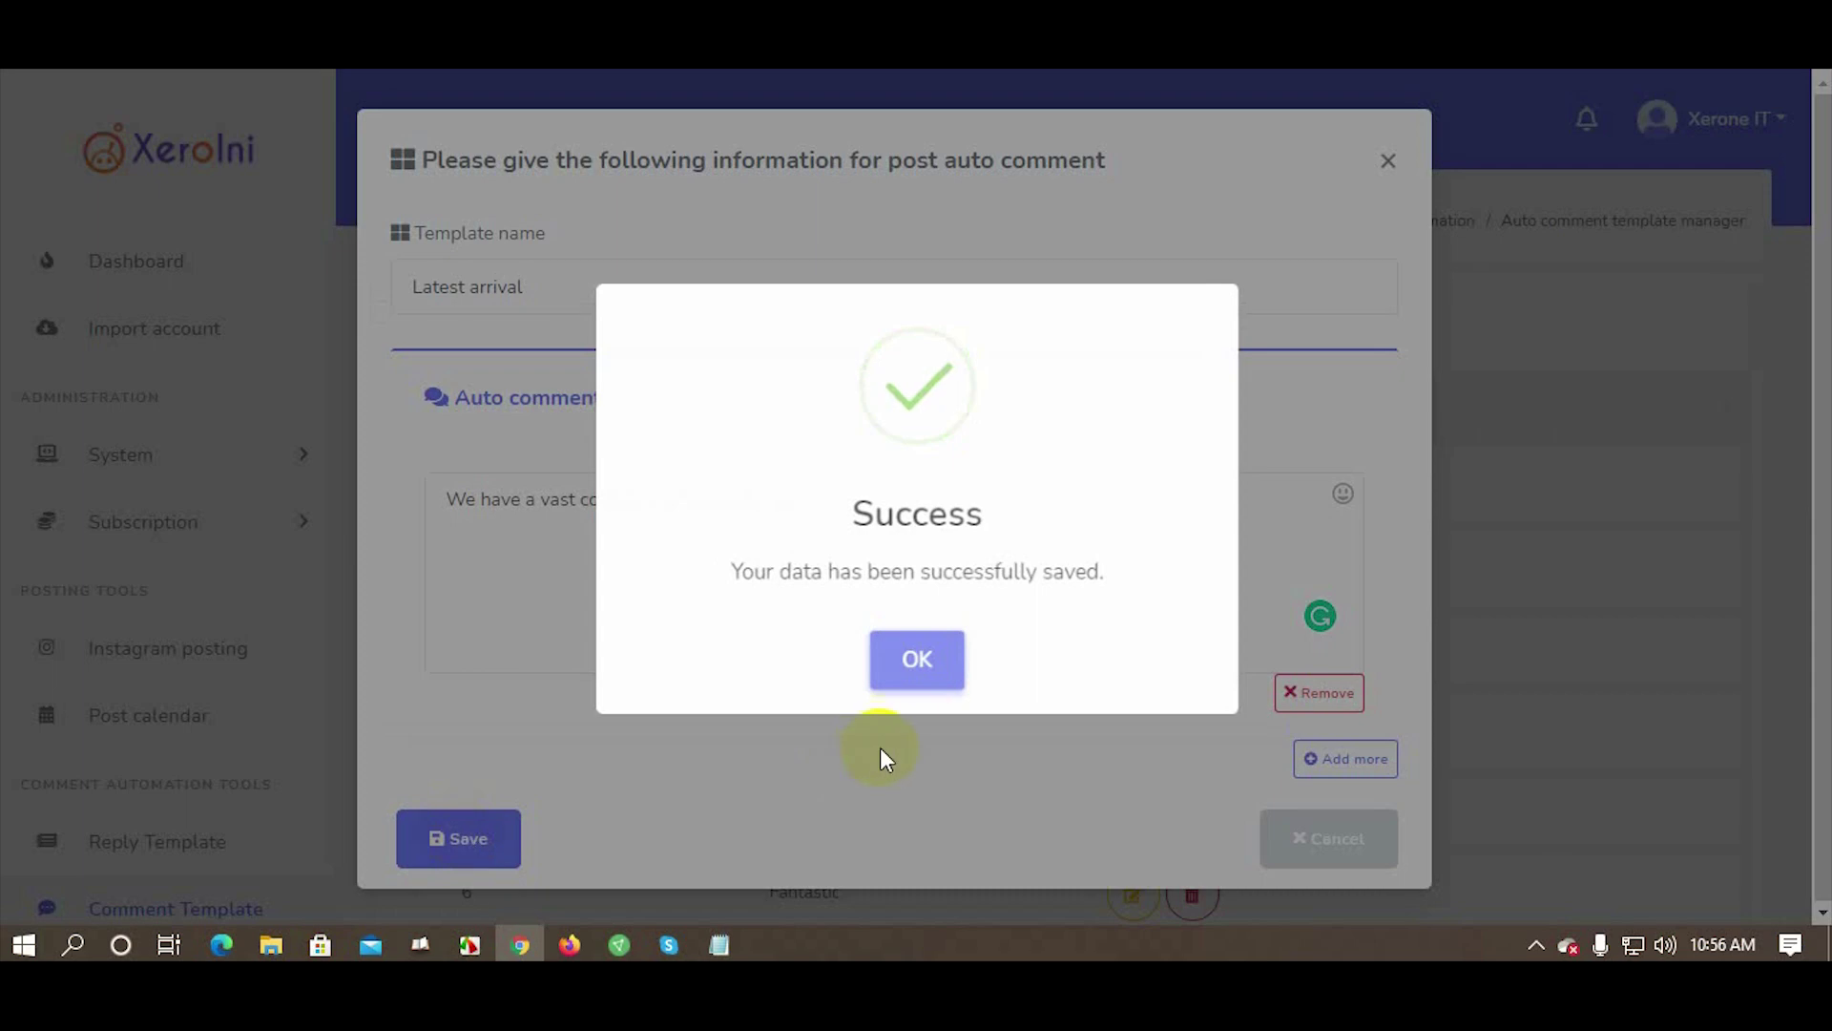
Enable auto comment on the plaid shirt post 'New arrival. Available at stores.' from Create campaign
click(922, 659)
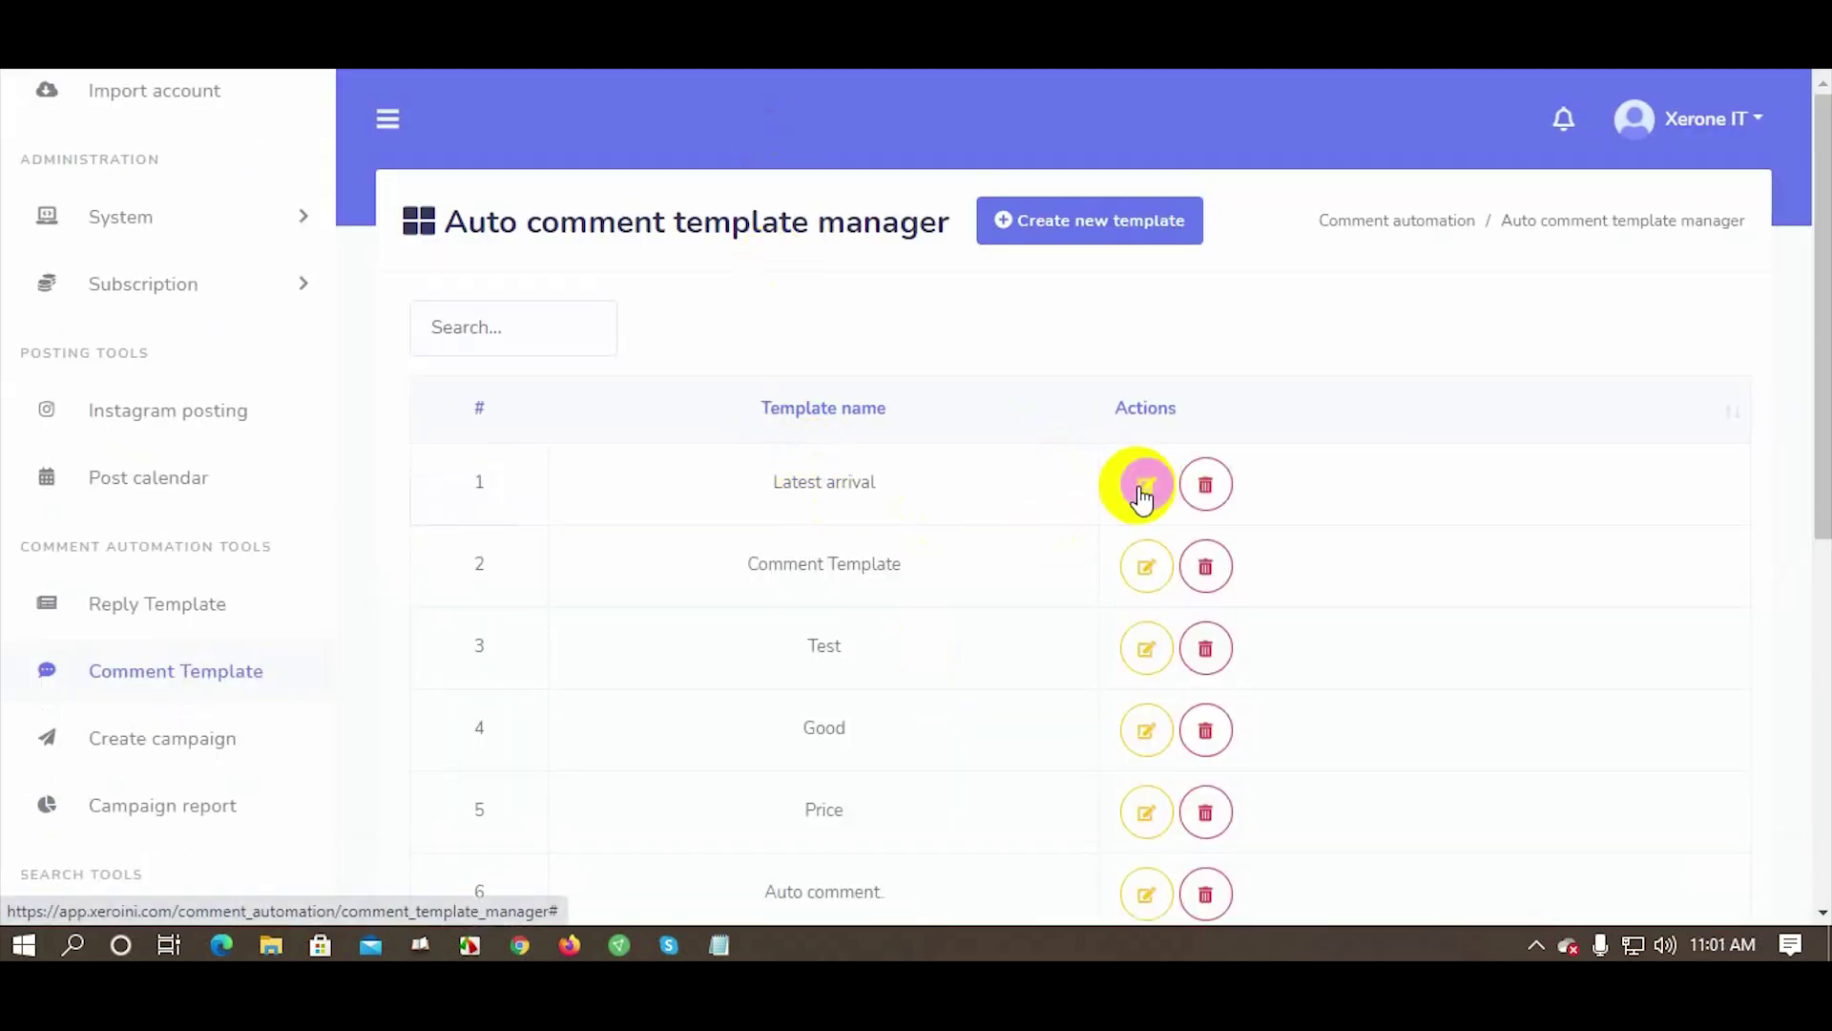
scroll(105, 830, down, 3)
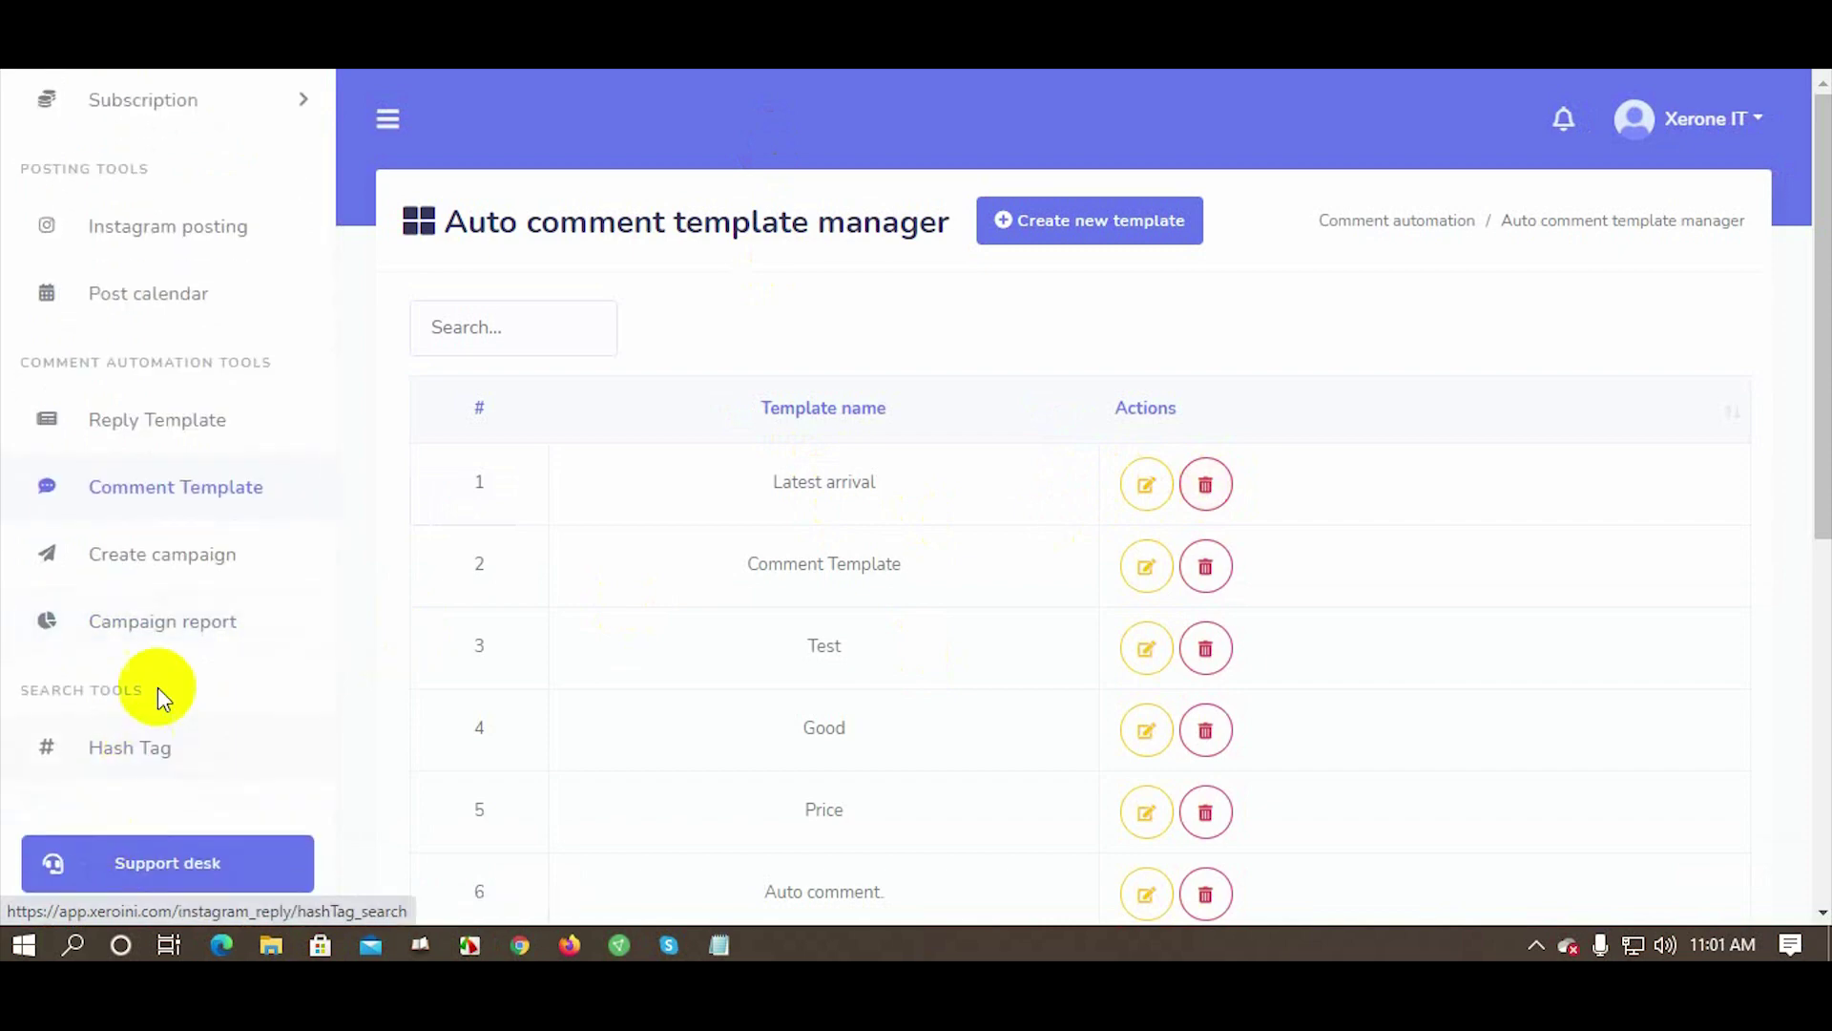
click(168, 559)
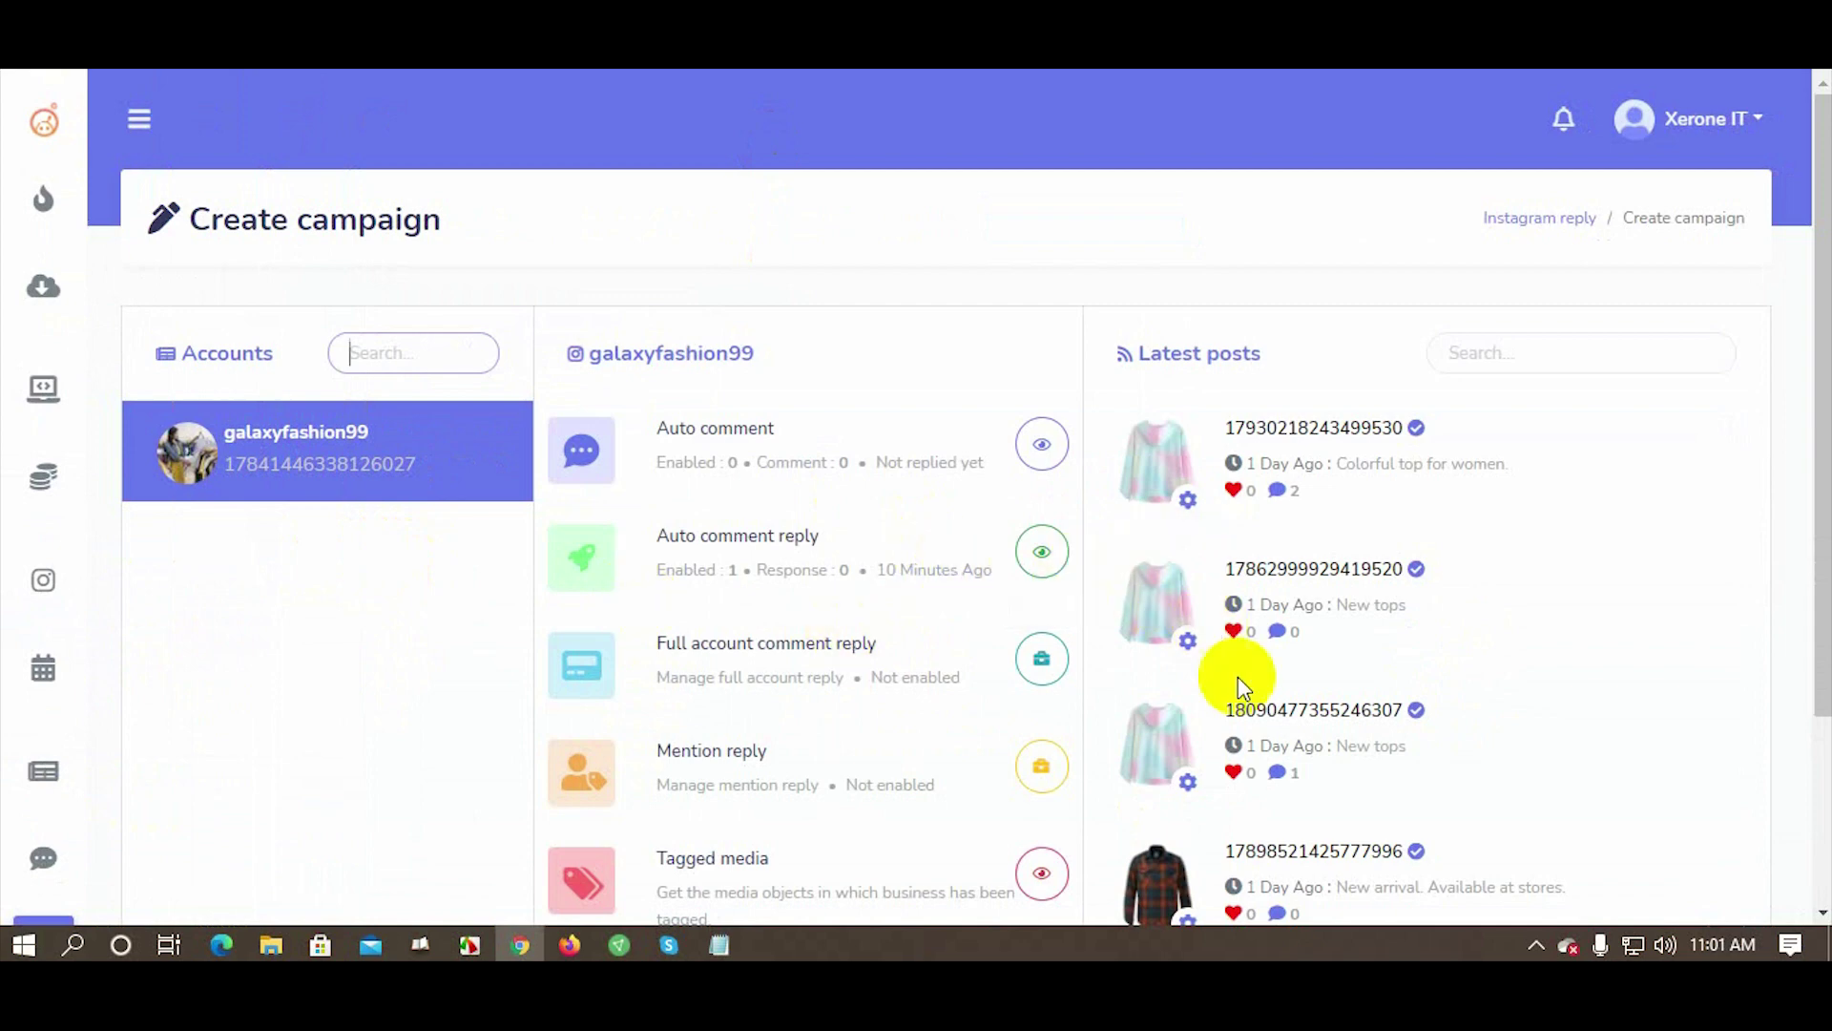
scroll(1239, 697, down, 2)
scroll(1239, 704, down, 1)
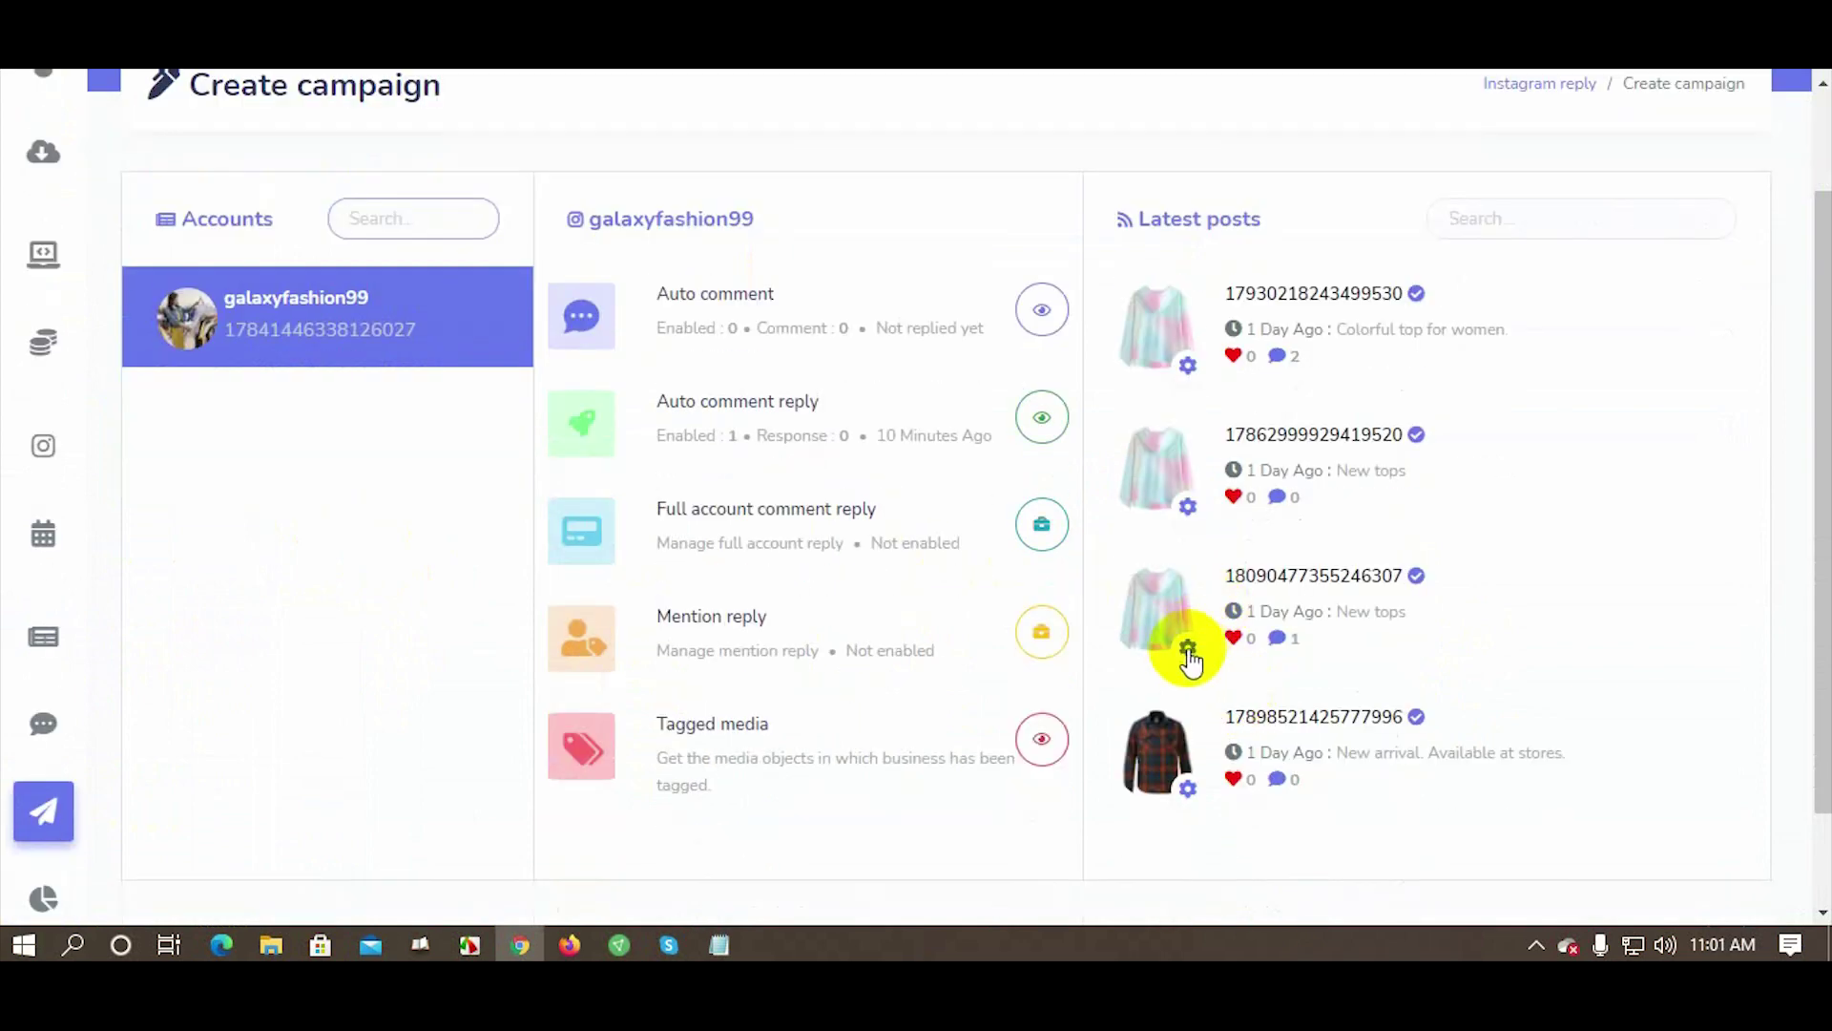
click(1183, 792)
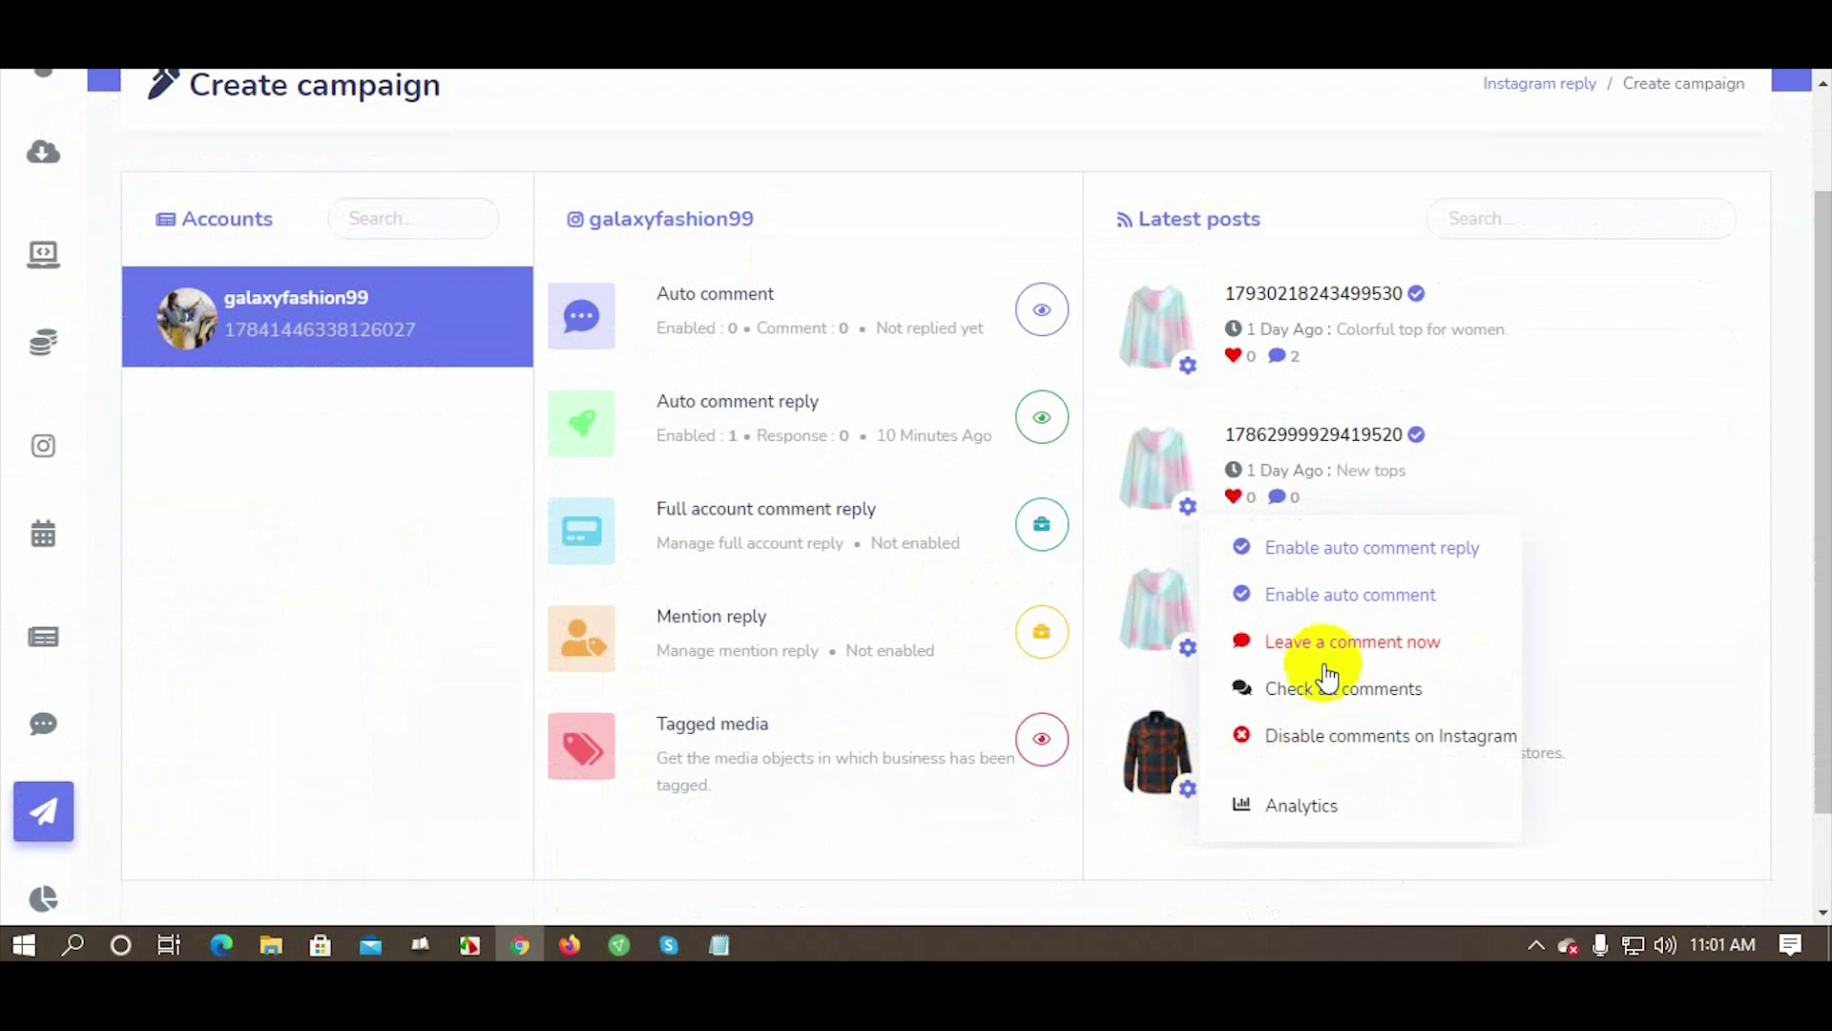
click(1332, 603)
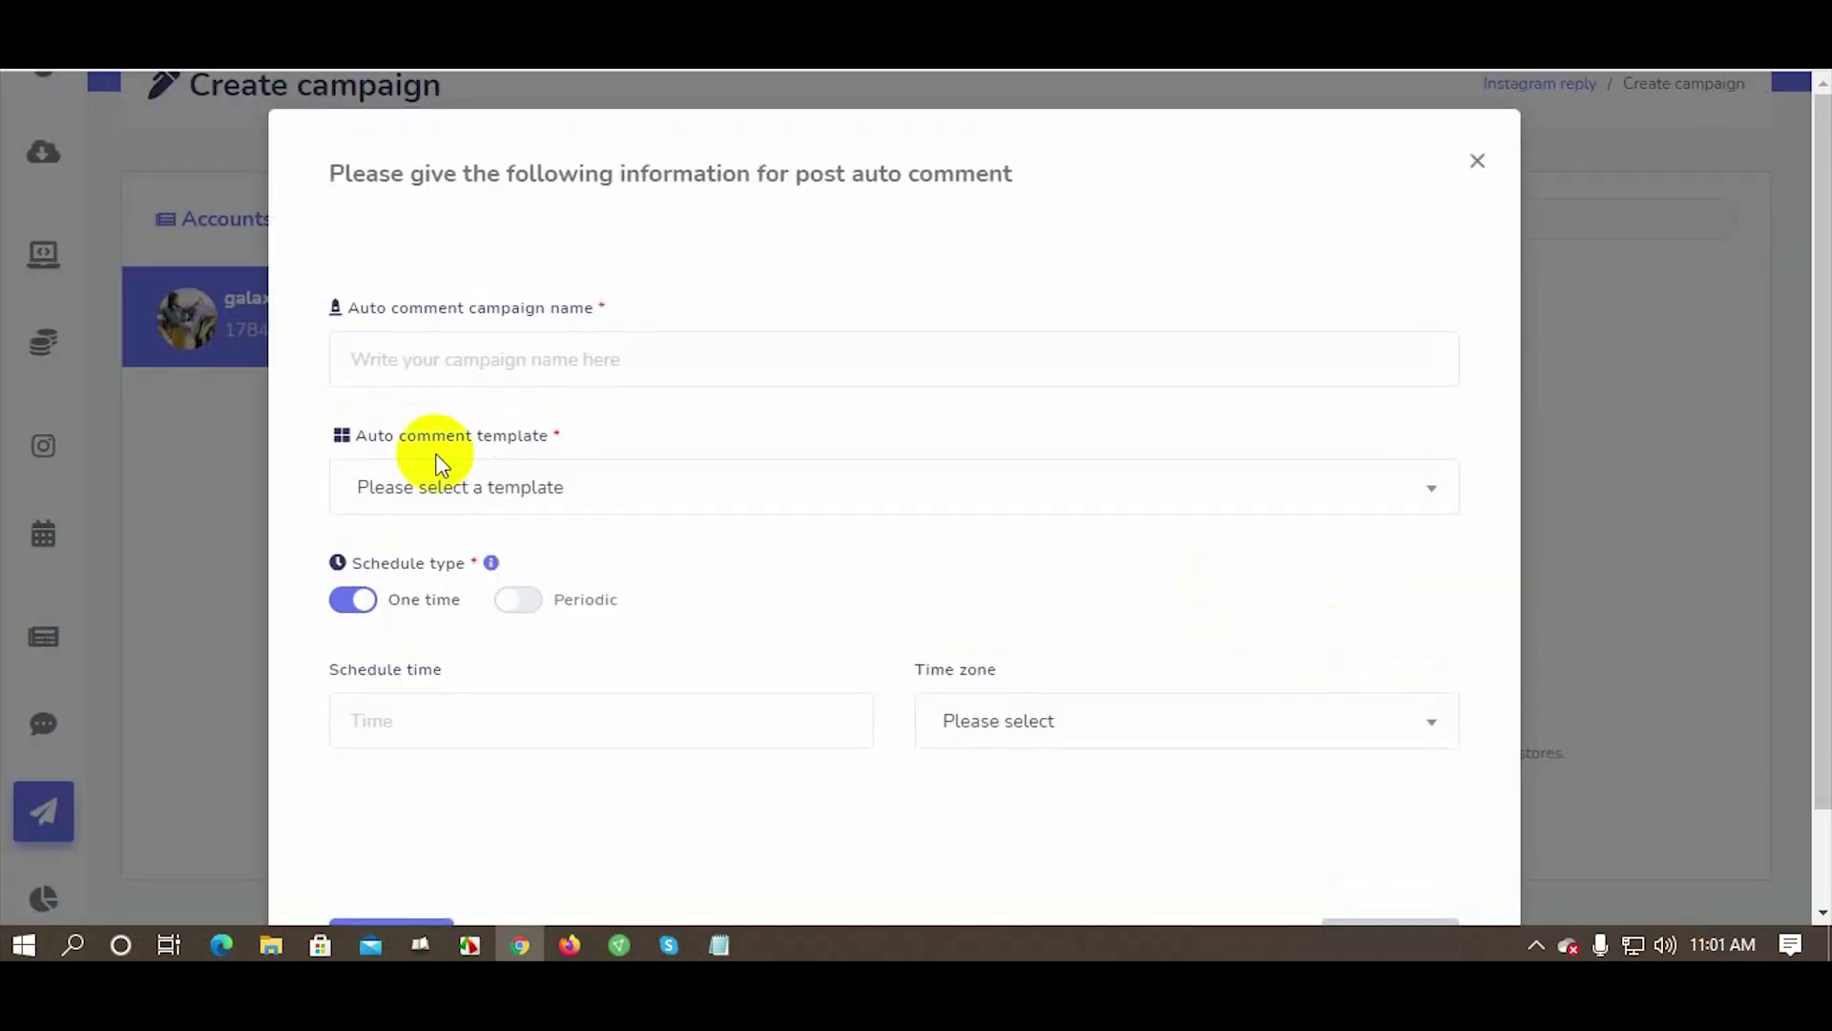
Name the auto comment campaign and select the Latest arrival comment template
click(448, 355)
text(Auto Comment)
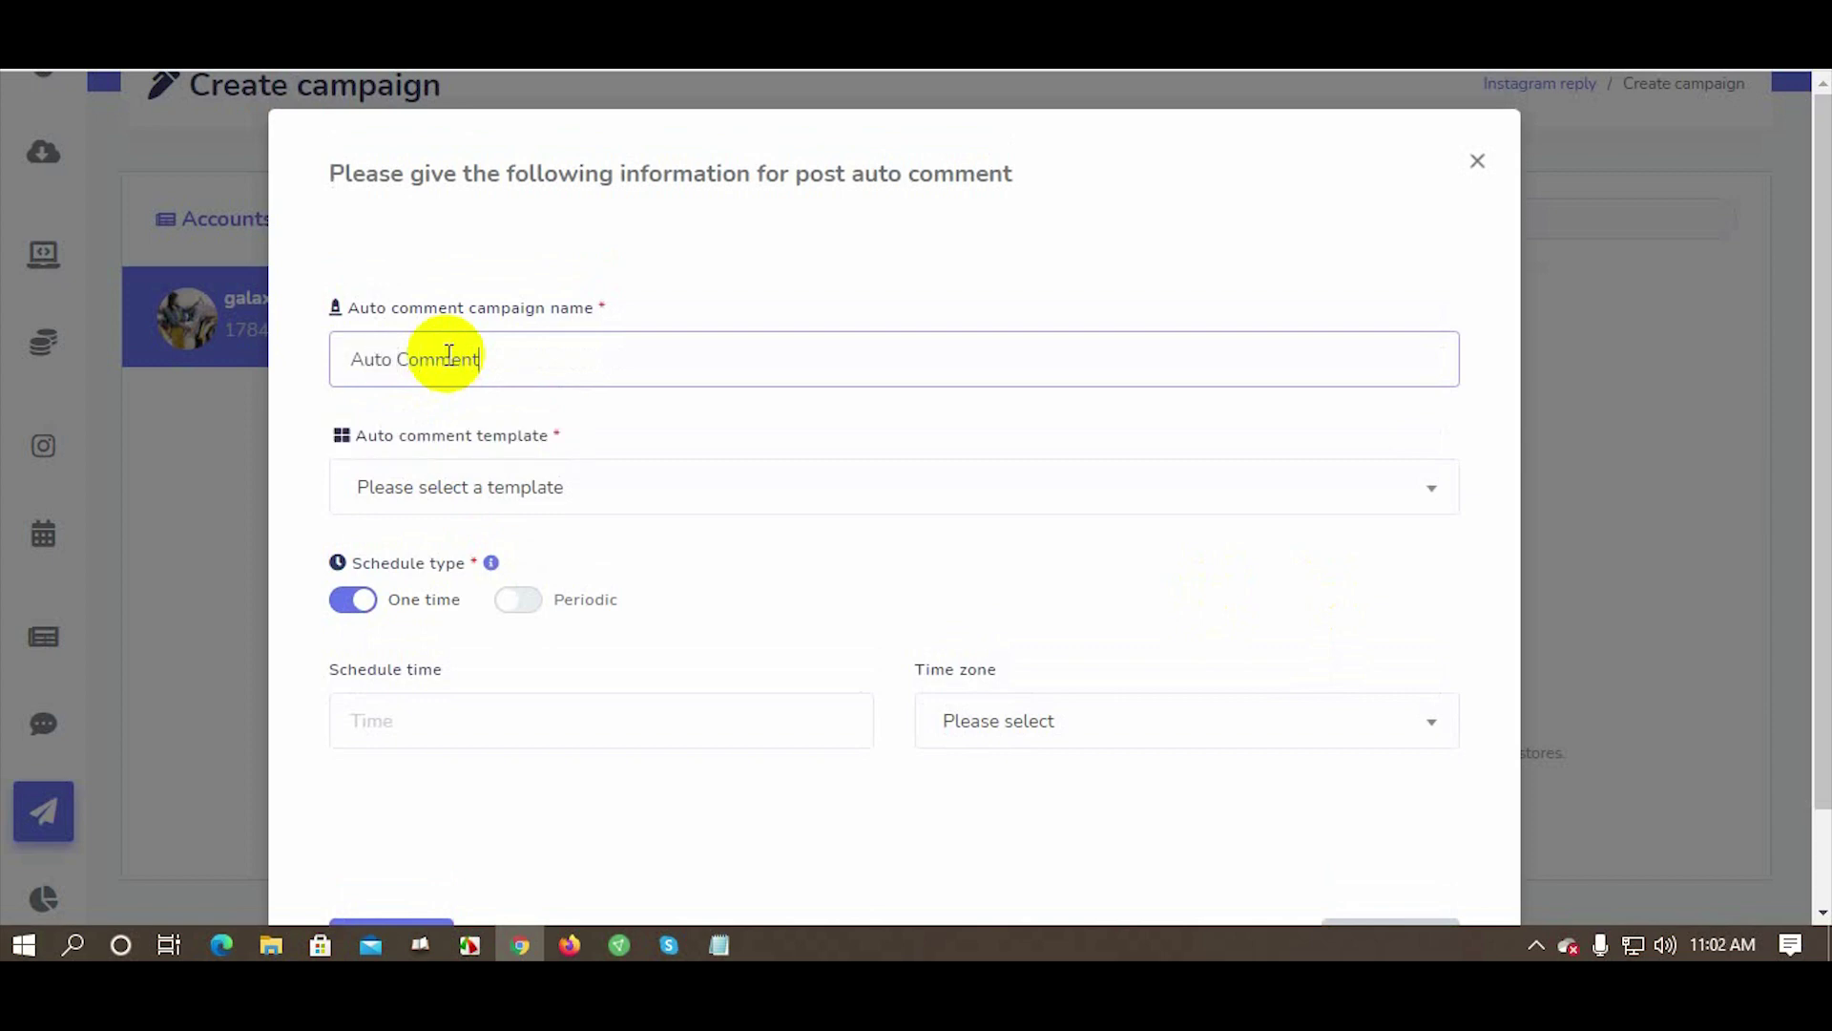
key(Tab)
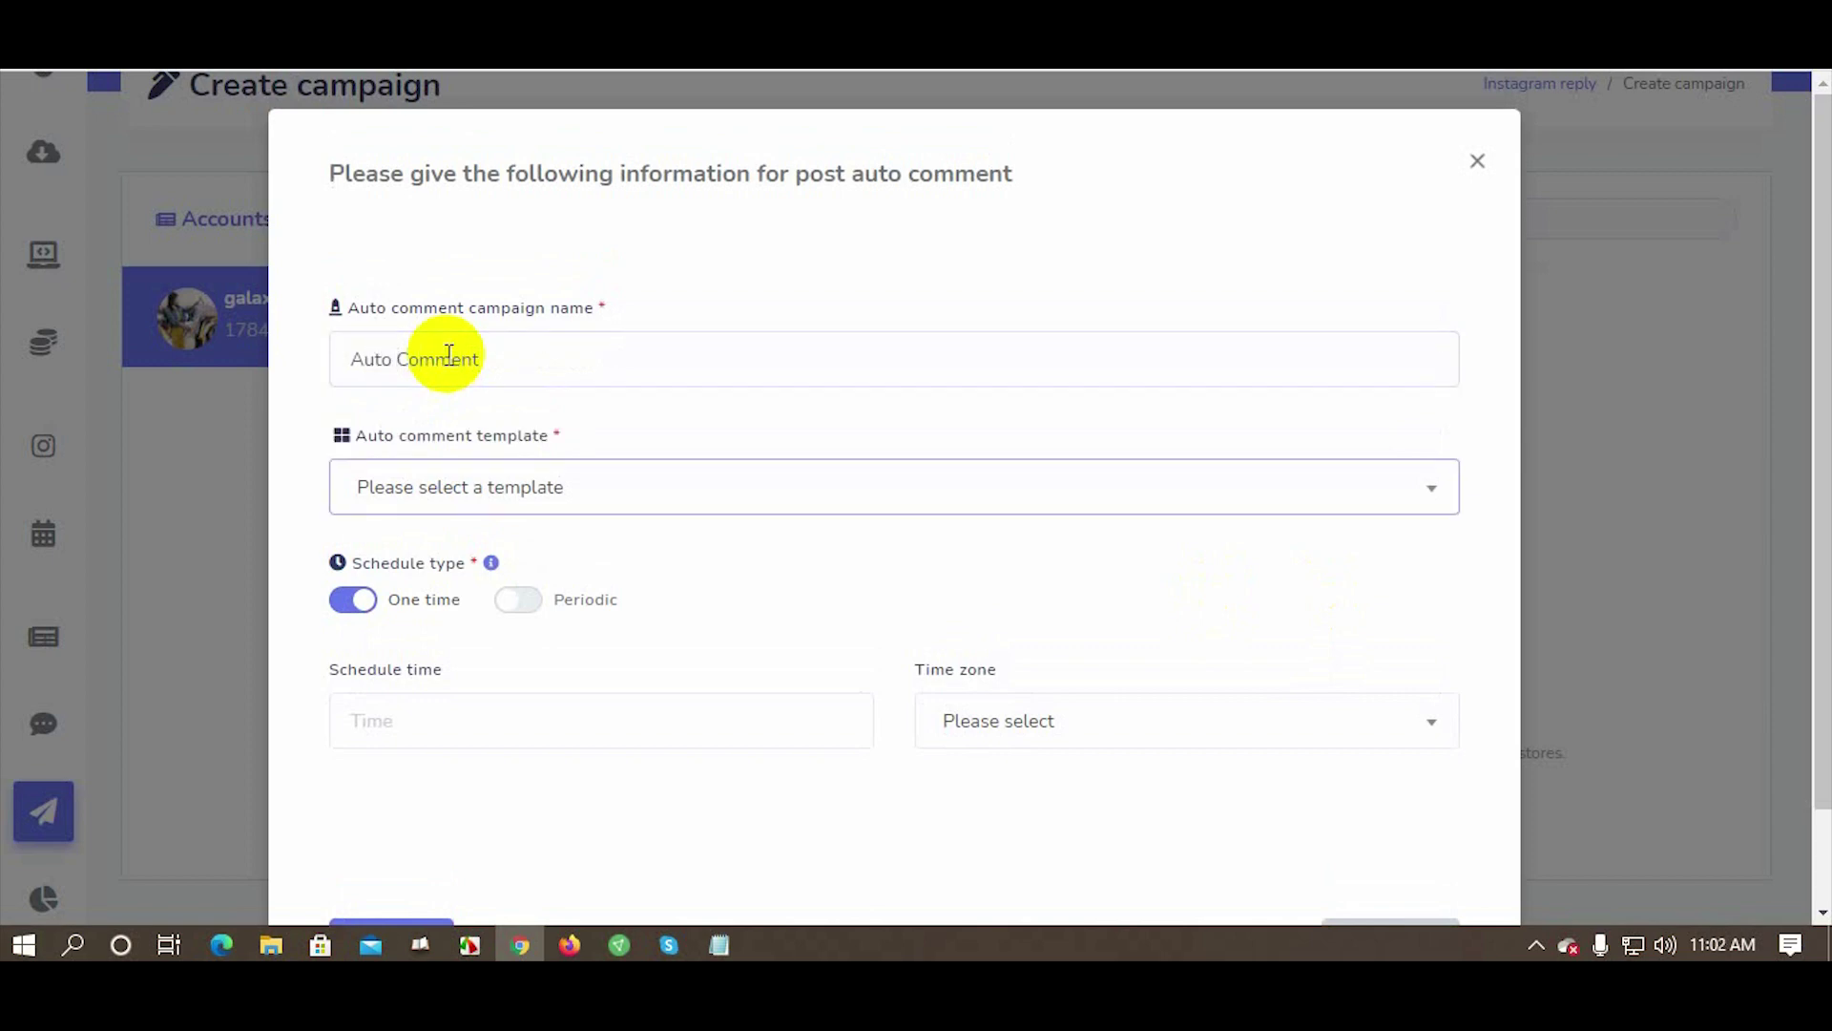
click(446, 487)
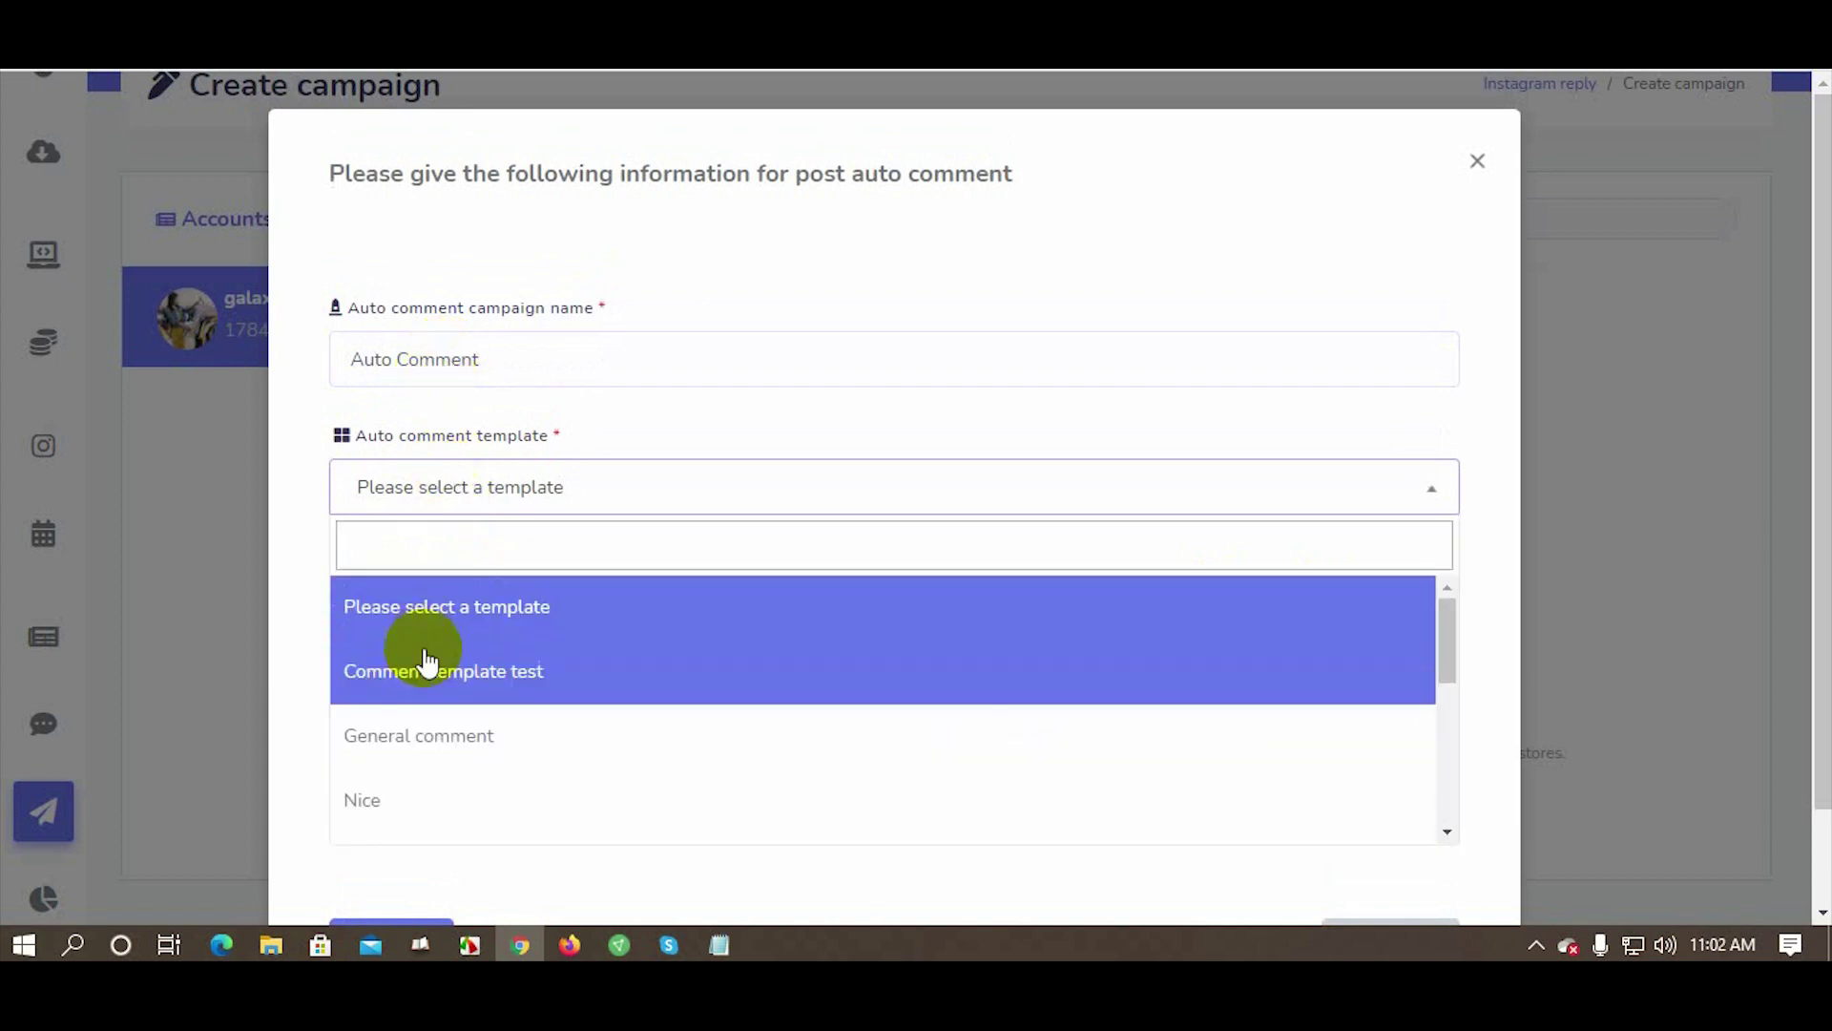
scroll(425, 659, down, 3)
click(426, 809)
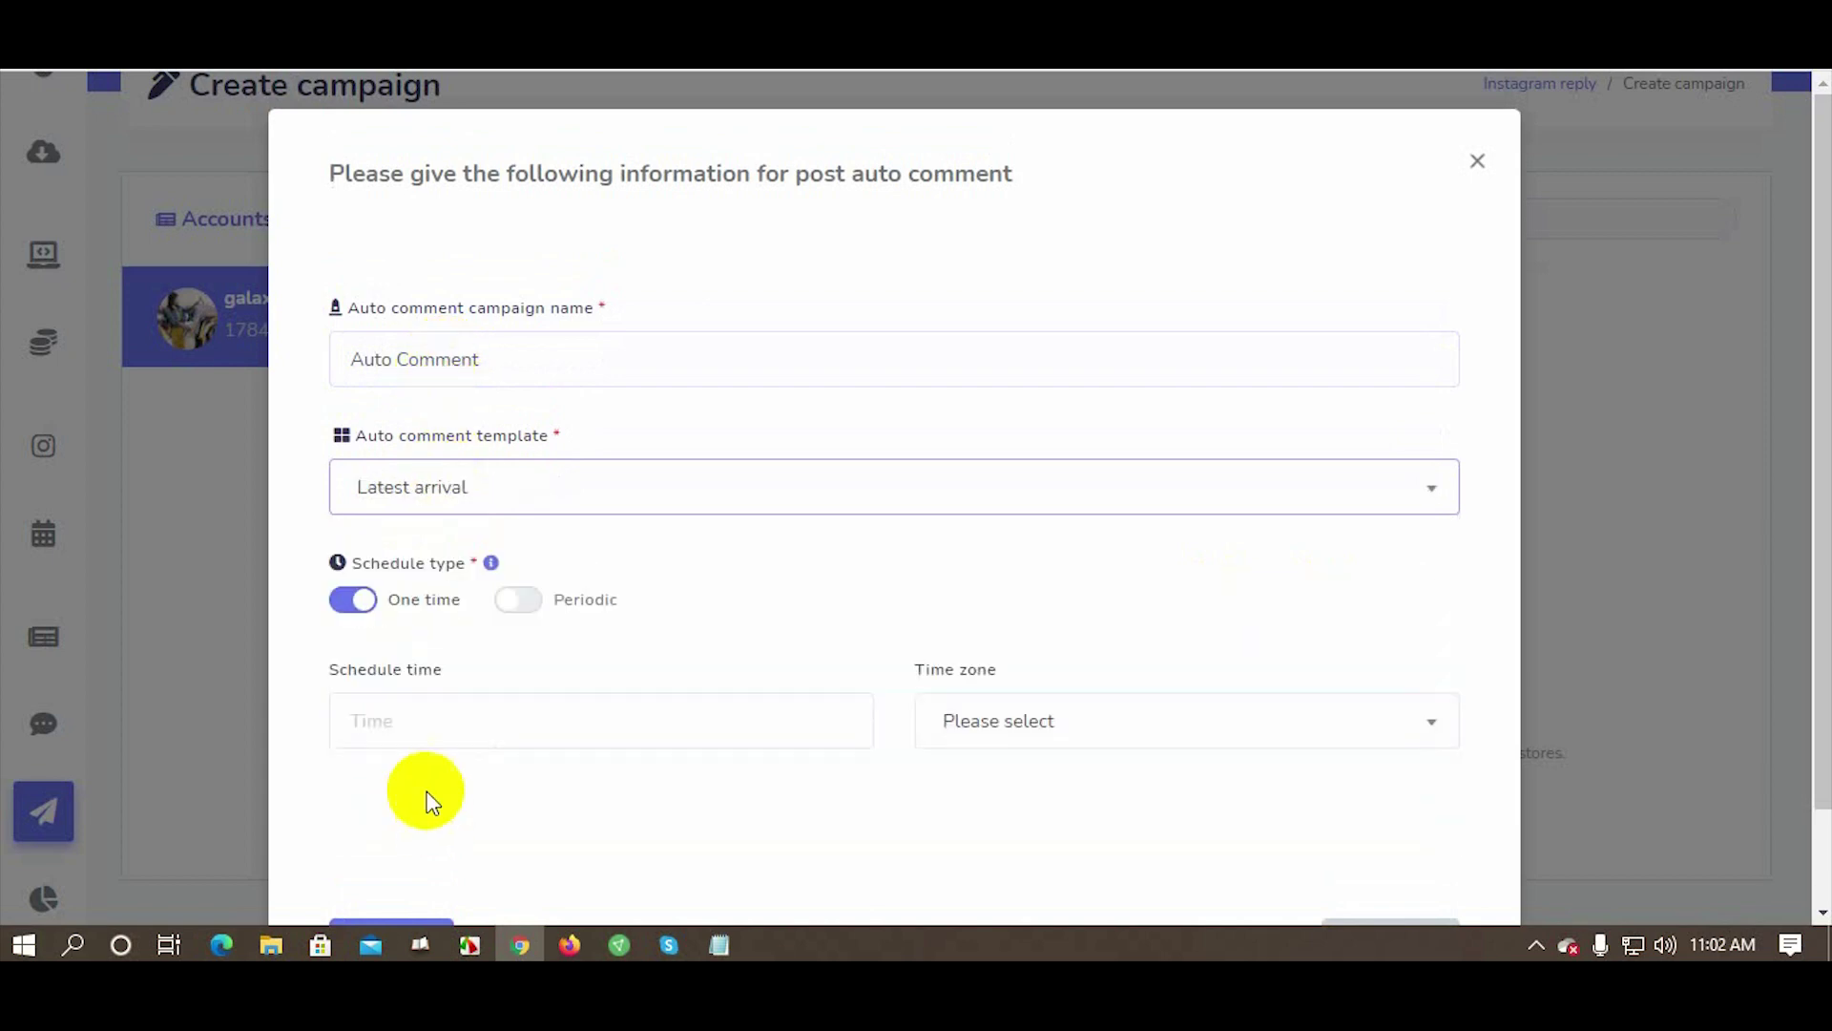
Make the campaign periodic, every 24 hours, in the Asia/Dhaka time zone
scroll(286, 668, down, 1)
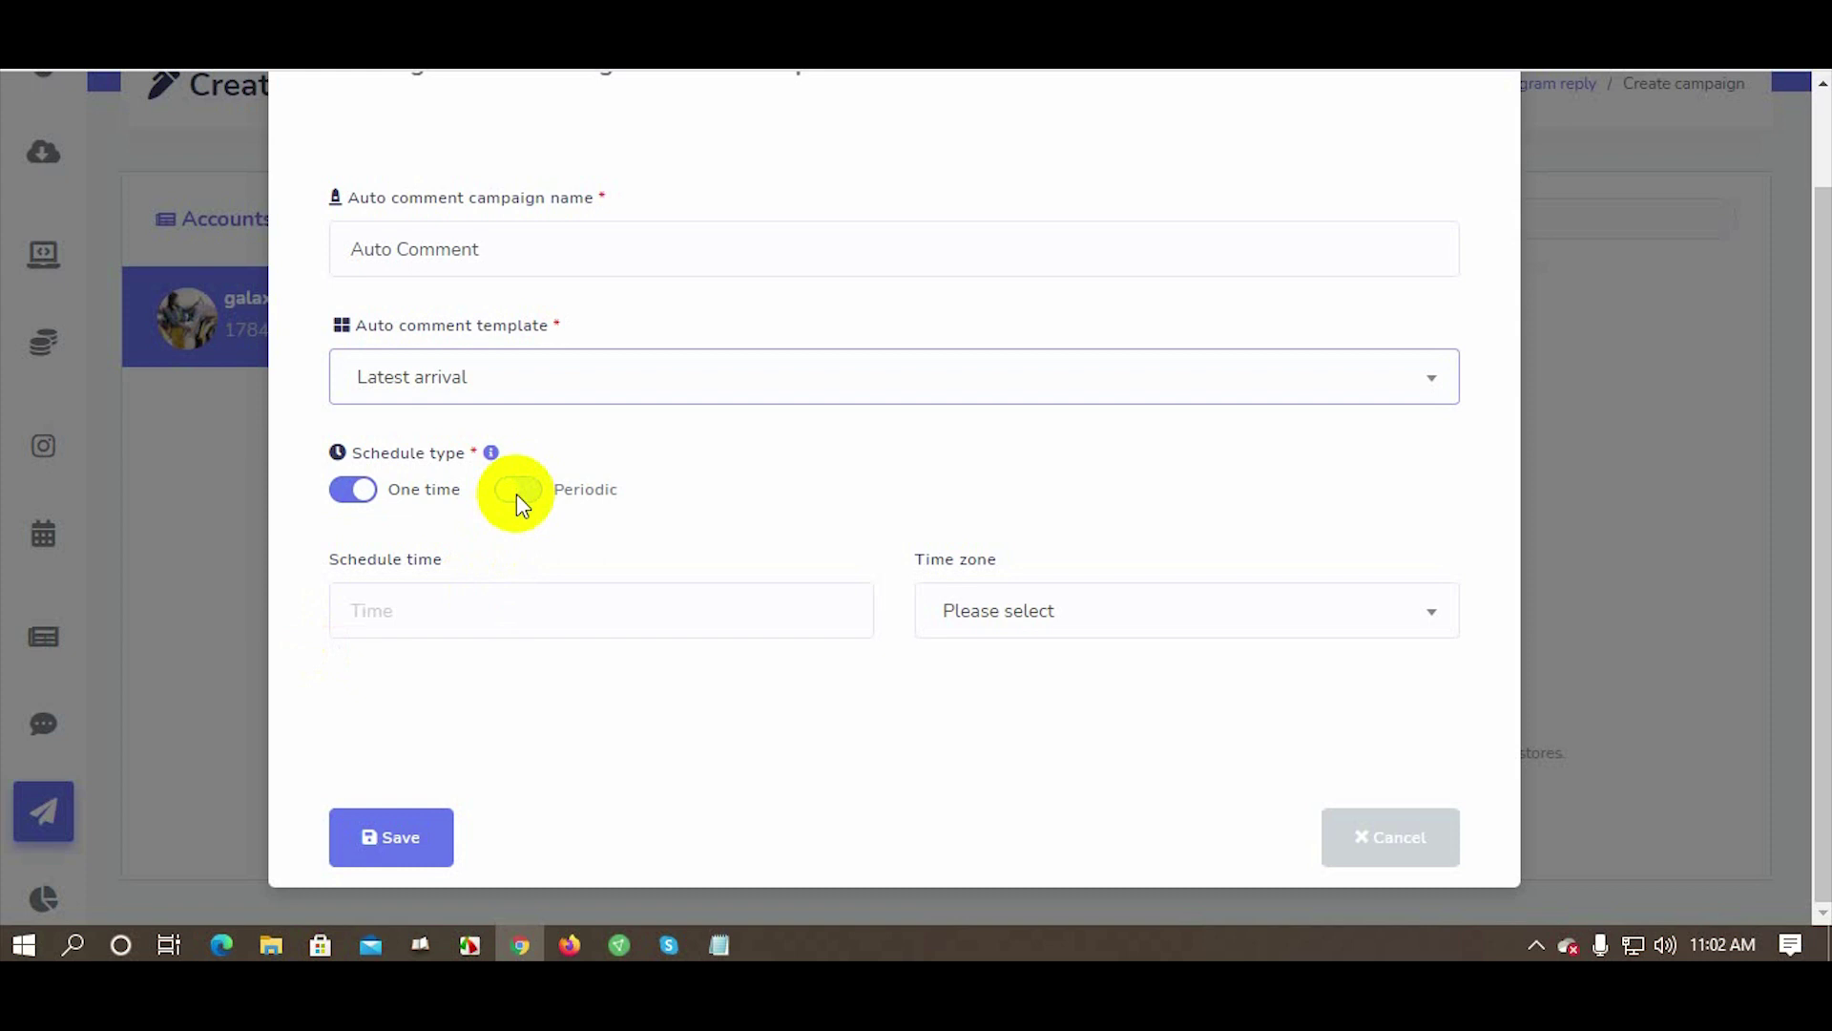
click(517, 490)
scroll(305, 606, down, 3)
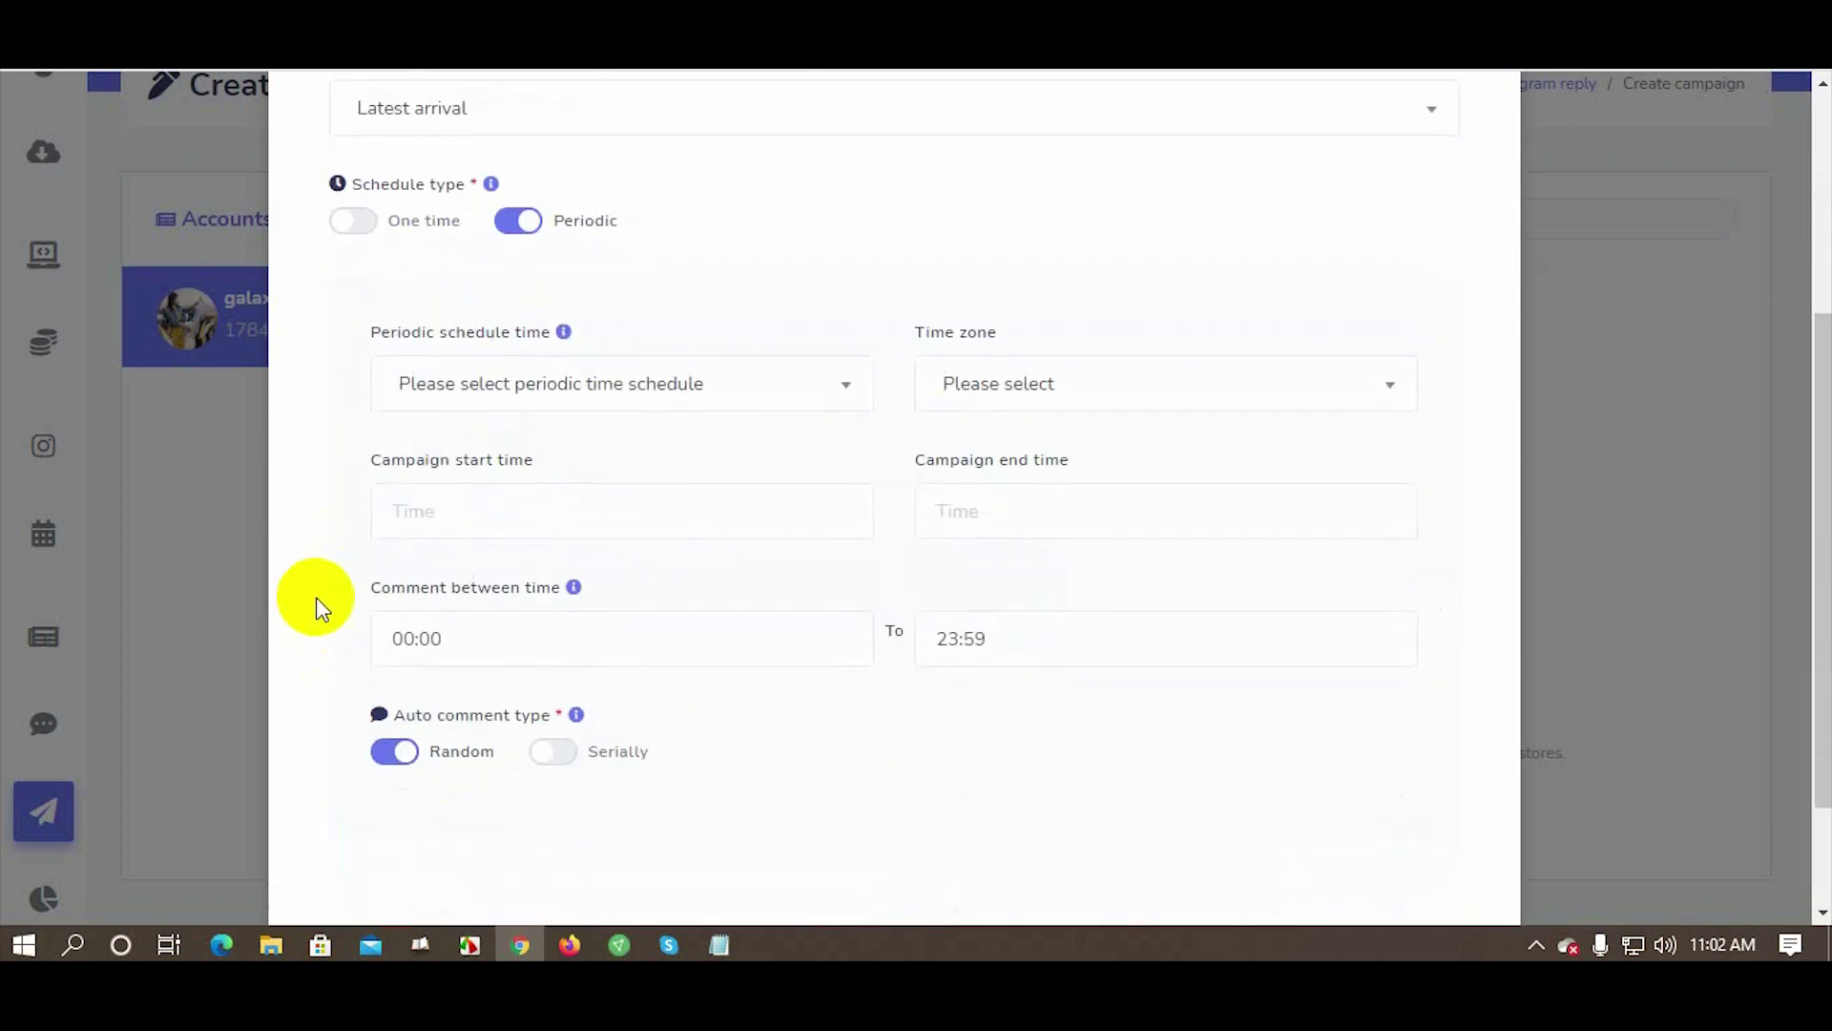
click(599, 386)
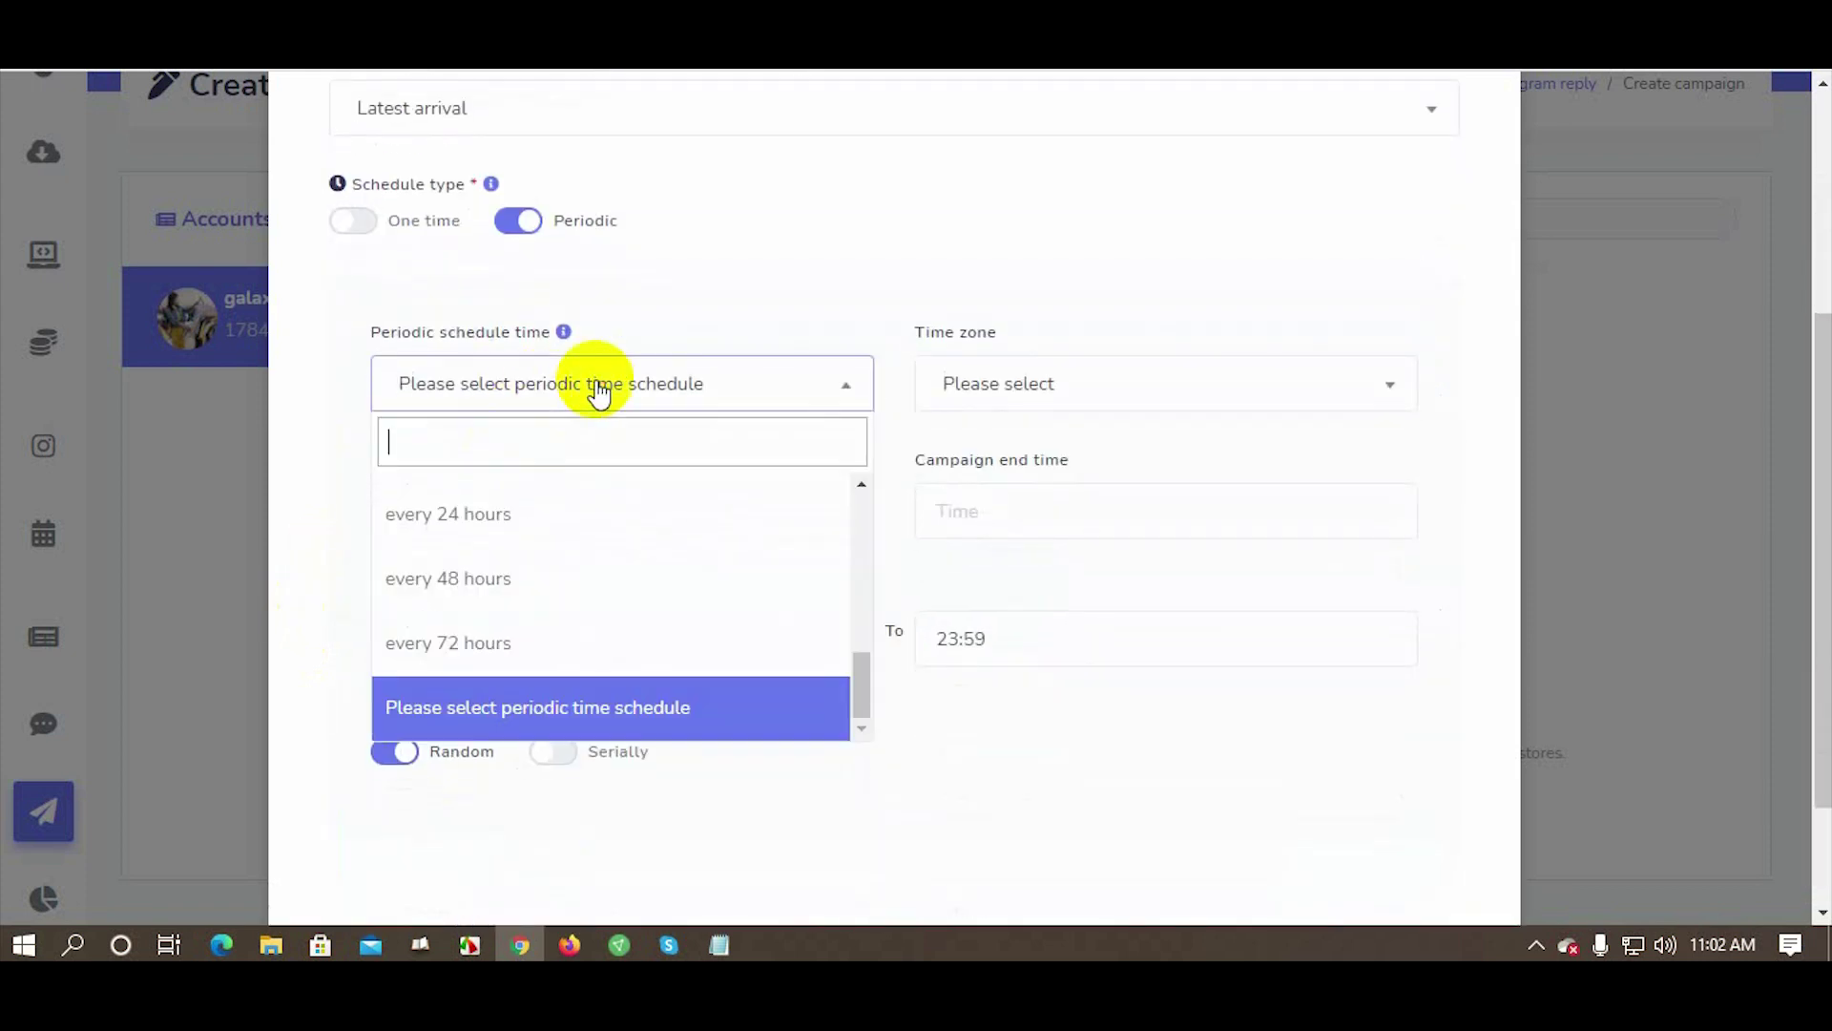
scroll(560, 546, up, 5)
scroll(563, 551, down, 4)
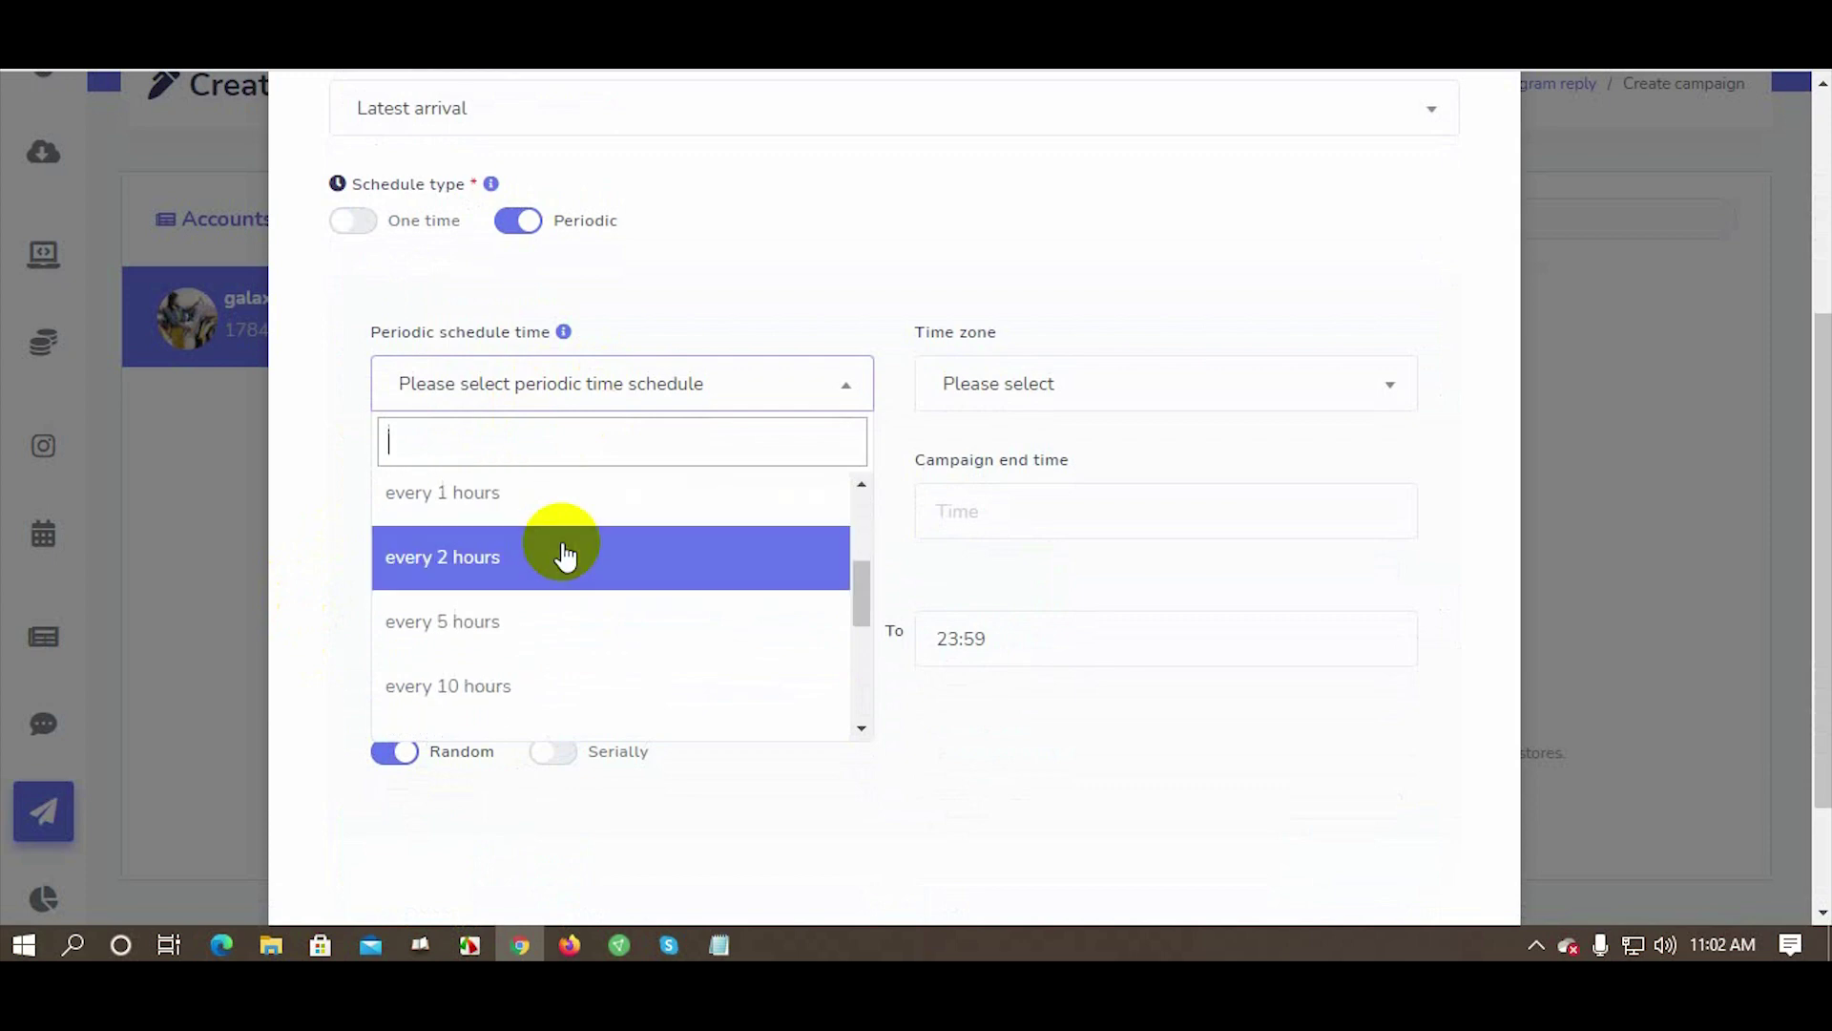
click(563, 611)
click(1063, 391)
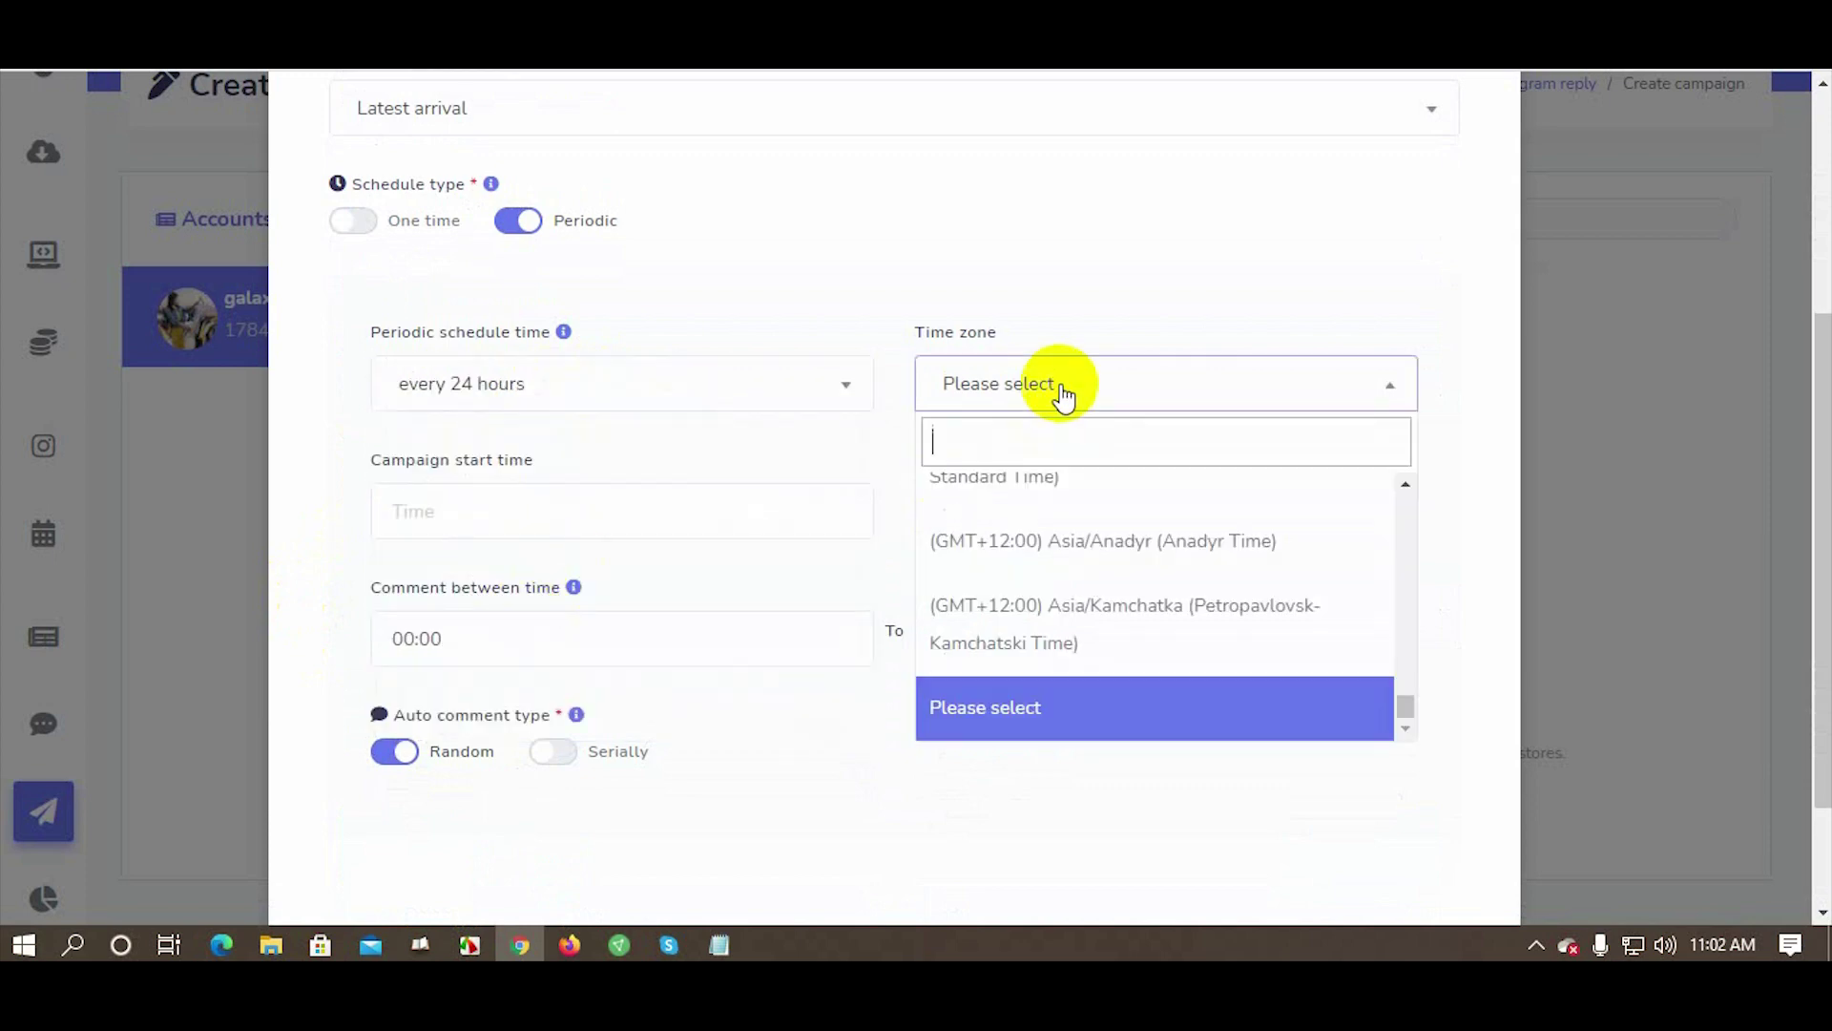
text(Dhaka)
click(1067, 503)
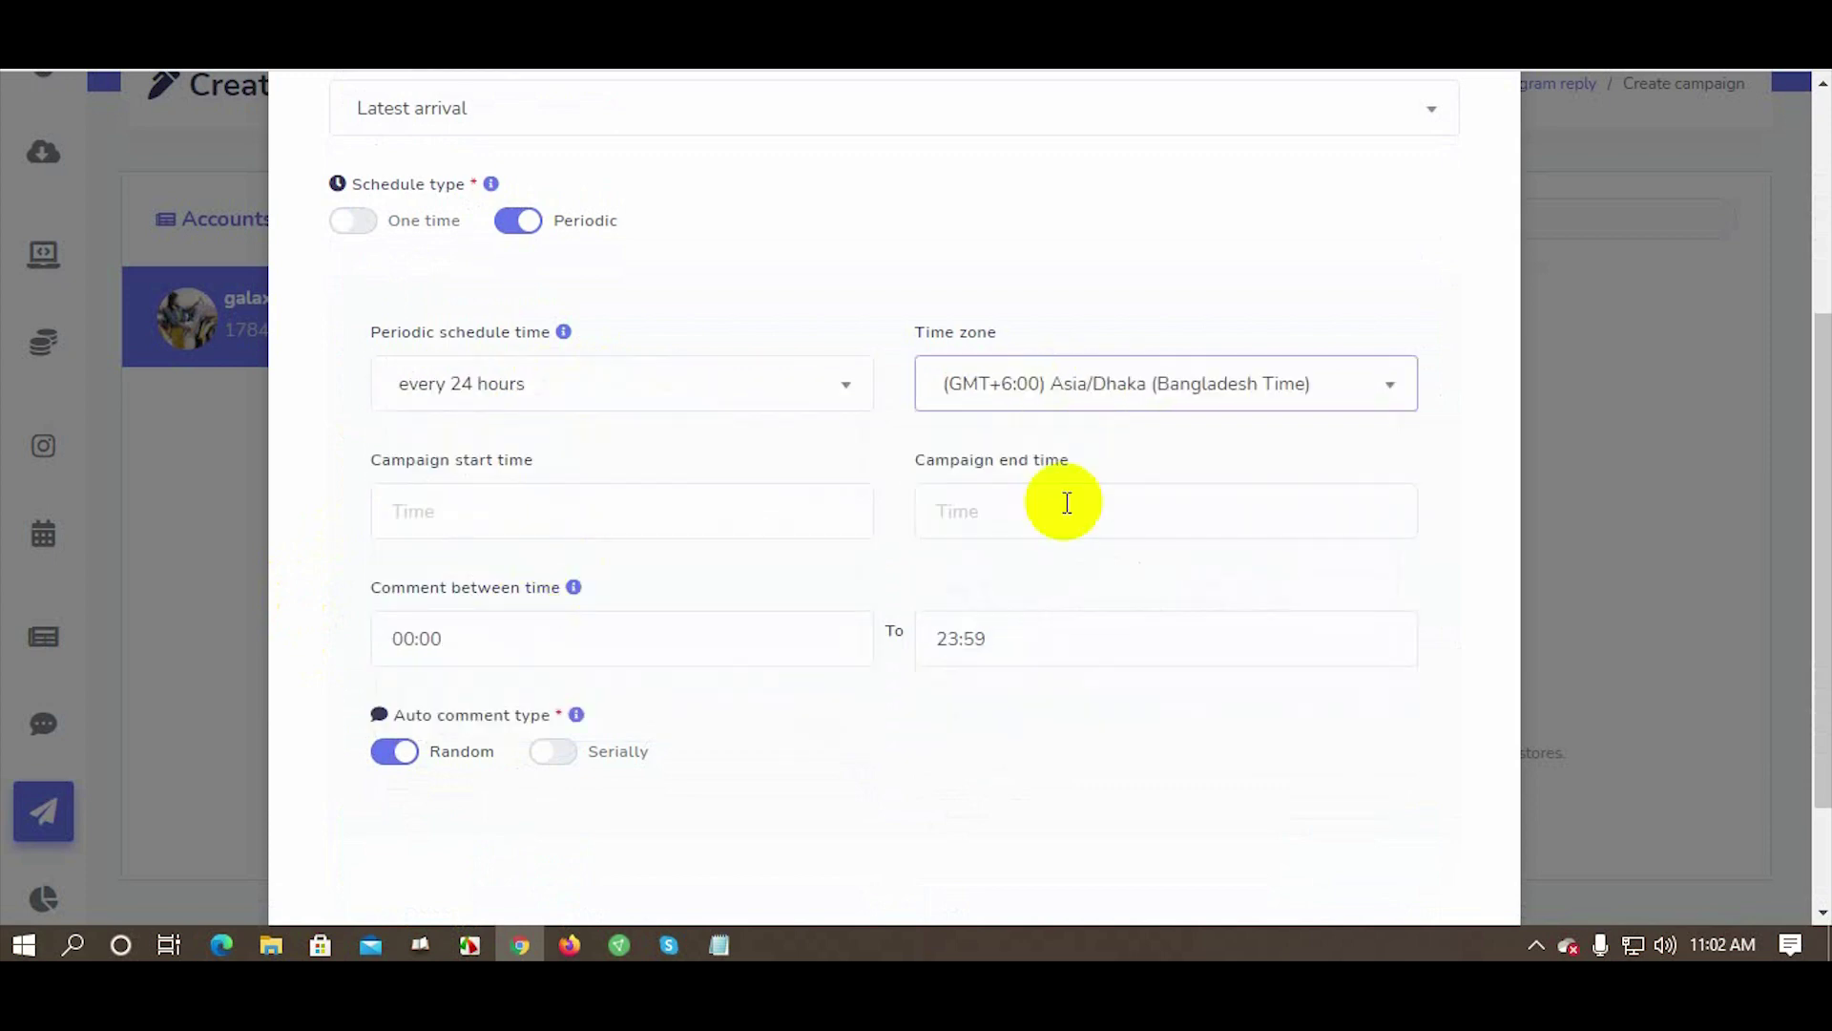
Schedule it from 27 February 11:00 to 2 March 2021 and save the campaign
click(497, 519)
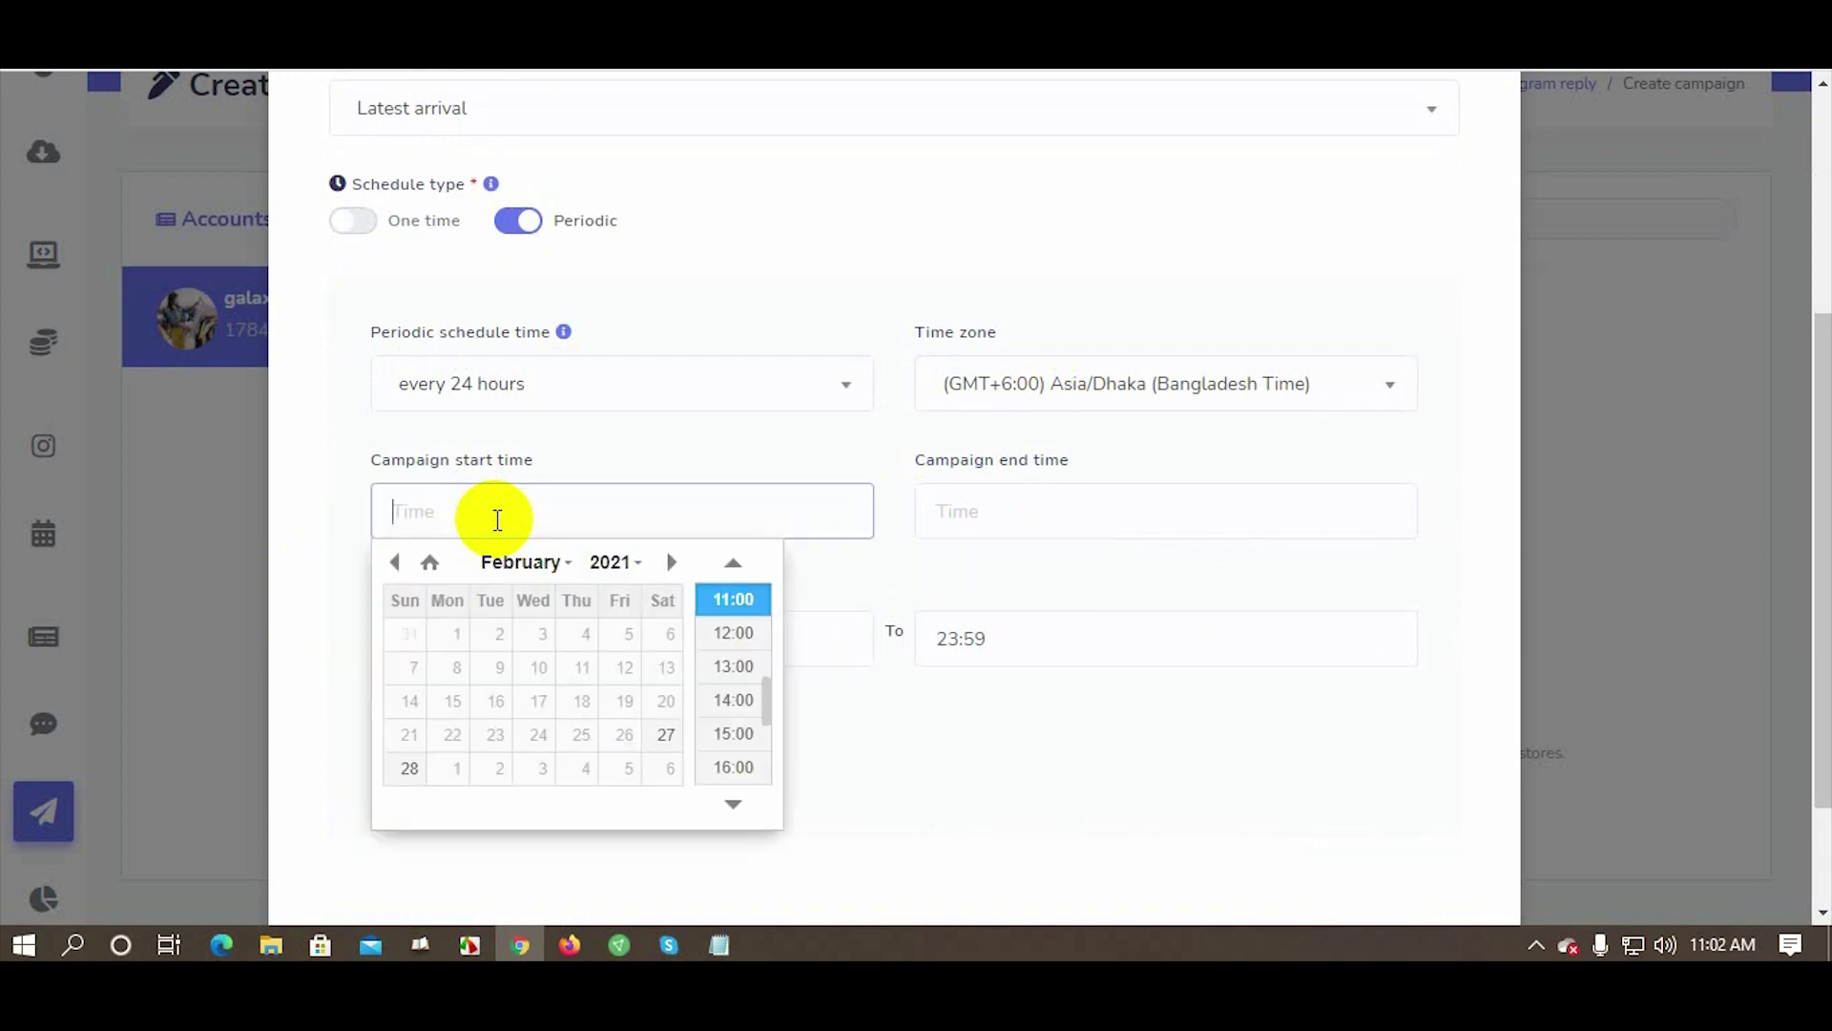
click(735, 601)
click(1105, 509)
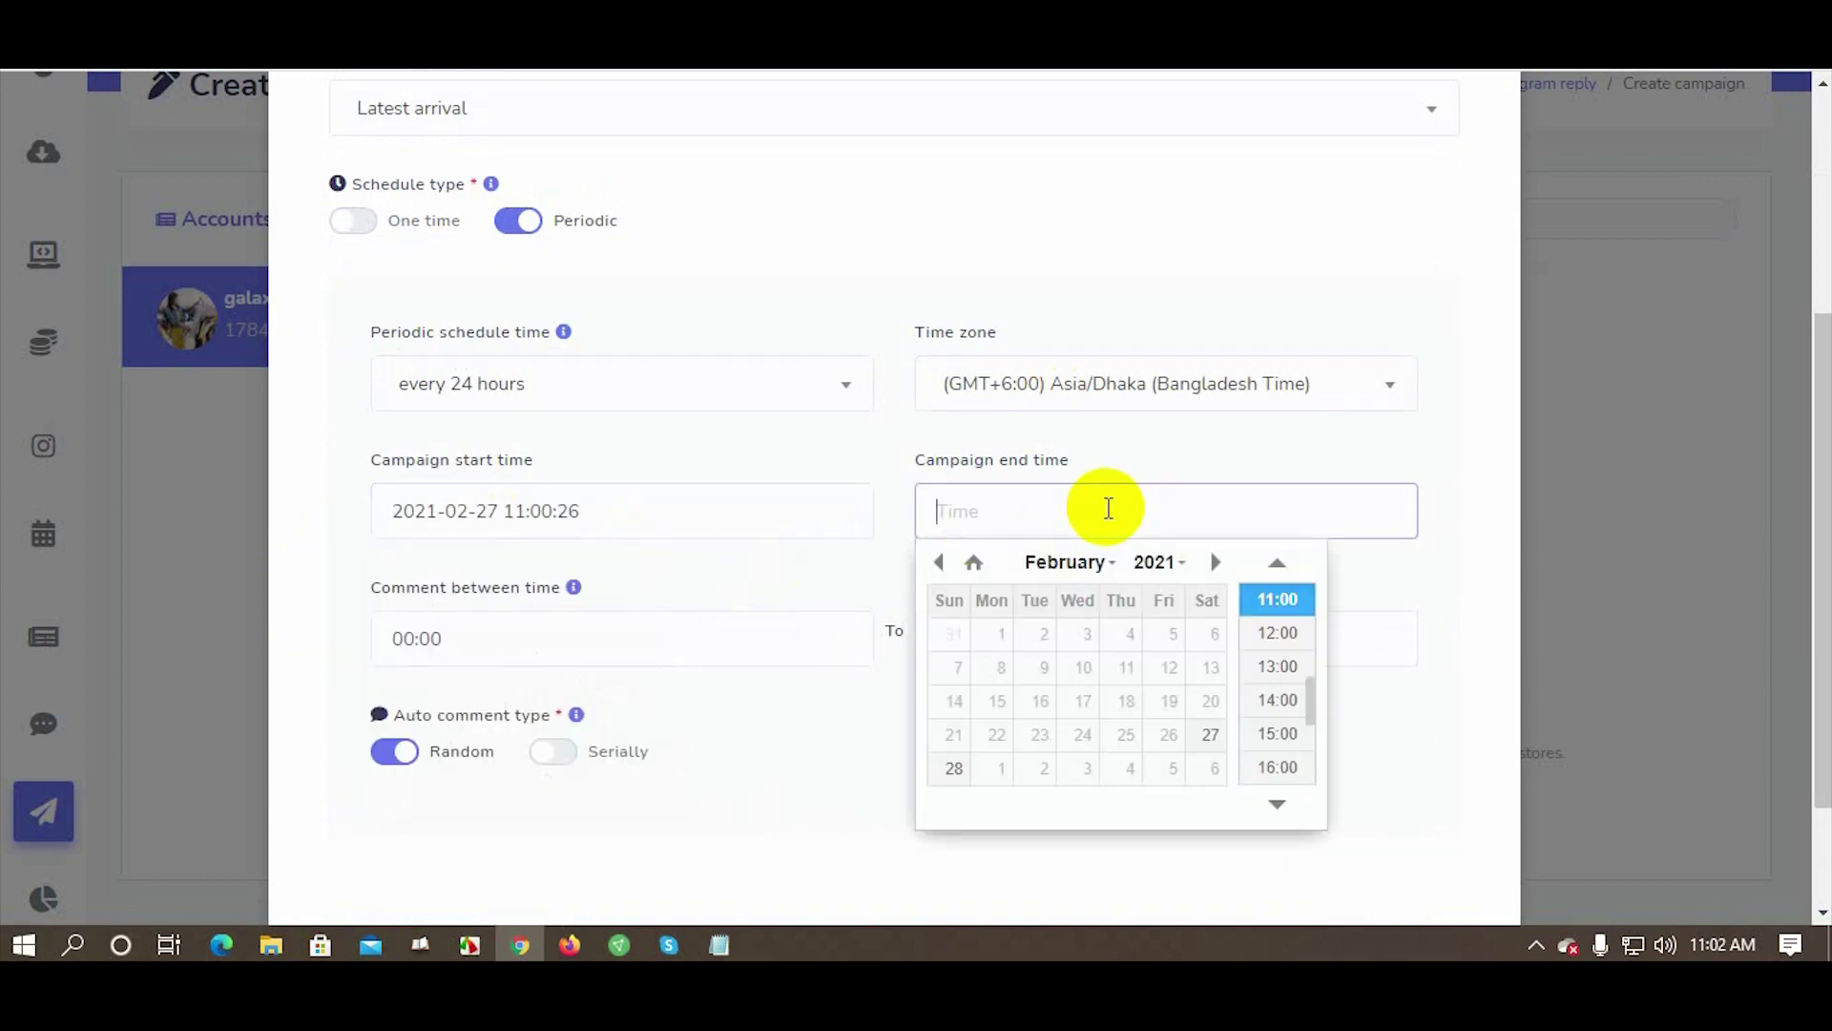
click(1028, 769)
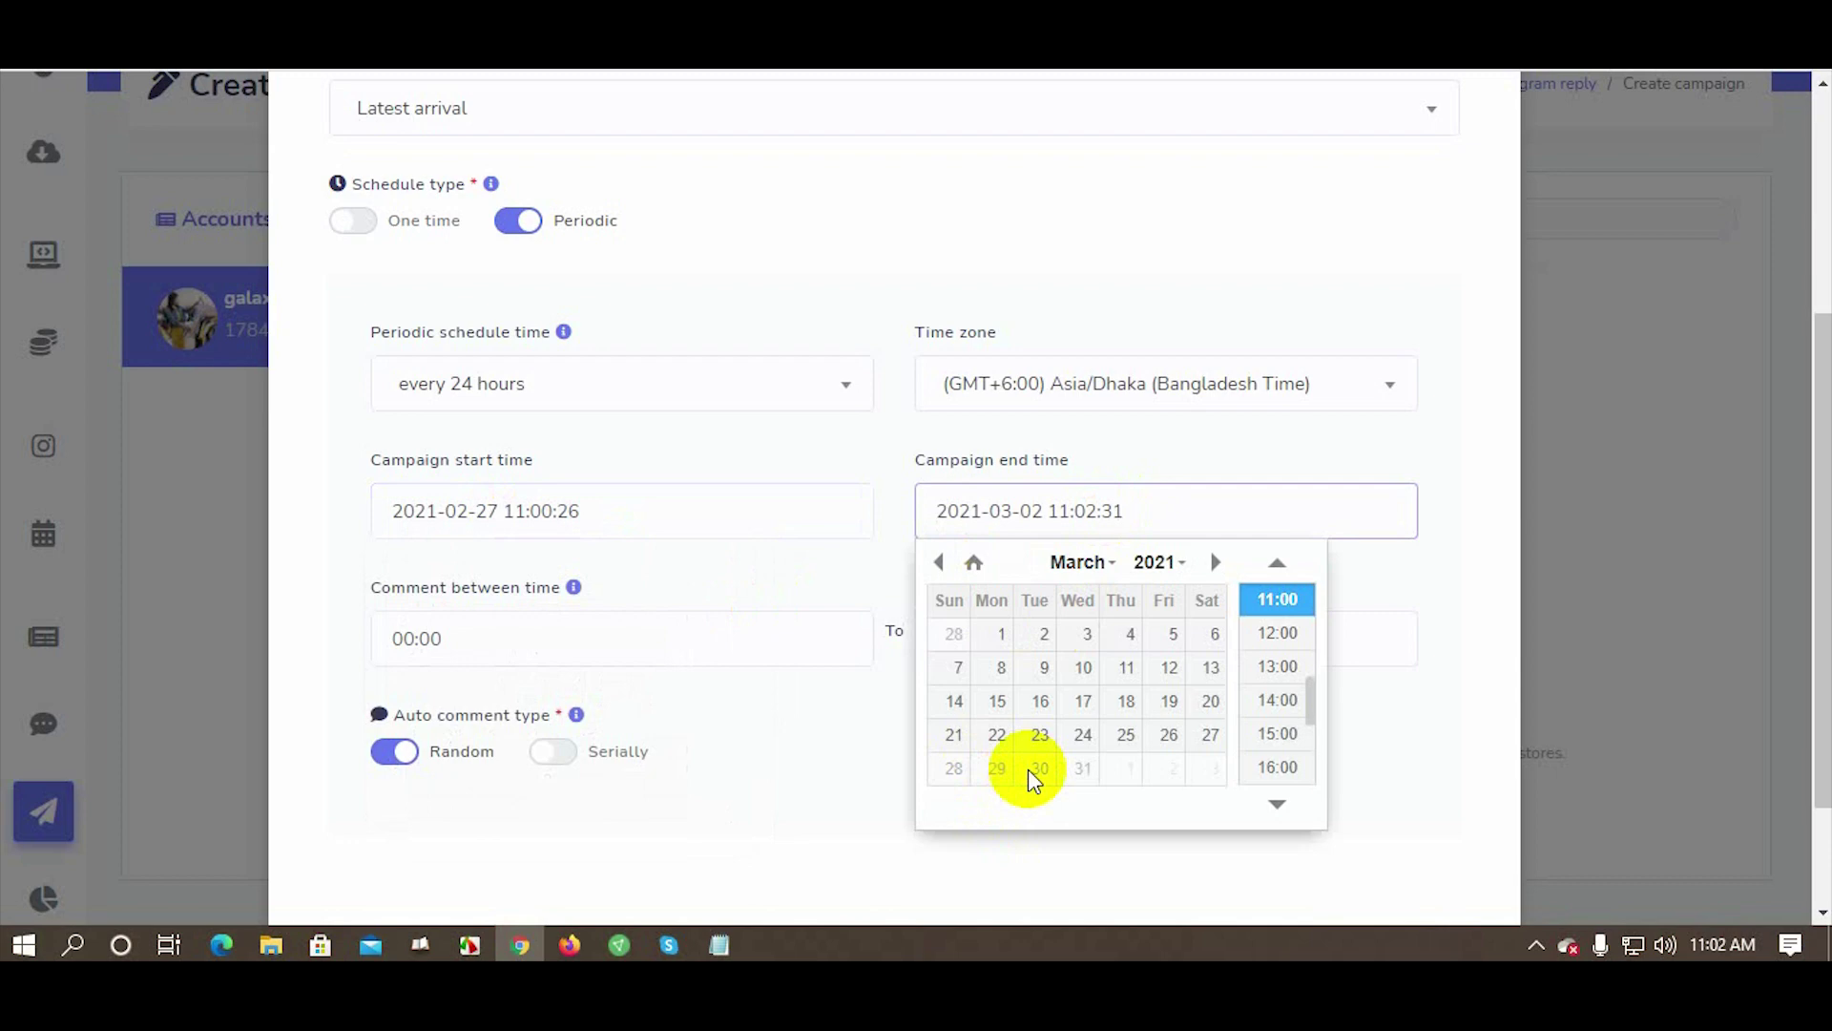
click(1469, 580)
scroll(540, 697, down, 2)
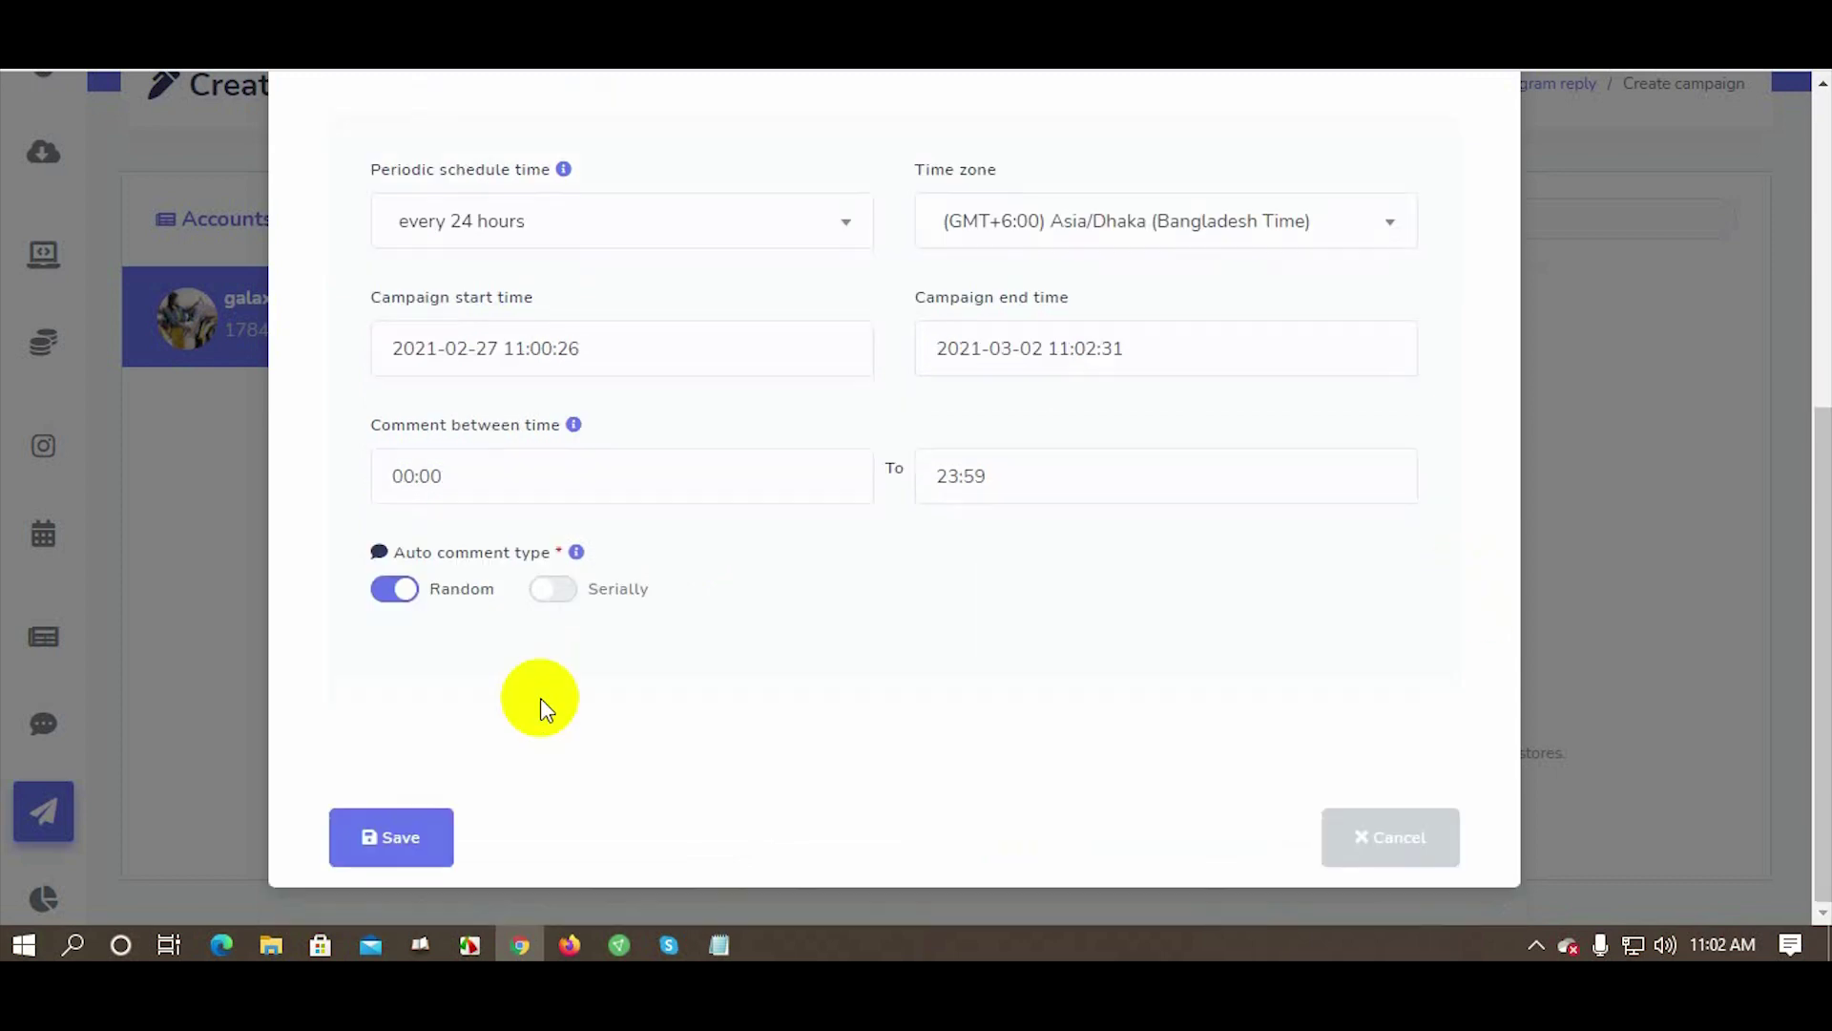
click(401, 838)
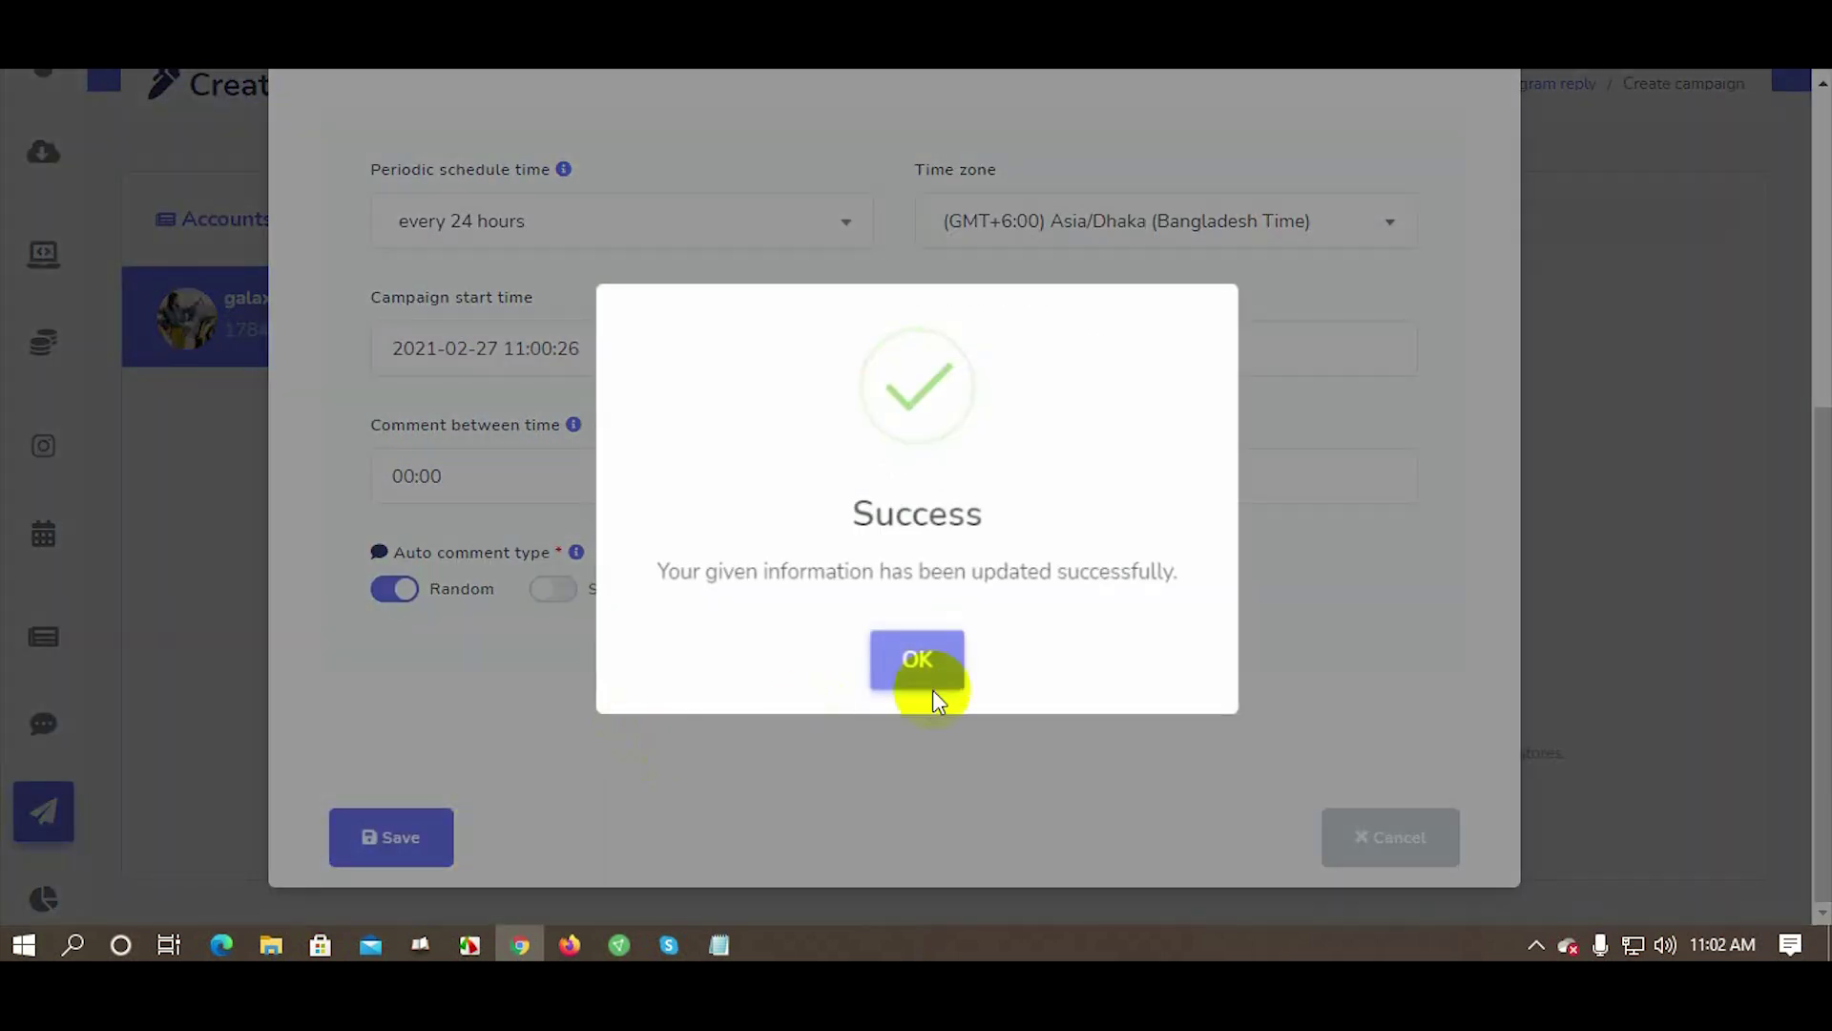
click(924, 675)
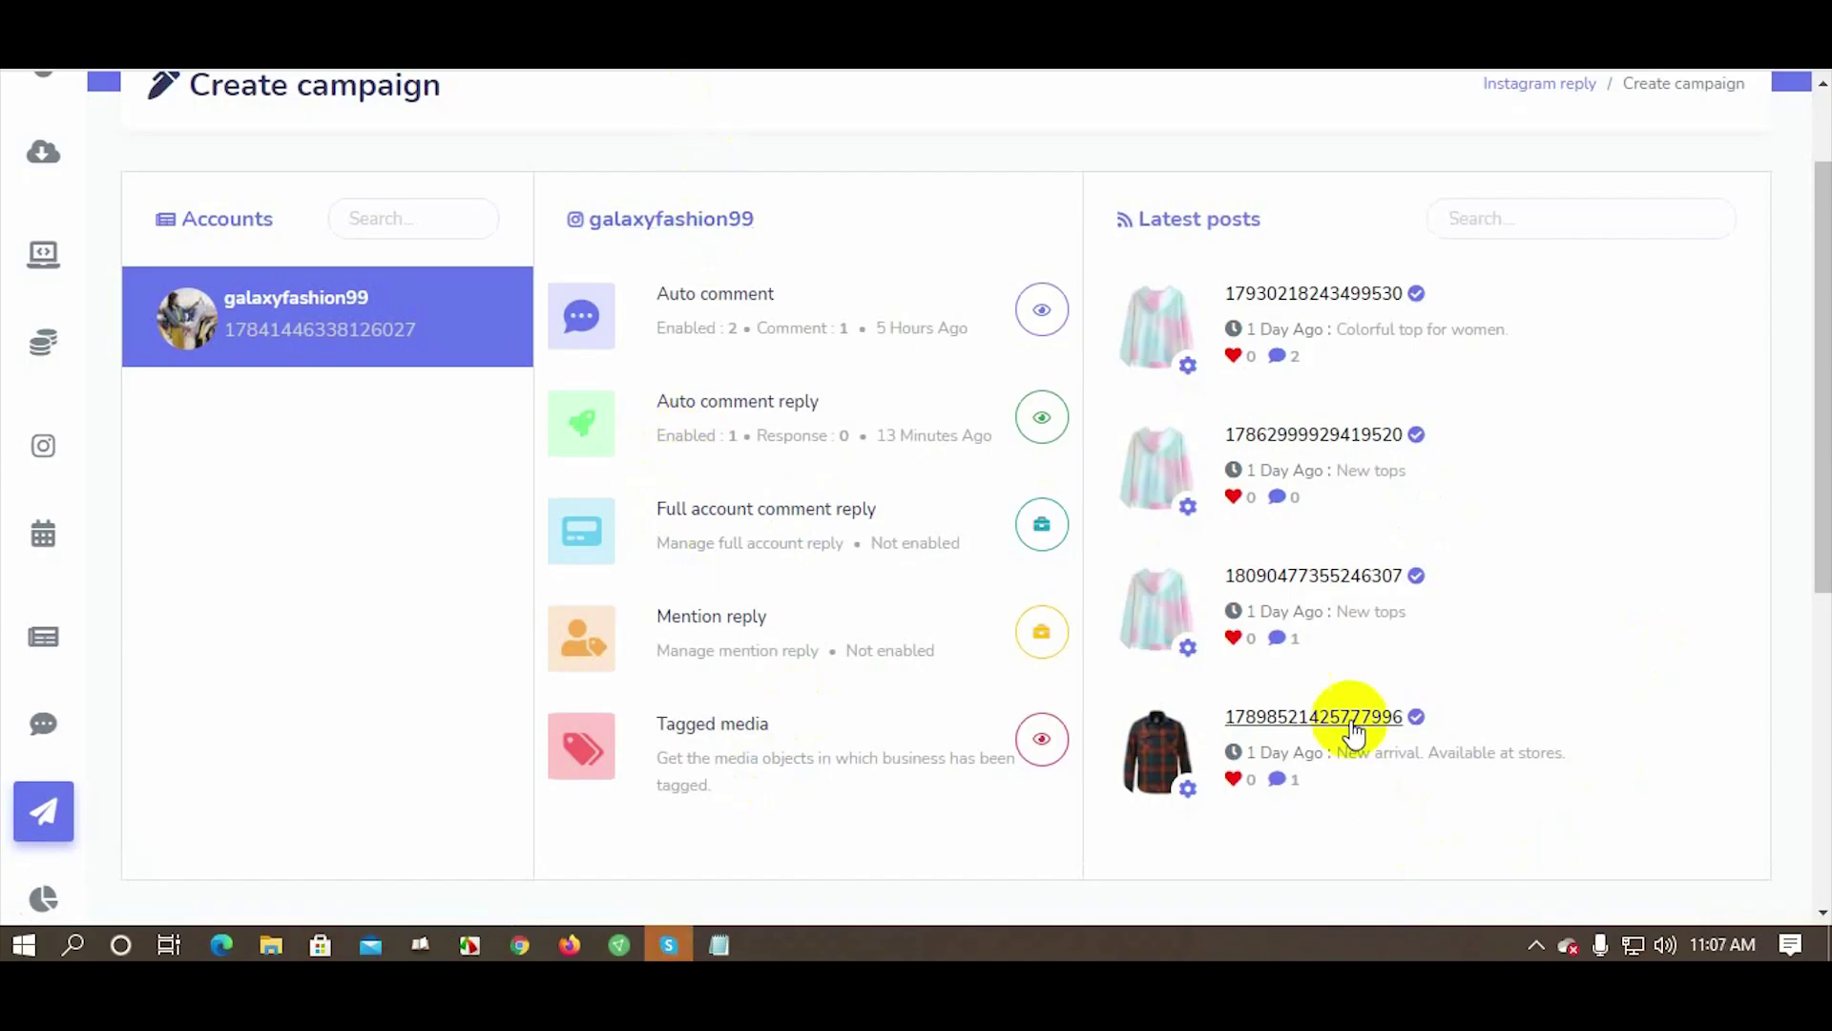
Open the plaid shirt post on Instagram and highlight the auto comment 'We have a vast collection of women's top.'
click(1331, 722)
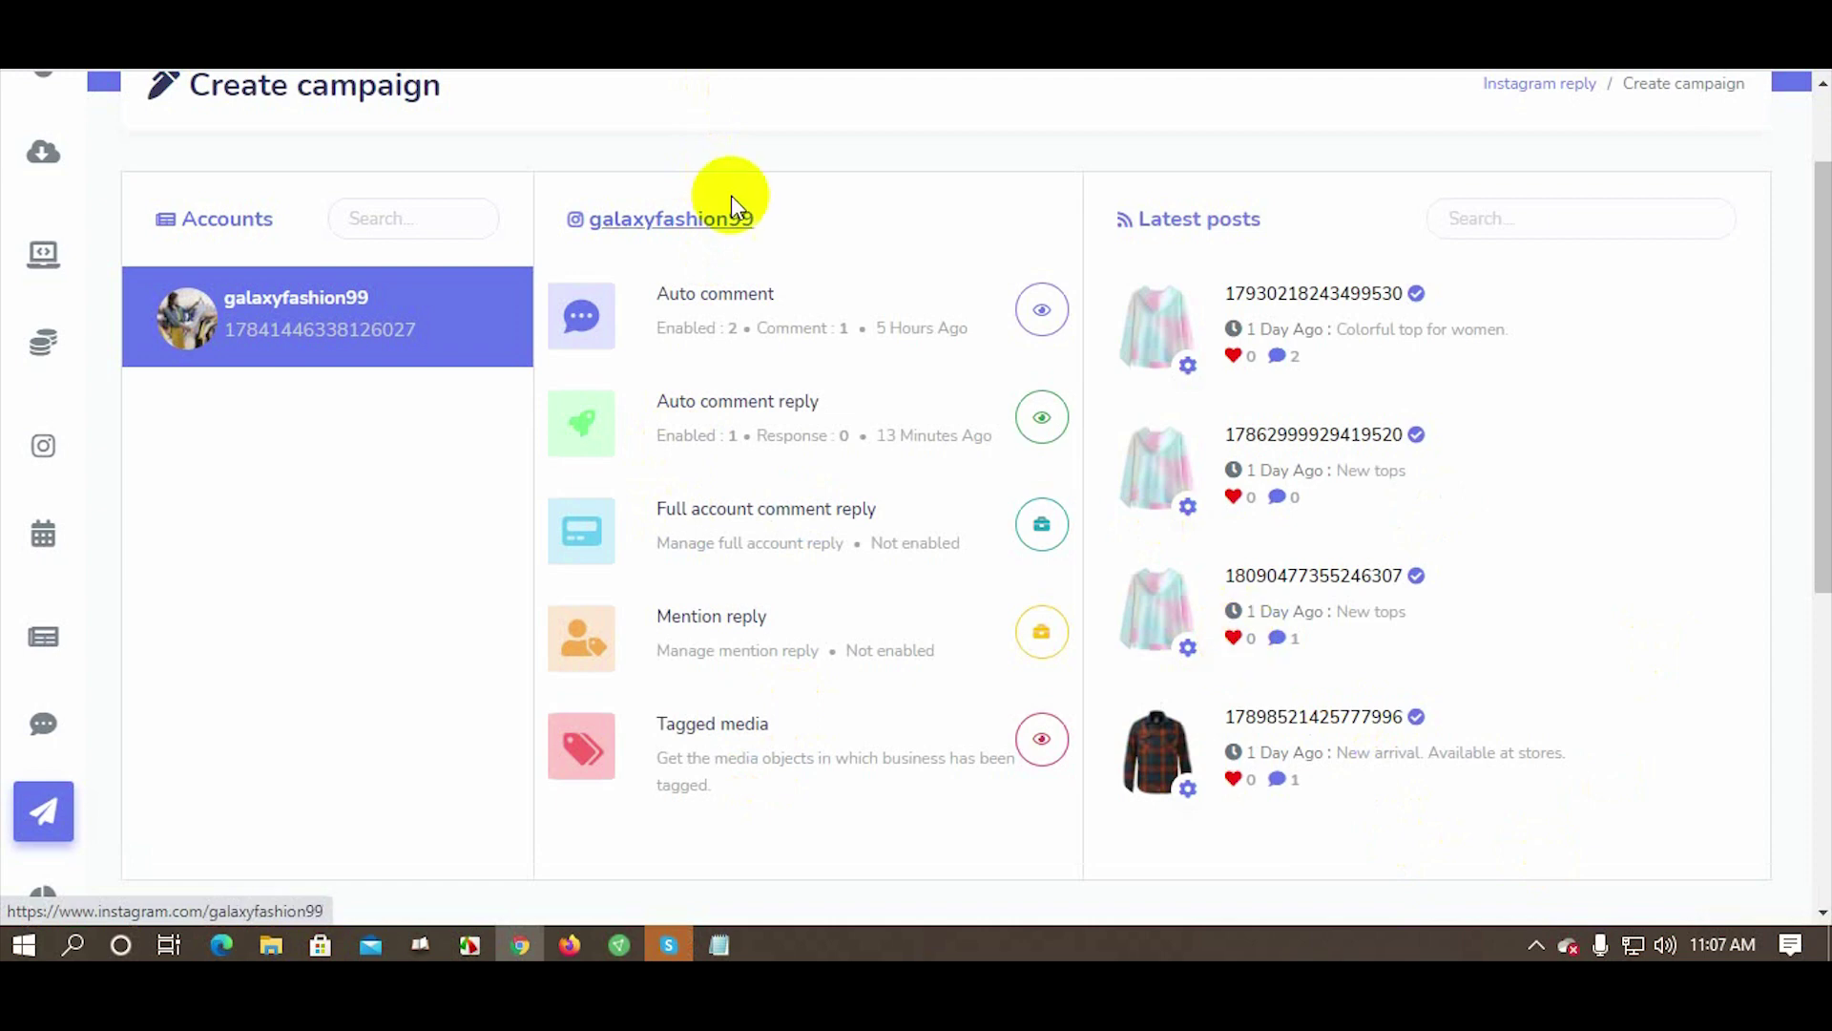
scroll(1117, 646, down, 1)
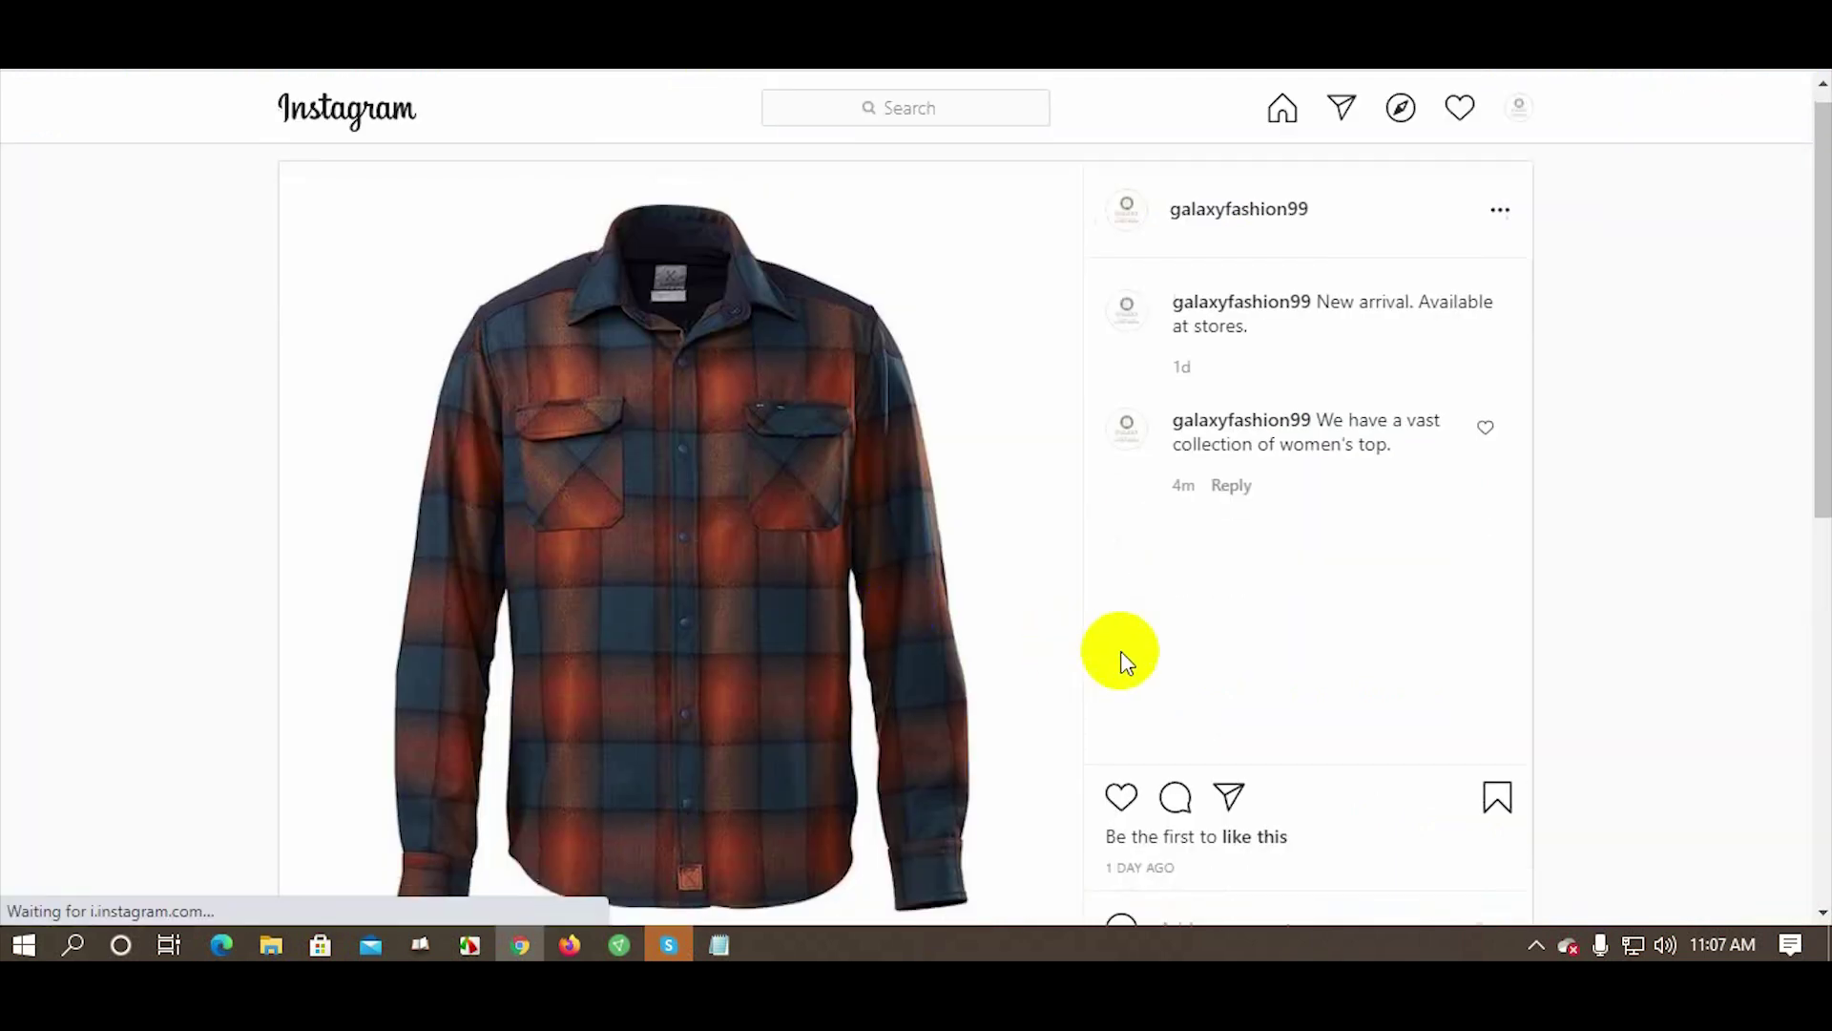
drag(1317, 303, 1403, 334)
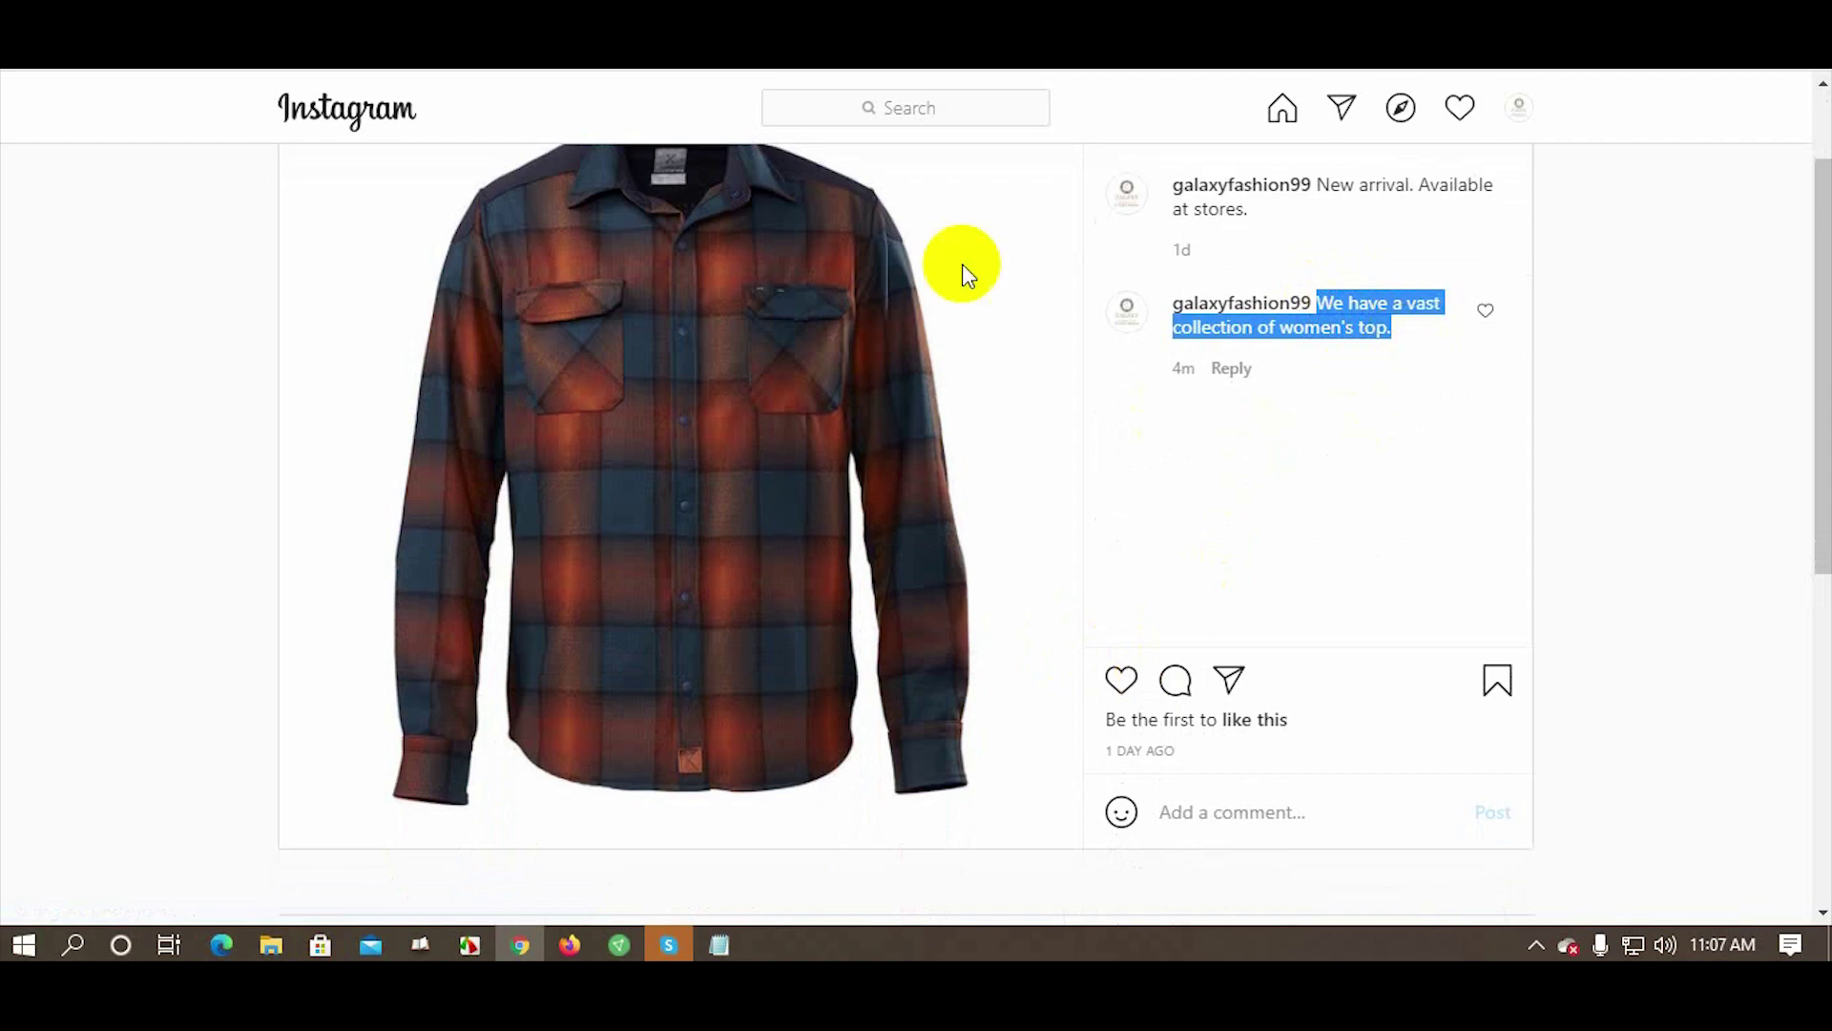